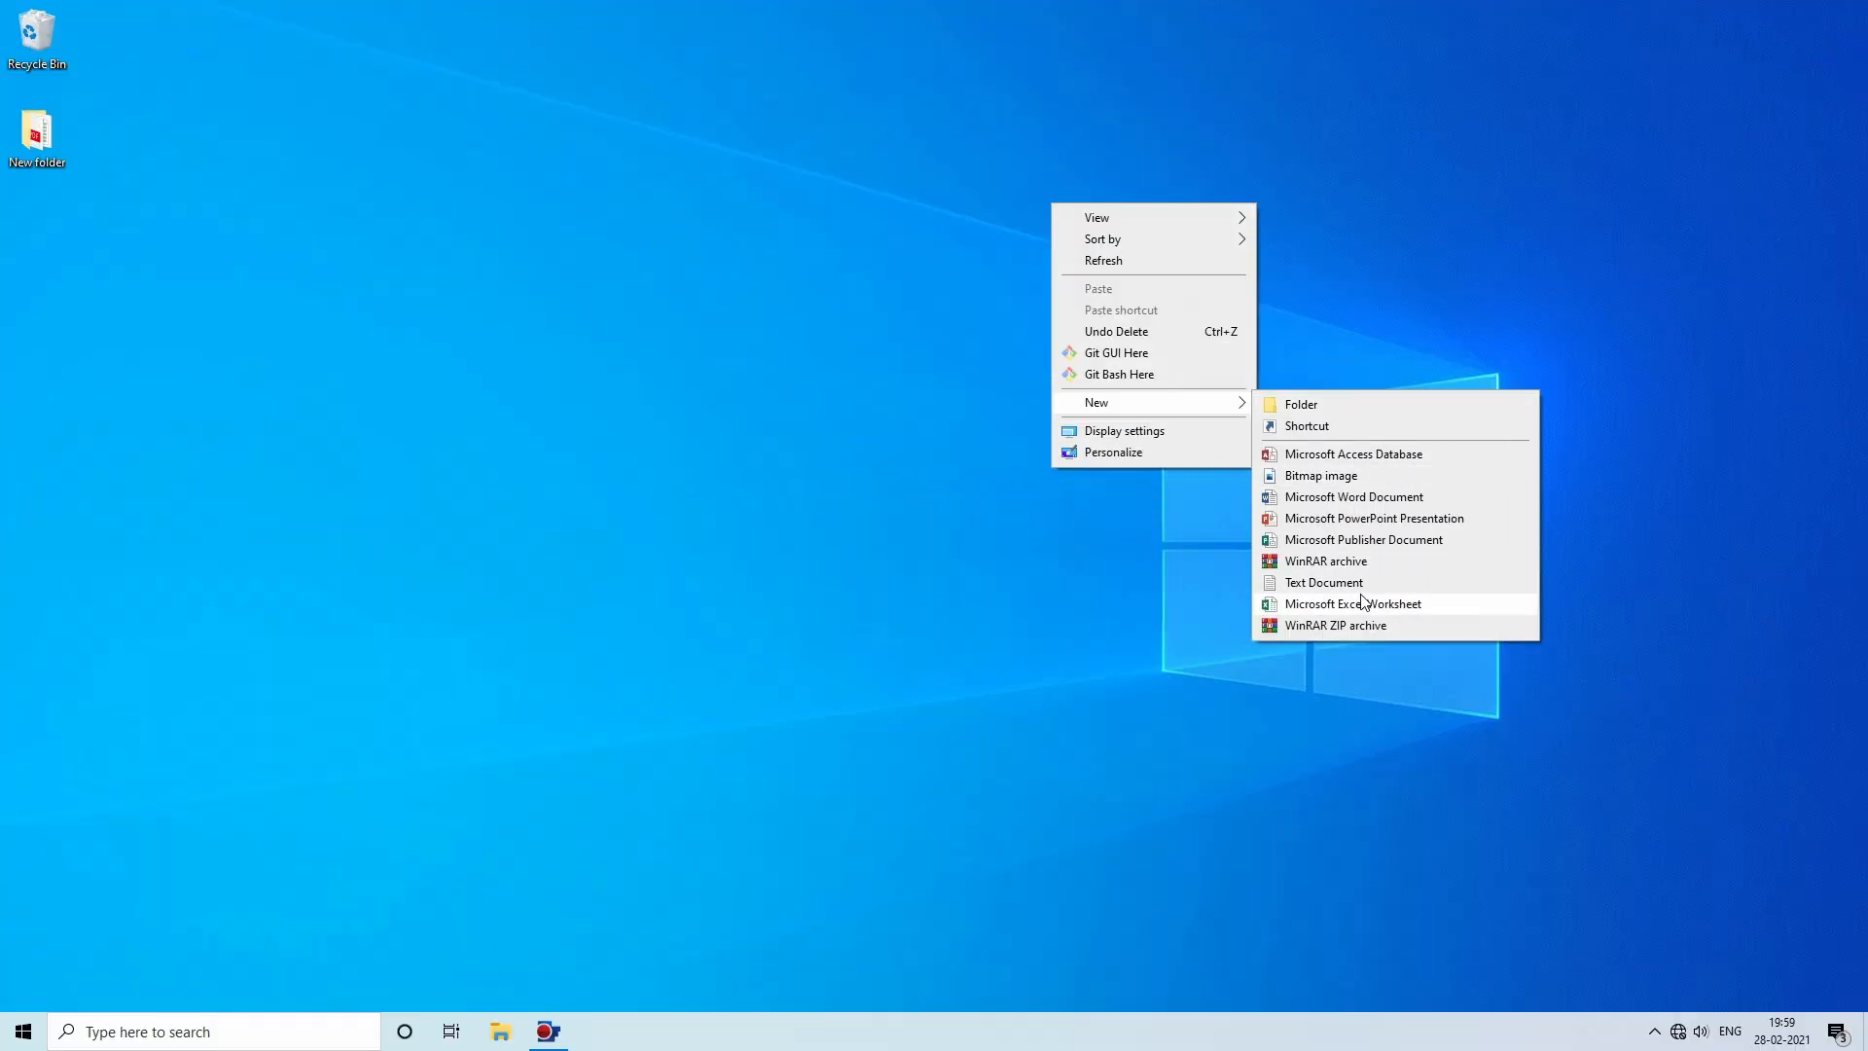
# Create a new Excel worksheet on the desktop, name it Customer Data and open it in Excel.
pyautogui.click(1360, 603)
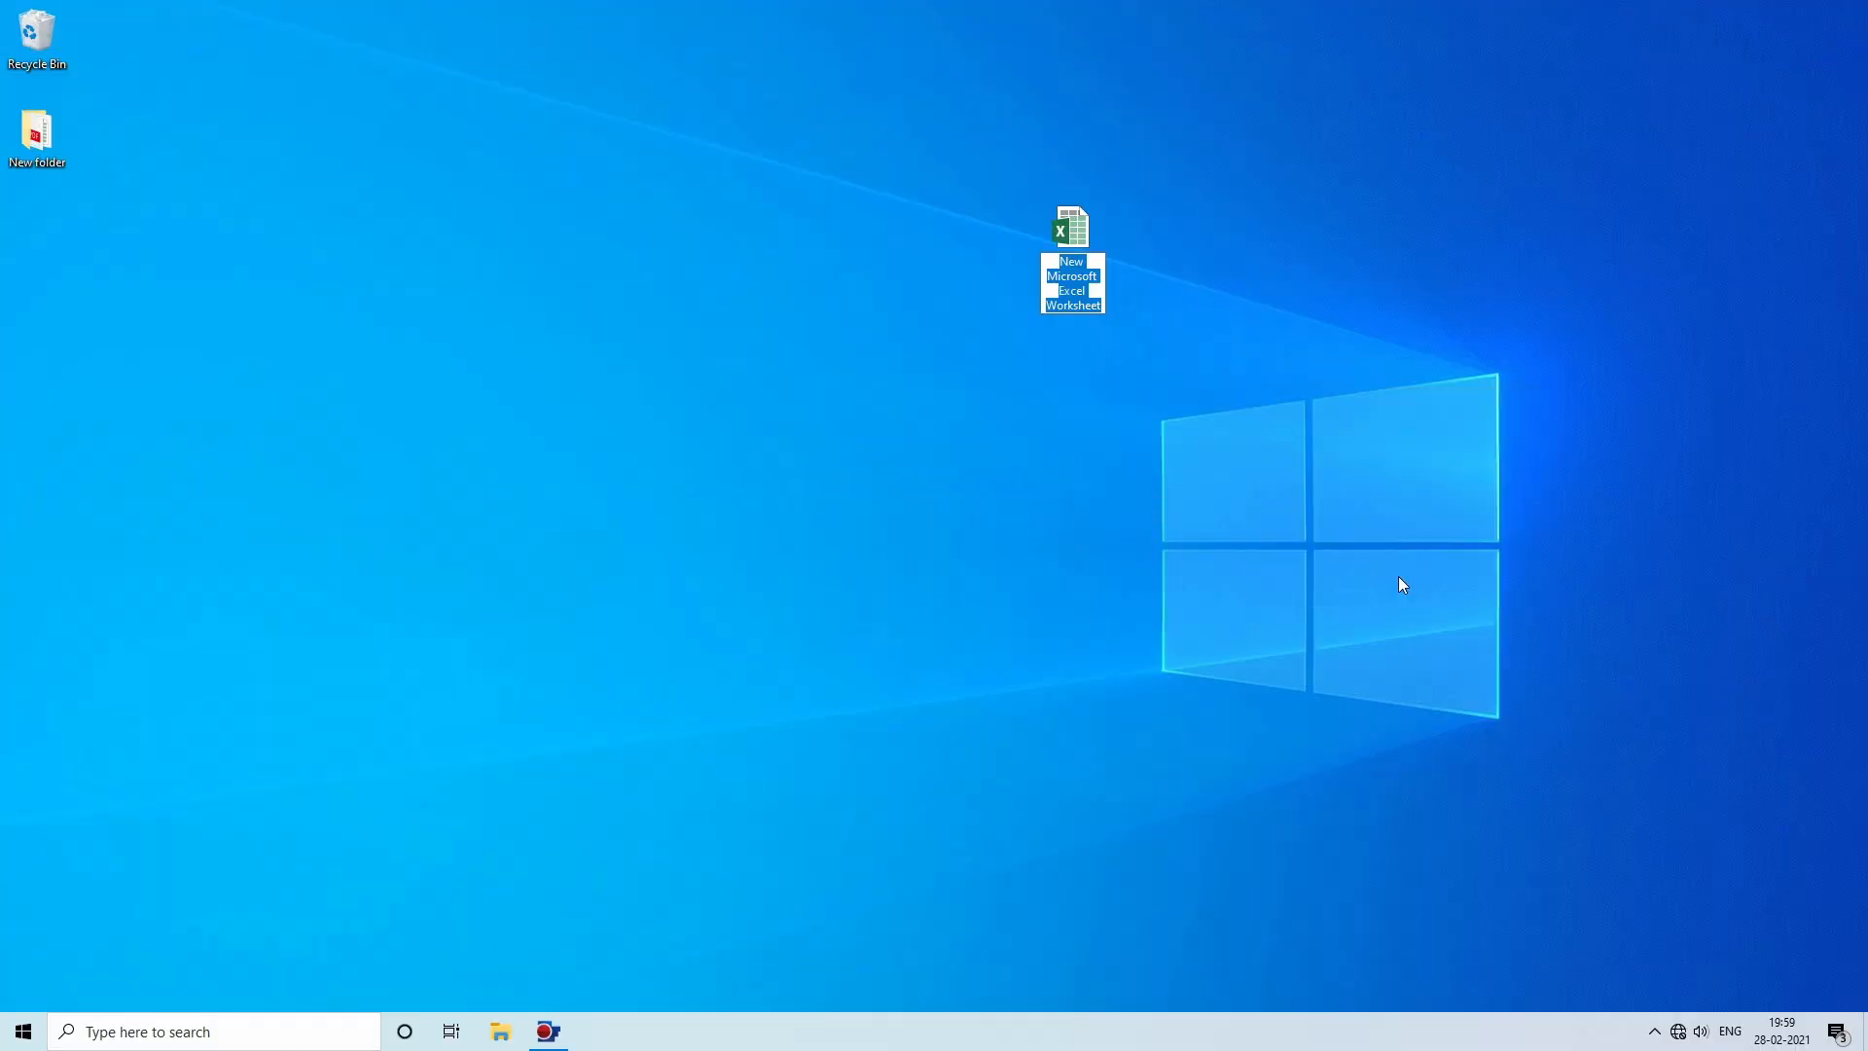
pyautogui.write('Customer')
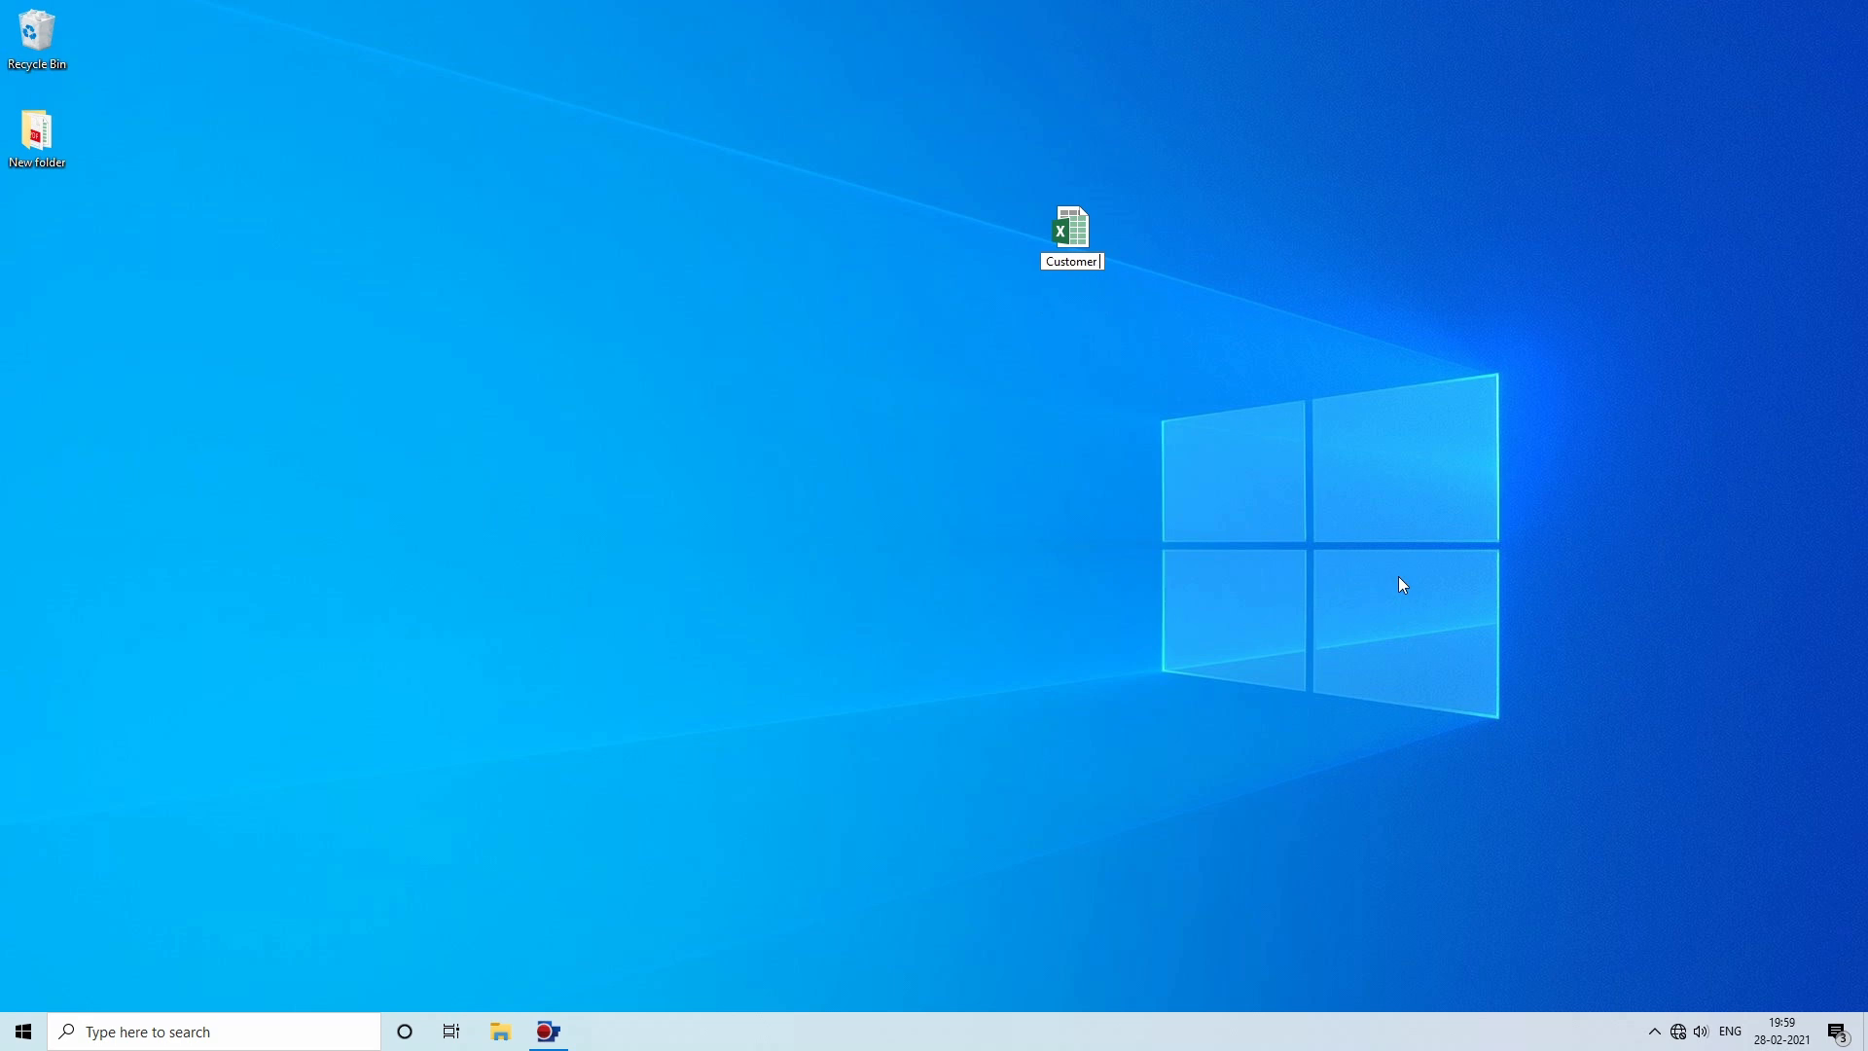
pyautogui.write(' Data')
pyautogui.press('Return')
pyautogui.rightClick(1074, 249)
pyautogui.click(1095, 264)
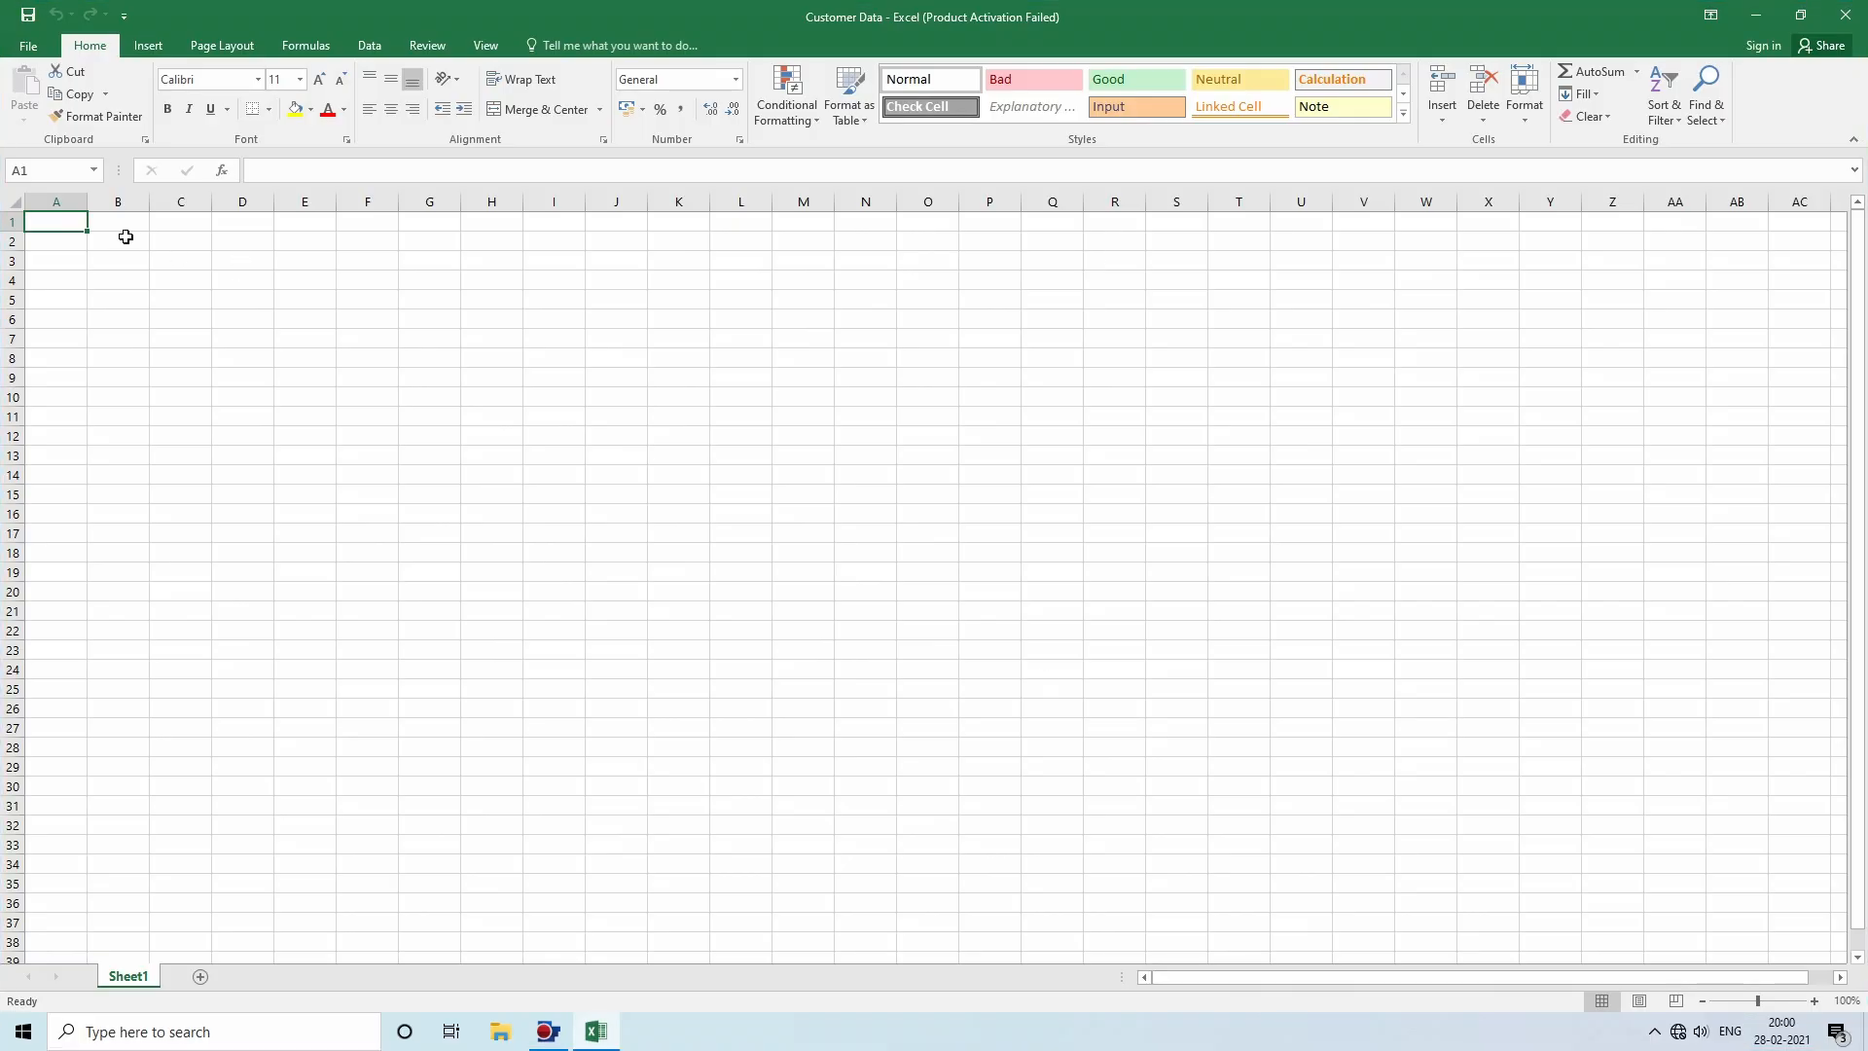
# Enter the headers "S.No." in A1 and "Company / Firm / Customer / Party Name" in B1, and fit column B to its text.
pyautogui.write('S.No.')
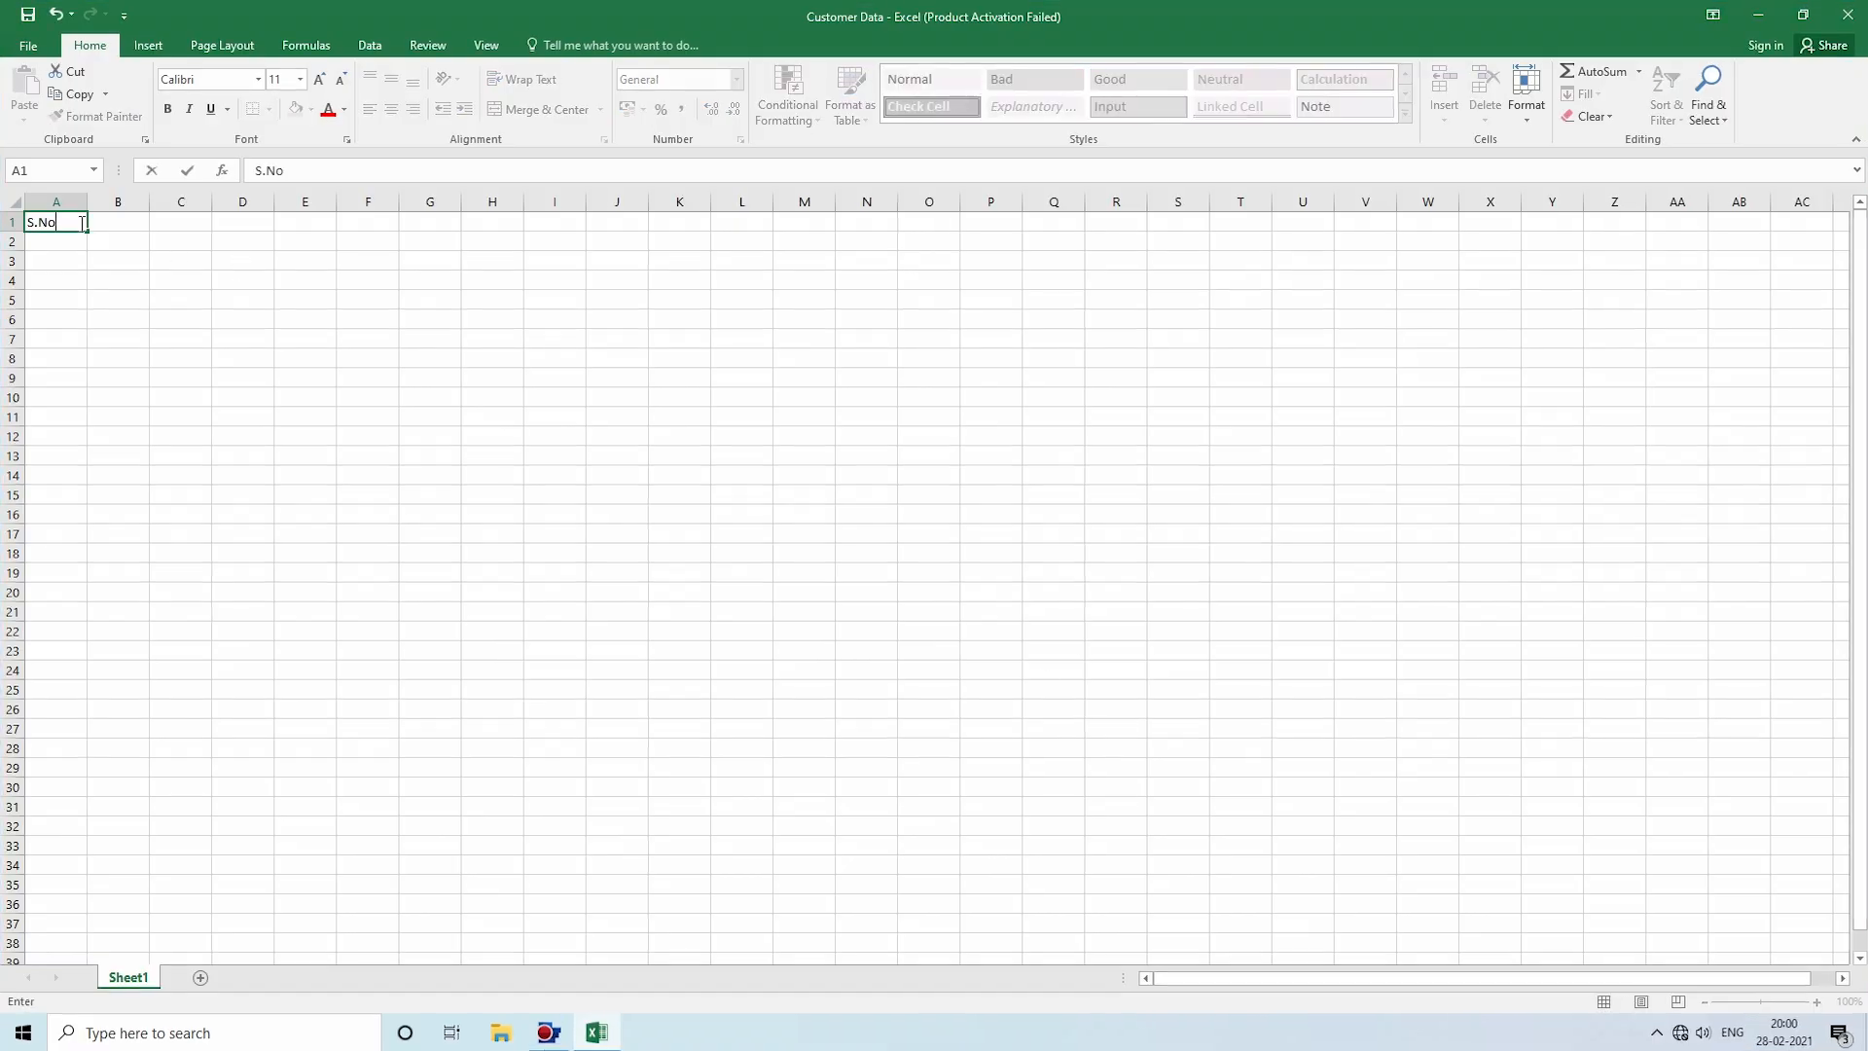
pyautogui.press('Tab')
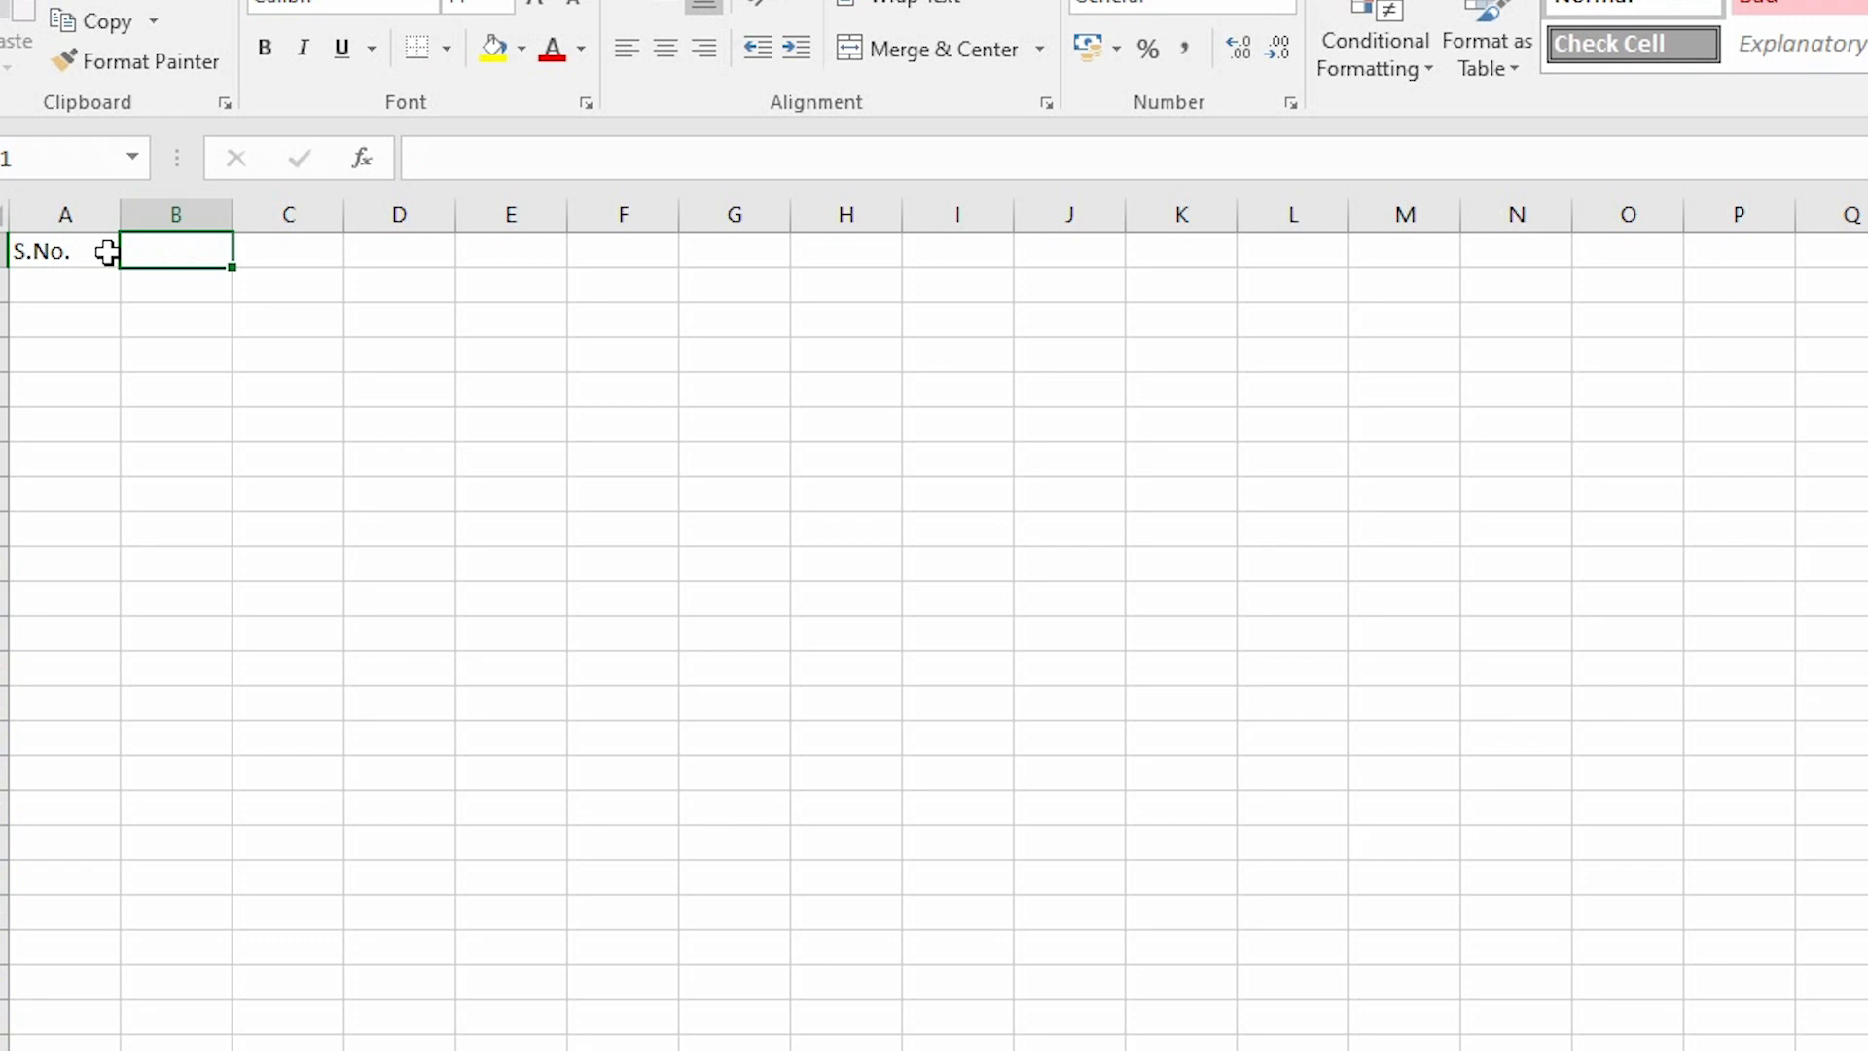
pyautogui.write('Company /')
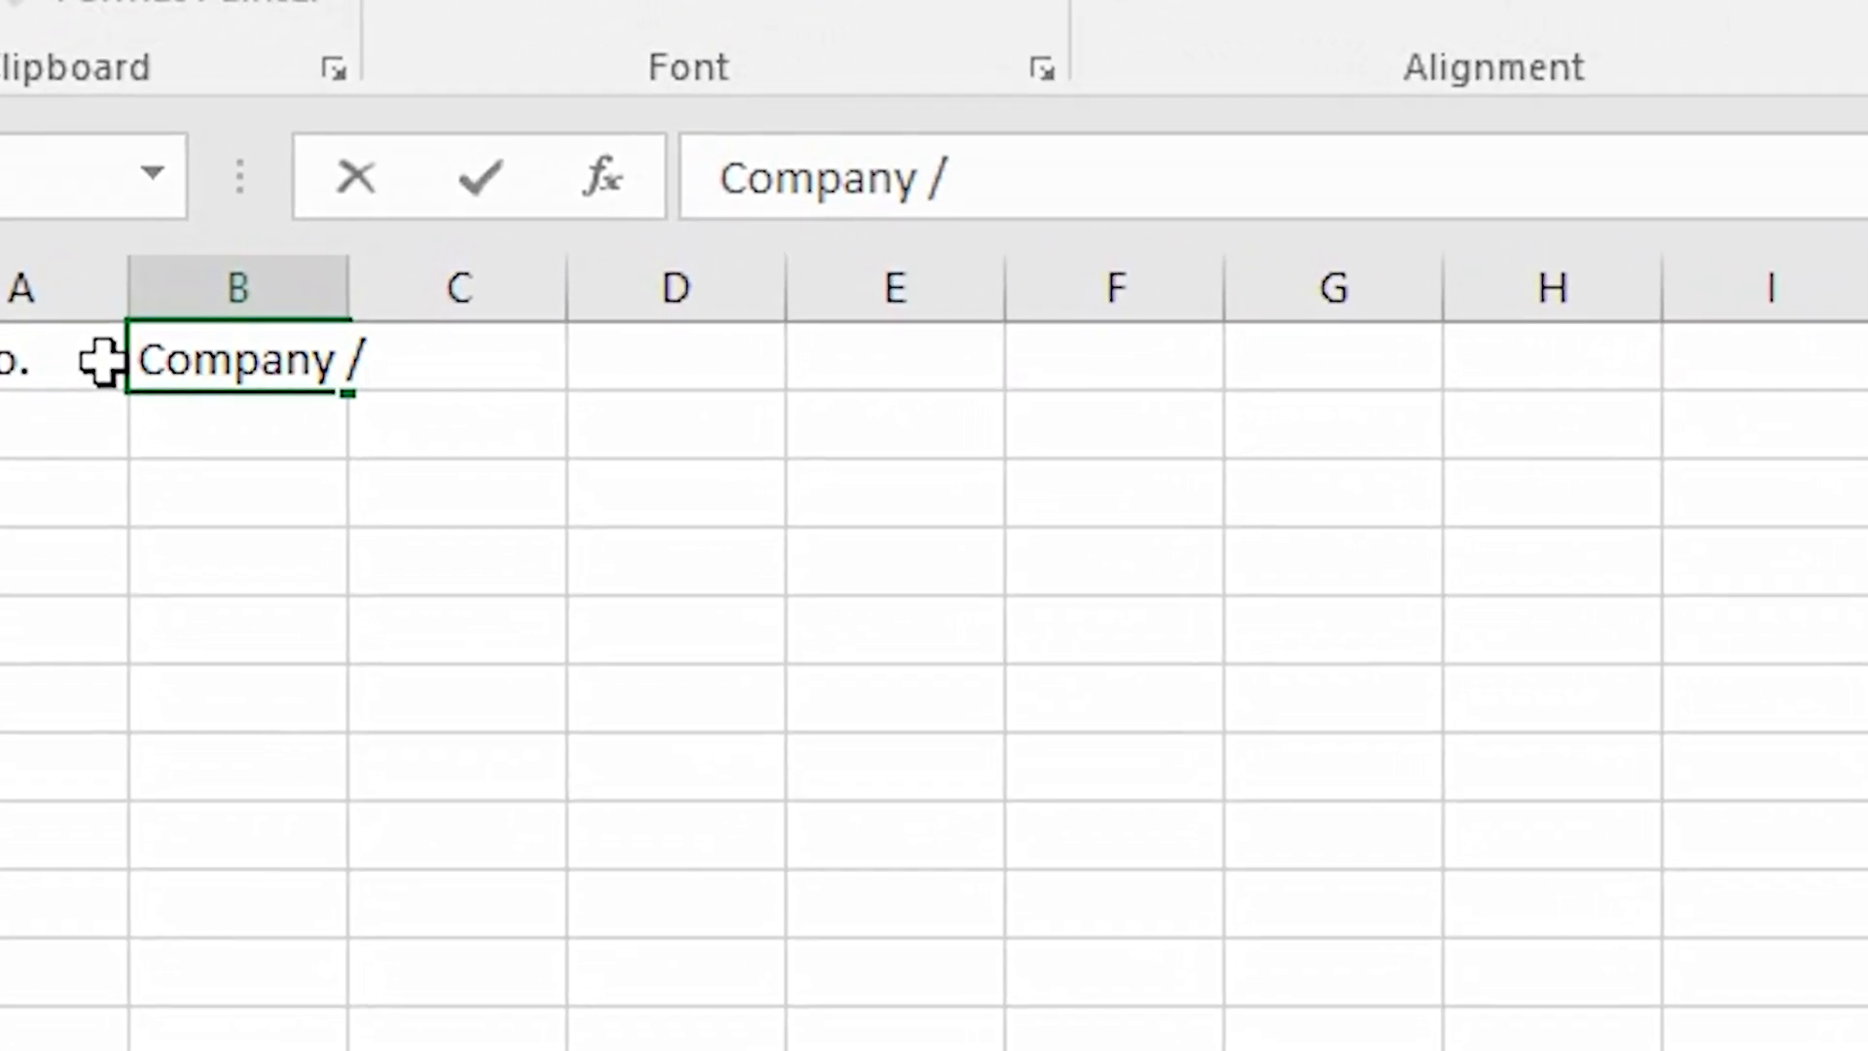
pyautogui.write(' Firm / Custo')
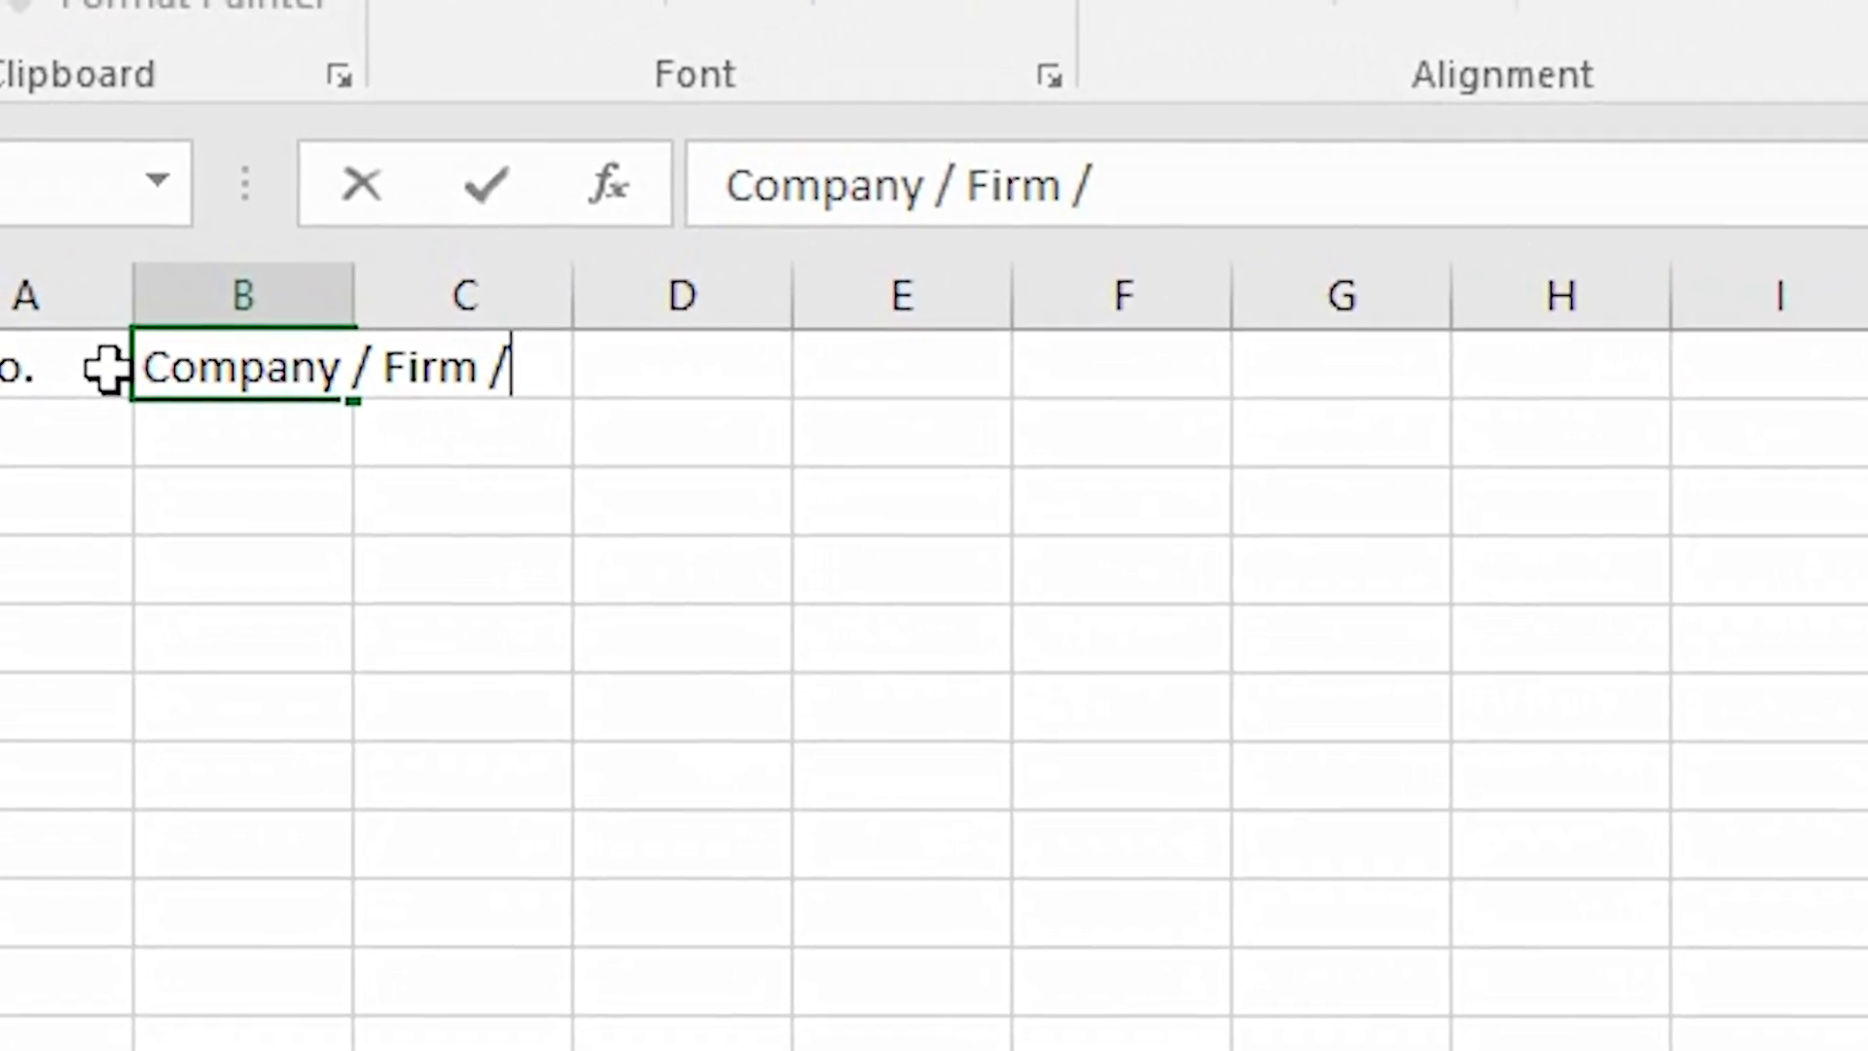
pyautogui.write('mer /')
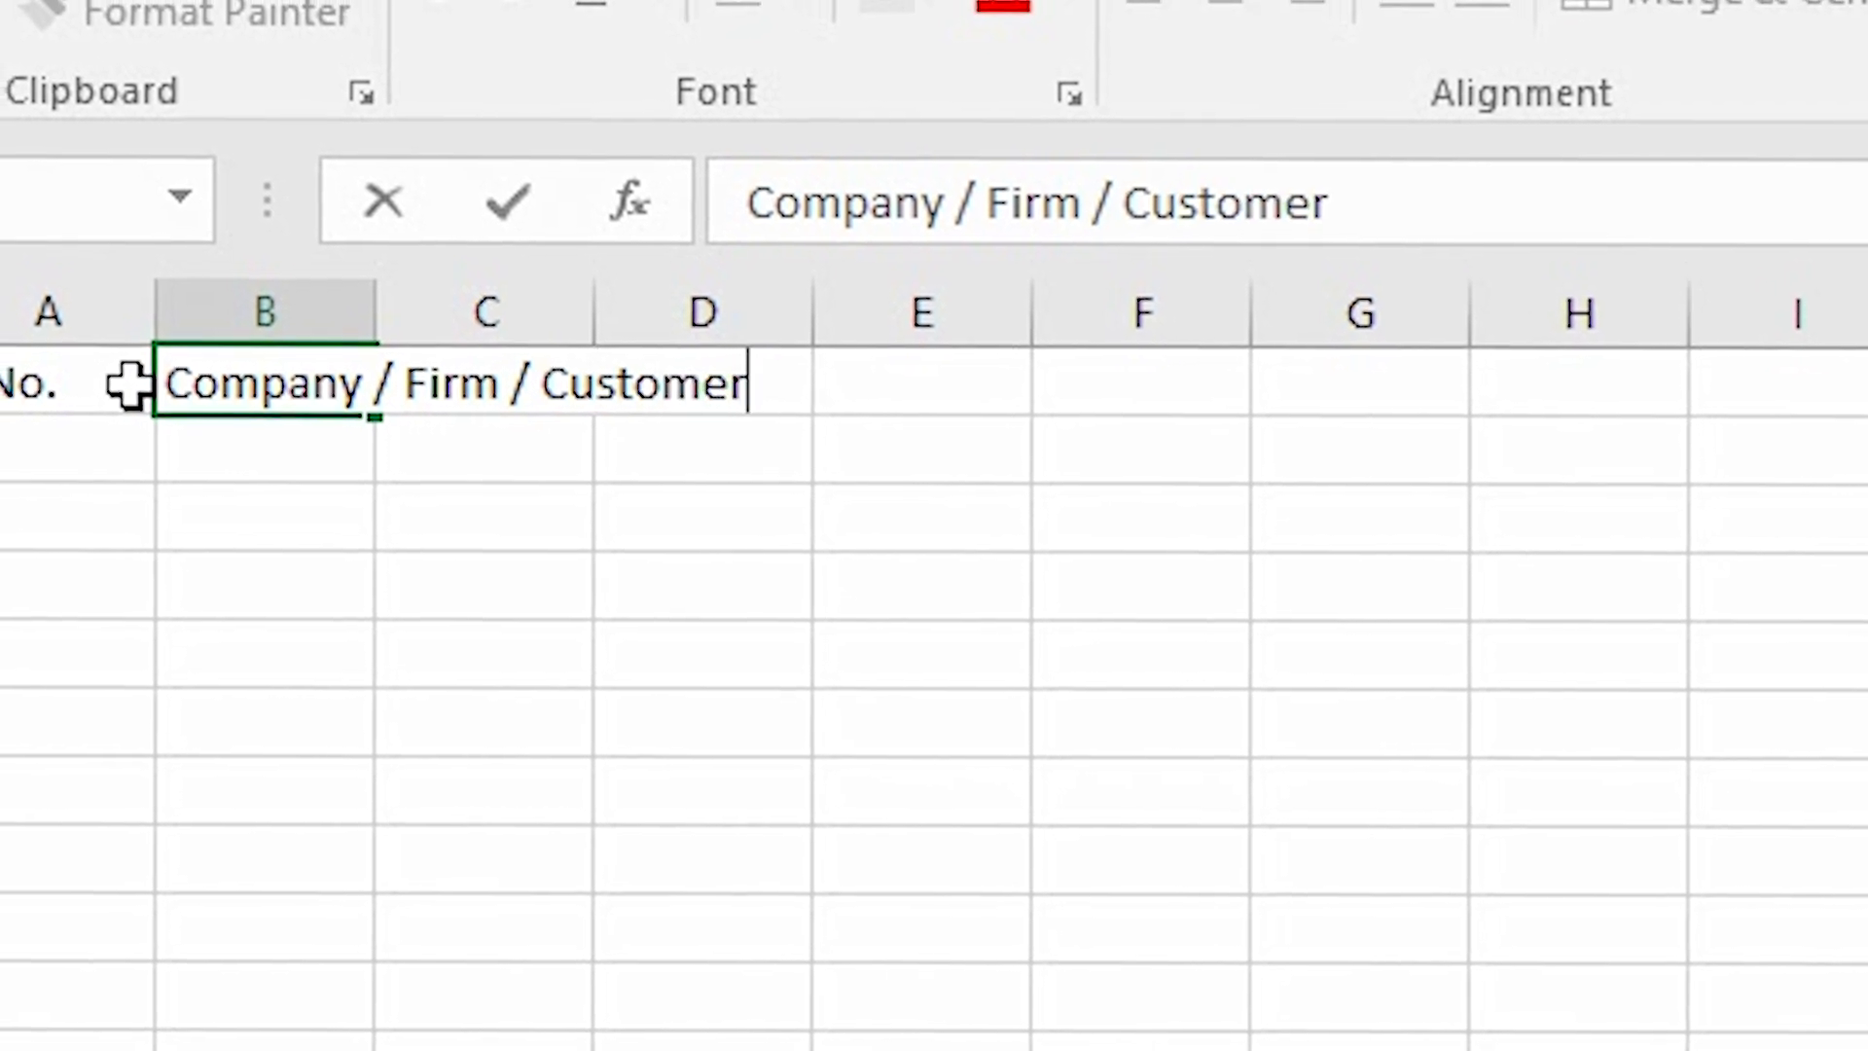
pyautogui.write(' Party Name')
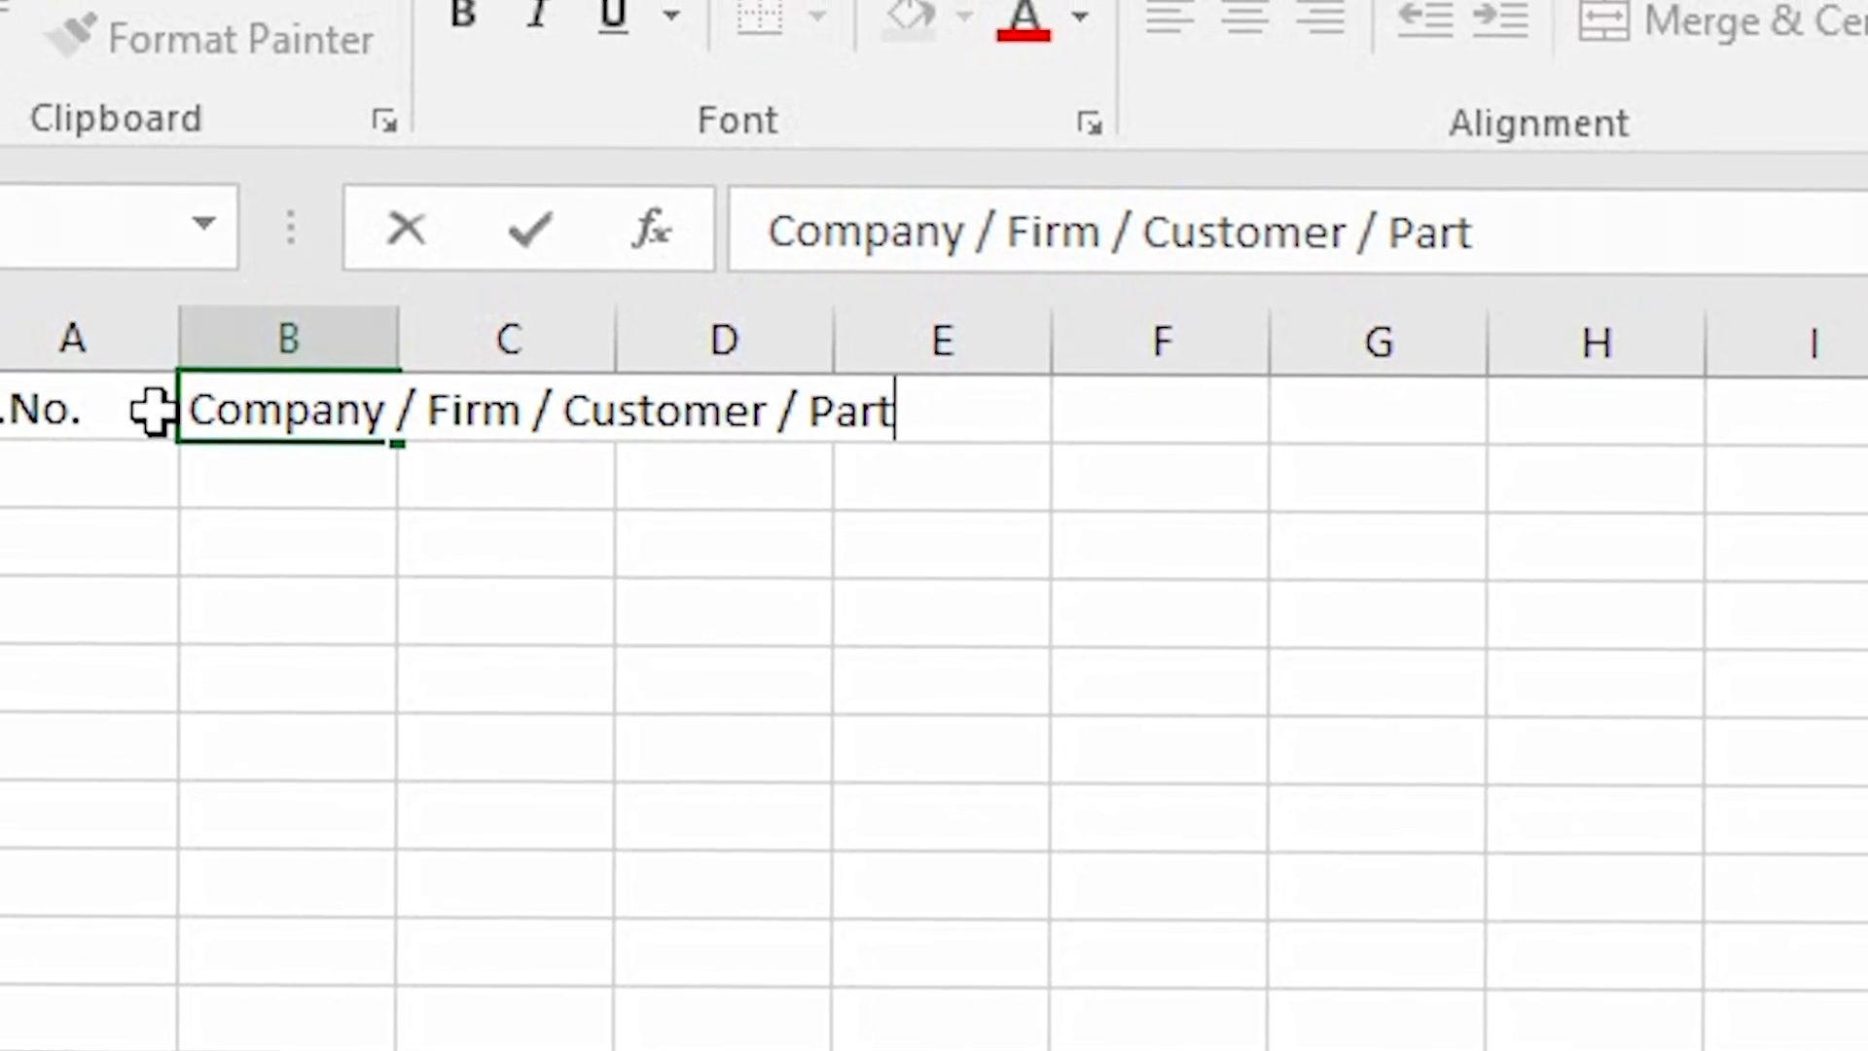
pyautogui.press('Tab')
pyautogui.doubleClick(407, 365)
pyautogui.click(1378, 779)
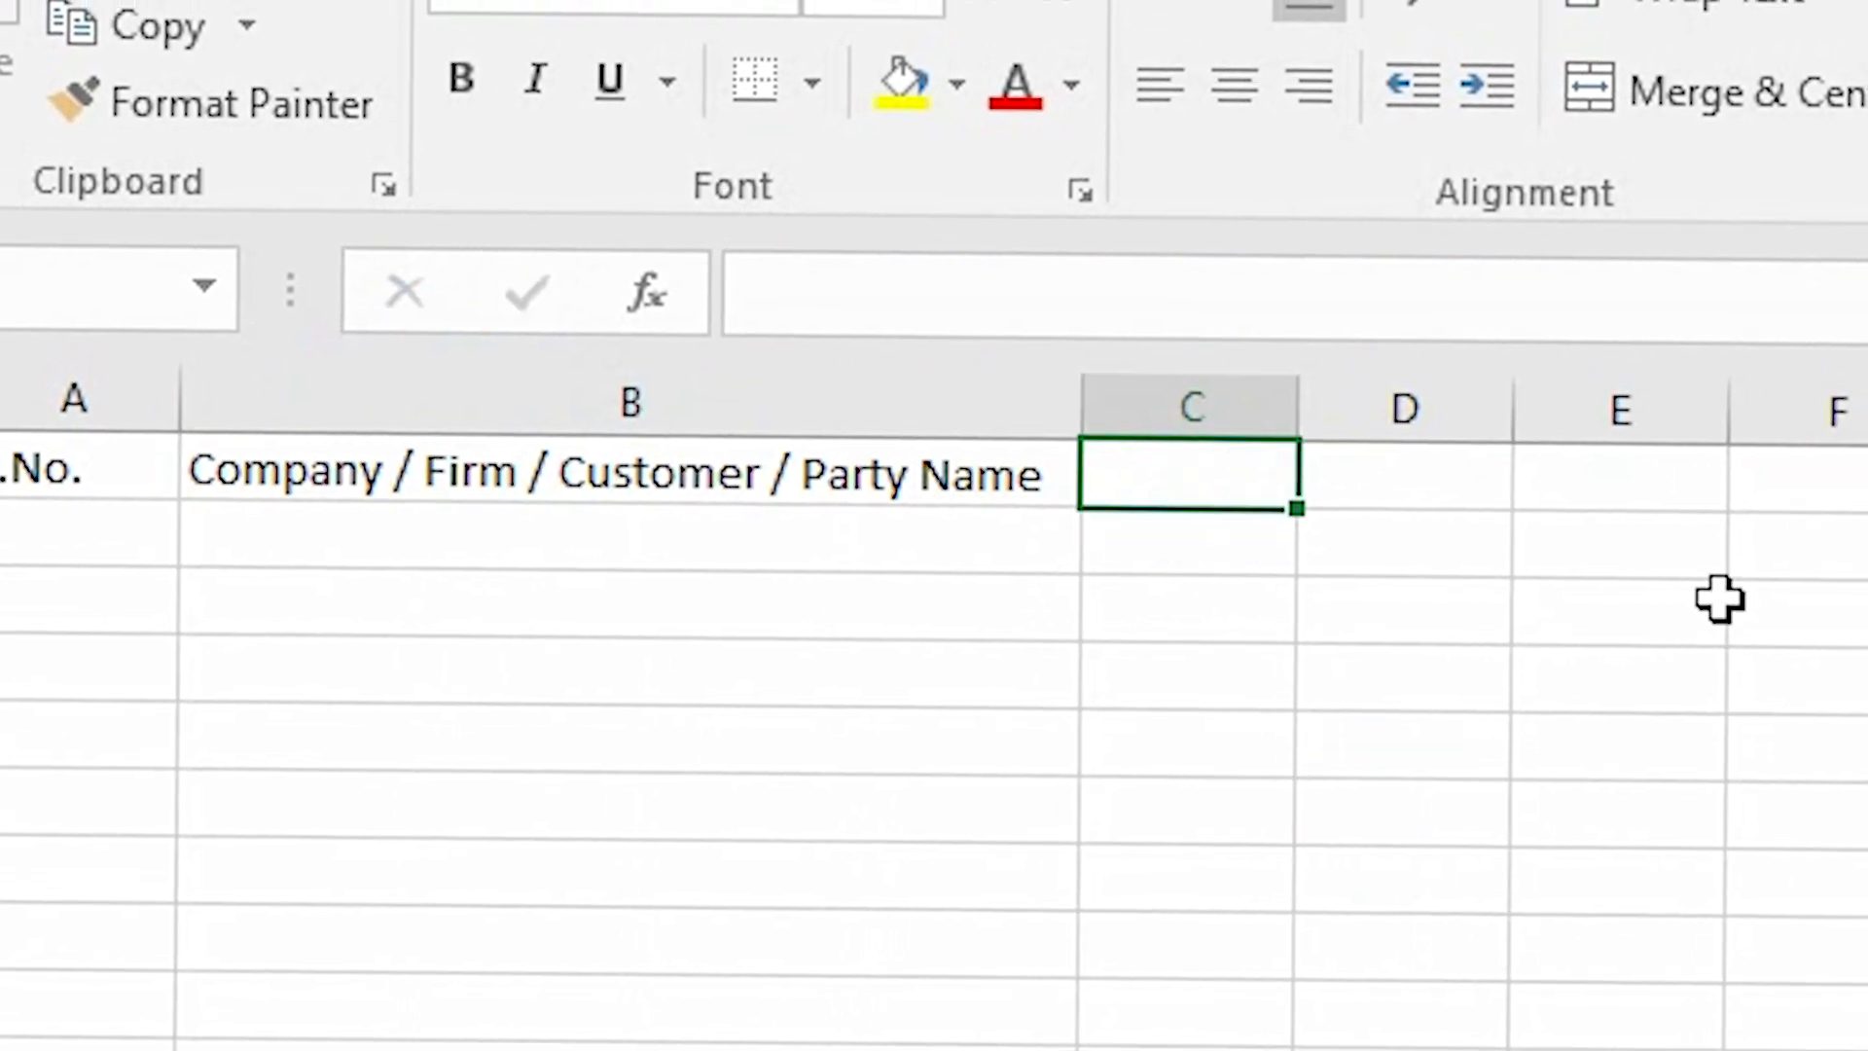
# Enter the headers "MKT. Person", "Category", "State", "City / District" and "Remarks" in cells C1 to G1.
pyautogui.write('Mkt')
pyautogui.press('BackSpace')
pyautogui.press('BackSpace')
pyautogui.write('KT. Person')
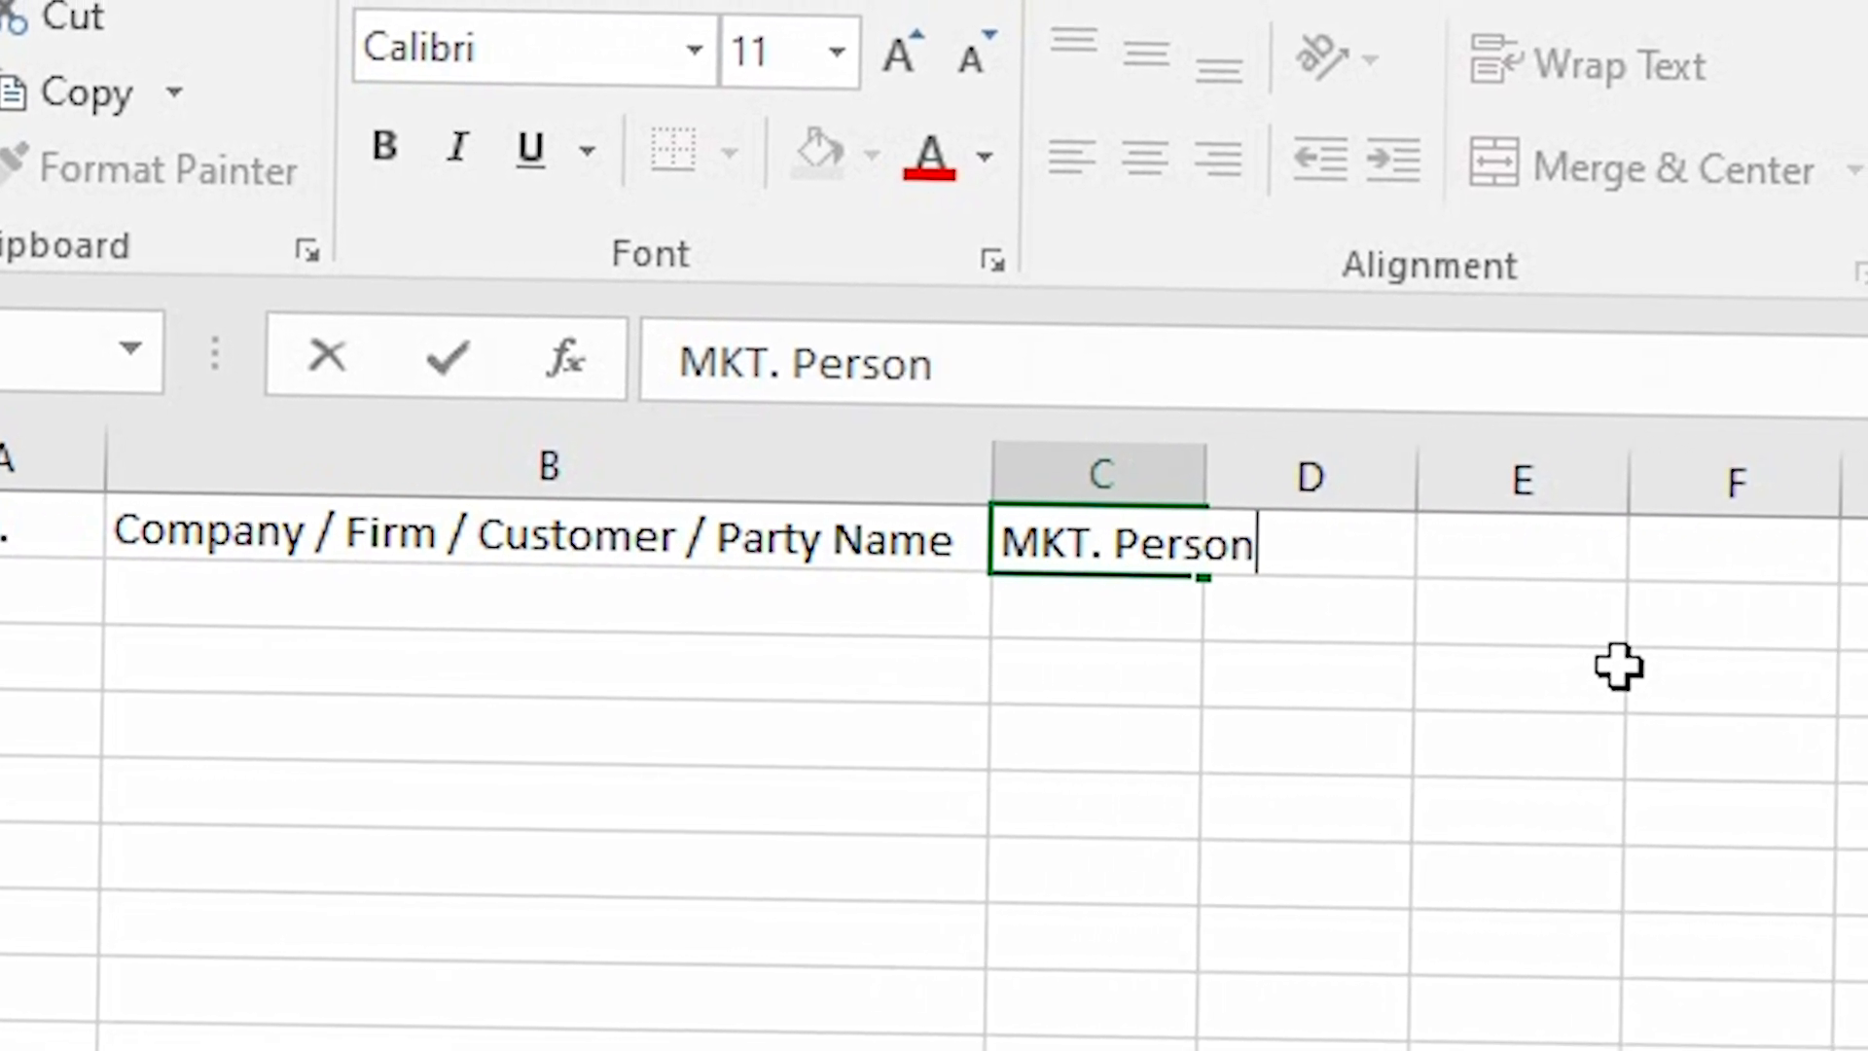
pyautogui.press('Tab')
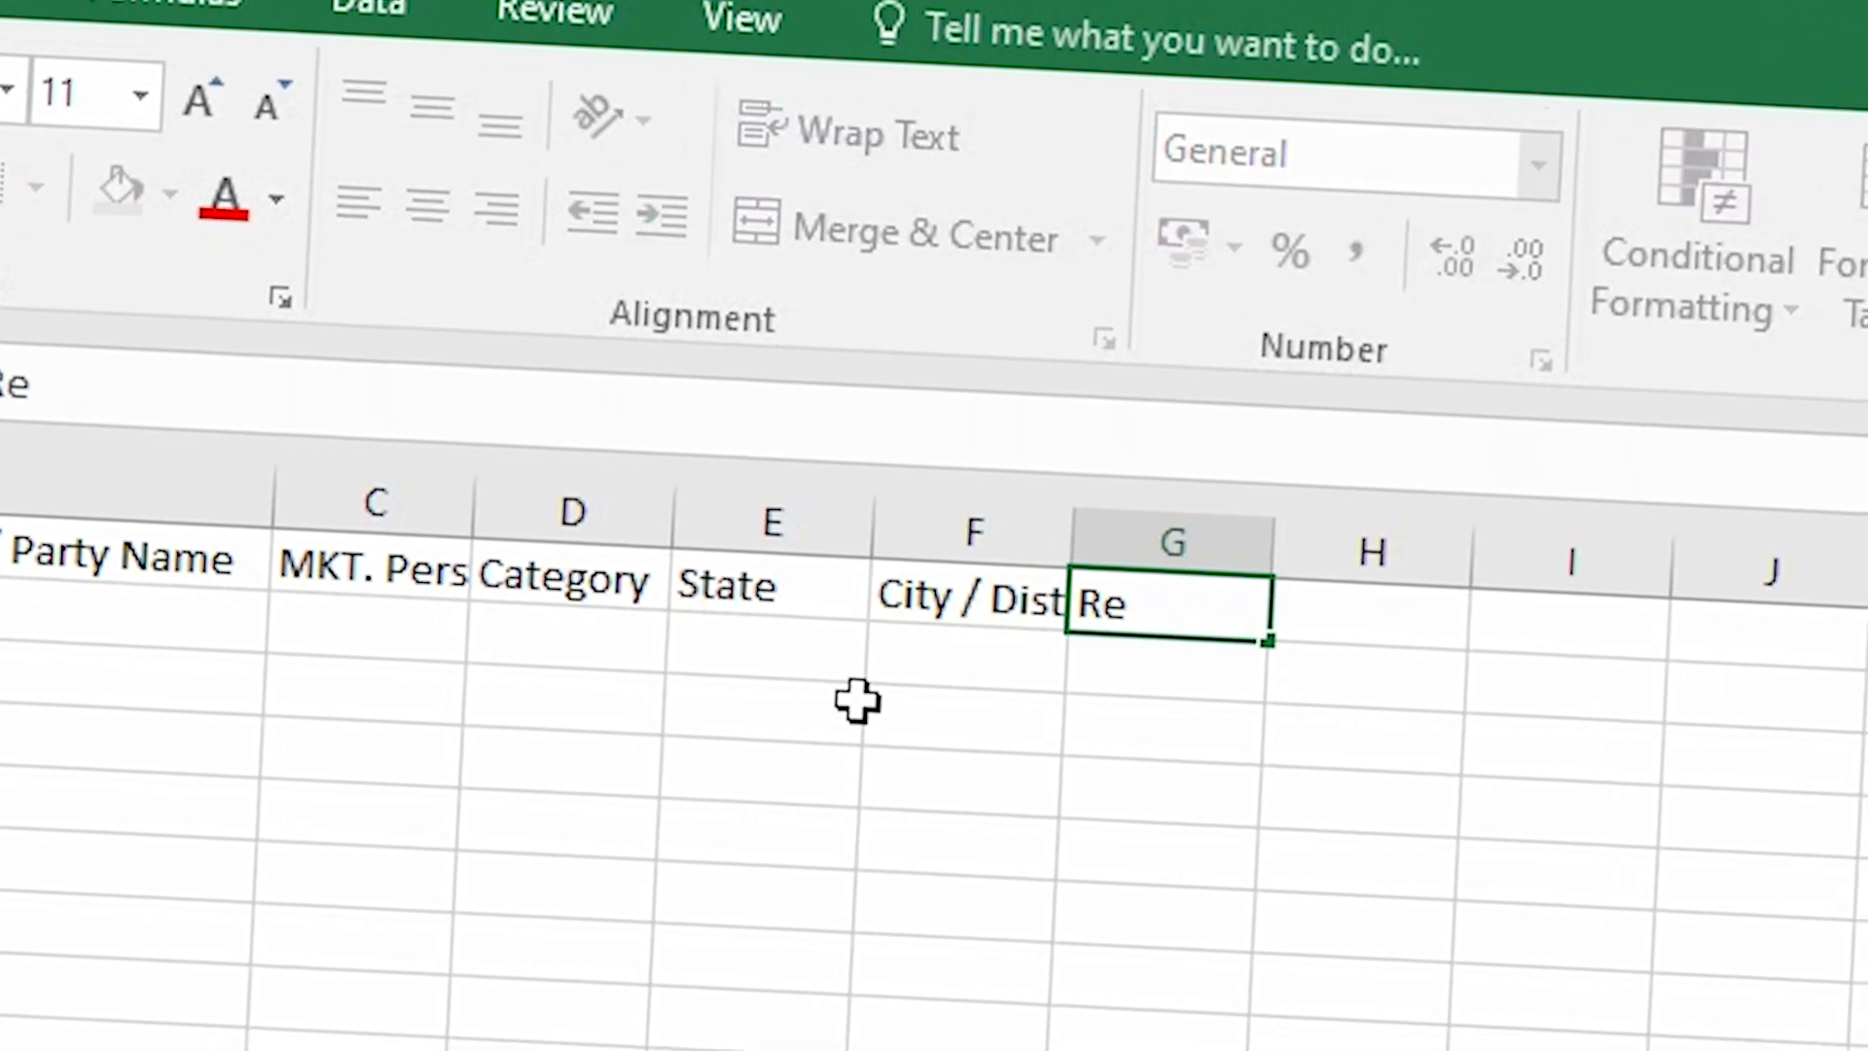
pyautogui.write('marks')
pyautogui.press('Tab')
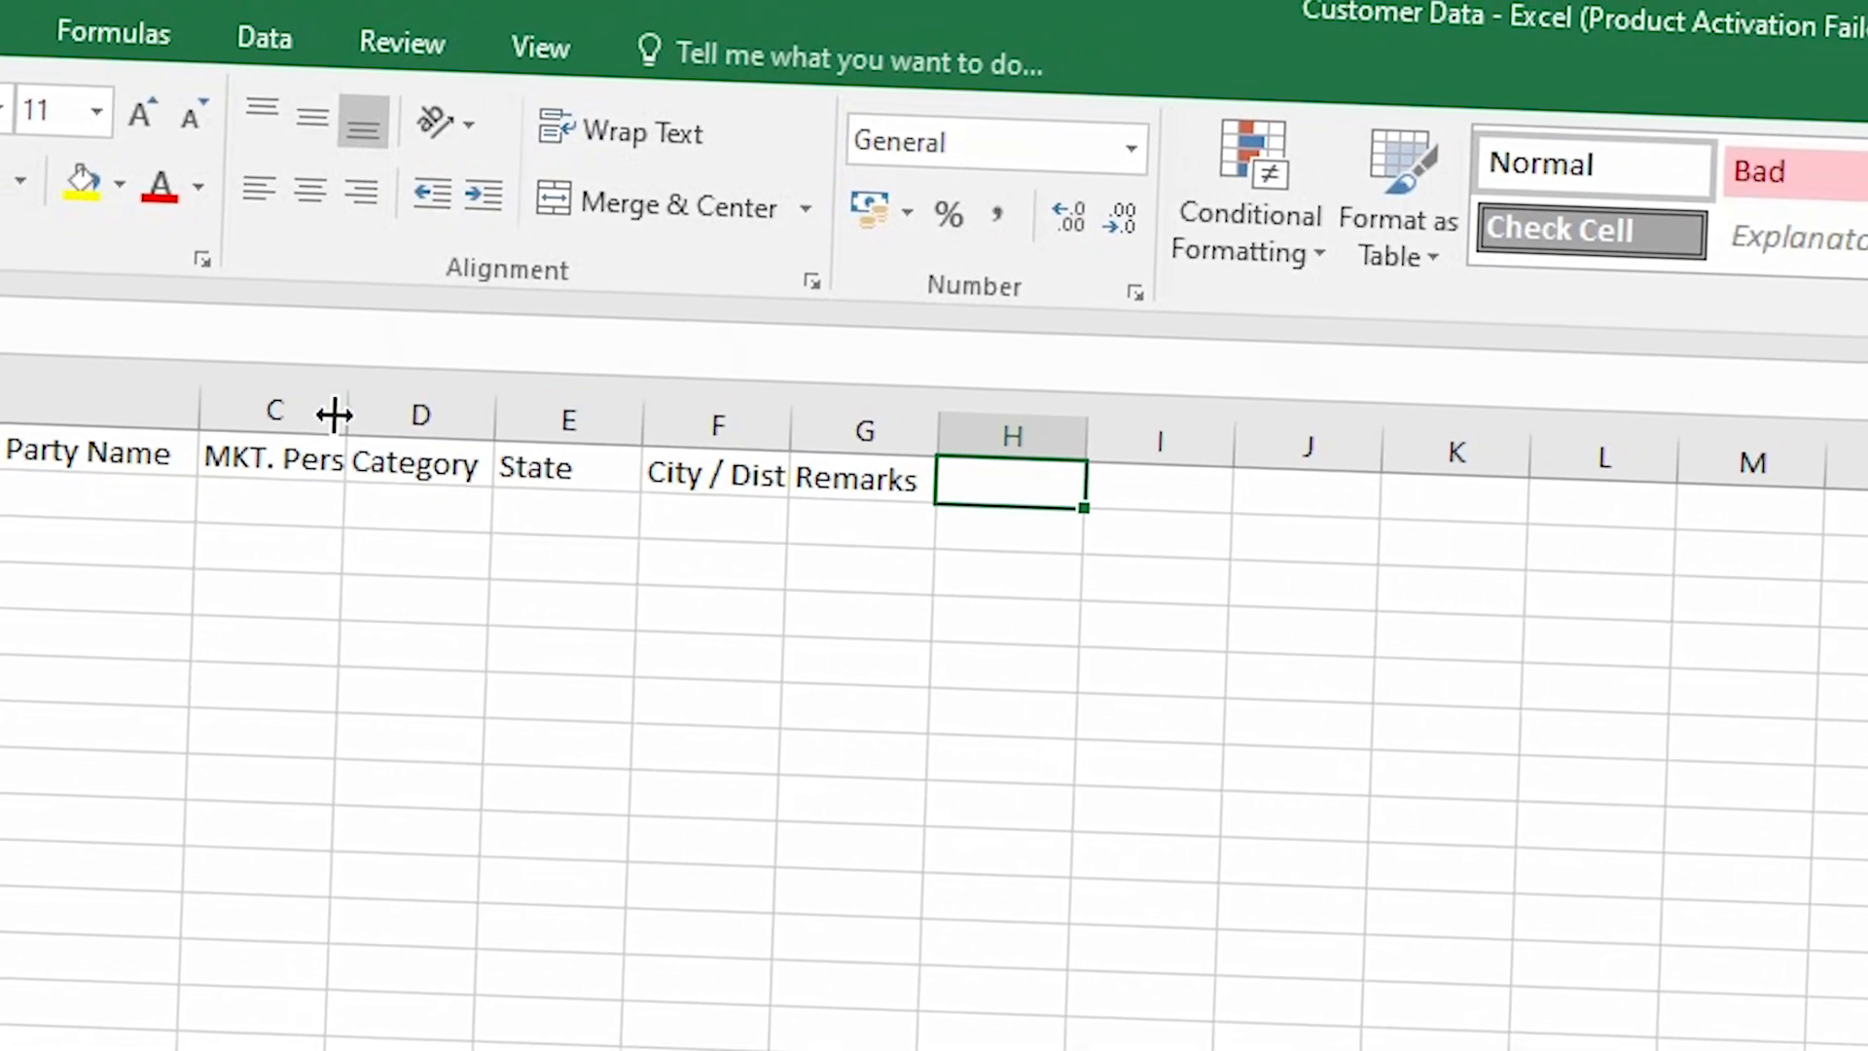
# Fit the widths of the MKT. Person, Category and City / District columns to their header text.
pyautogui.doubleClick(337, 416)
pyautogui.doubleClick(494, 420)
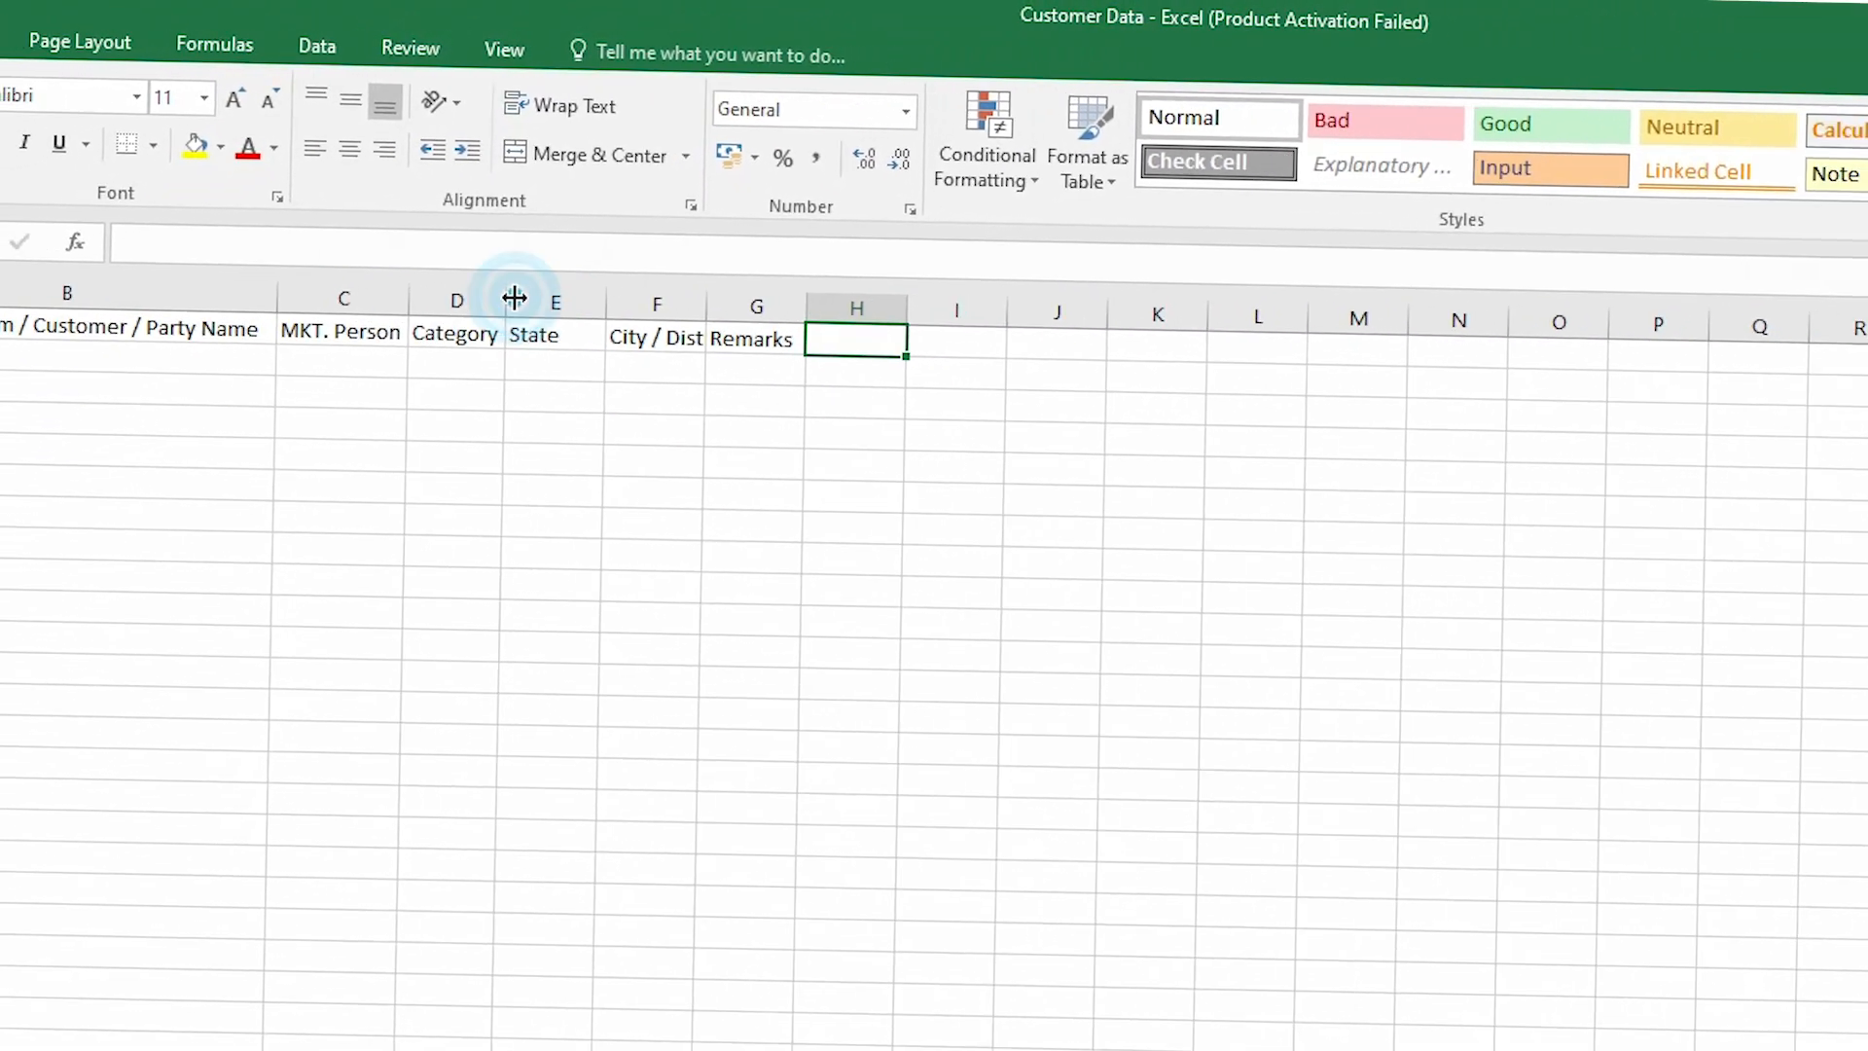
pyautogui.doubleClick(790, 430)
pyautogui.click(605, 360)
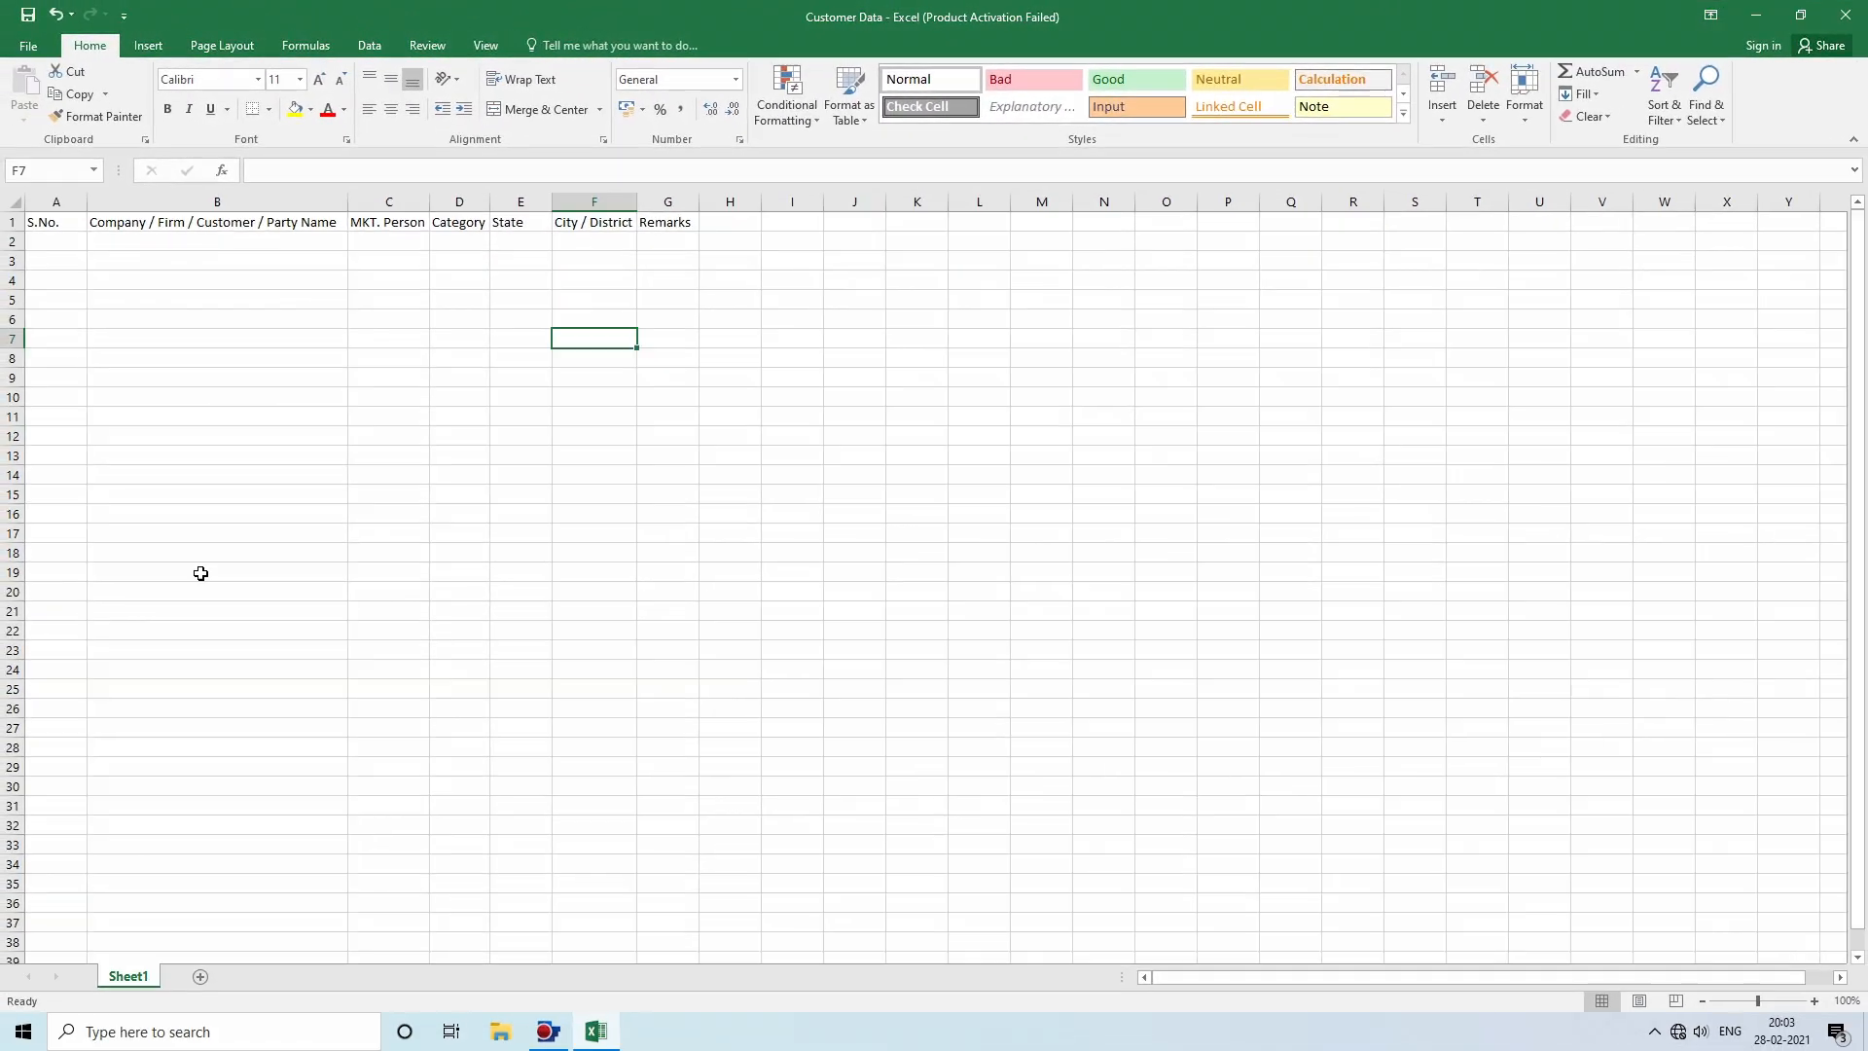
# Center the contents of columns A to G horizontally.
pyautogui.click(64, 204)
pyautogui.moveTo(64, 204); pyautogui.dragTo(667, 203)
pyautogui.click(390, 109)
pyautogui.click(927, 518)
# Widen column A slightly and give columns C to G an equal, wider width.
pyautogui.moveTo(86, 201); pyautogui.dragTo(101, 202)
pyautogui.moveTo(463, 202); pyautogui.dragTo(720, 203)
pyautogui.moveTo(464, 193); pyautogui.dragTo(727, 202)
pyautogui.click(1075, 332)
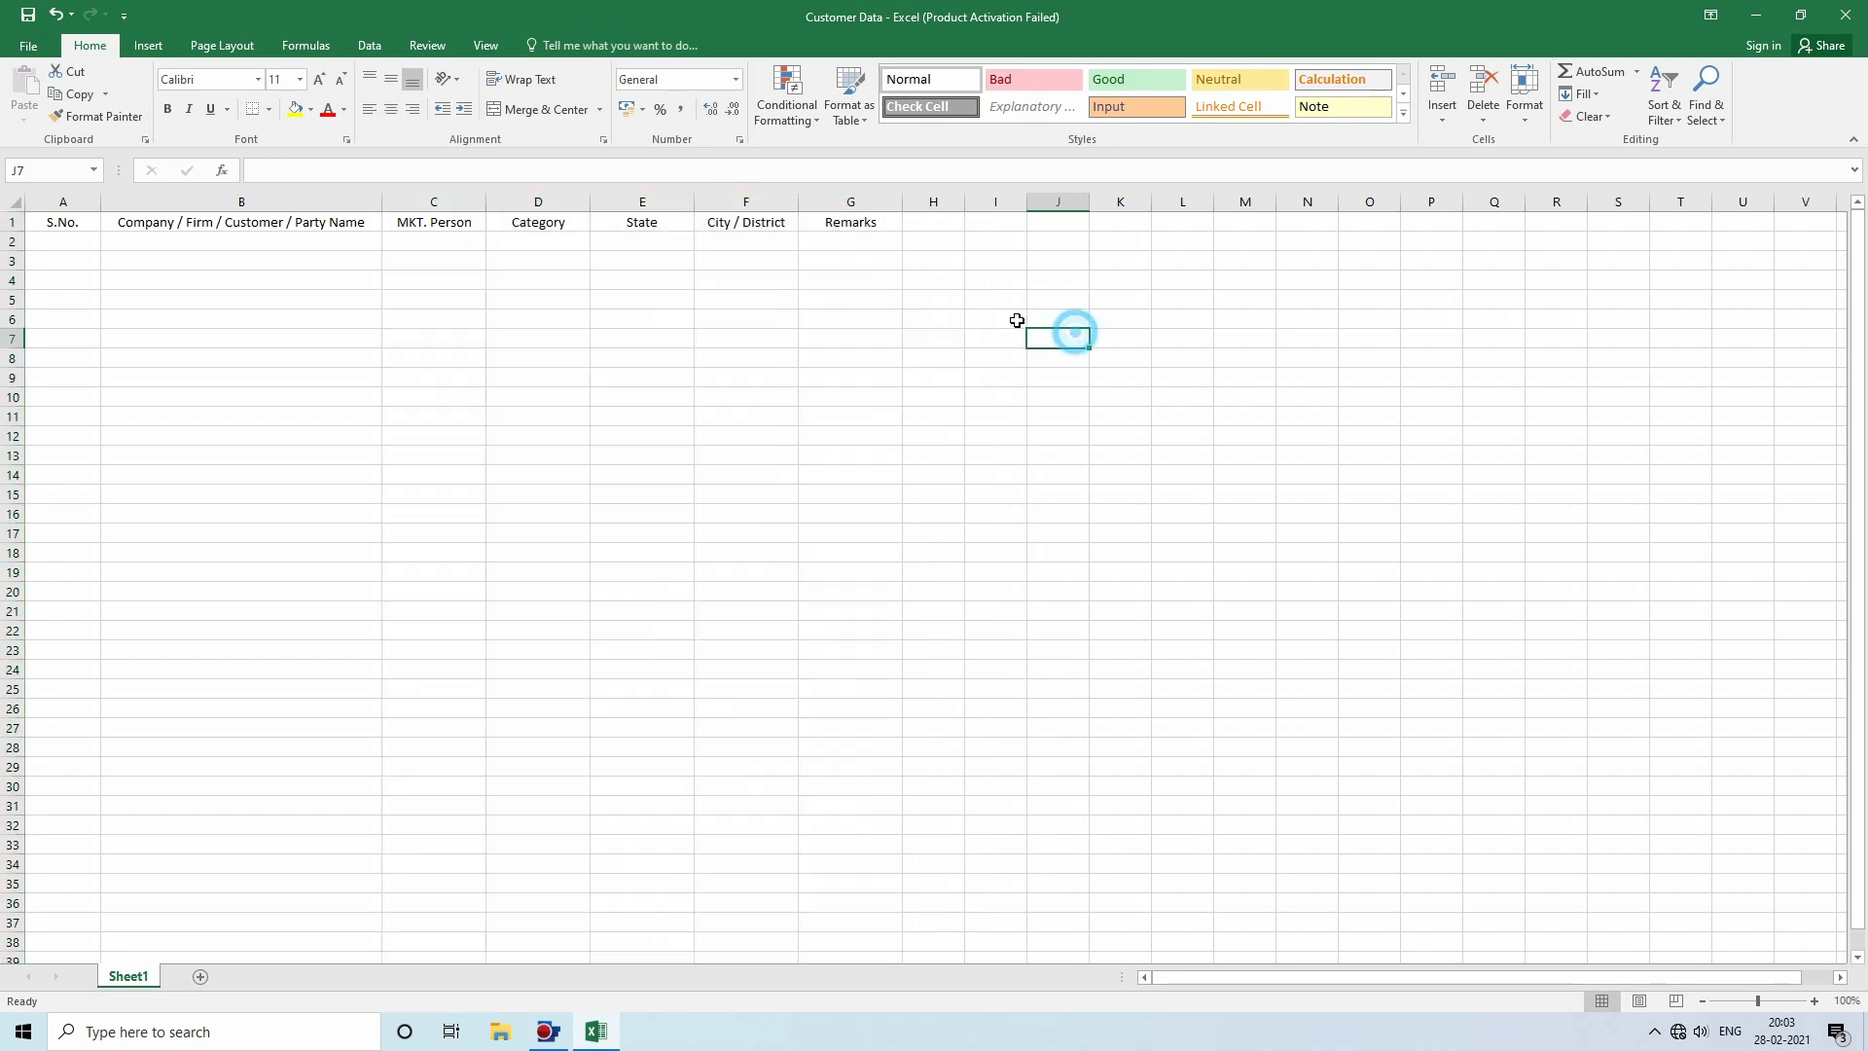
# Widen the Company / Firm / Customer / Party Name and Remarks columns together to the same width.
pyautogui.click(863, 196)
pyautogui.keyDown('ctrl'); pyautogui.click(292, 201); pyautogui.keyUp('ctrl')
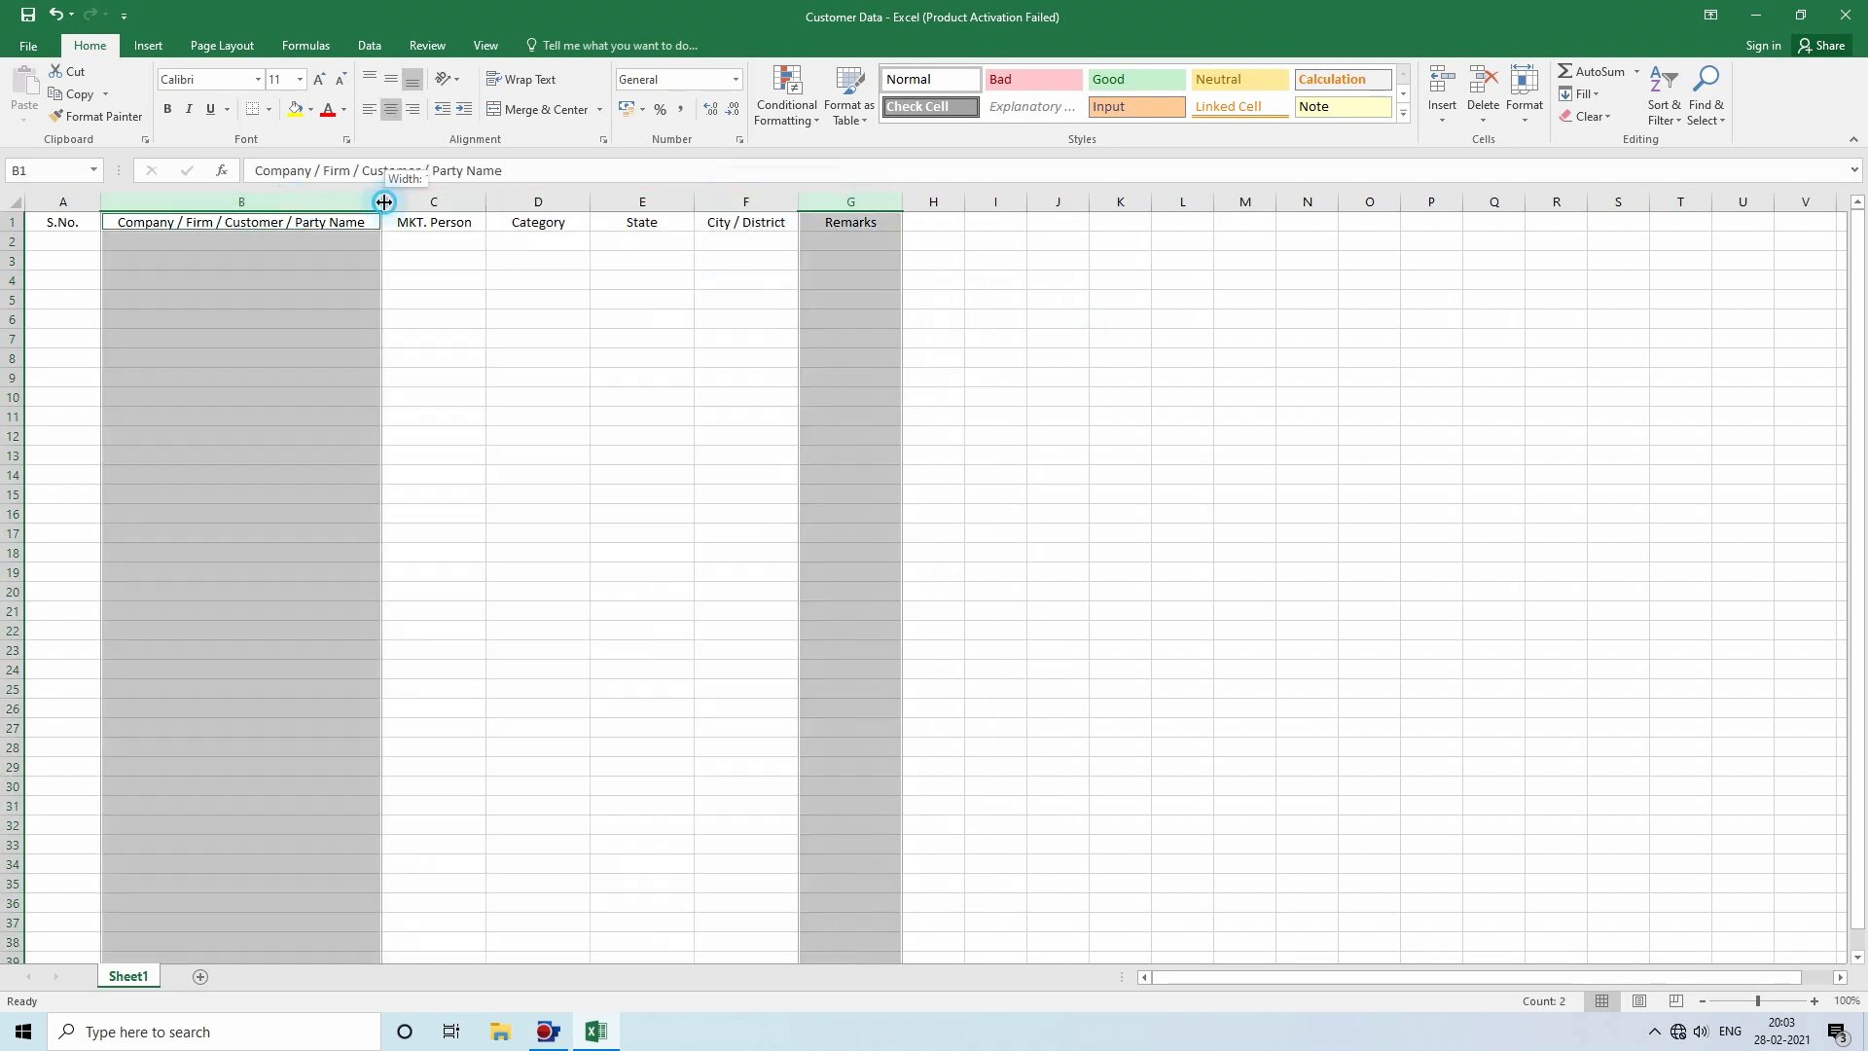
pyautogui.moveTo(384, 201); pyautogui.dragTo(392, 201)
pyautogui.click(1418, 396)
pyautogui.click(1382, 553)
# Fill the S.No. column with serial numbers 1 to 20 in A2:A21.
pyautogui.click(94, 222)
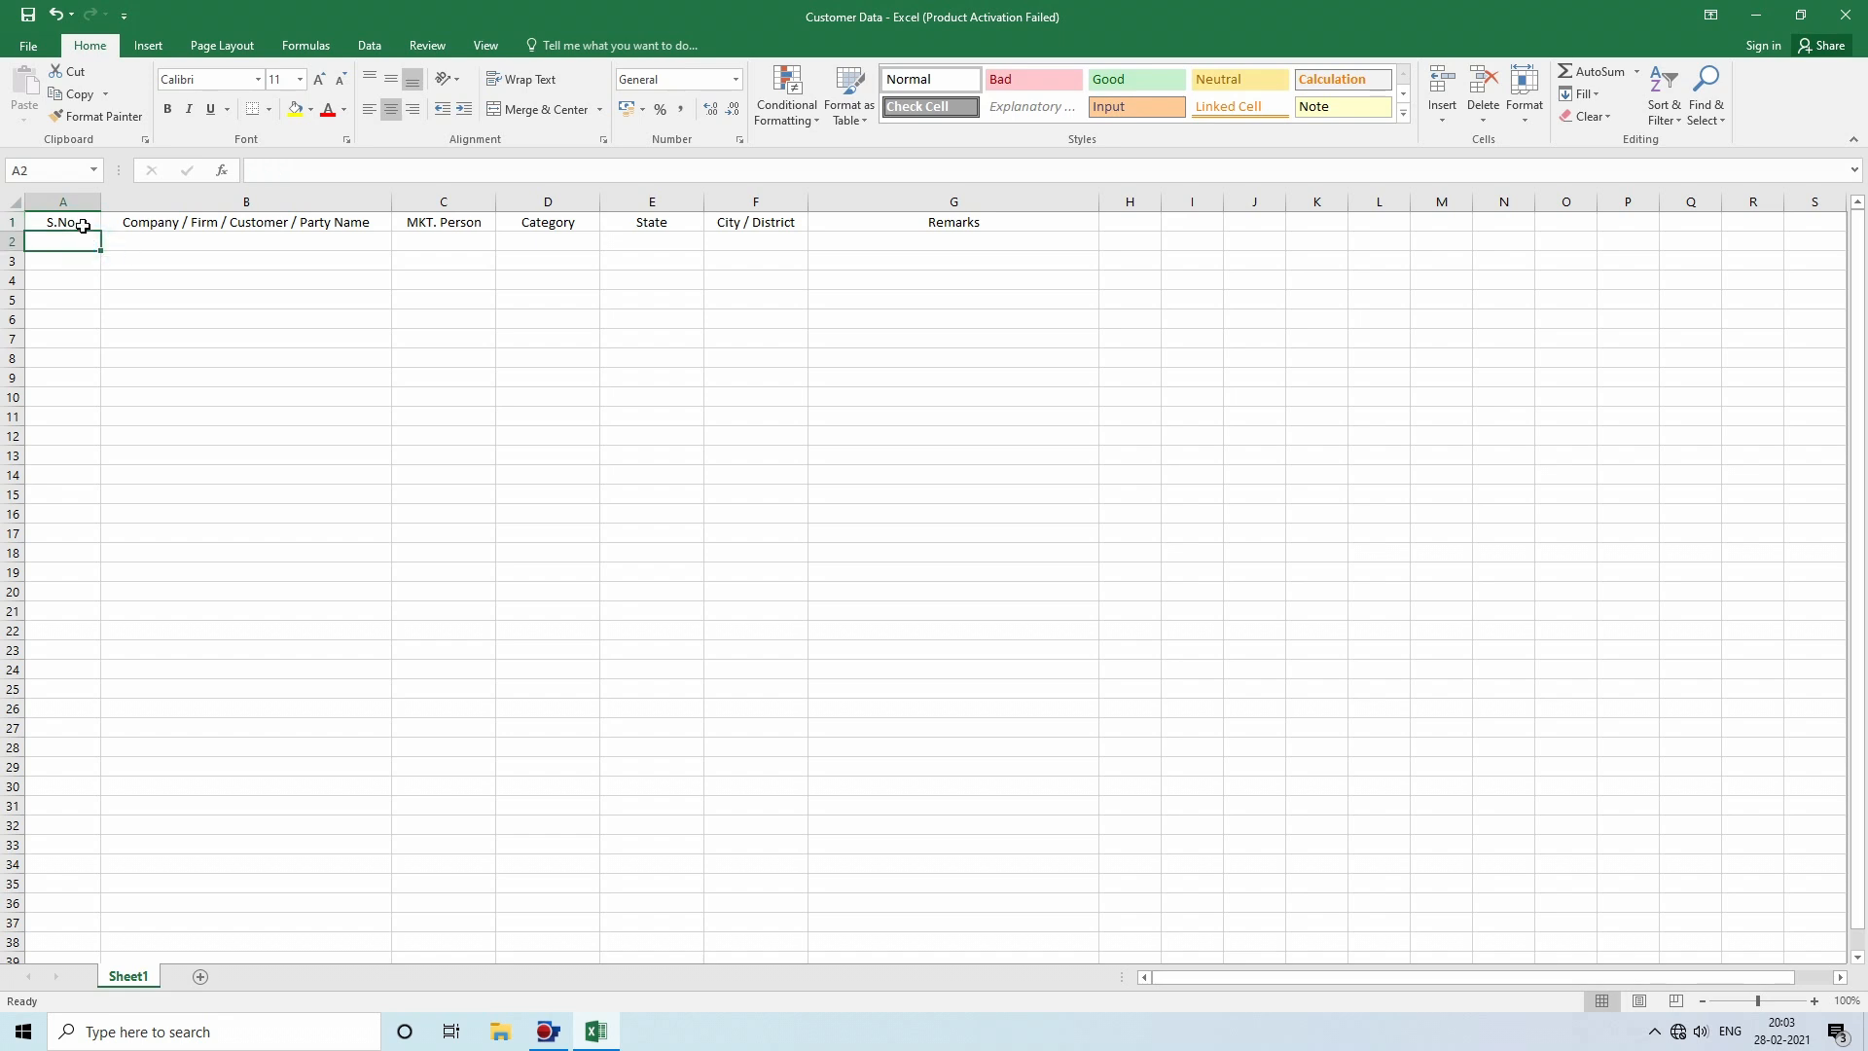
pyautogui.write('1')
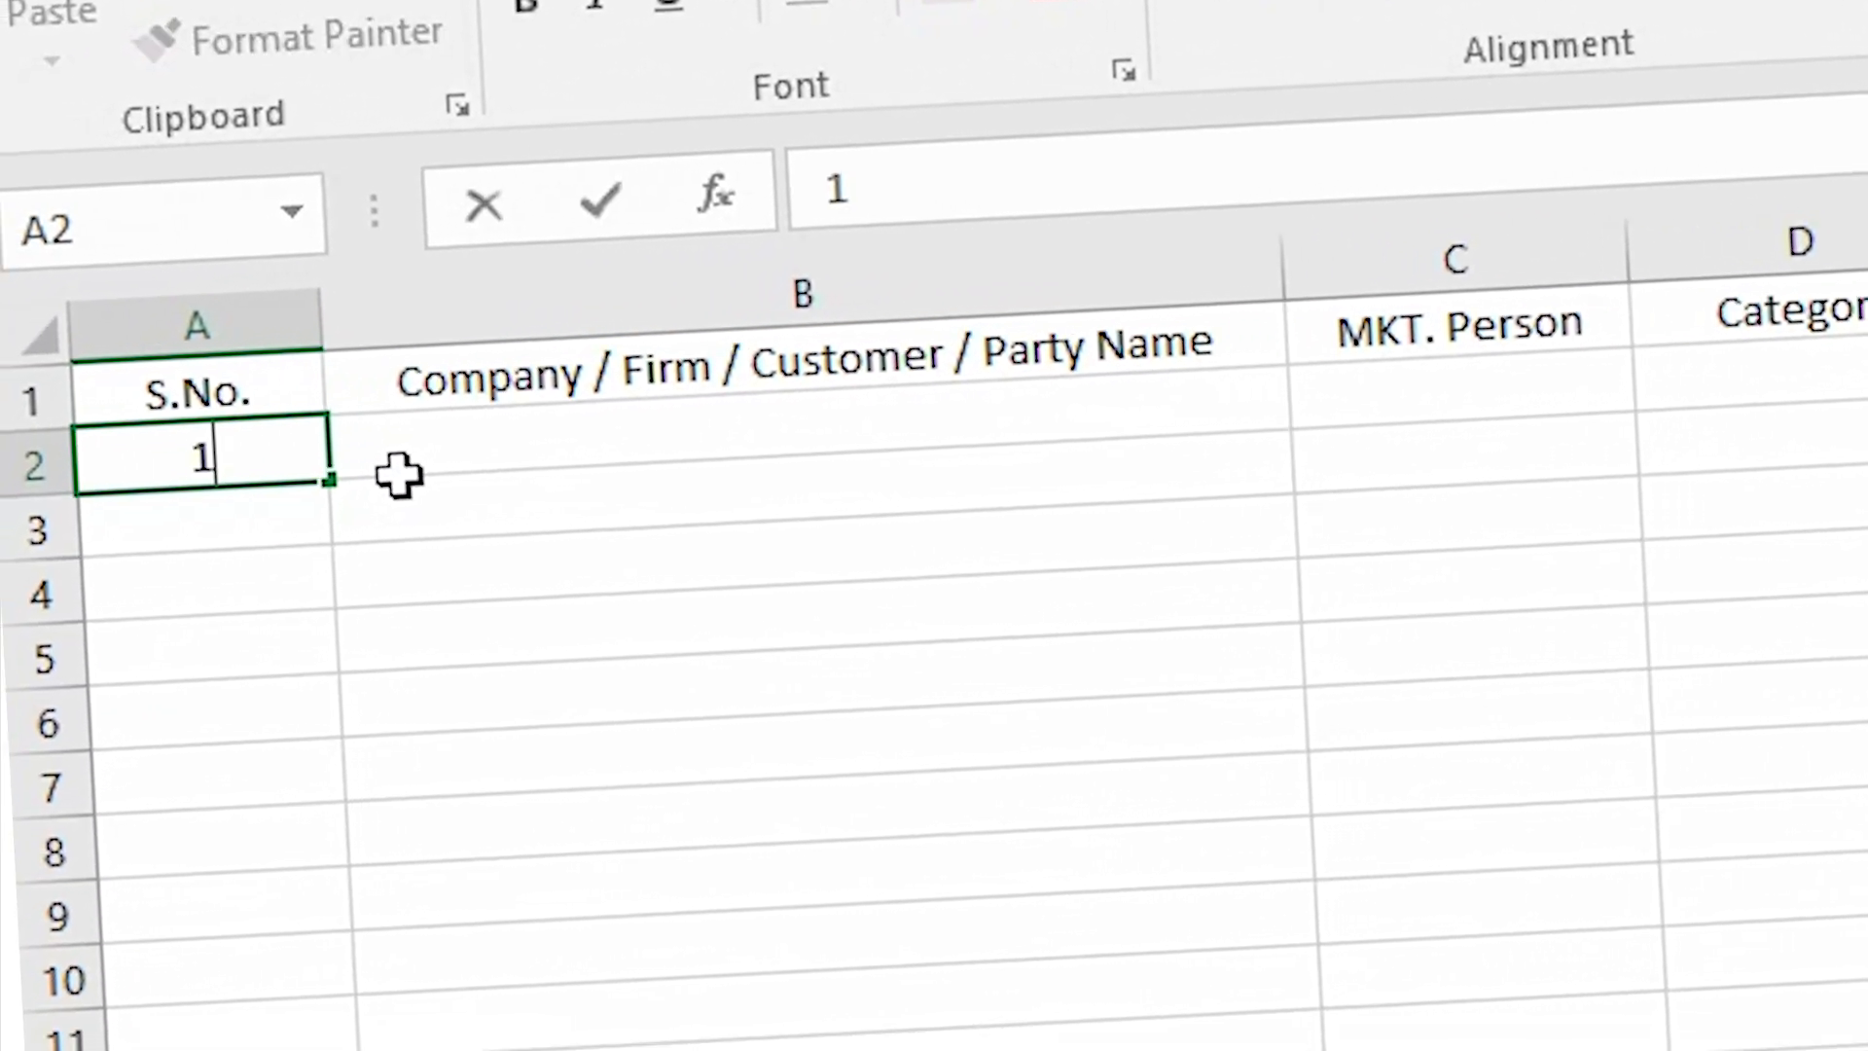
pyautogui.press('Return')
pyautogui.write('2')
pyautogui.press('Return')
pyautogui.write('3')
pyautogui.press('Return')
pyautogui.click(269, 538)
pyautogui.moveTo(253, 410); pyautogui.dragTo(245, 1050)
pyautogui.click(725, 1040)
# Apply all borders to the table range A1:G21.
pyautogui.click(119, 84)
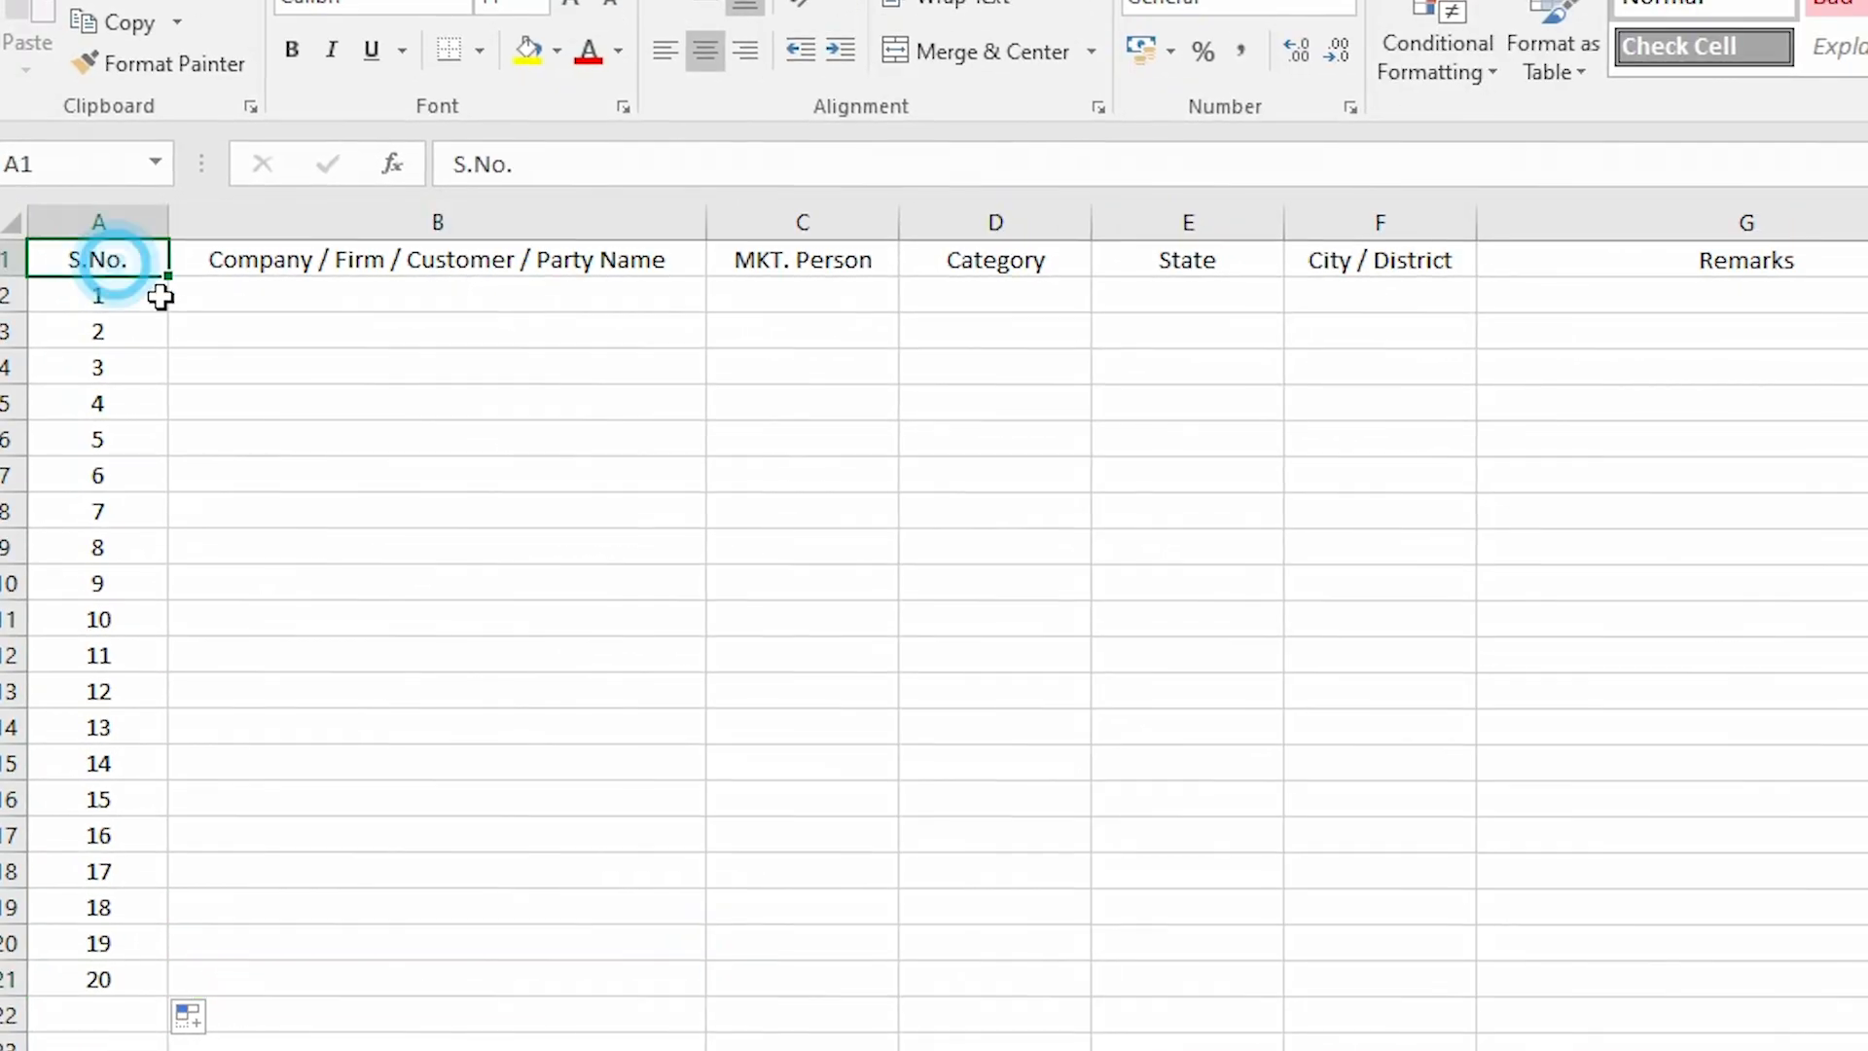
pyautogui.moveTo(160, 298); pyautogui.dragTo(1756, 967)
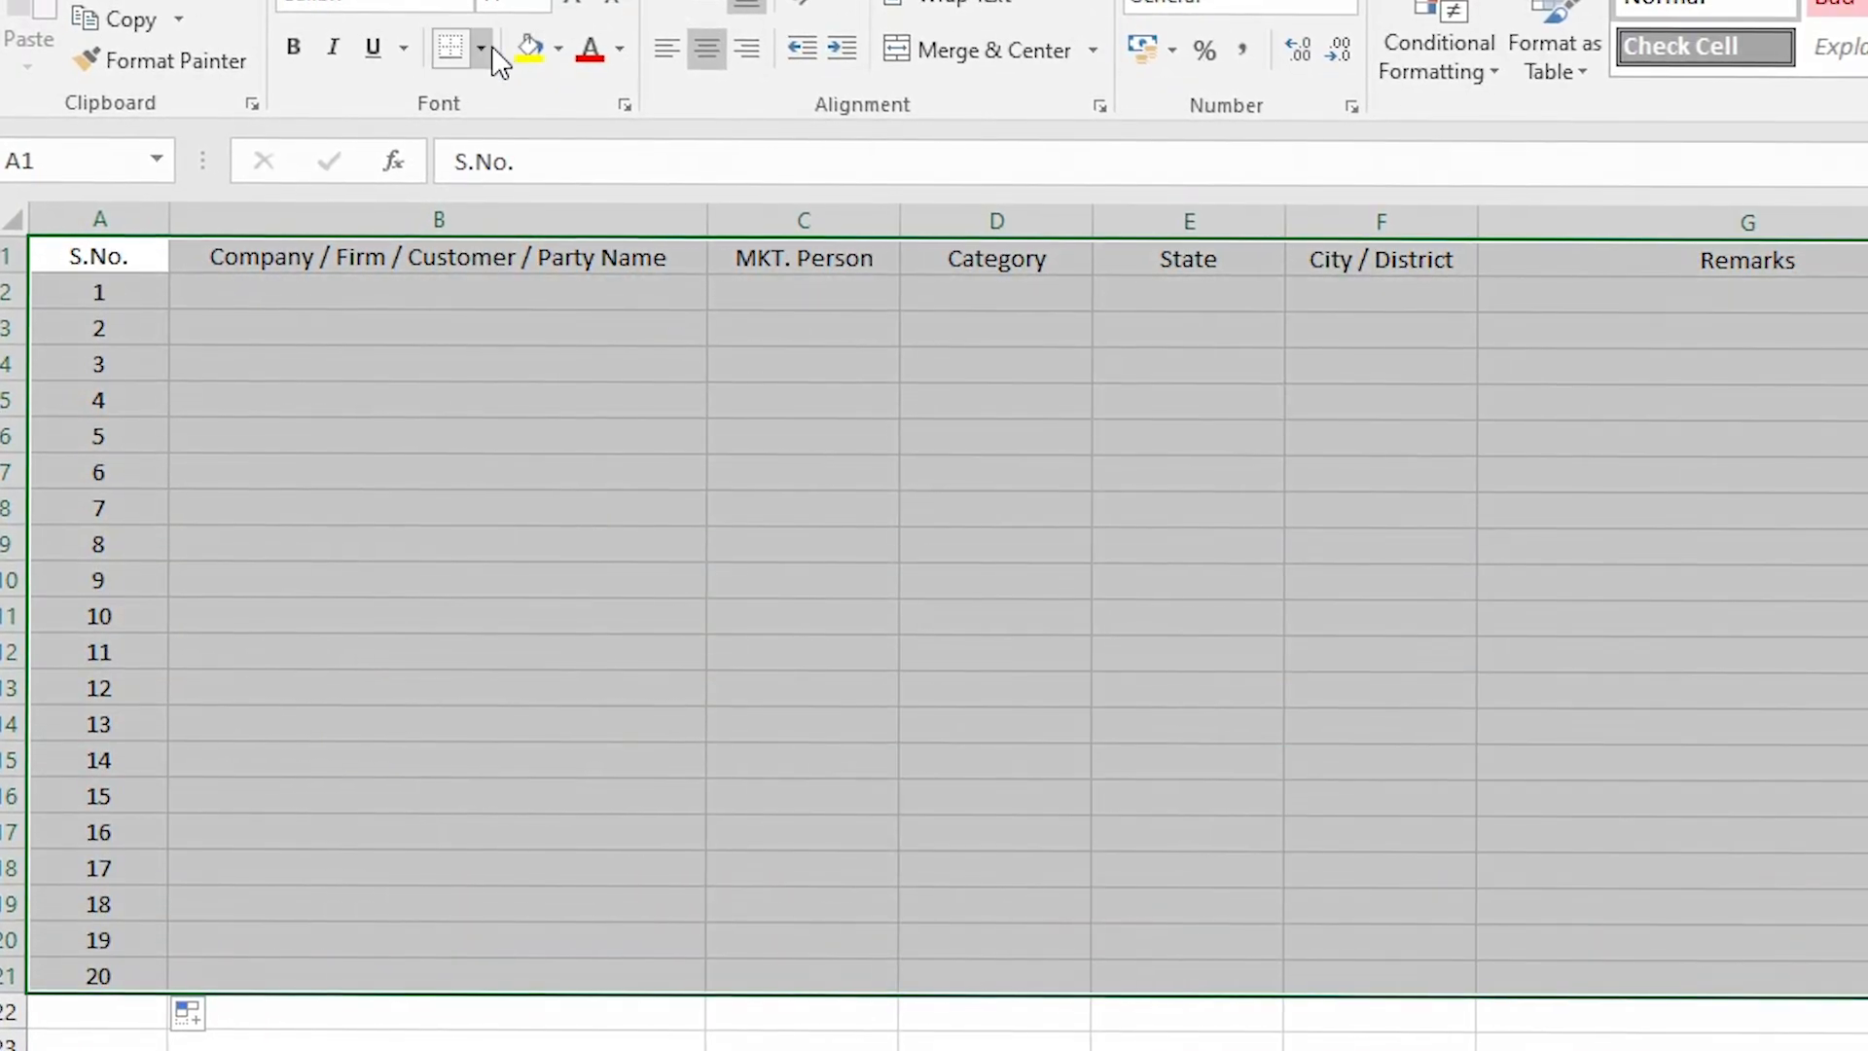
pyautogui.click(487, 49)
pyautogui.click(523, 360)
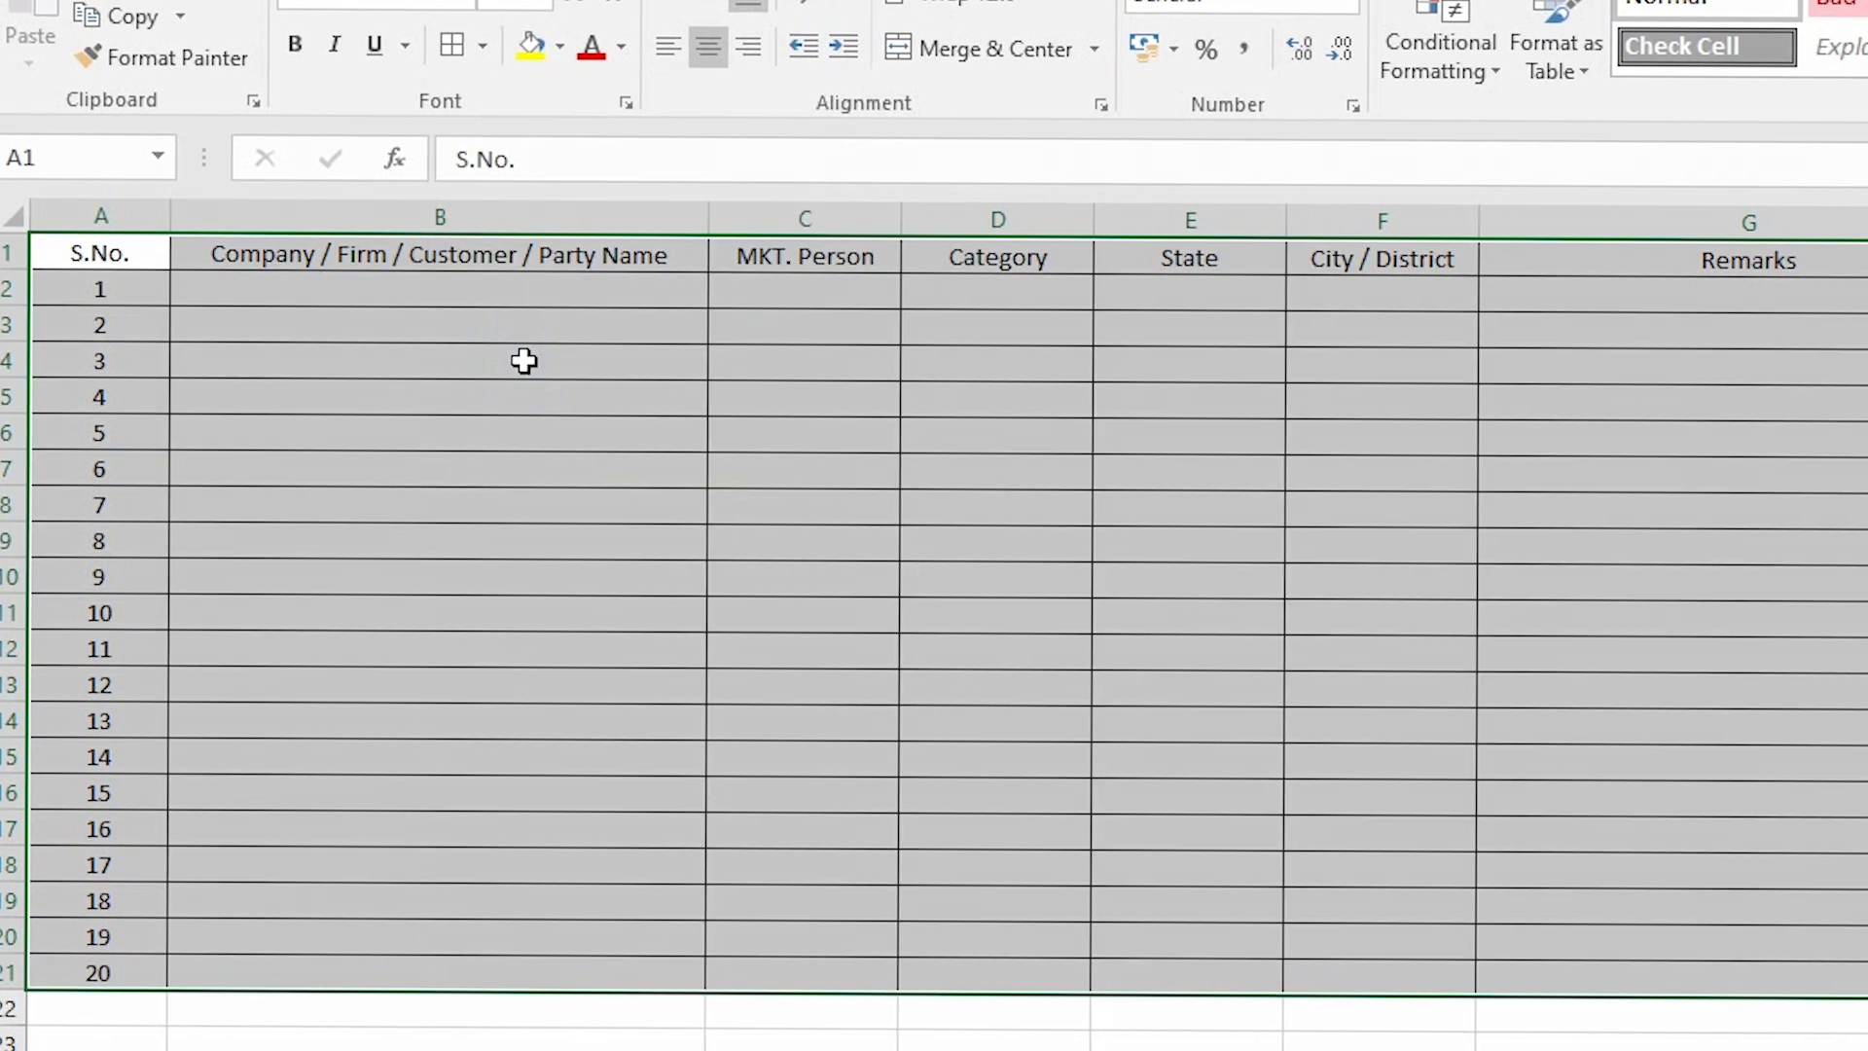
# Fill the header cells A1:G1 with a light blue background color.
pyautogui.moveTo(98, 251); pyautogui.dragTo(1606, 263)
pyautogui.click(561, 44)
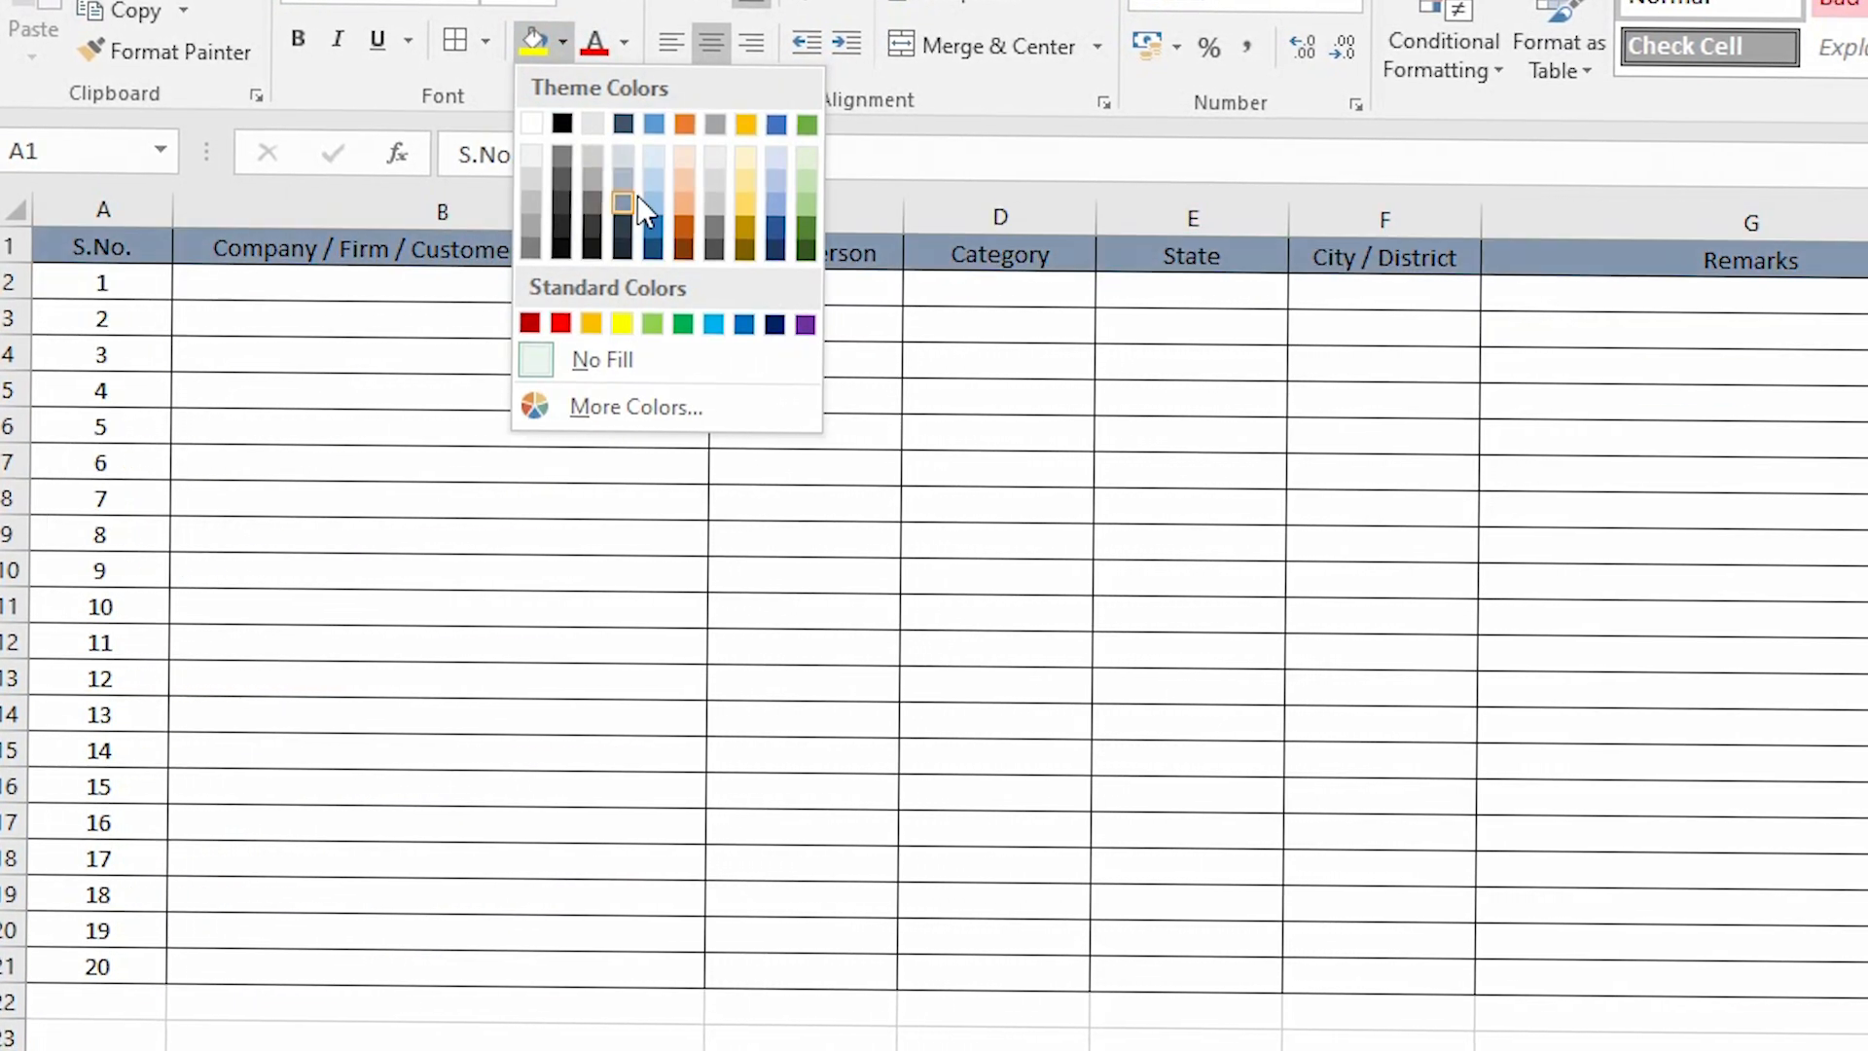
pyautogui.click(646, 183)
pyautogui.click(751, 326)
# Increase the height of header row 1 and align its text to the vertical middle.
pyautogui.moveTo(30, 252); pyautogui.dragTo(21, 270)
pyautogui.click(20, 245)
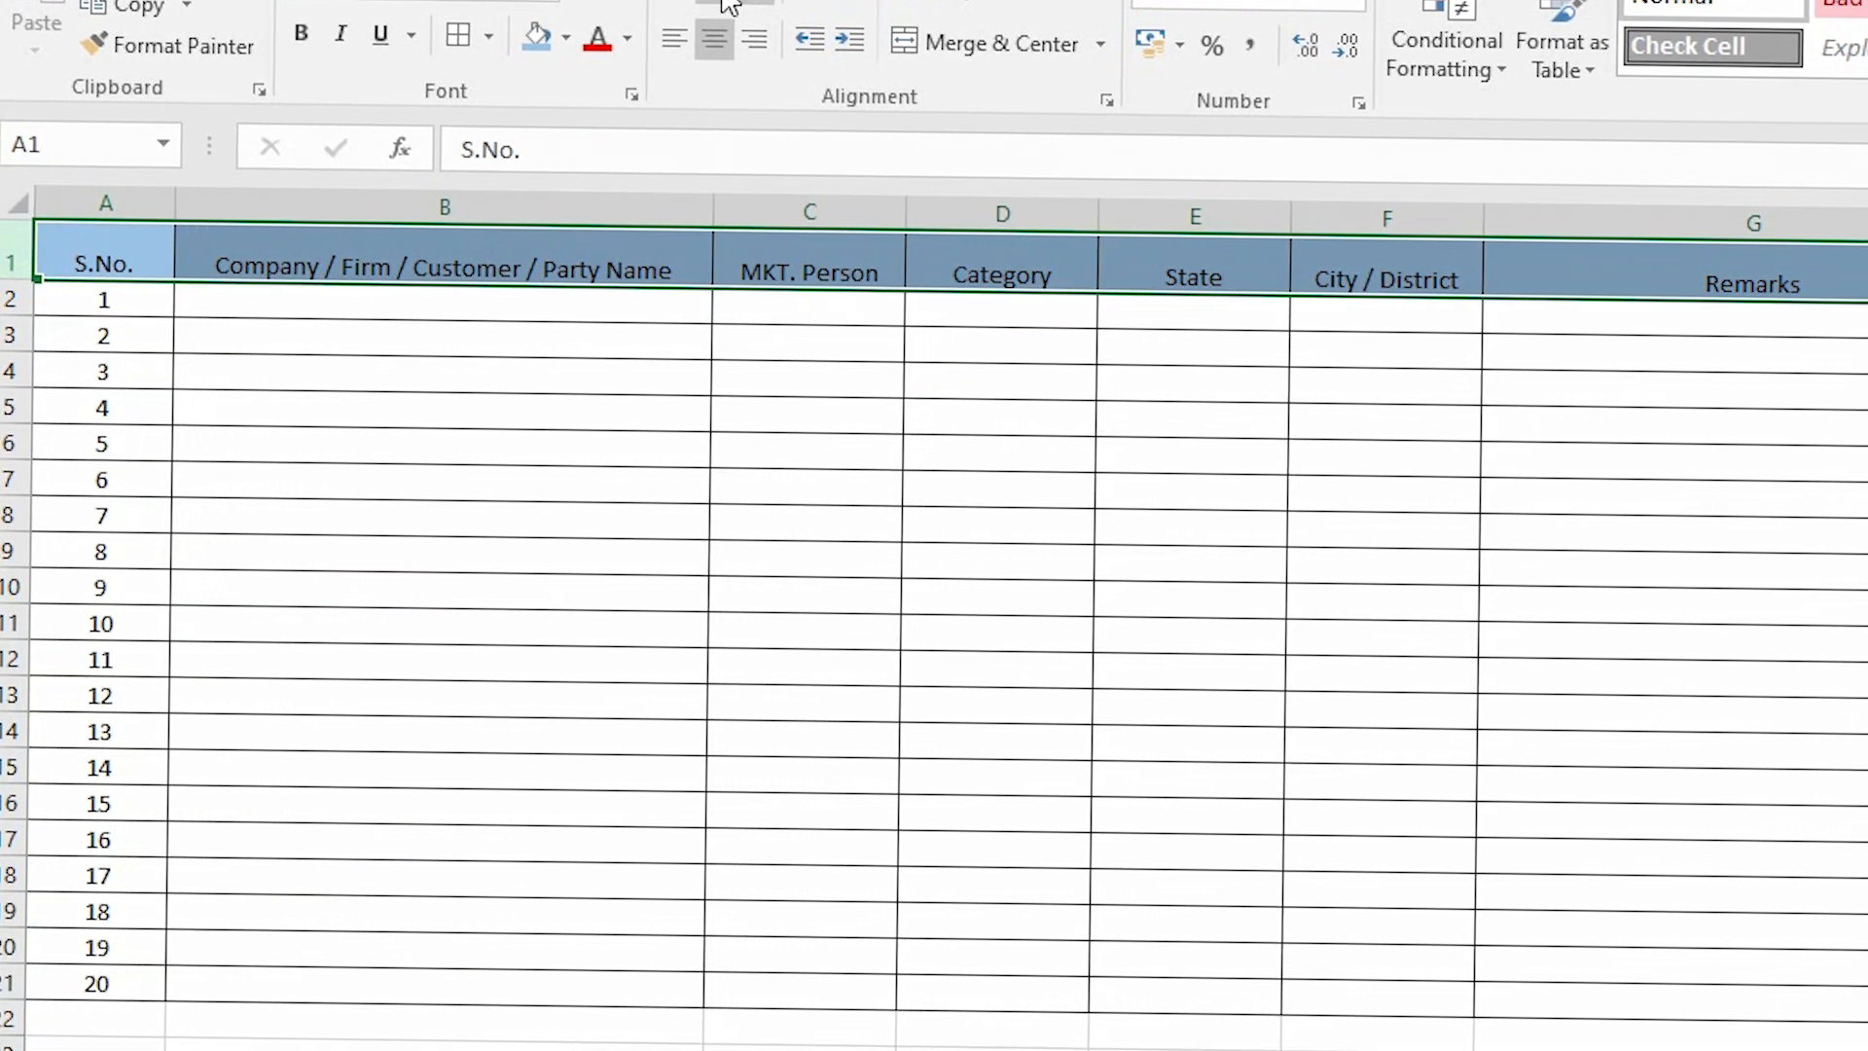
pyautogui.click(730, 5)
pyautogui.click(1755, 704)
# Make the header text in A1:G1 bold.
pyautogui.moveTo(54, 279); pyautogui.dragTo(1825, 289)
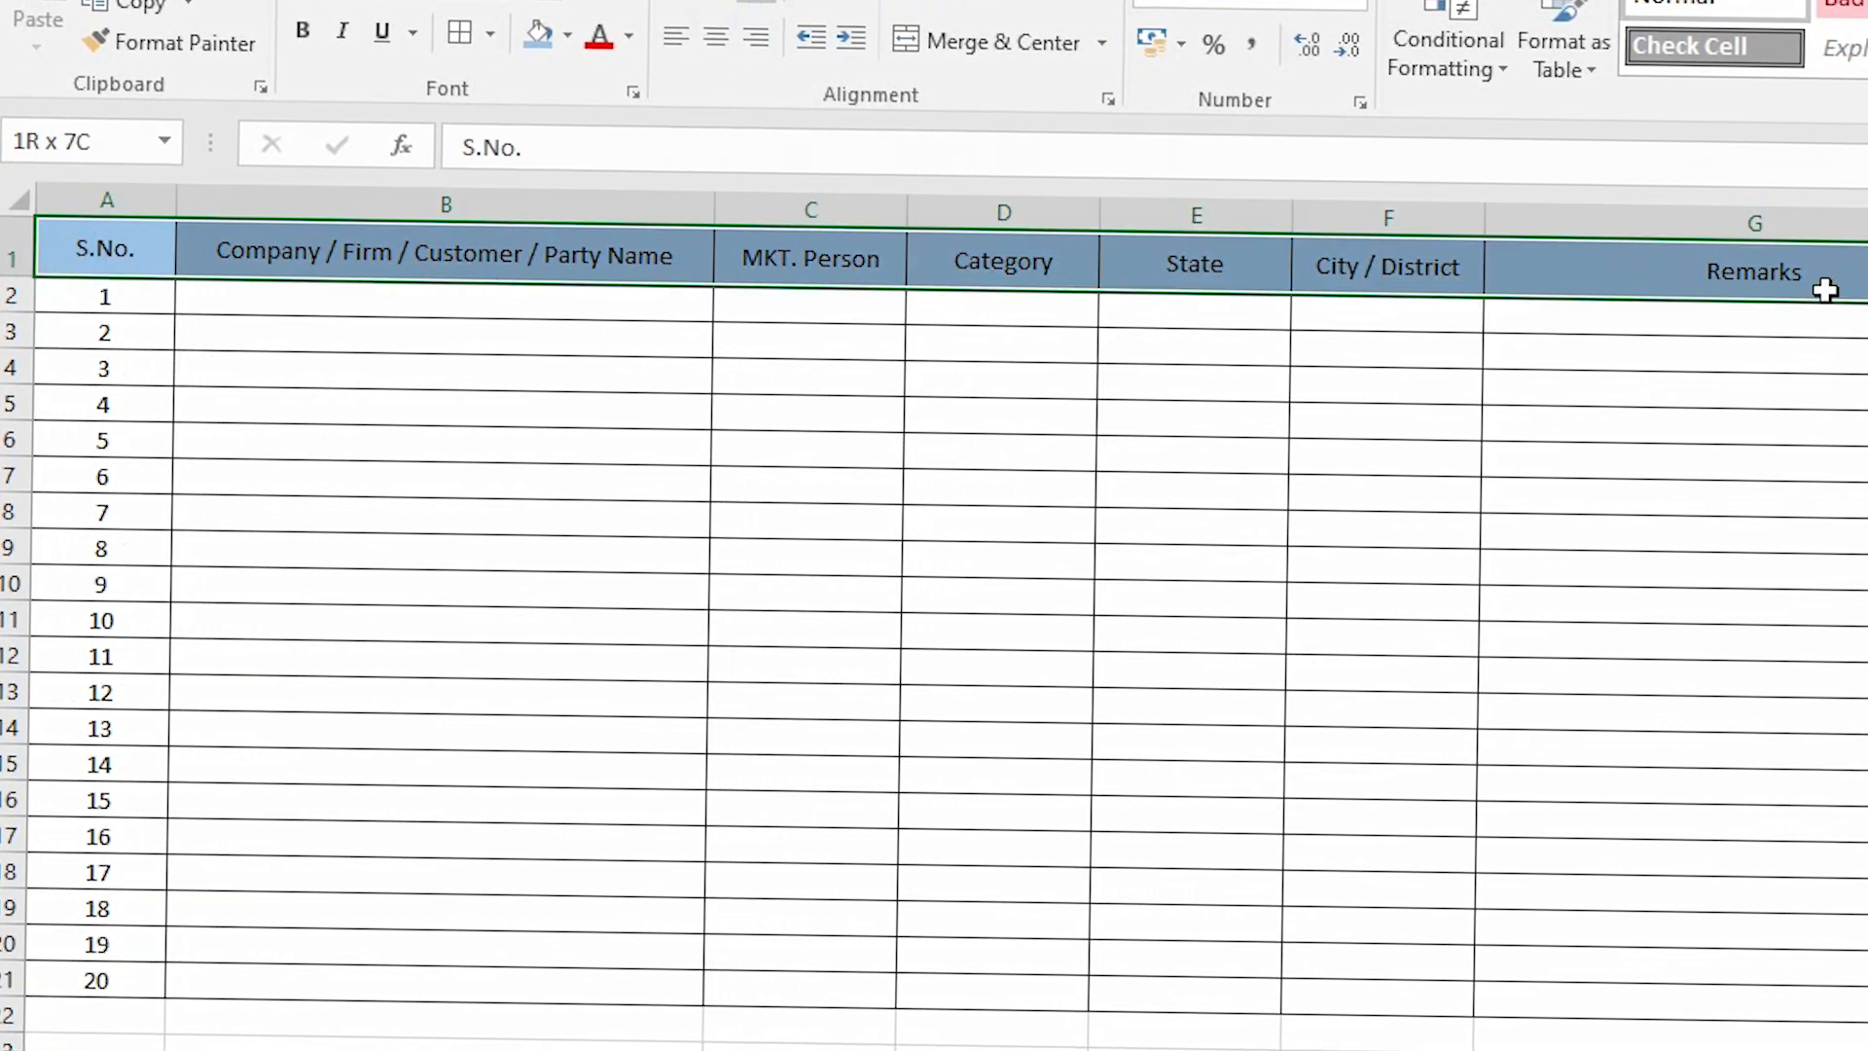
pyautogui.click(318, 37)
pyautogui.click(1863, 462)
pyautogui.click(1863, 791)
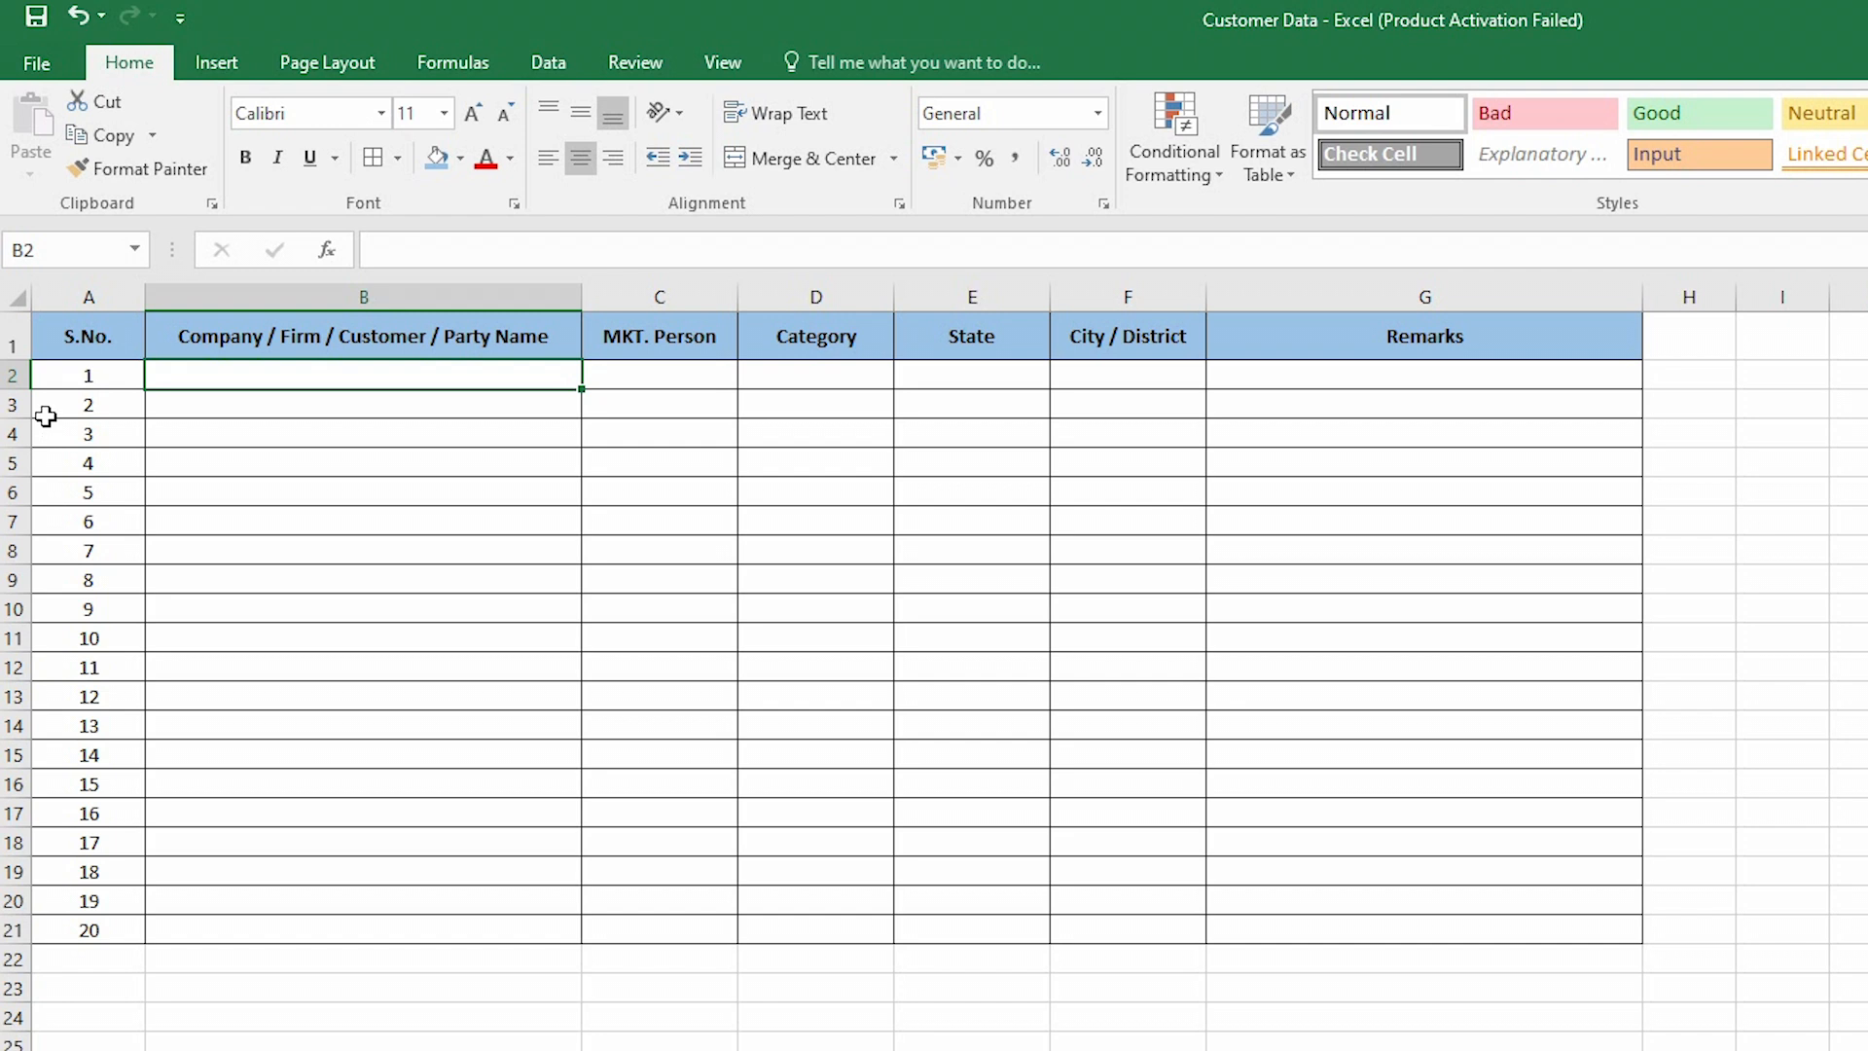
# Set the row height of rows 2 to 21 to 20.
pyautogui.moveTo(22, 375); pyautogui.dragTo(20, 930)
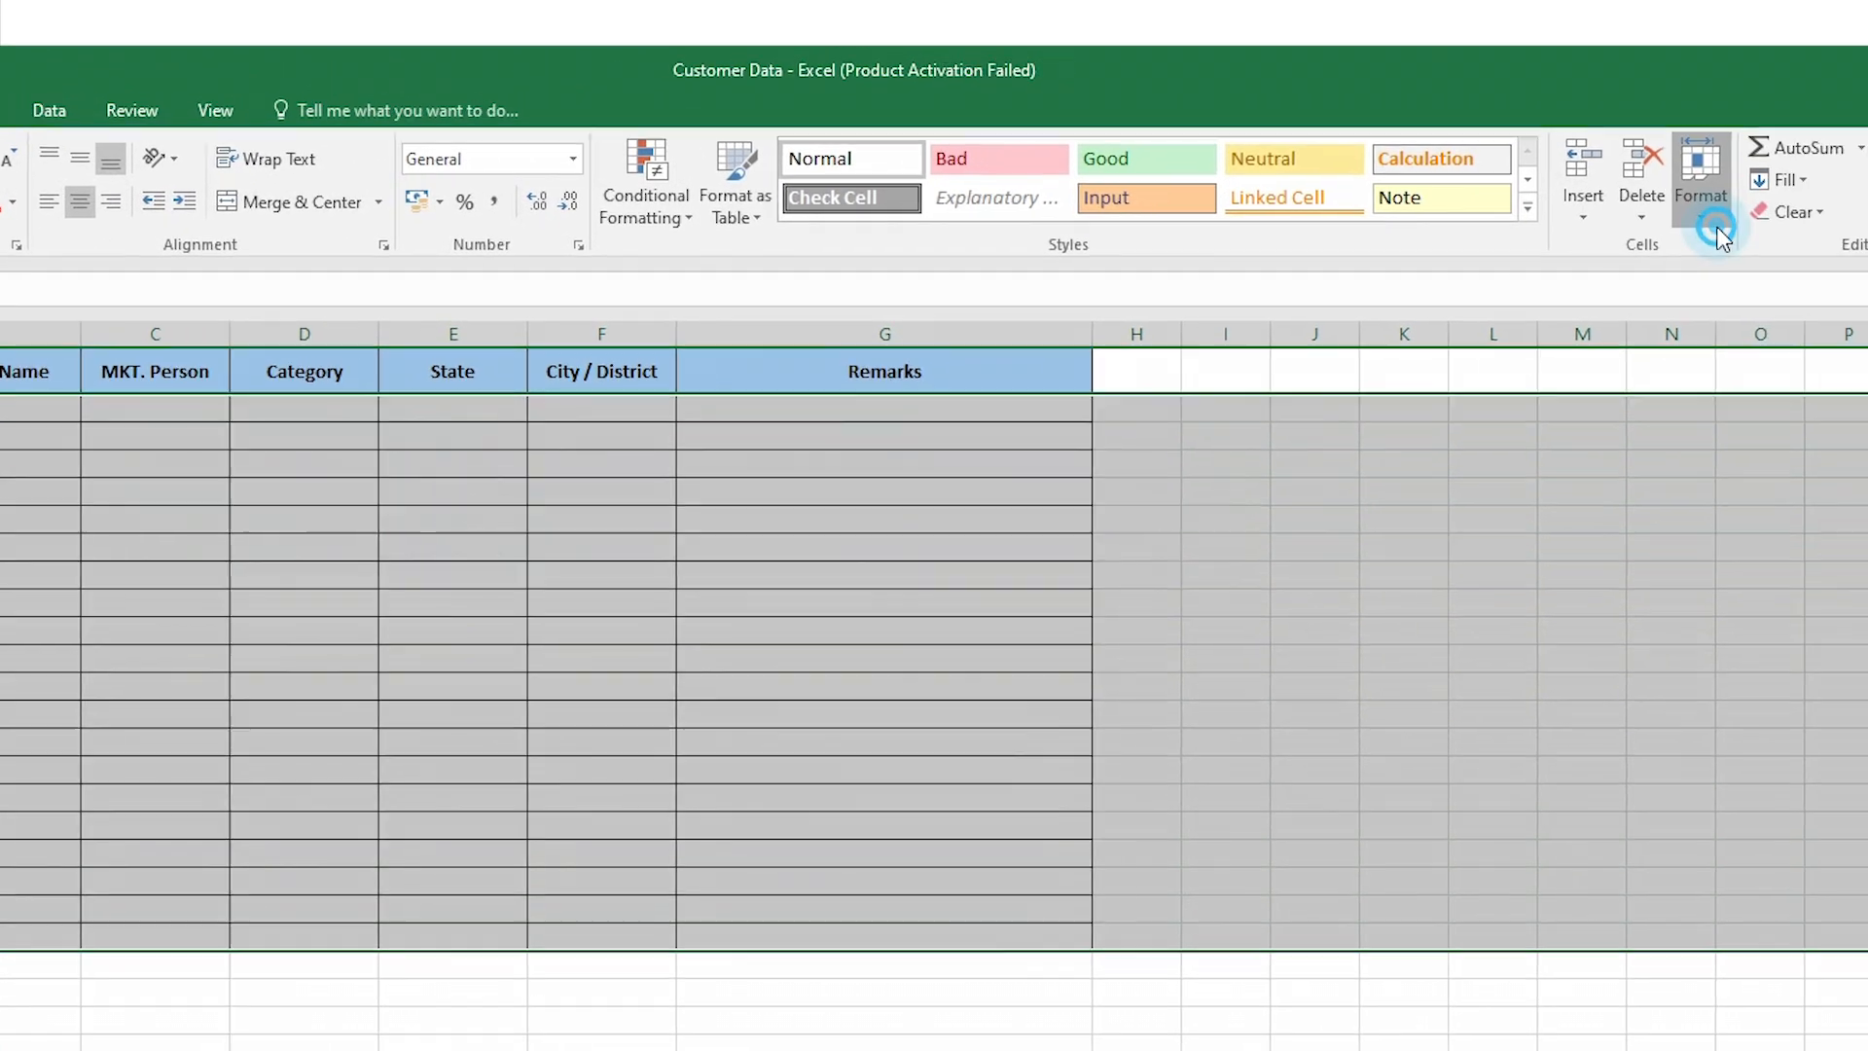
pyautogui.click(1717, 226)
pyautogui.click(1755, 284)
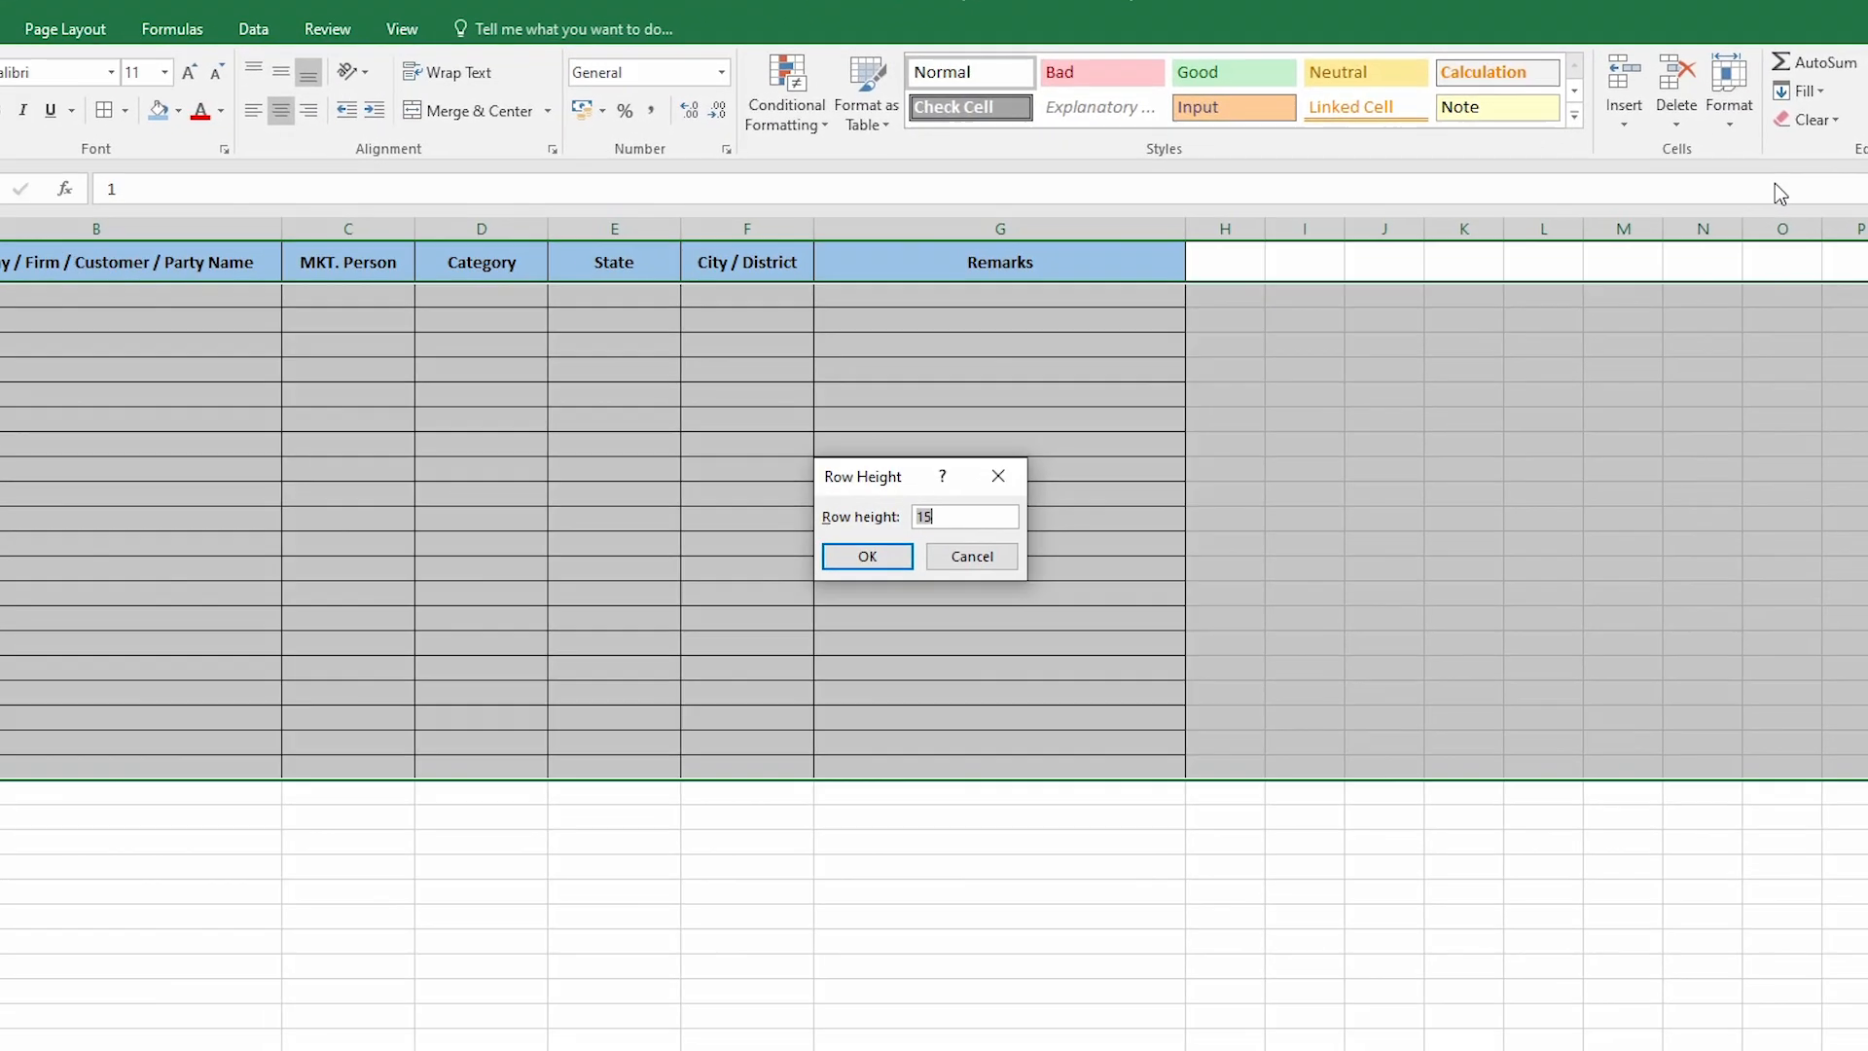
pyautogui.write('20')
pyautogui.press('Return')
pyautogui.click(1022, 418)
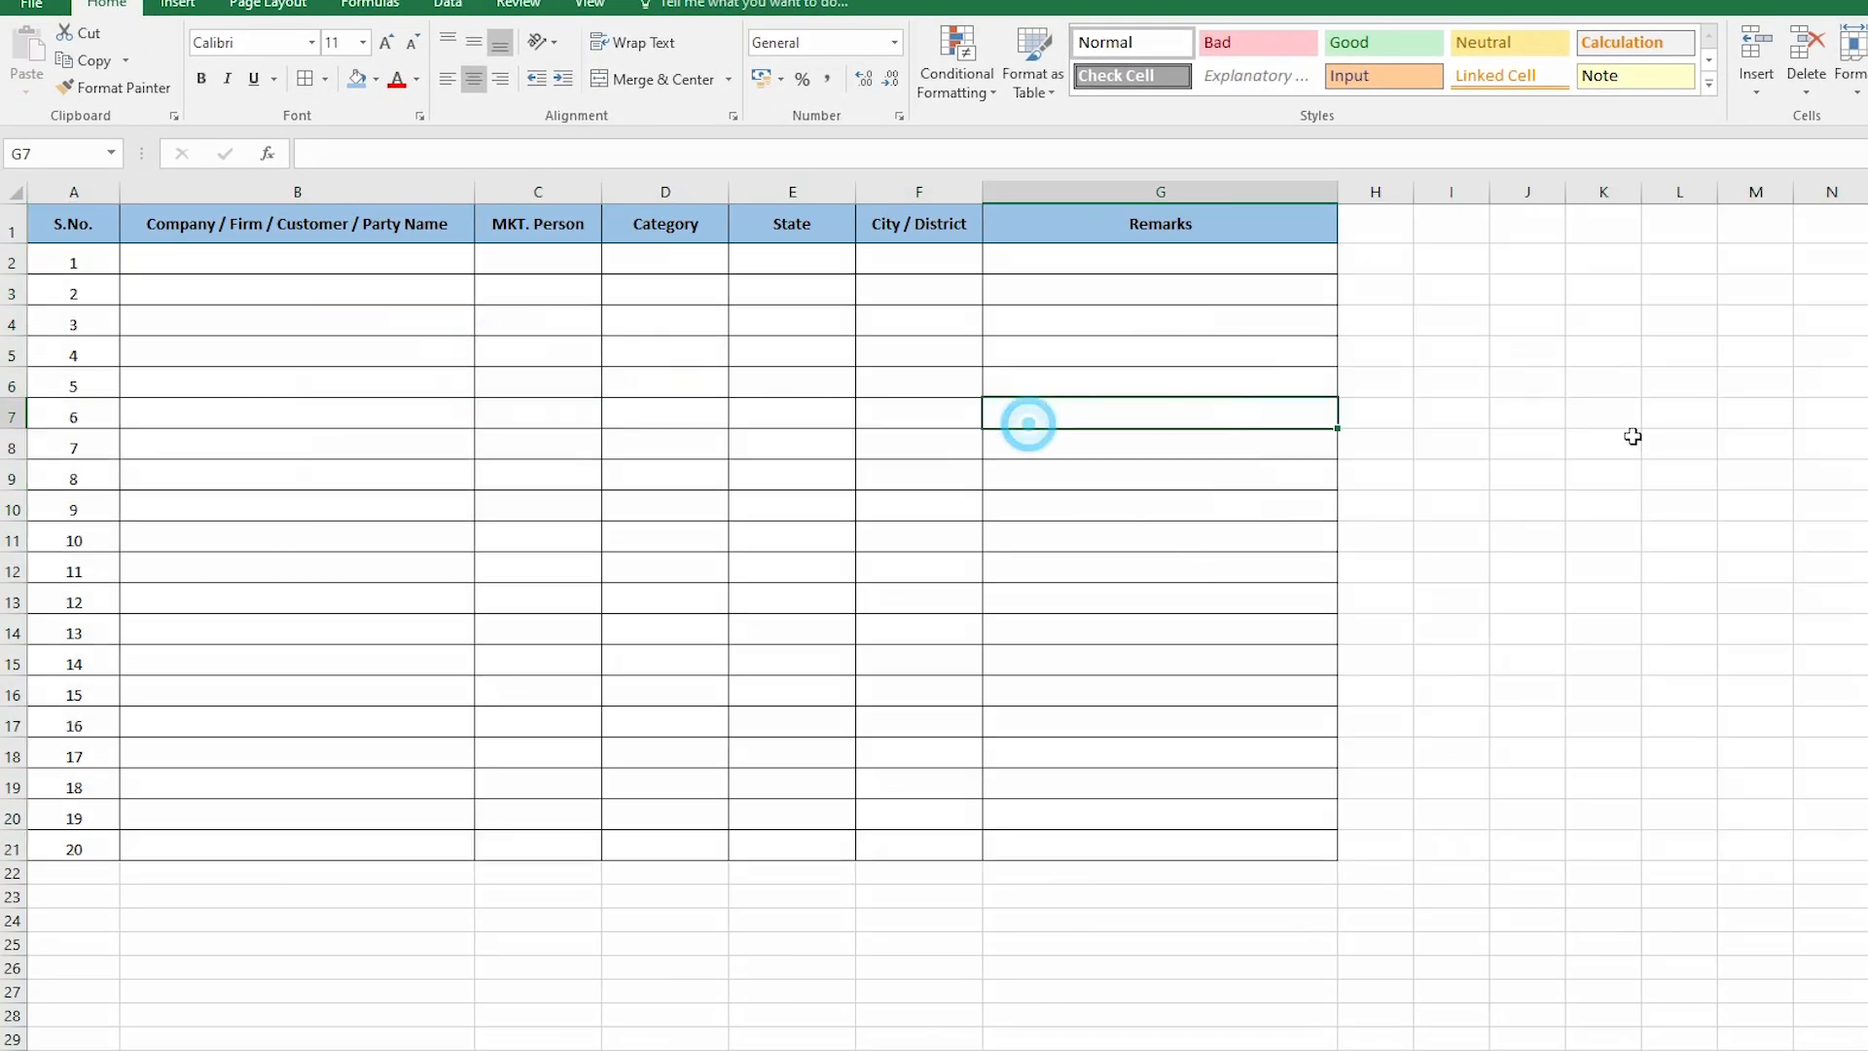
pyautogui.click(1664, 446)
# Fill B2:B21 with the series Customer 1 to Customer 20 and left-align these cells.
pyautogui.click(146, 261)
pyautogui.write('C')
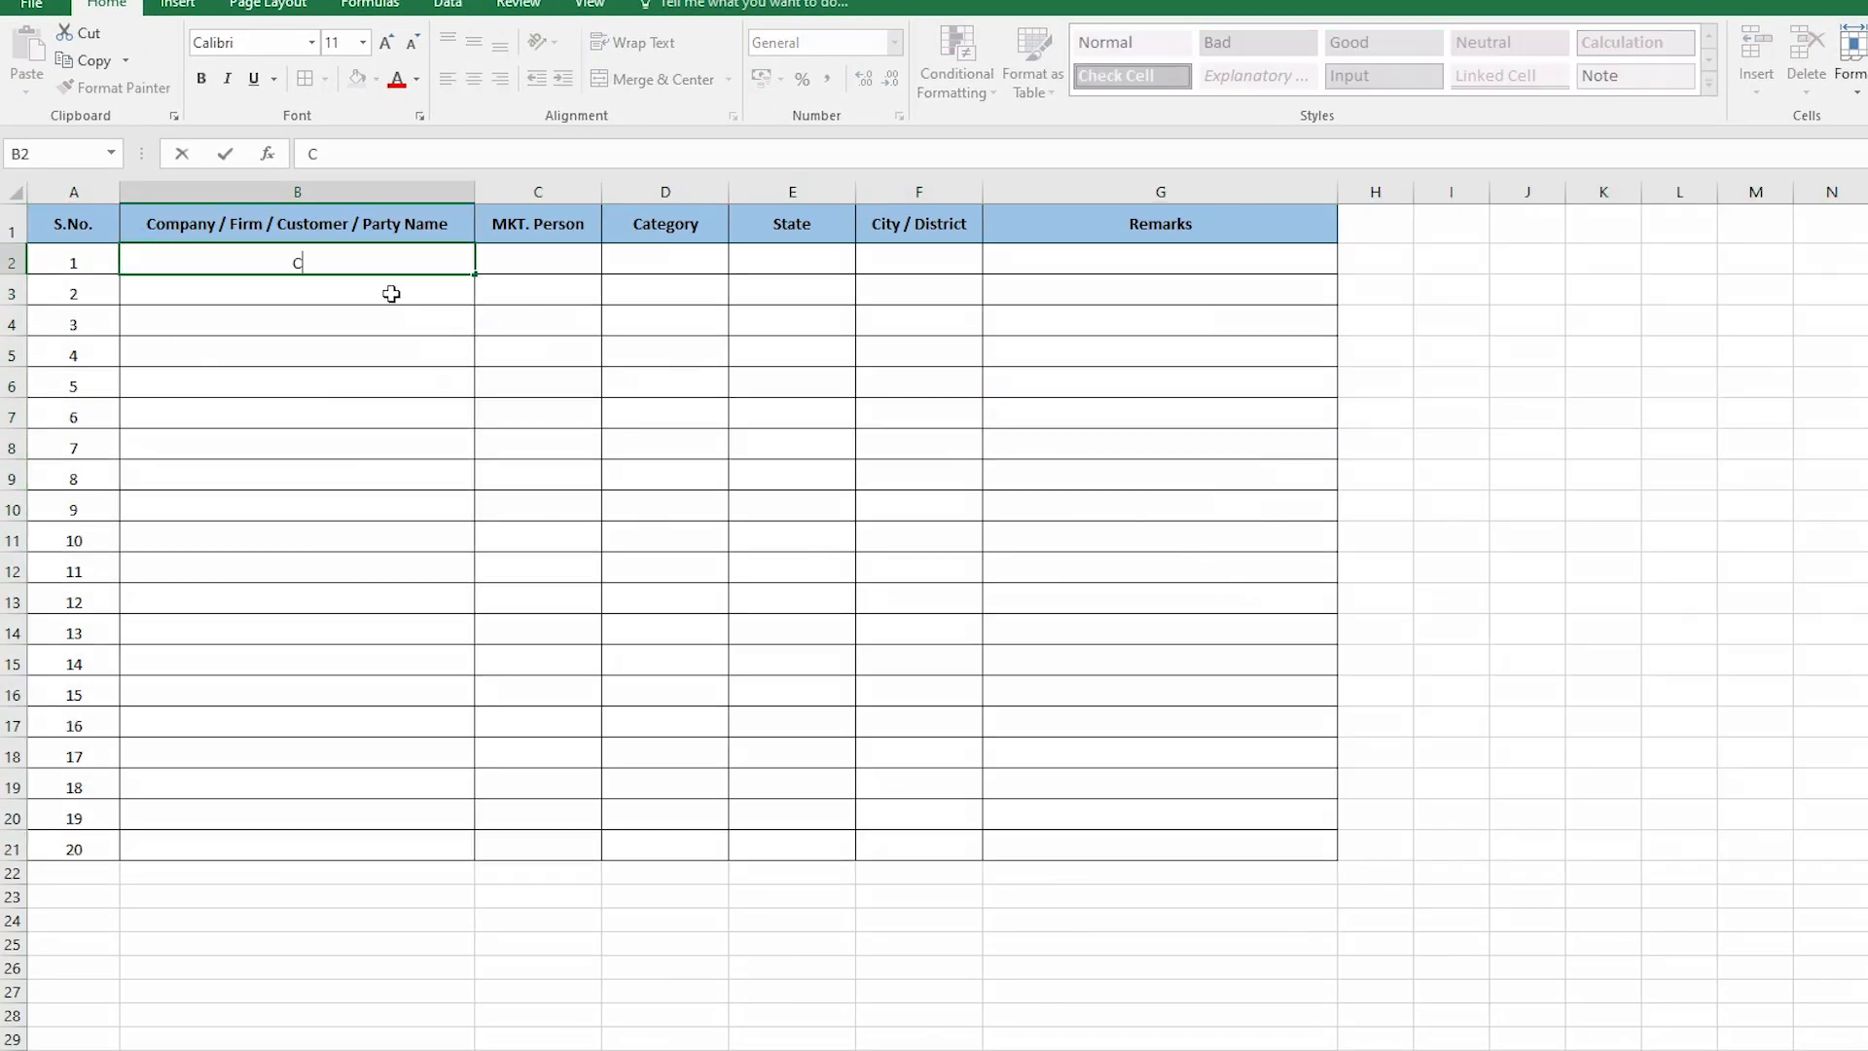
pyautogui.write('ustomer 1')
pyautogui.press('Return')
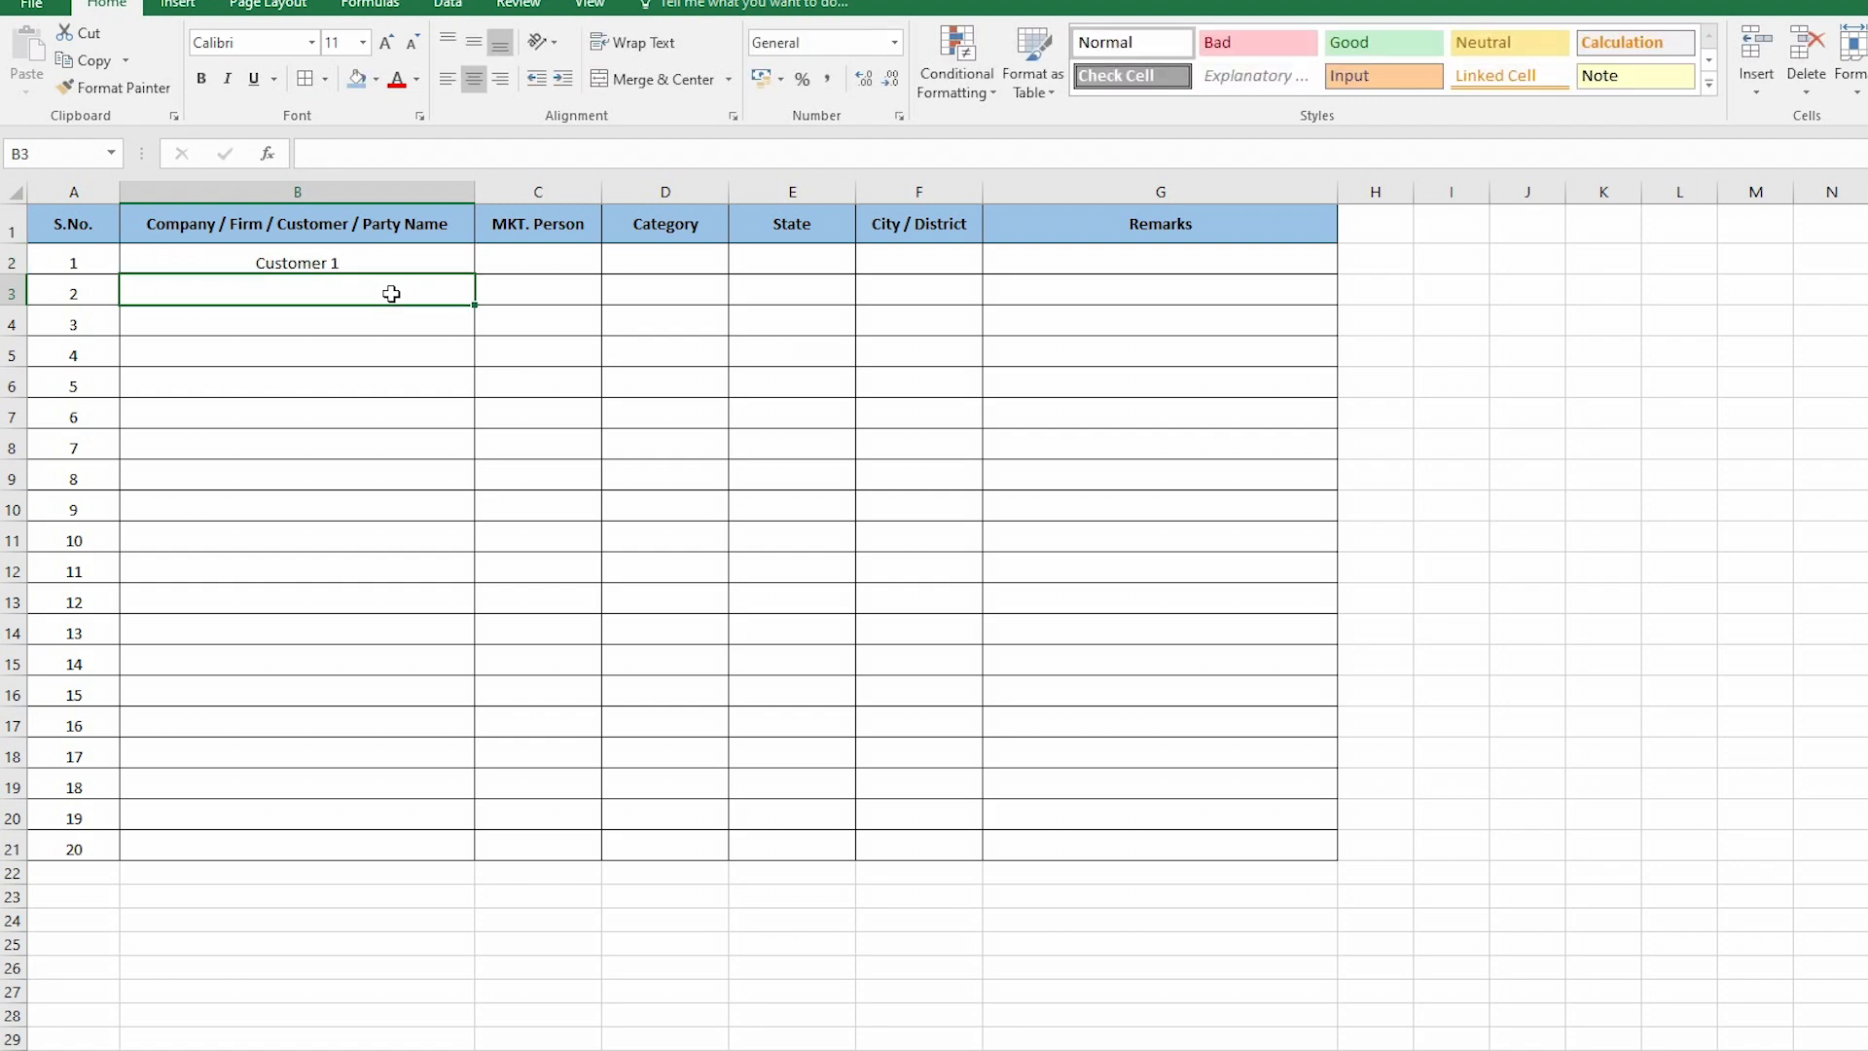
pyautogui.click(348, 264)
pyautogui.moveTo(470, 277); pyautogui.dragTo(429, 827)
pyautogui.click(647, 717)
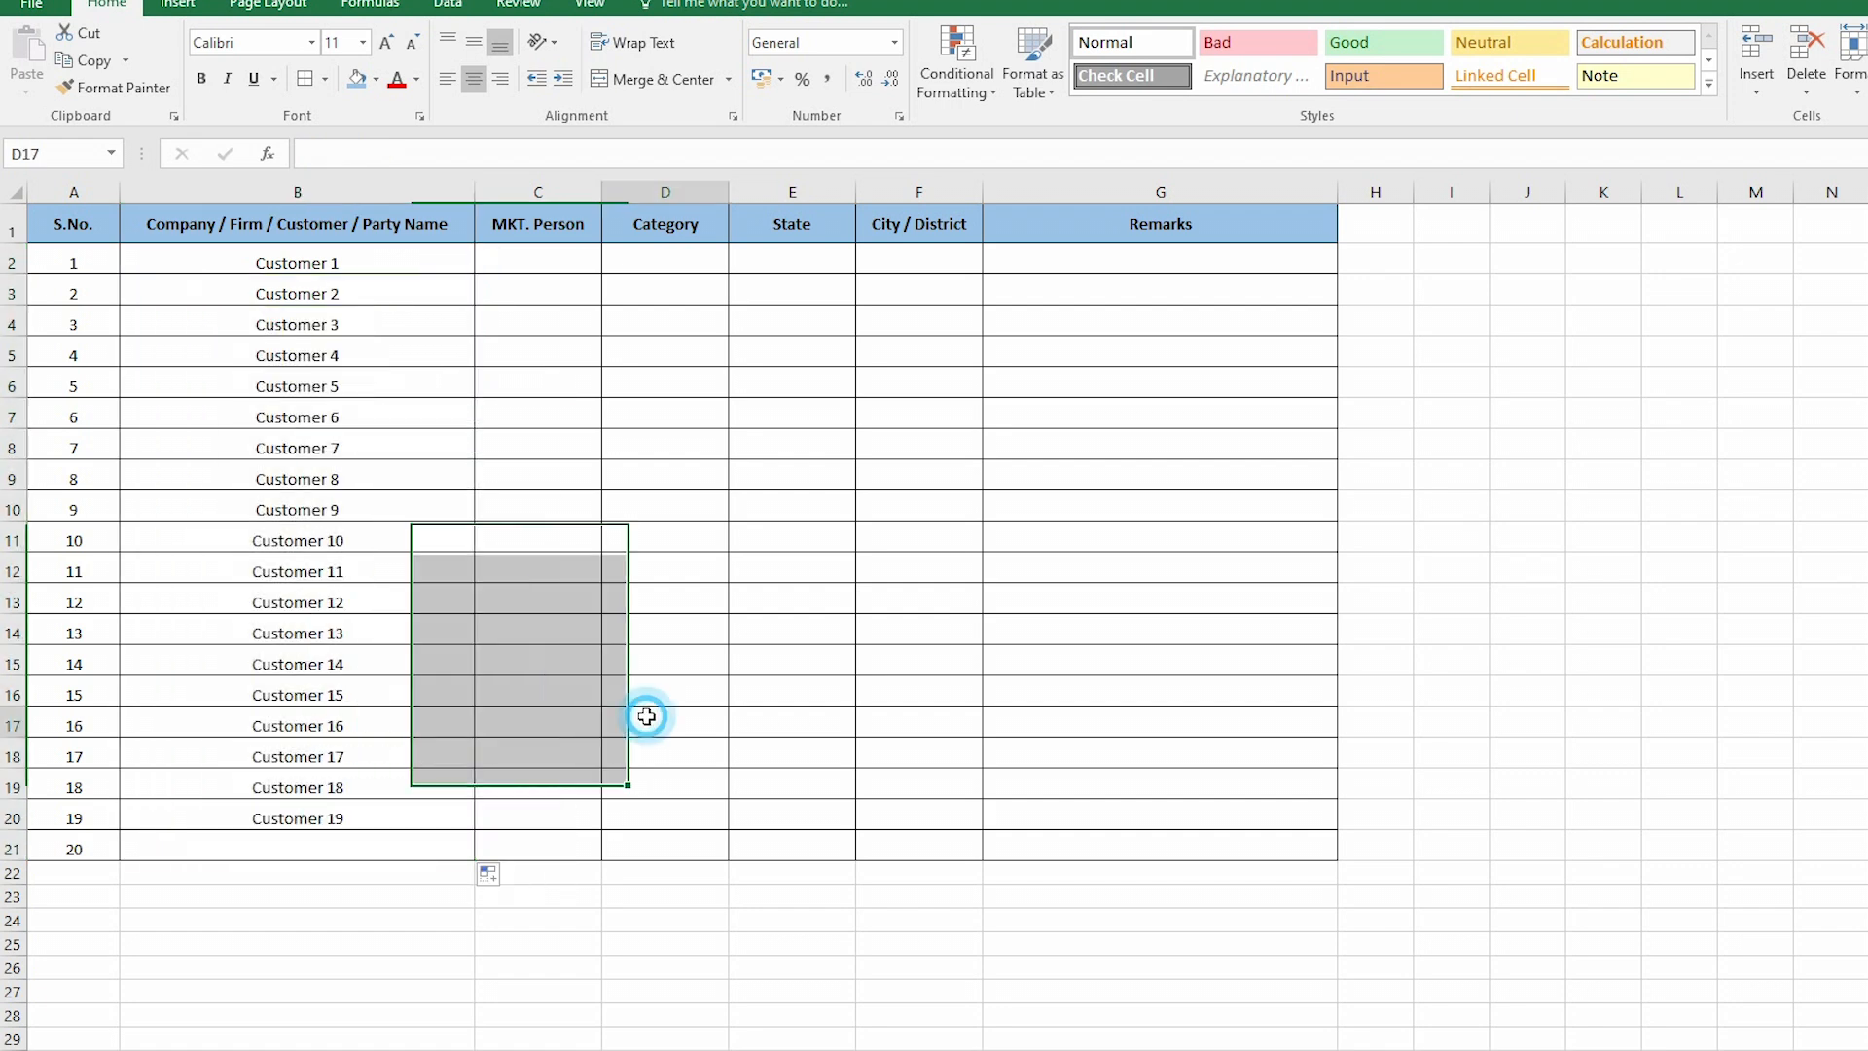
pyautogui.moveTo(409, 258); pyautogui.dragTo(375, 844)
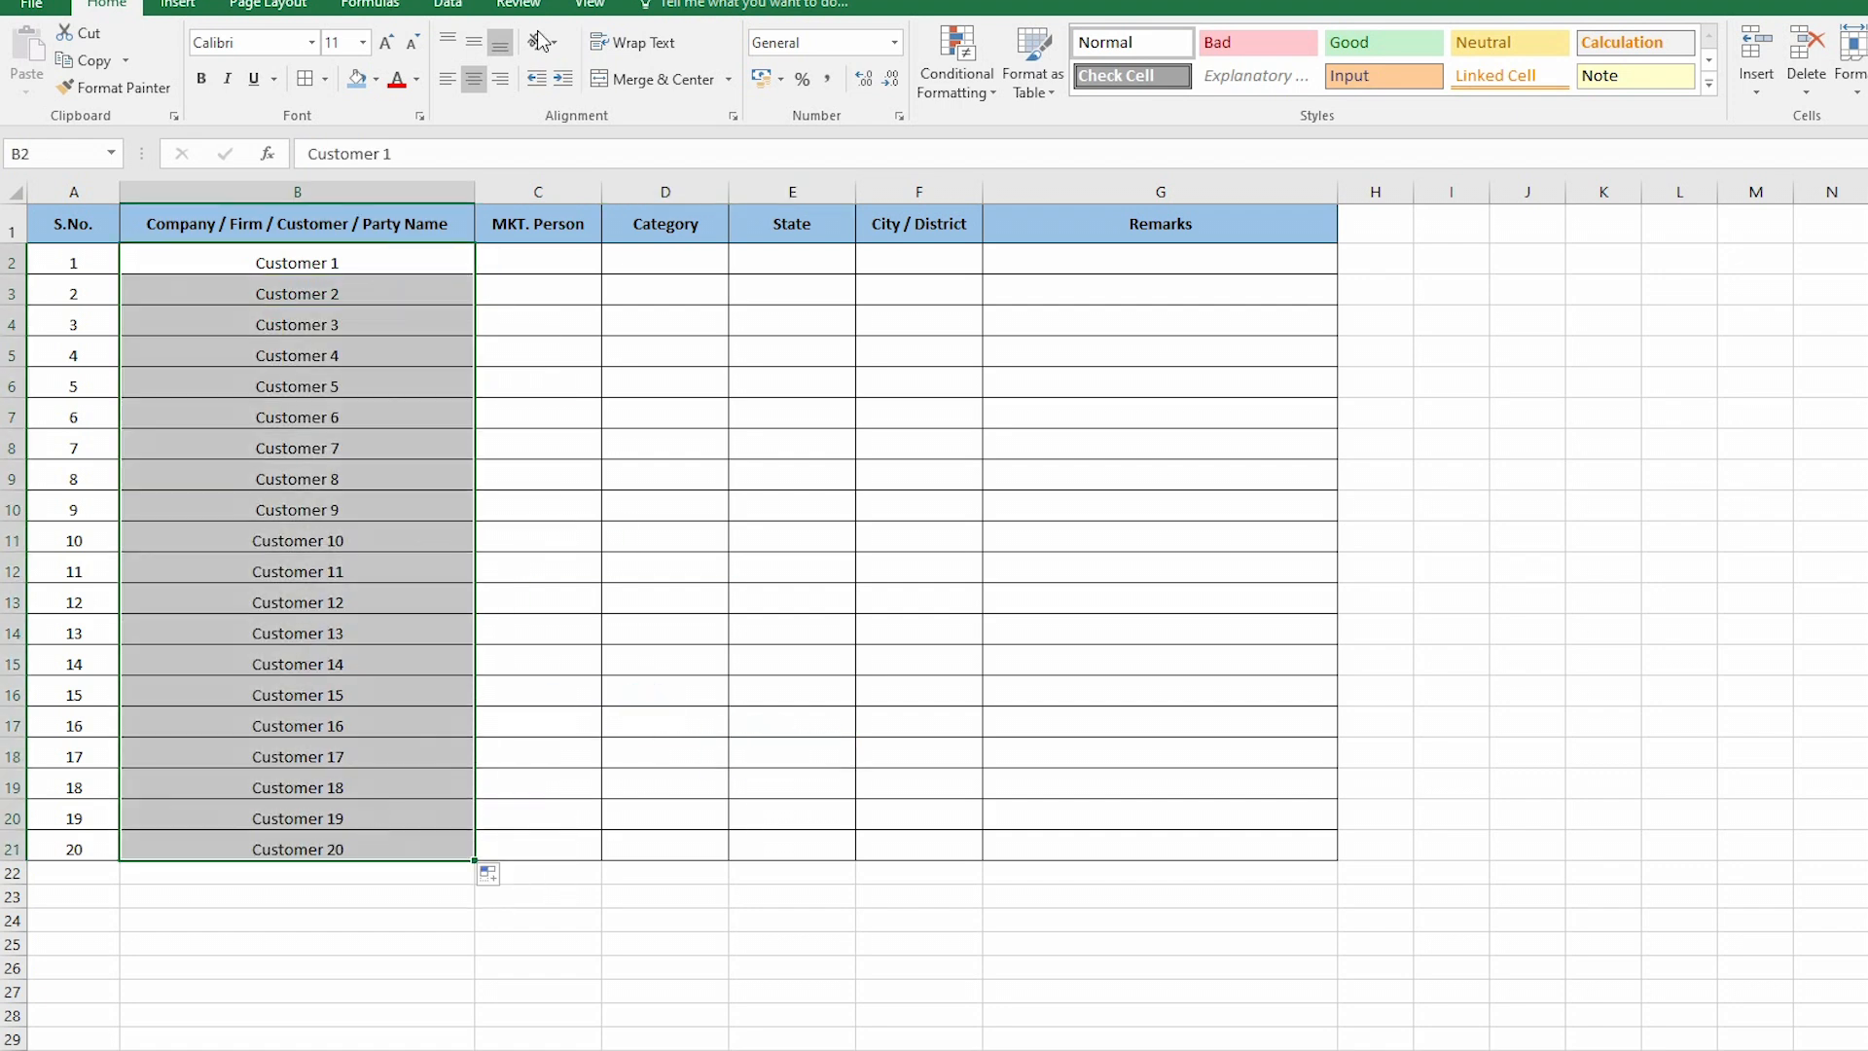
pyautogui.click(447, 79)
# Enter the marketing person code MKT-P-01 in cell C2 for Customer 1.
pyautogui.click(557, 260)
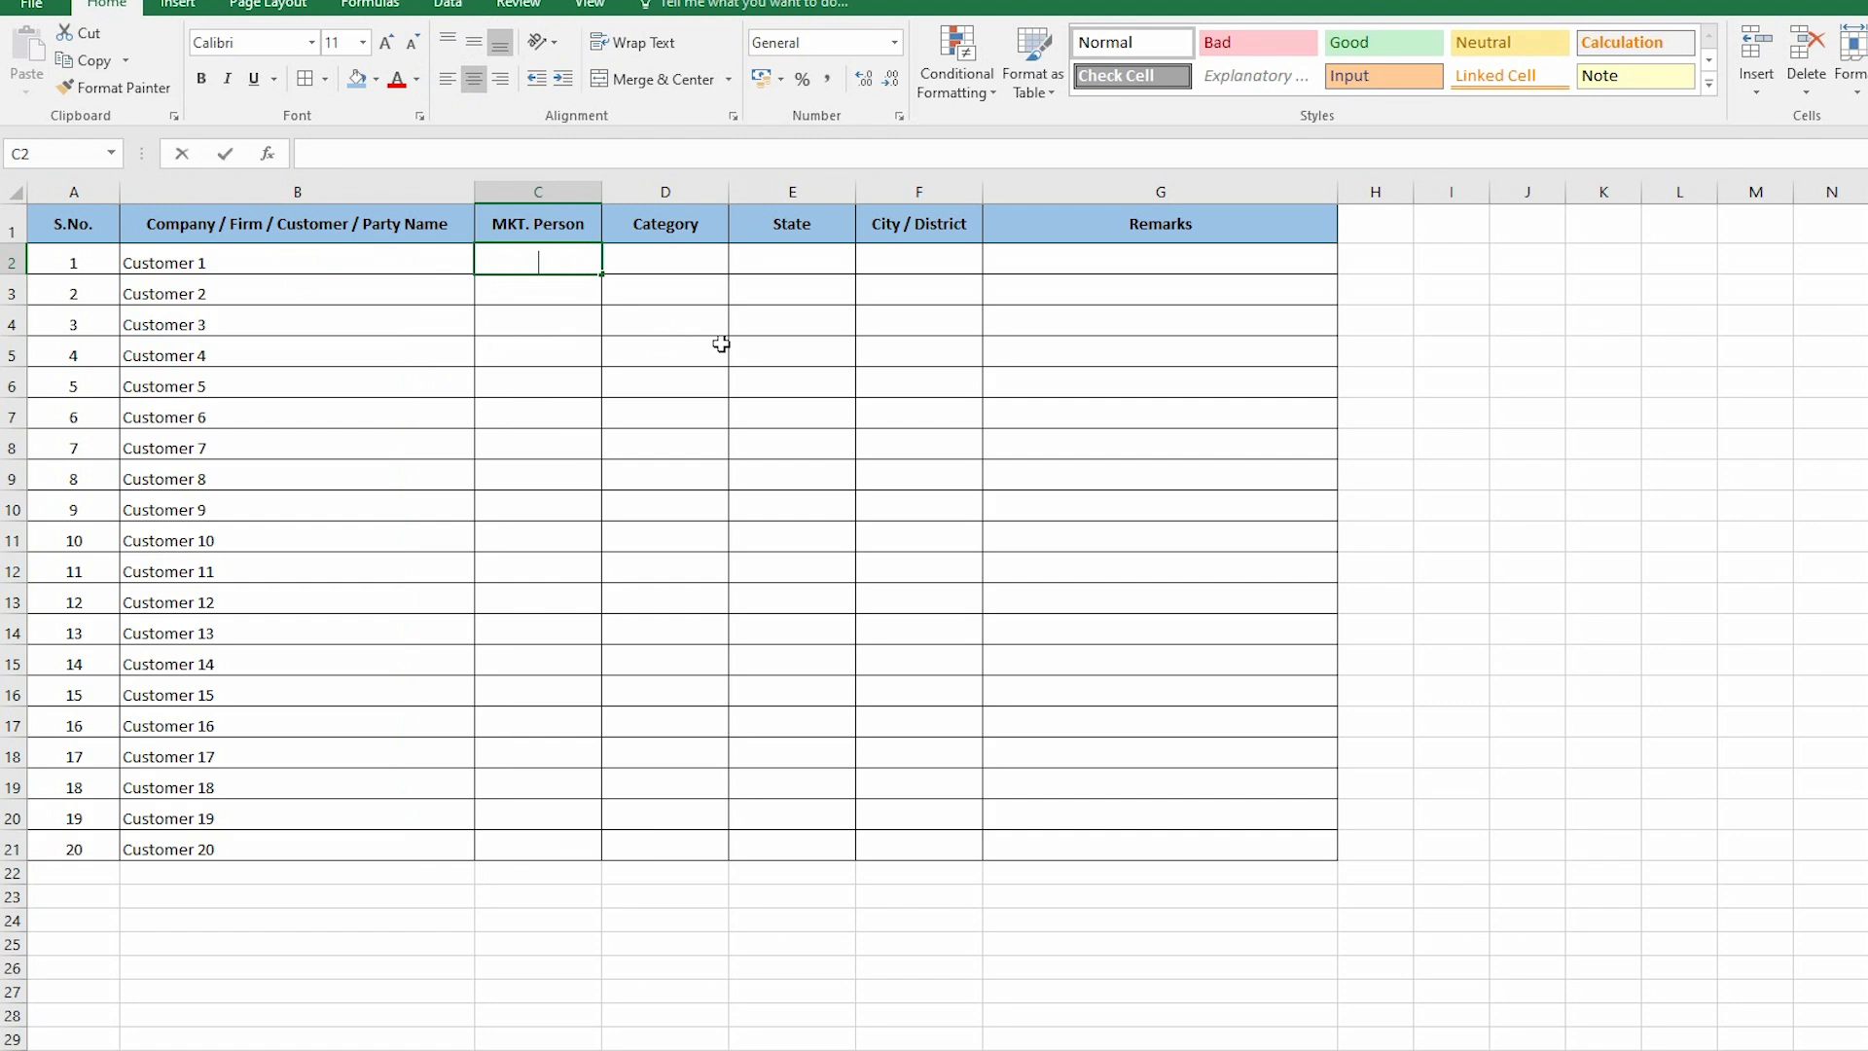
pyautogui.write('Mk')
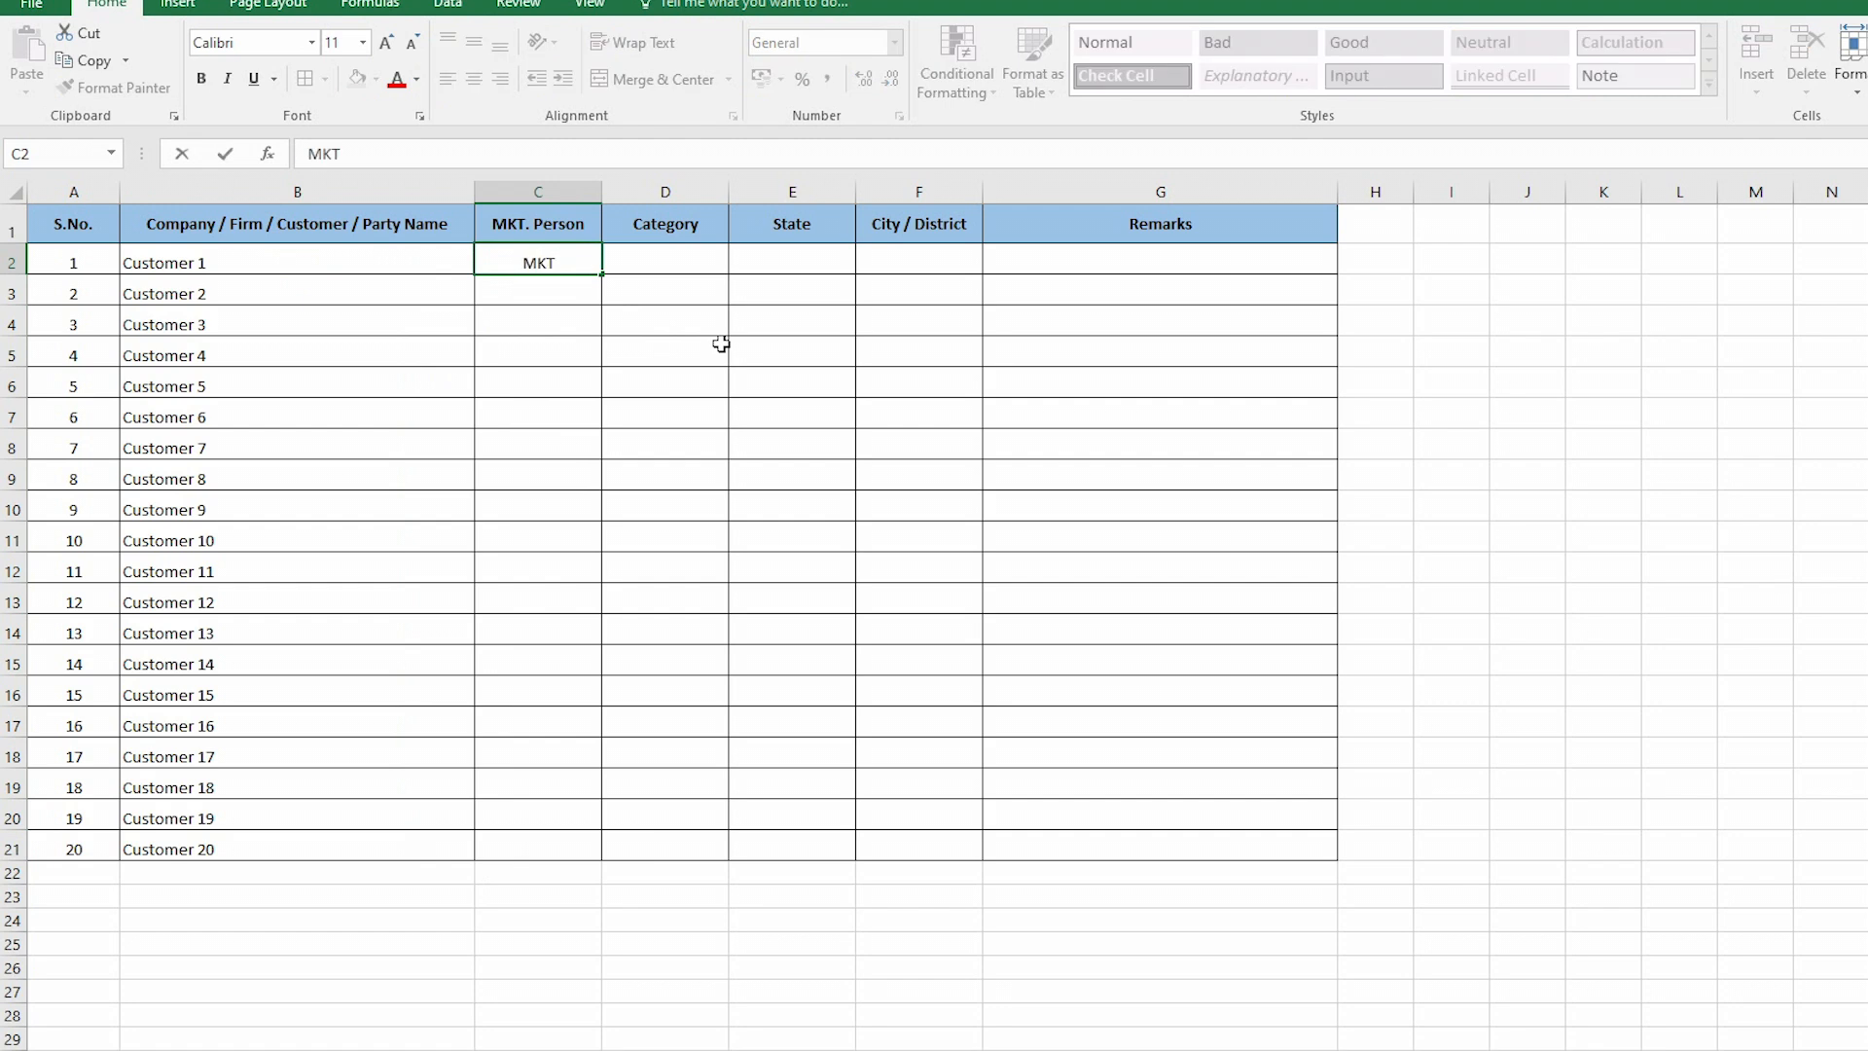
pyautogui.press('Right')
pyautogui.press('Left')
pyautogui.press('F2')
pyautogui.write('-')
pyautogui.press('Return')
pyautogui.press('Up')
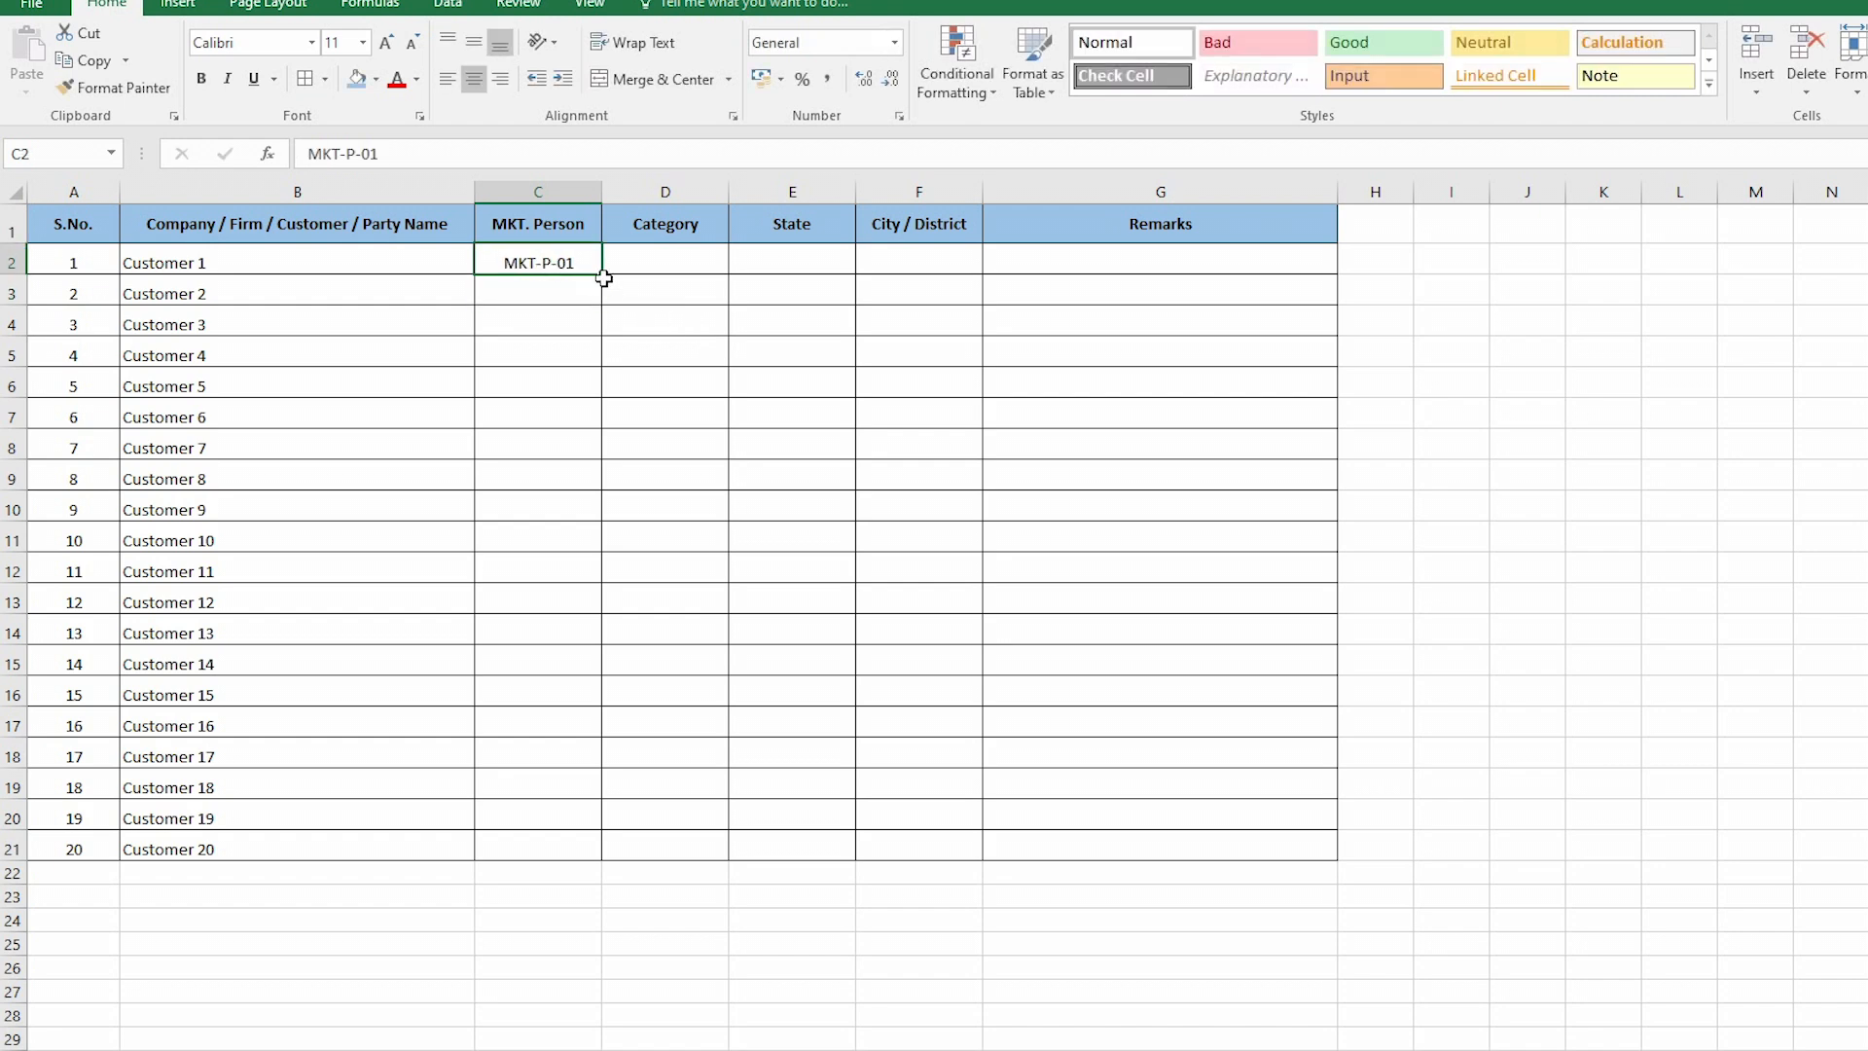
# Extend the marketing person codes to MKT-P-03 in C4 and repeat the C2:C4 pattern down to C21.
pyautogui.moveTo(603, 278); pyautogui.dragTo(609, 336)
pyautogui.click(646, 471)
pyautogui.moveTo(583, 266); pyautogui.dragTo(584, 330)
pyautogui.hotkey('ctrl', 'c')
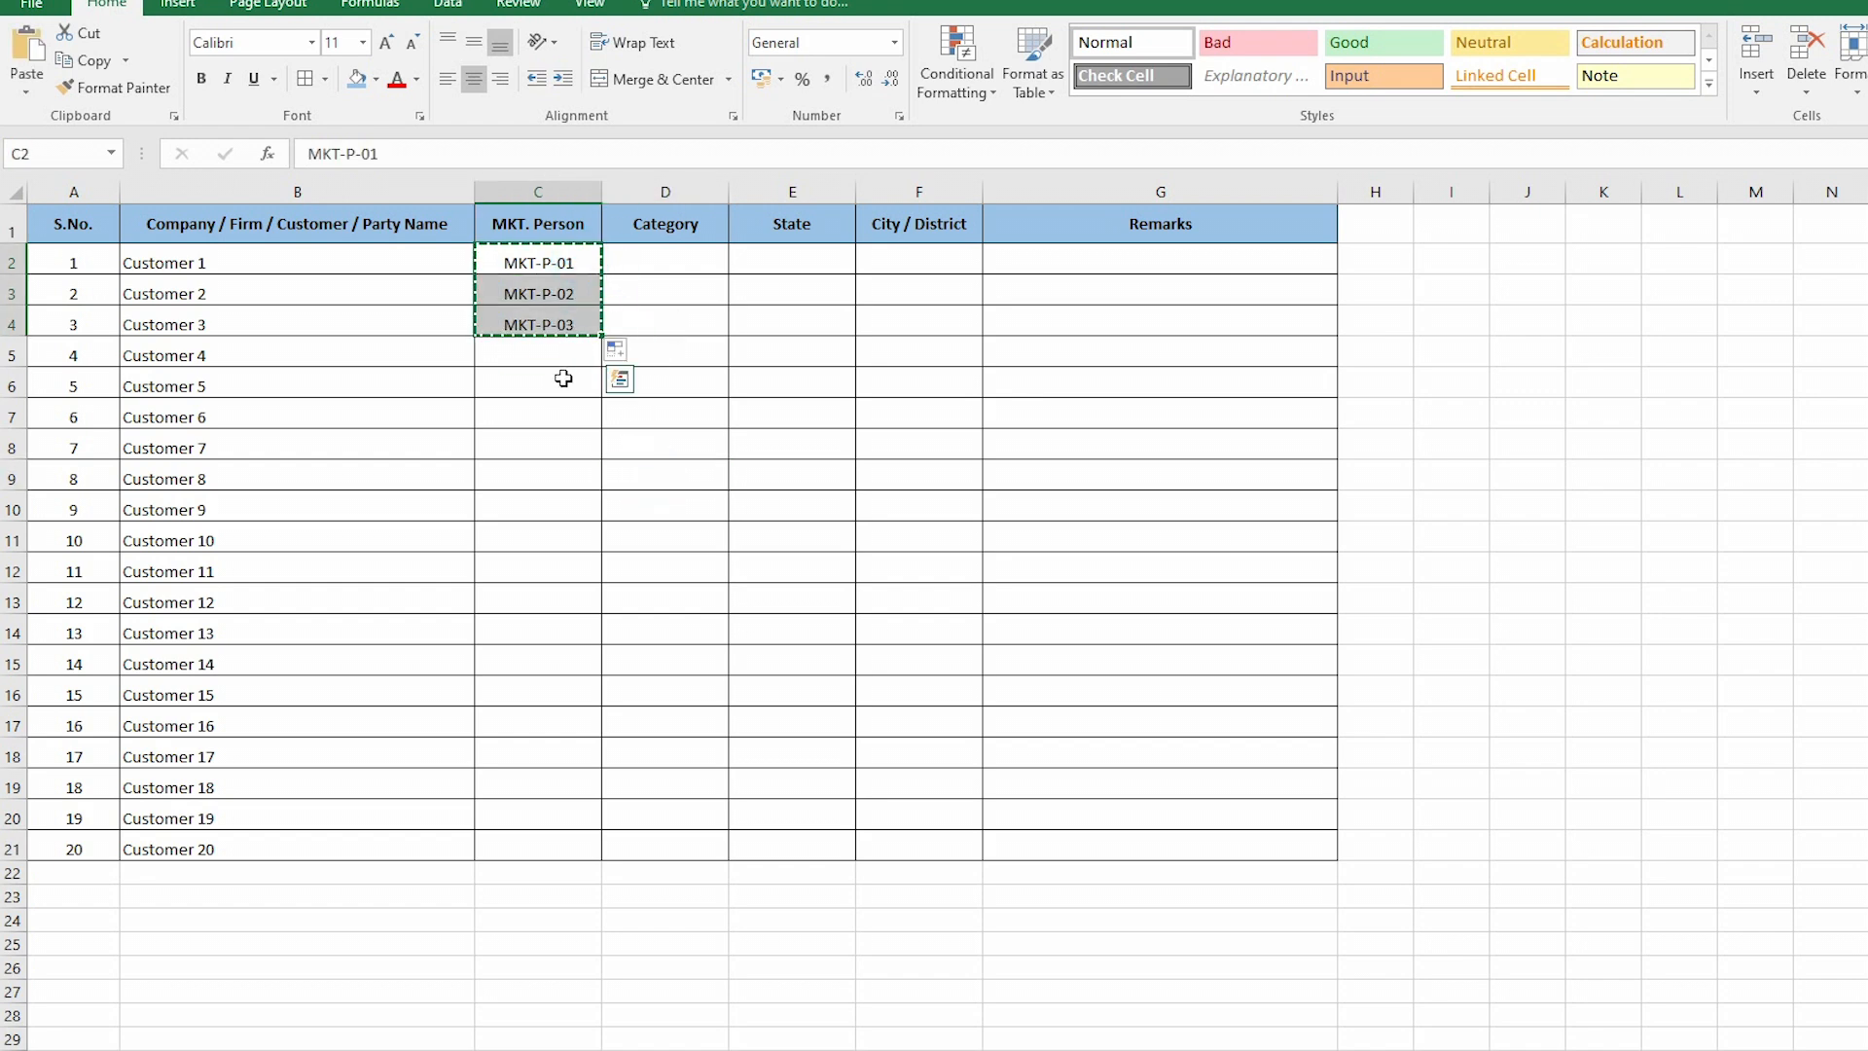
pyautogui.click(563, 355)
pyautogui.hotkey('ctrl', 'v')
pyautogui.moveTo(572, 265); pyautogui.dragTo(601, 862)
pyautogui.click(792, 632)
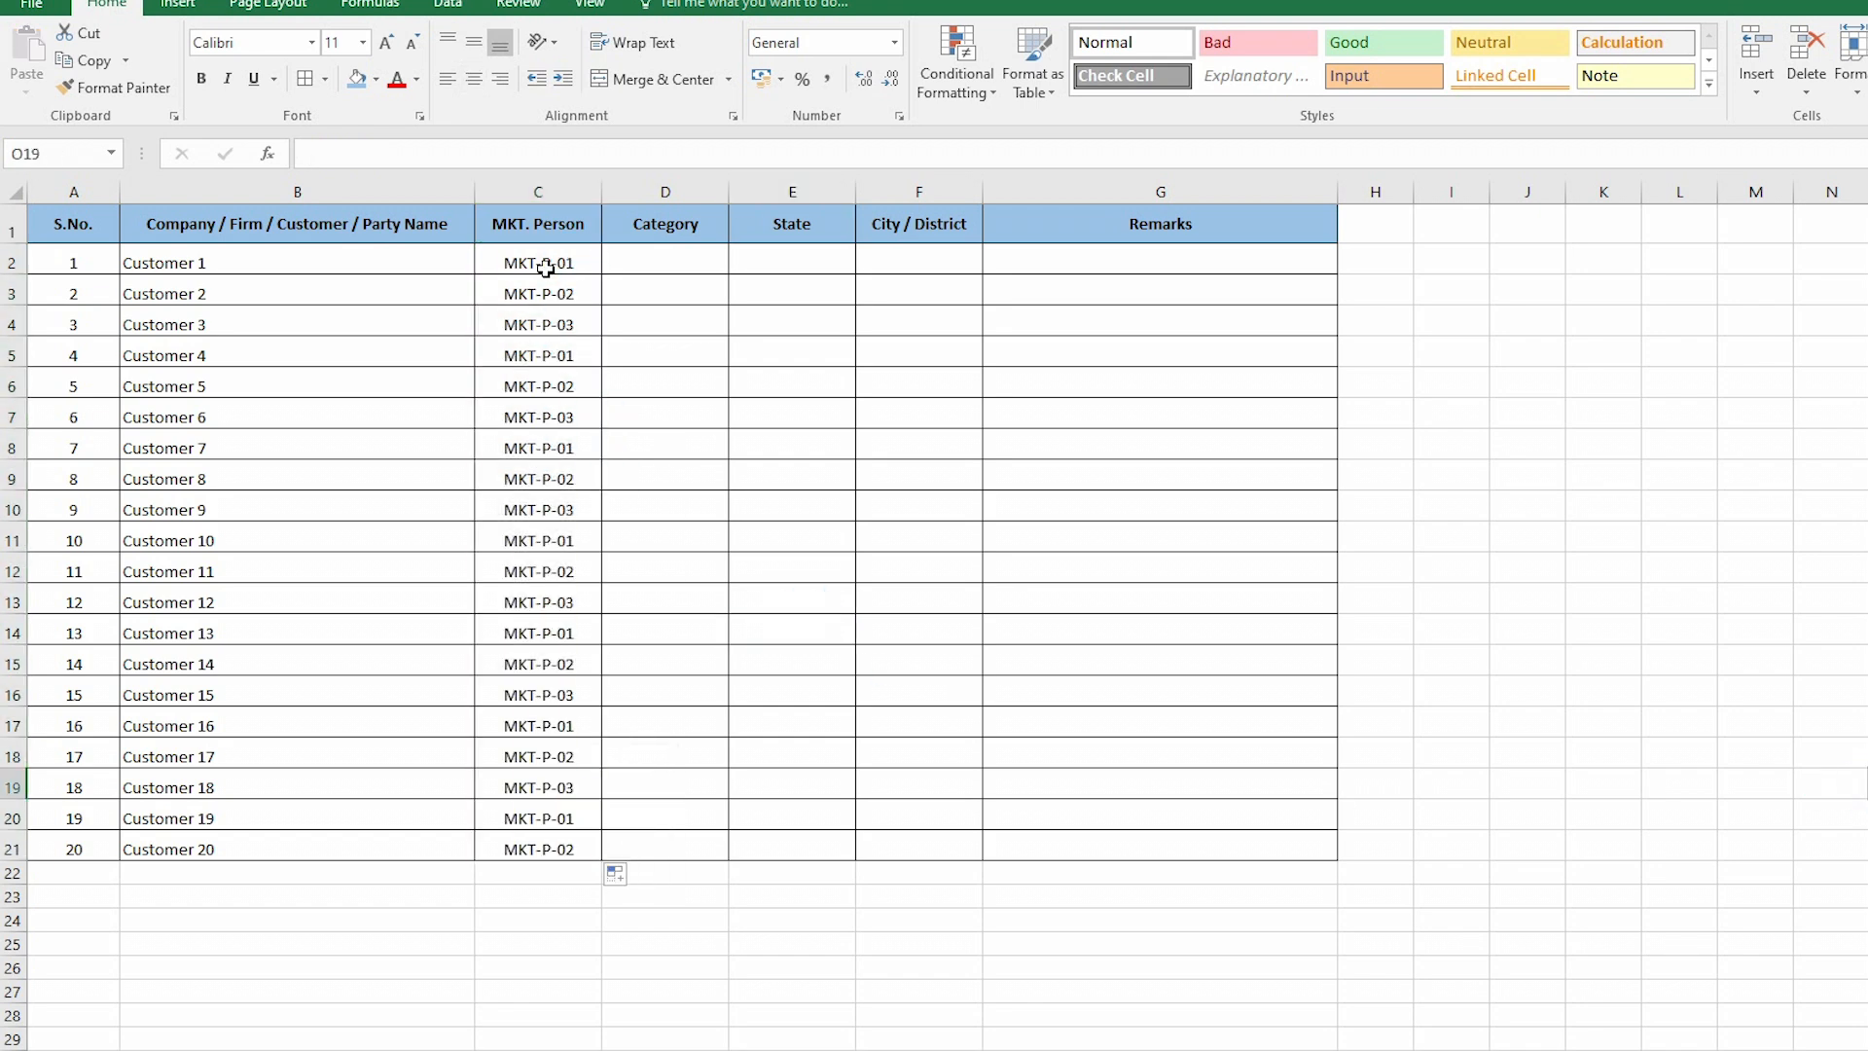
# Enter the categories Wholesaler in D2 and Retailer in D3.
pyautogui.click(686, 265)
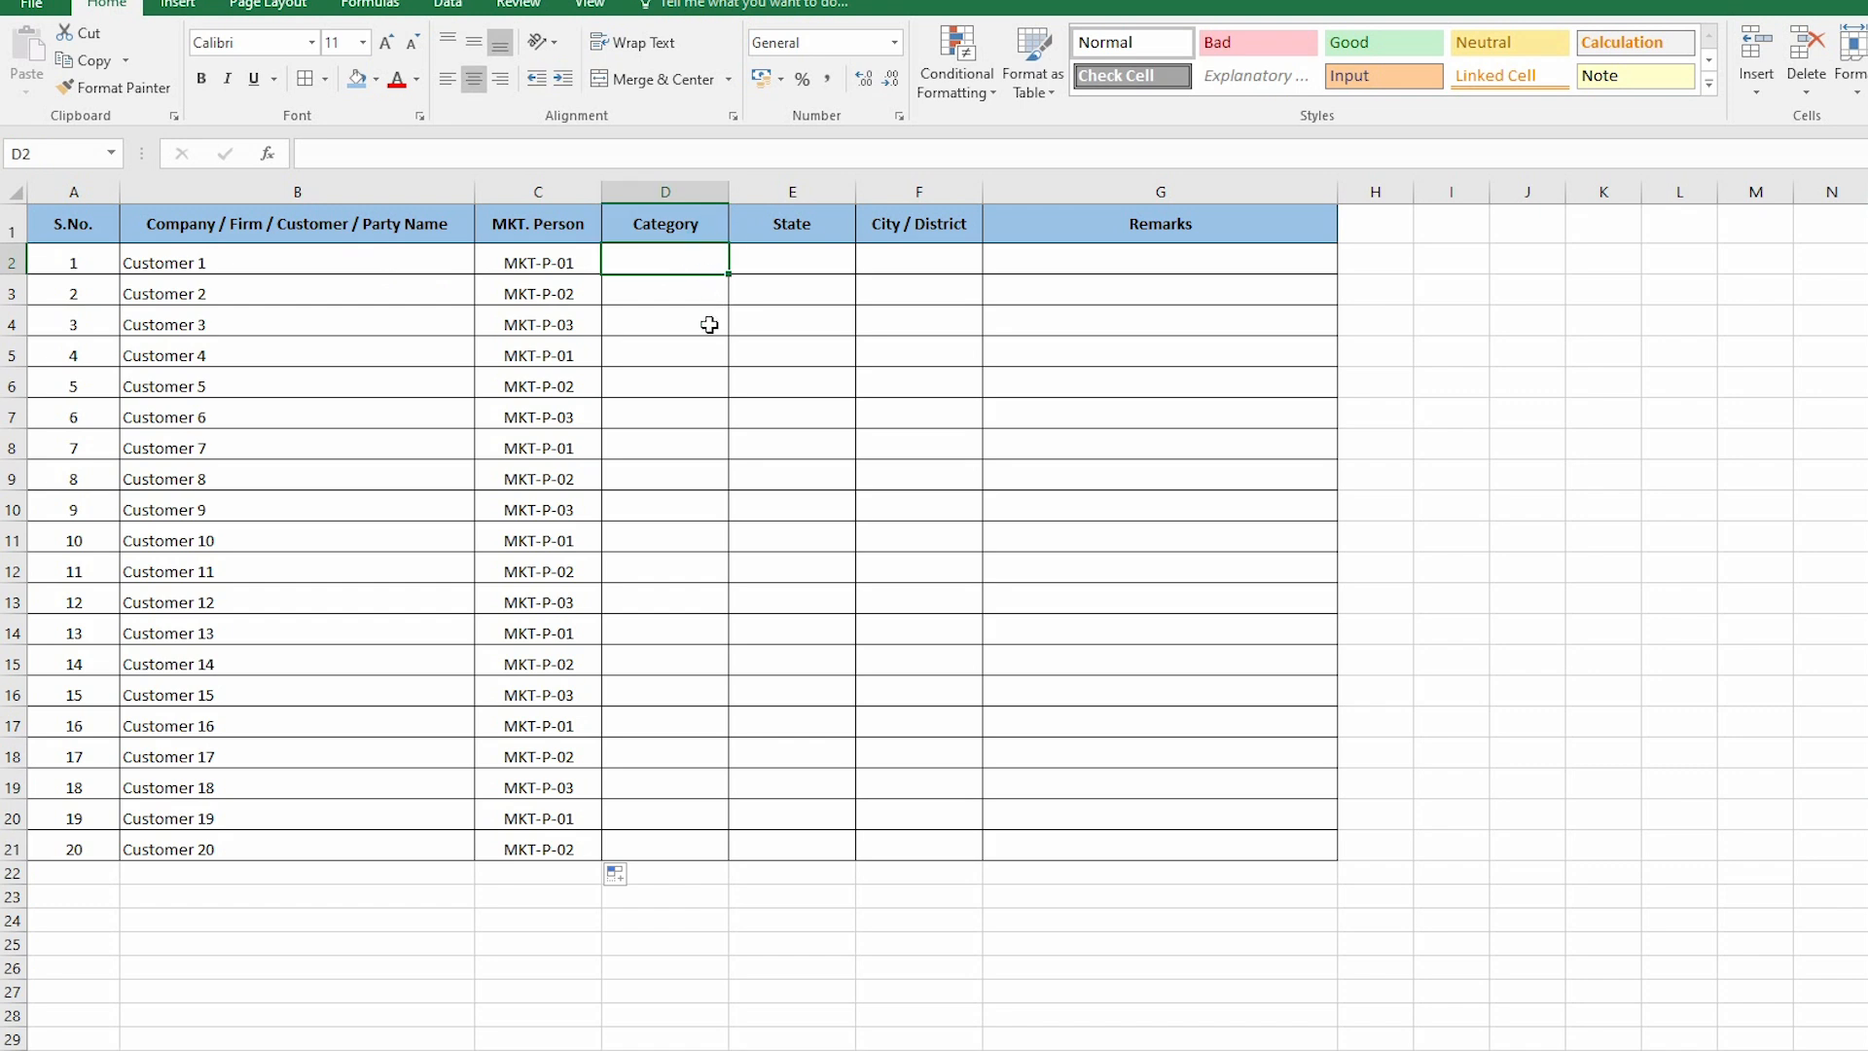
pyautogui.click(667, 259)
pyautogui.write('Whole')
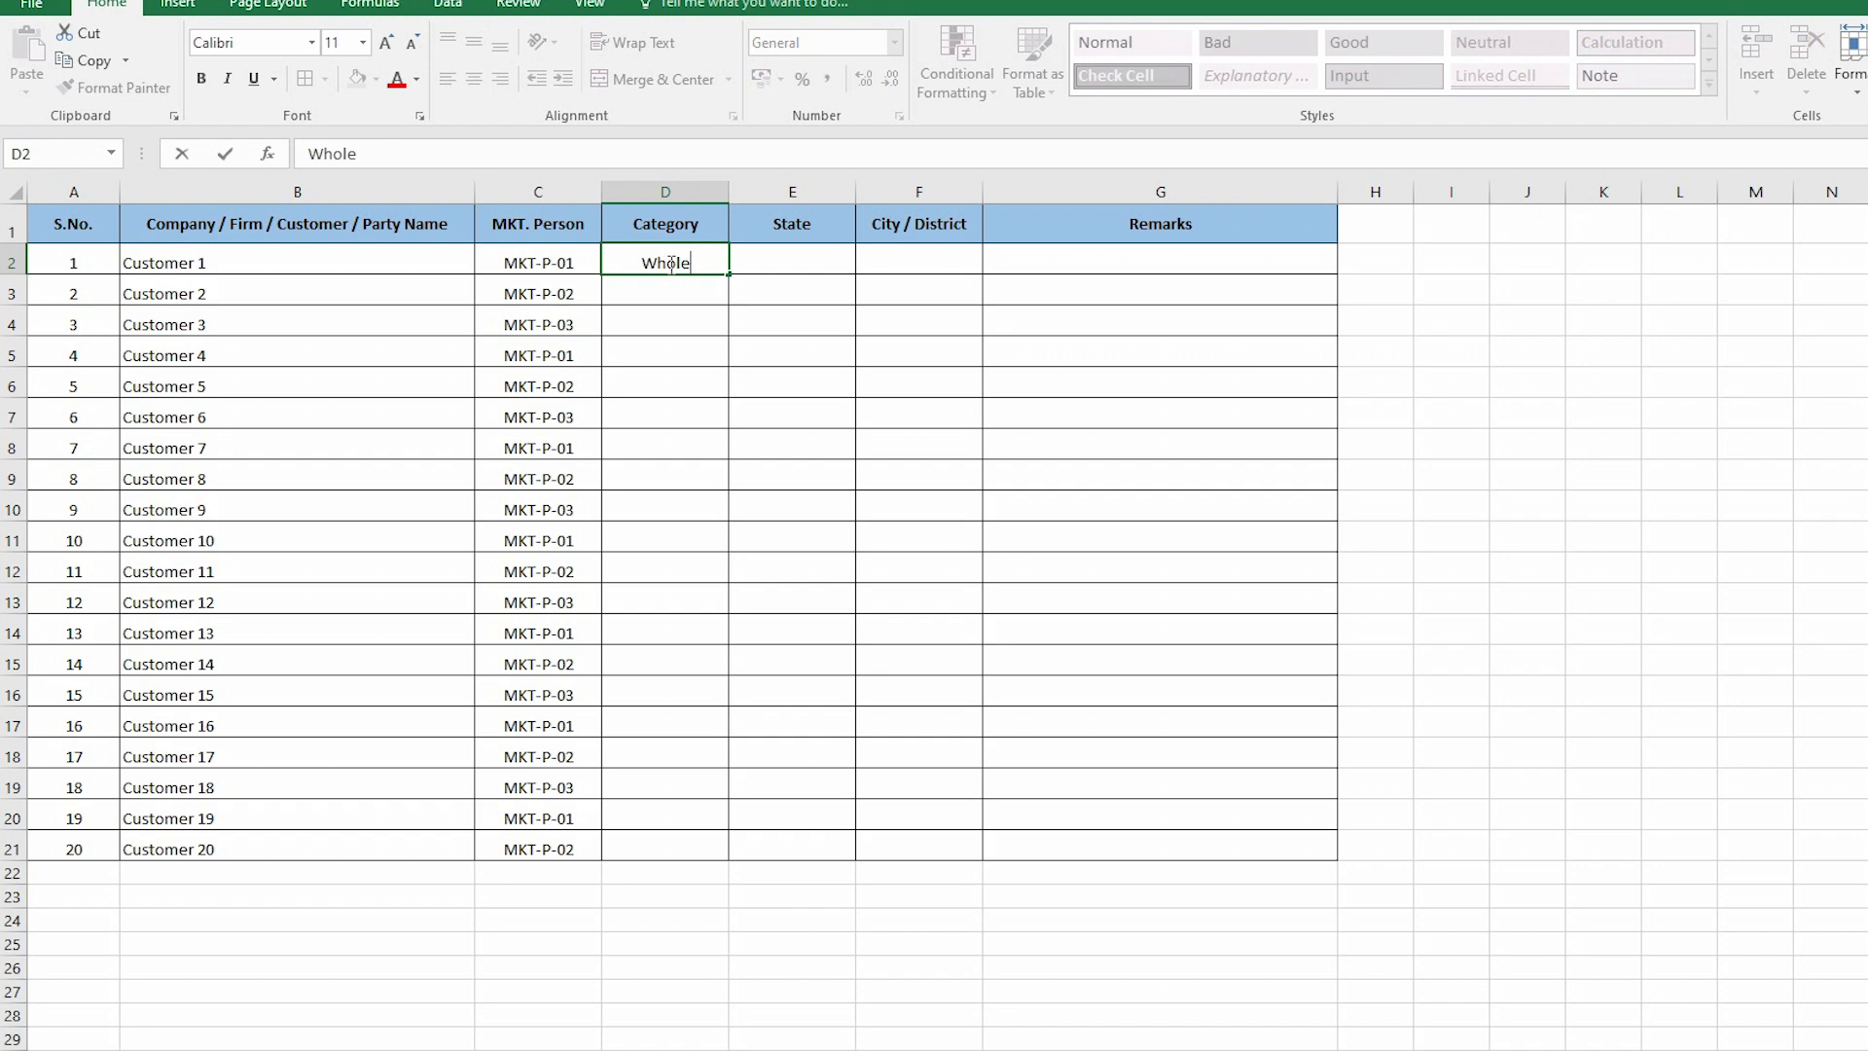
pyautogui.write('saler')
pyautogui.press('Return')
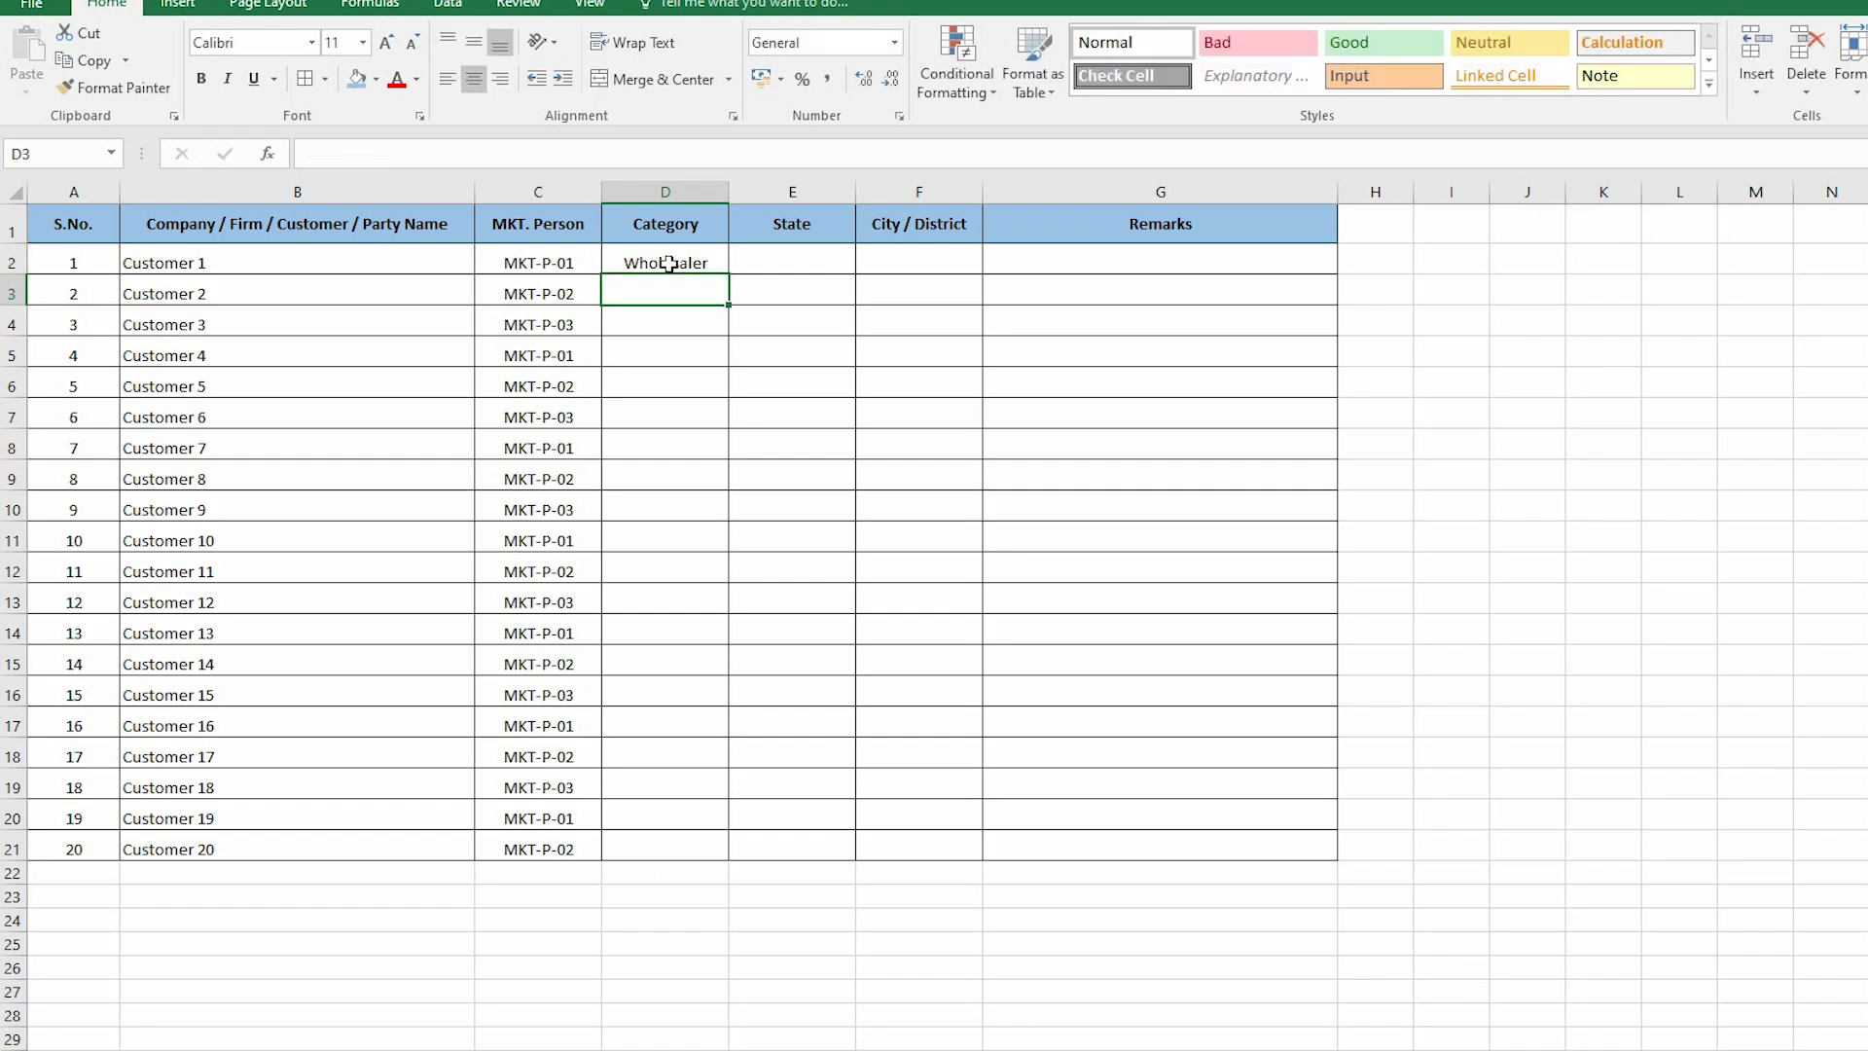
pyautogui.write('Retaile')
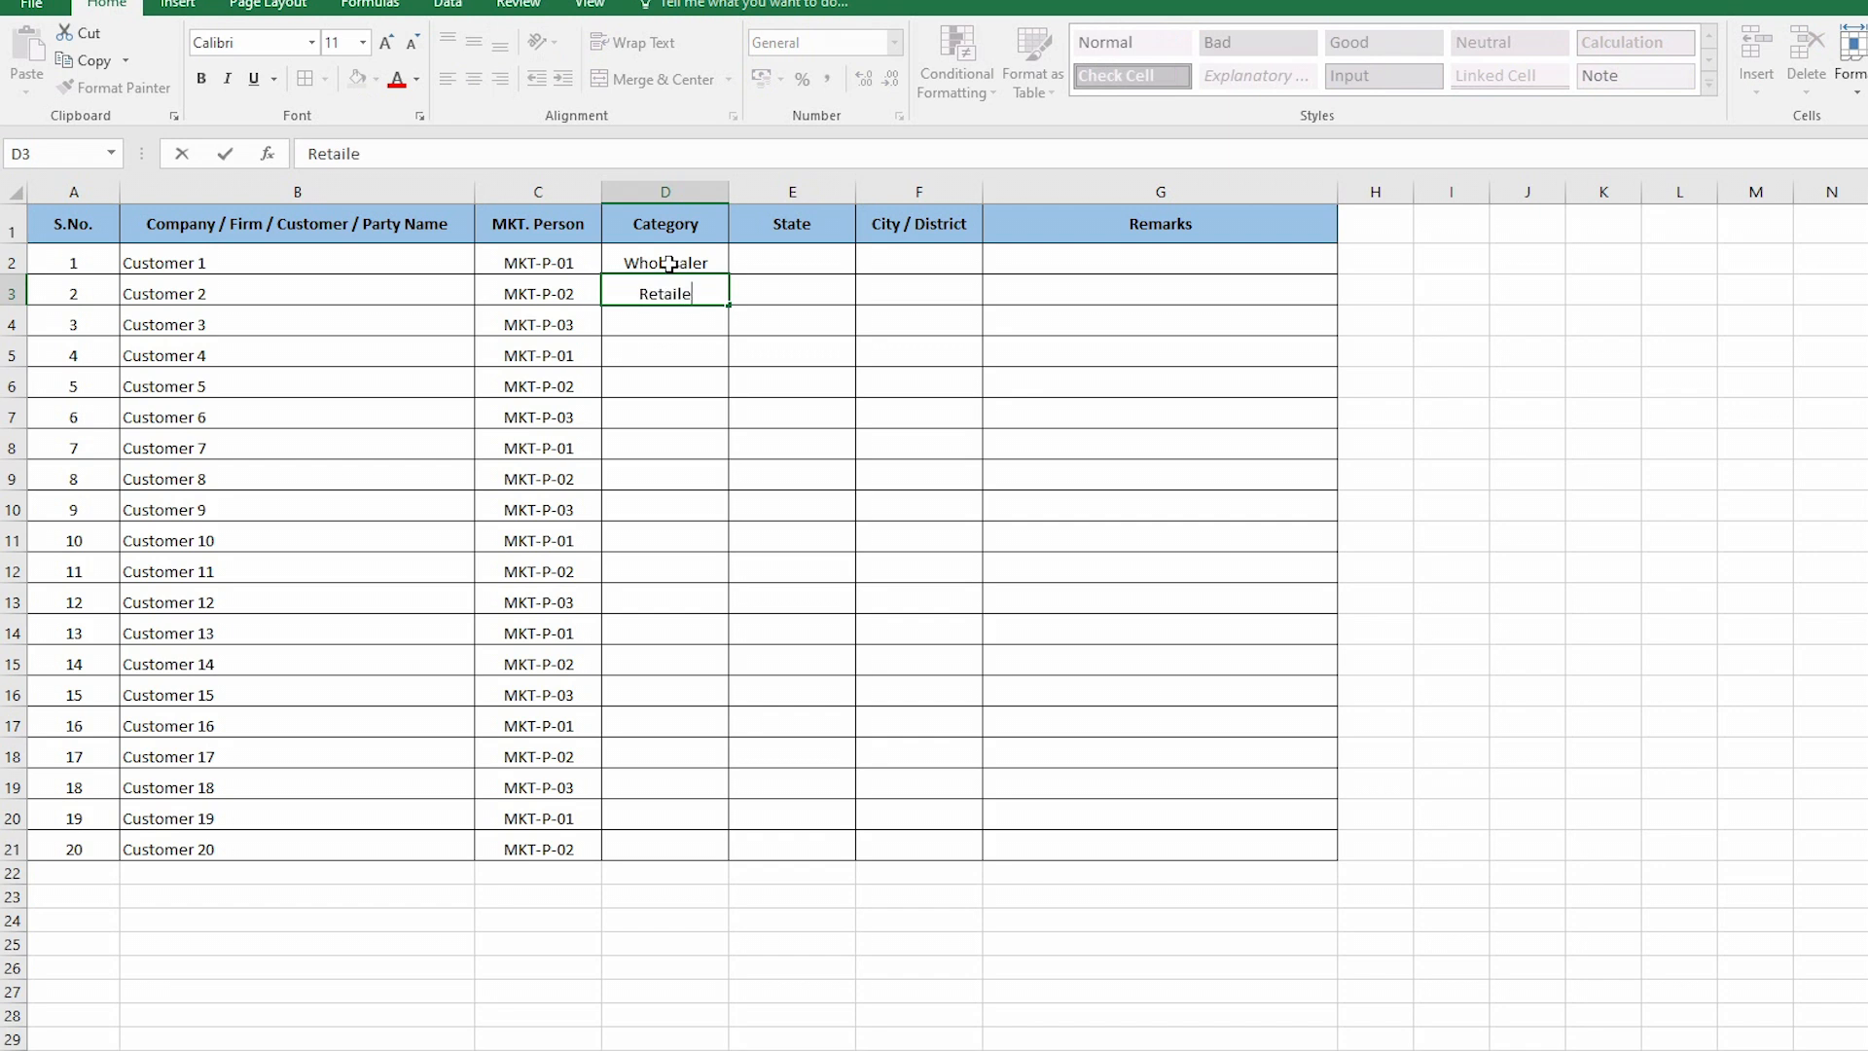
pyautogui.write('r')
pyautogui.press('Return')
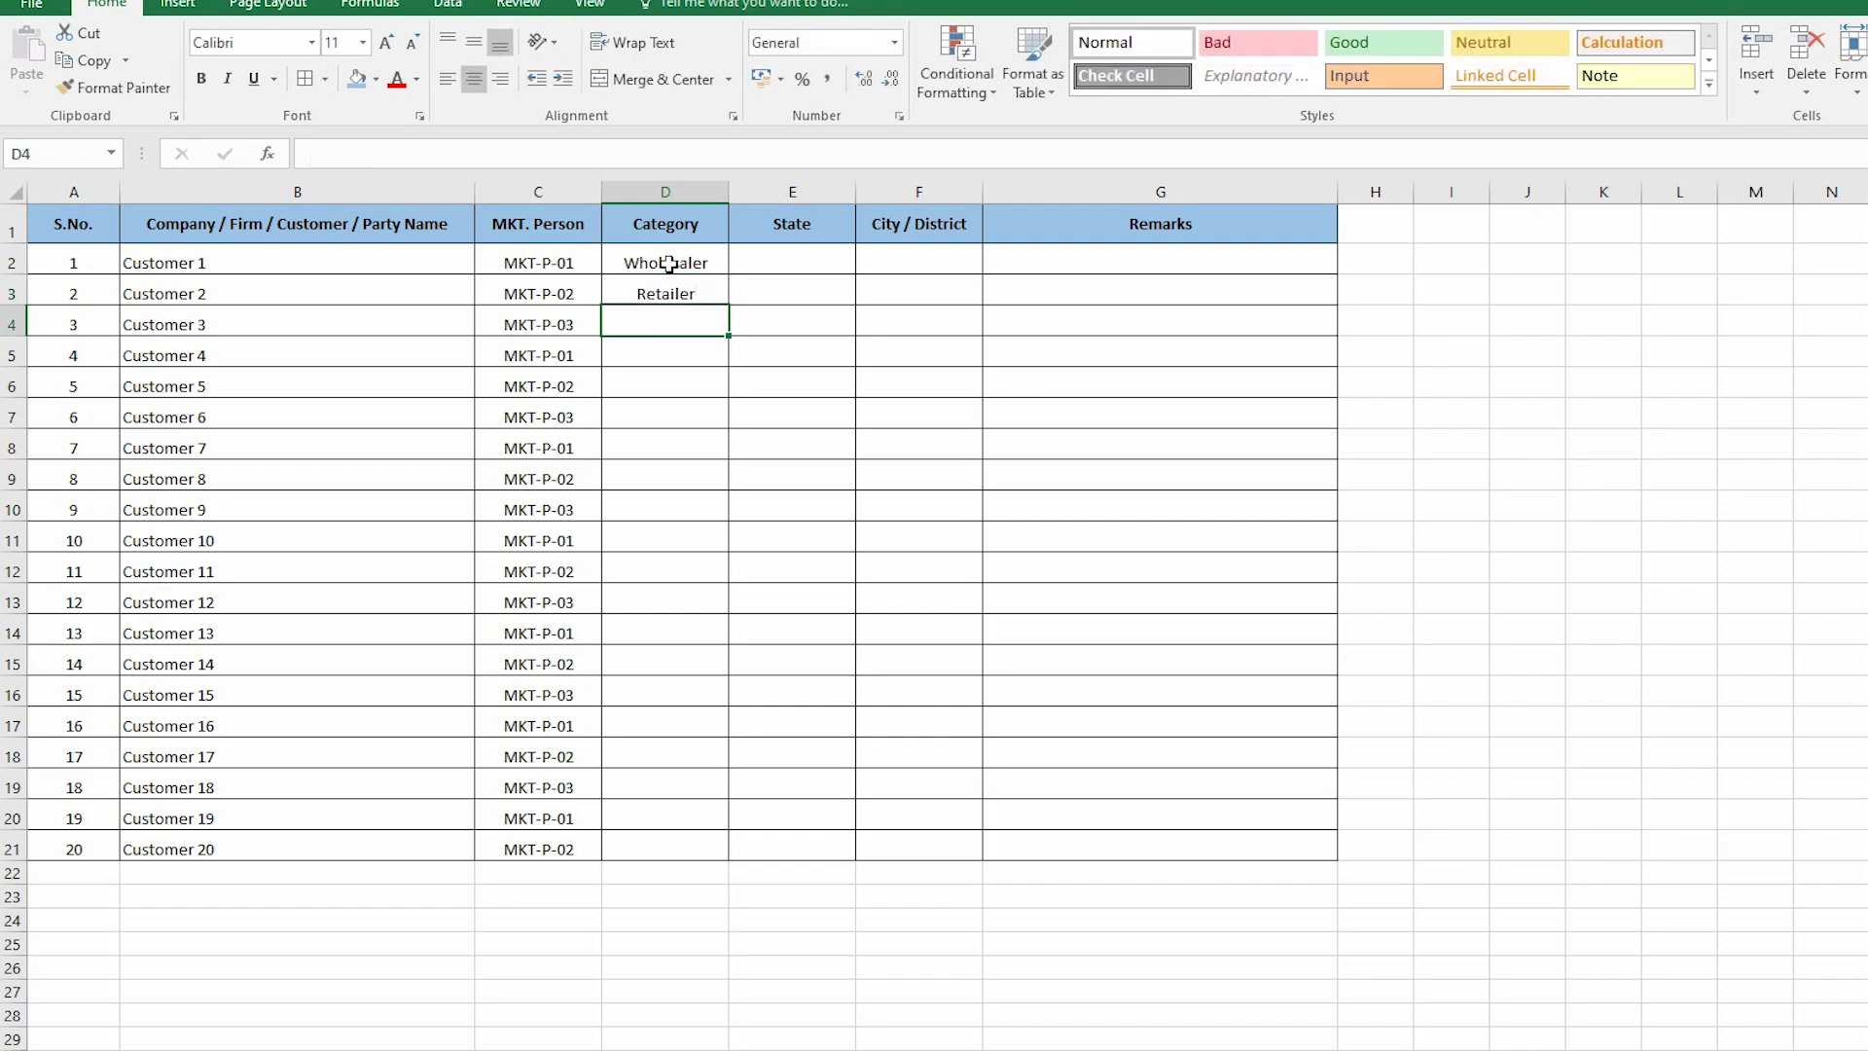
# Enter Wholesaler in D4, Retailer in D5, D6 and D7, and Wholesaler in D8.
pyautogui.write('Wholesaler')
pyautogui.press('Return')
pyautogui.write('Retailer')
pyautogui.press('Return')
pyautogui.write('Retailer')
pyautogui.press('Return')
pyautogui.write('R')
pyautogui.press('Return')
pyautogui.write('W')
pyautogui.press('Return')
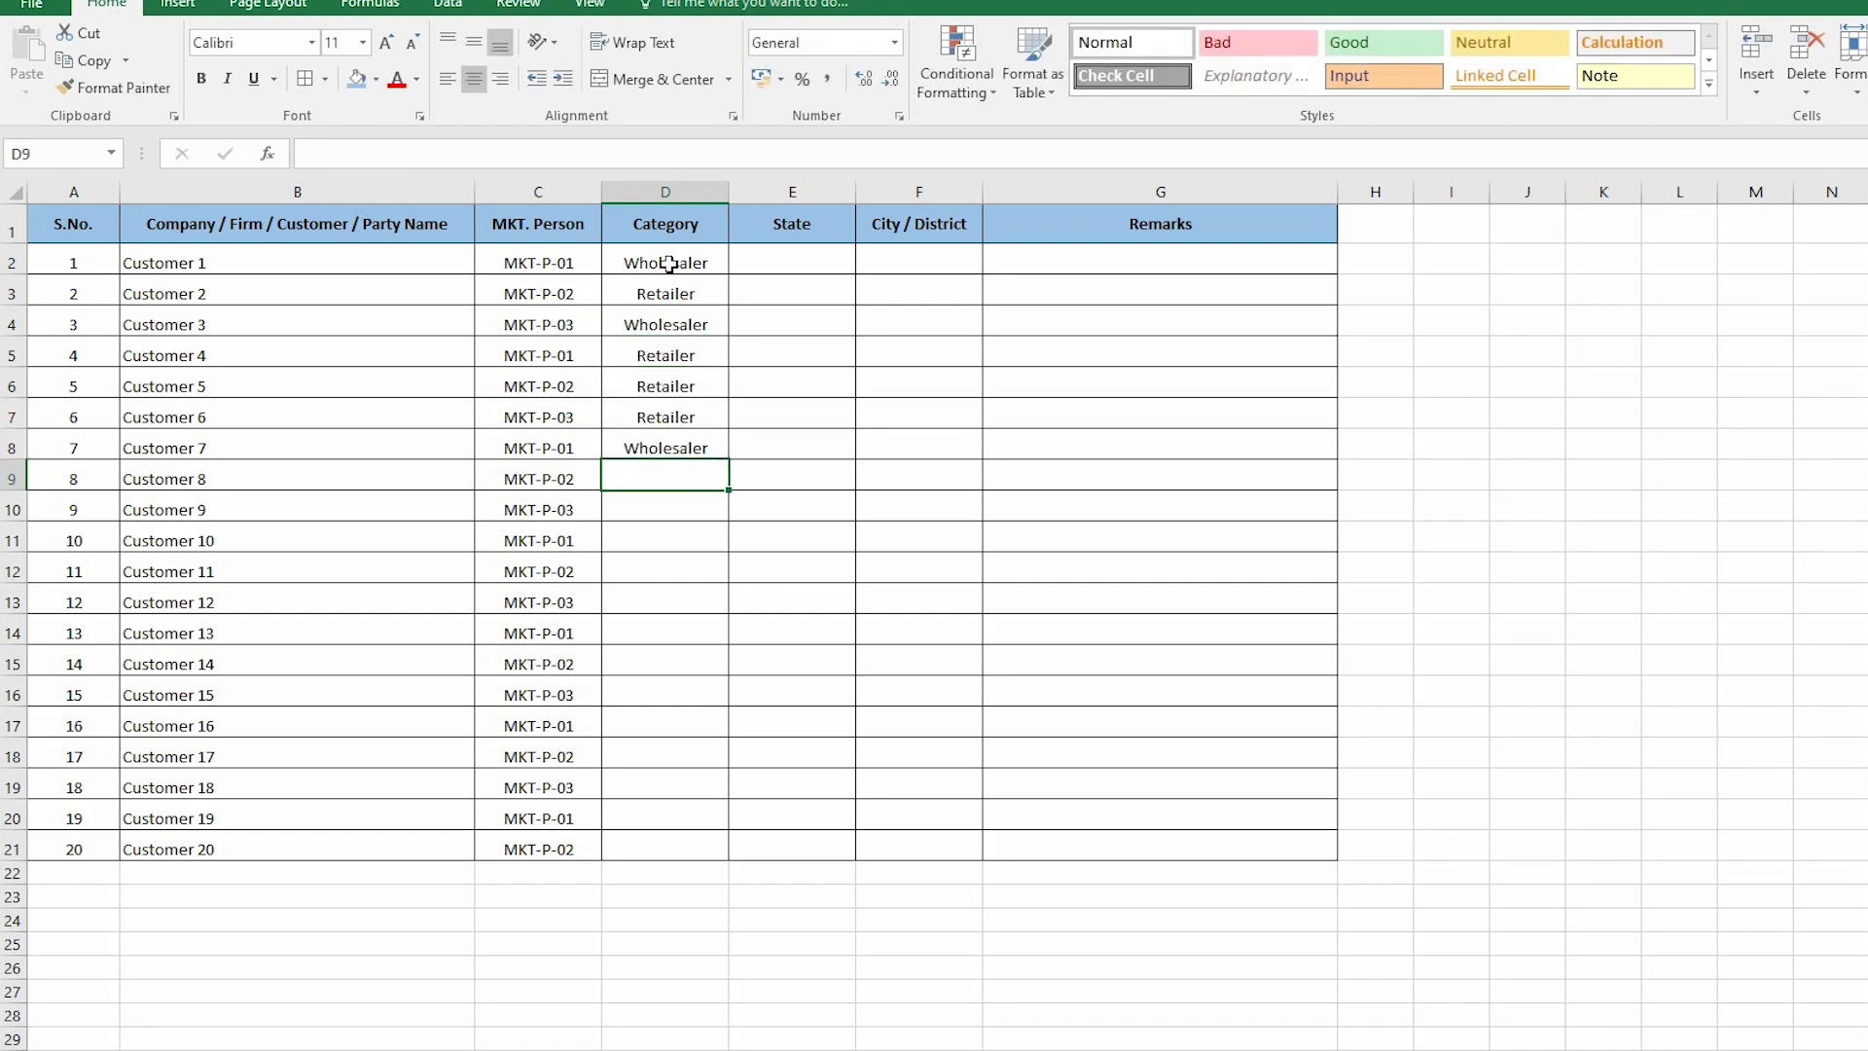
# Copy the categories in D4:D8 to the blocks starting at D9, D14 and D17 to complete the Category column.
pyautogui.moveTo(688, 329); pyautogui.dragTo(700, 450)
pyautogui.hotkey('ctrl', 'c')
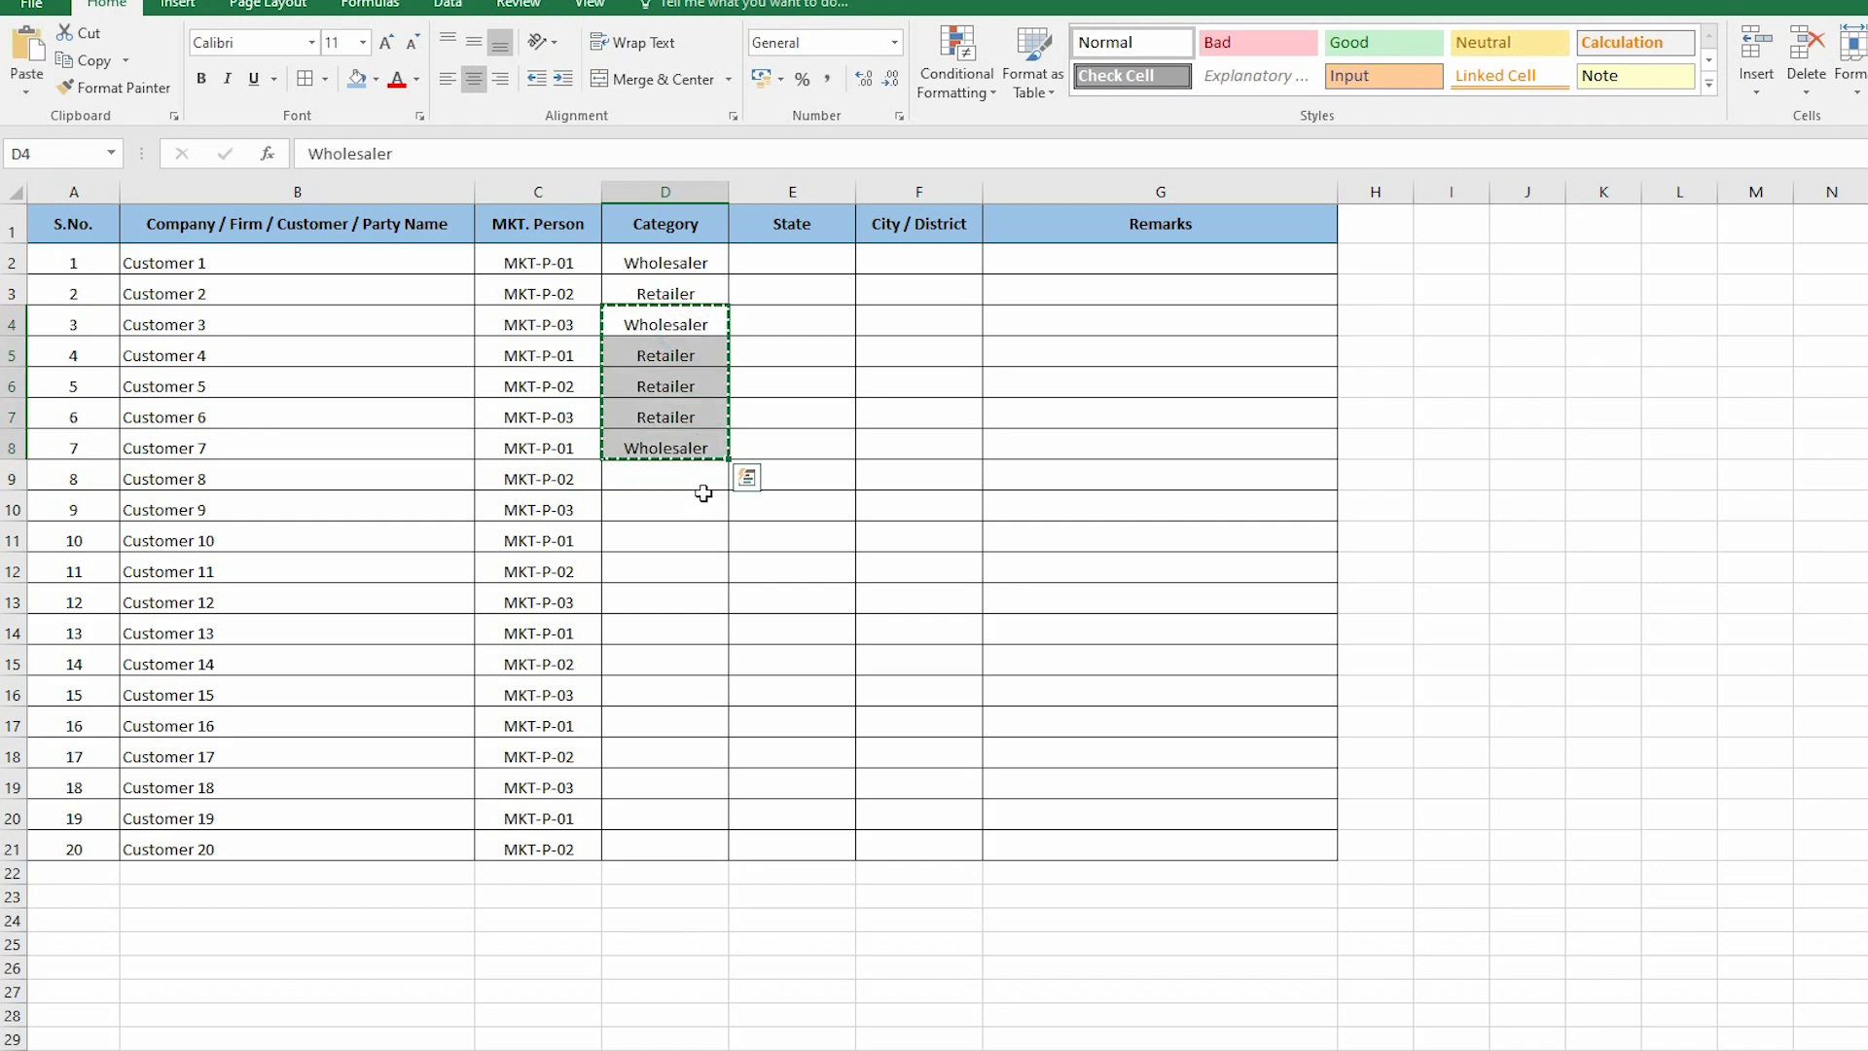
pyautogui.click(694, 477)
pyautogui.hotkey('ctrl', 'v')
pyautogui.click(696, 631)
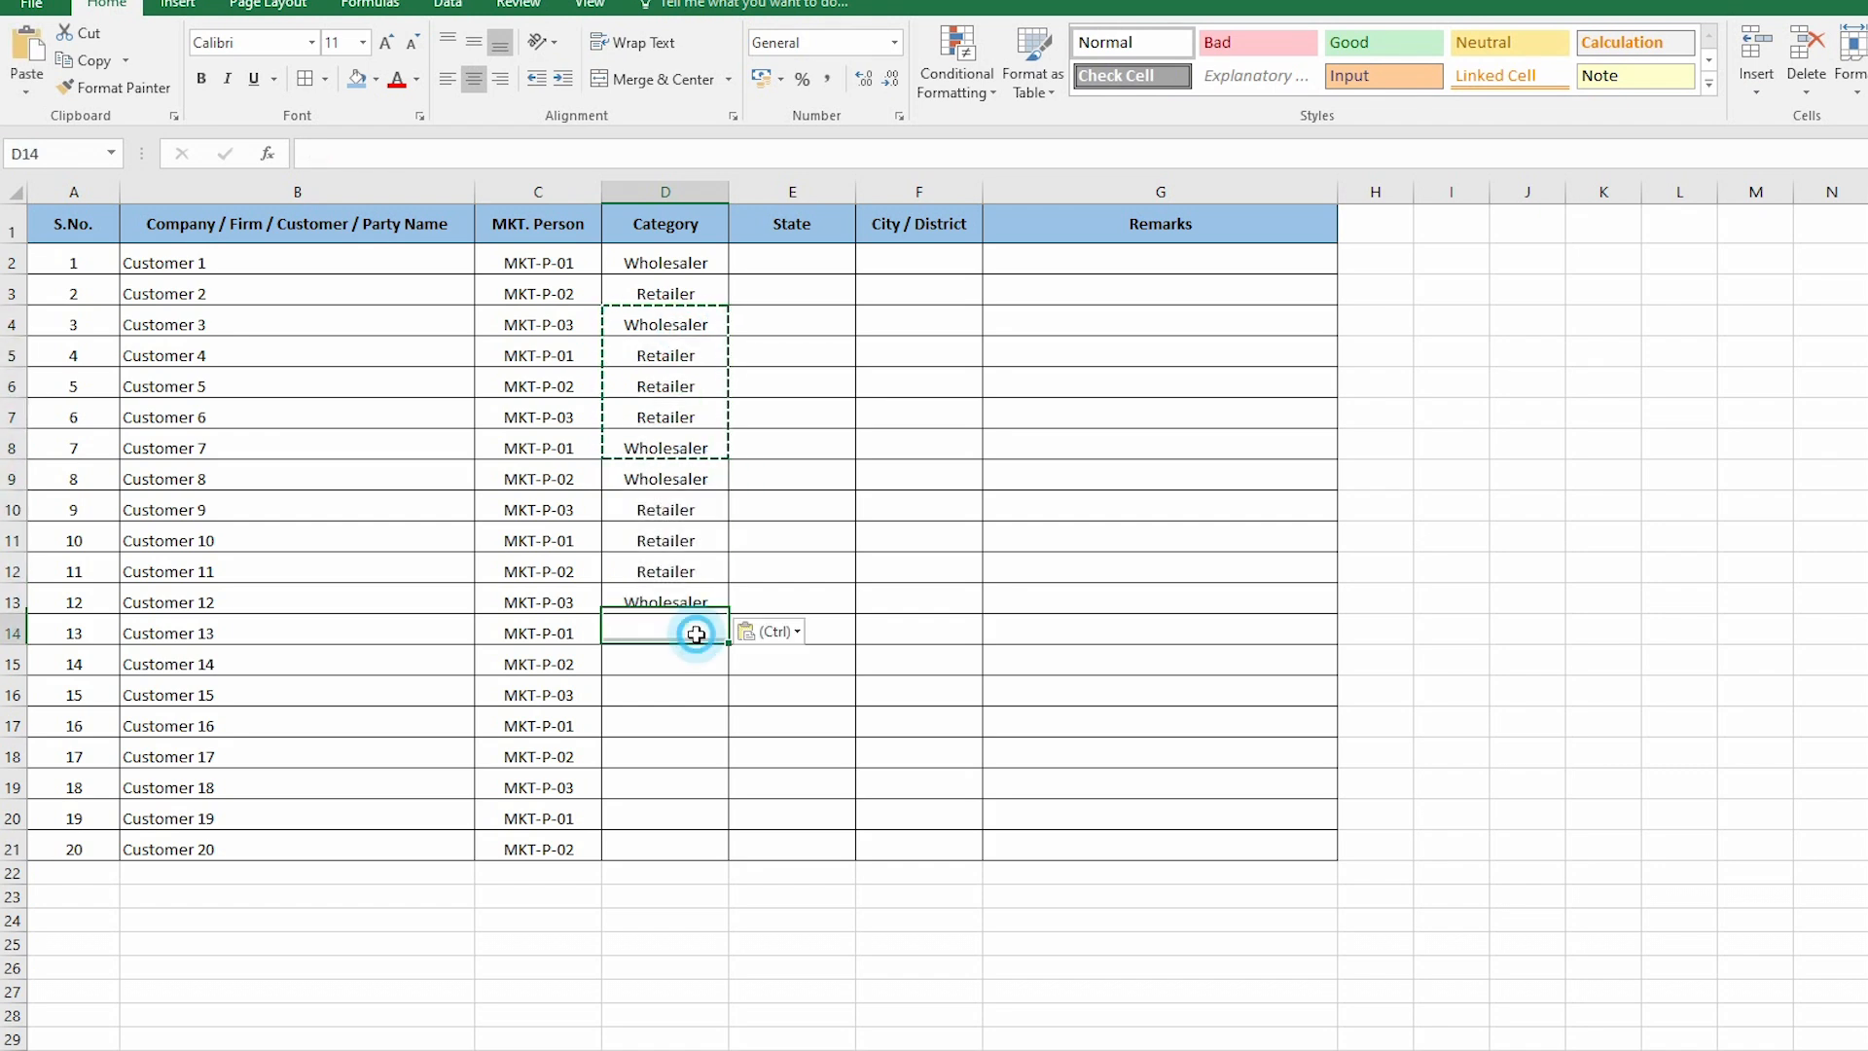
pyautogui.hotkey('ctrl', 'v')
pyautogui.click(702, 726)
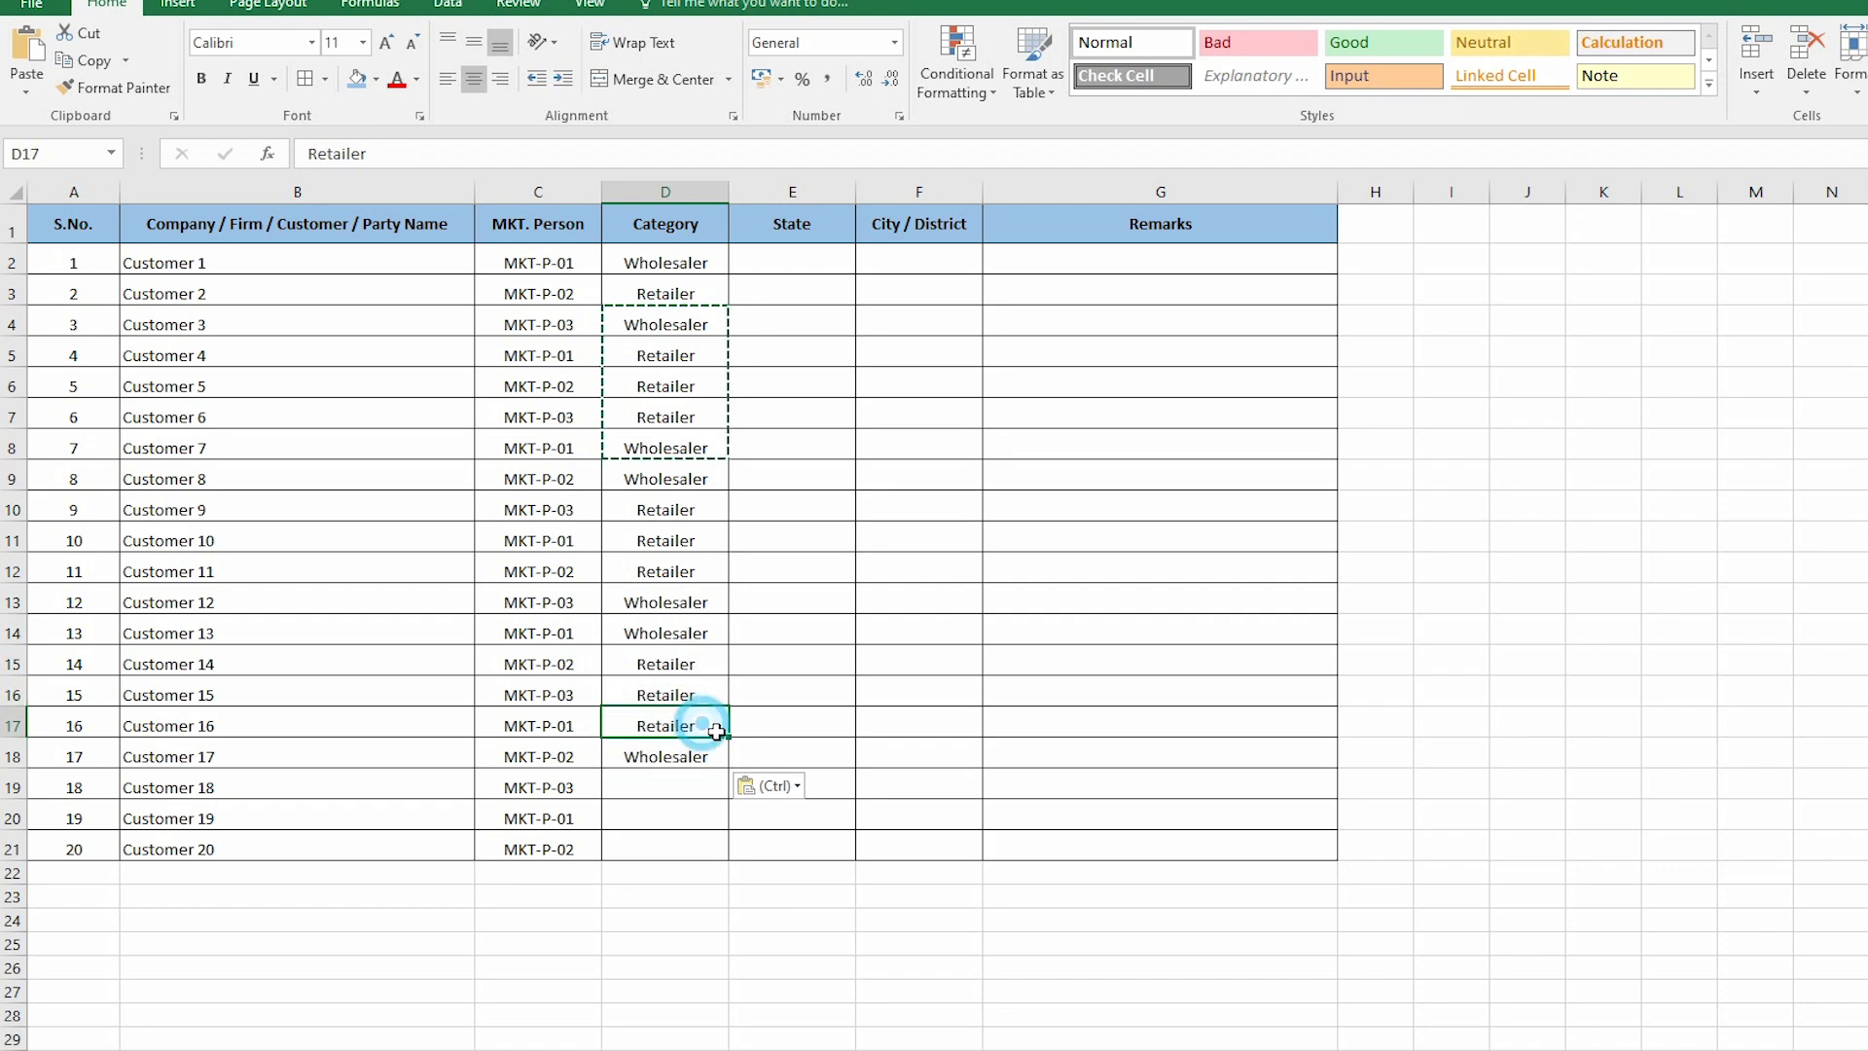
pyautogui.hotkey('ctrl', 'v')
pyautogui.click(918, 725)
pyautogui.click(1089, 860)
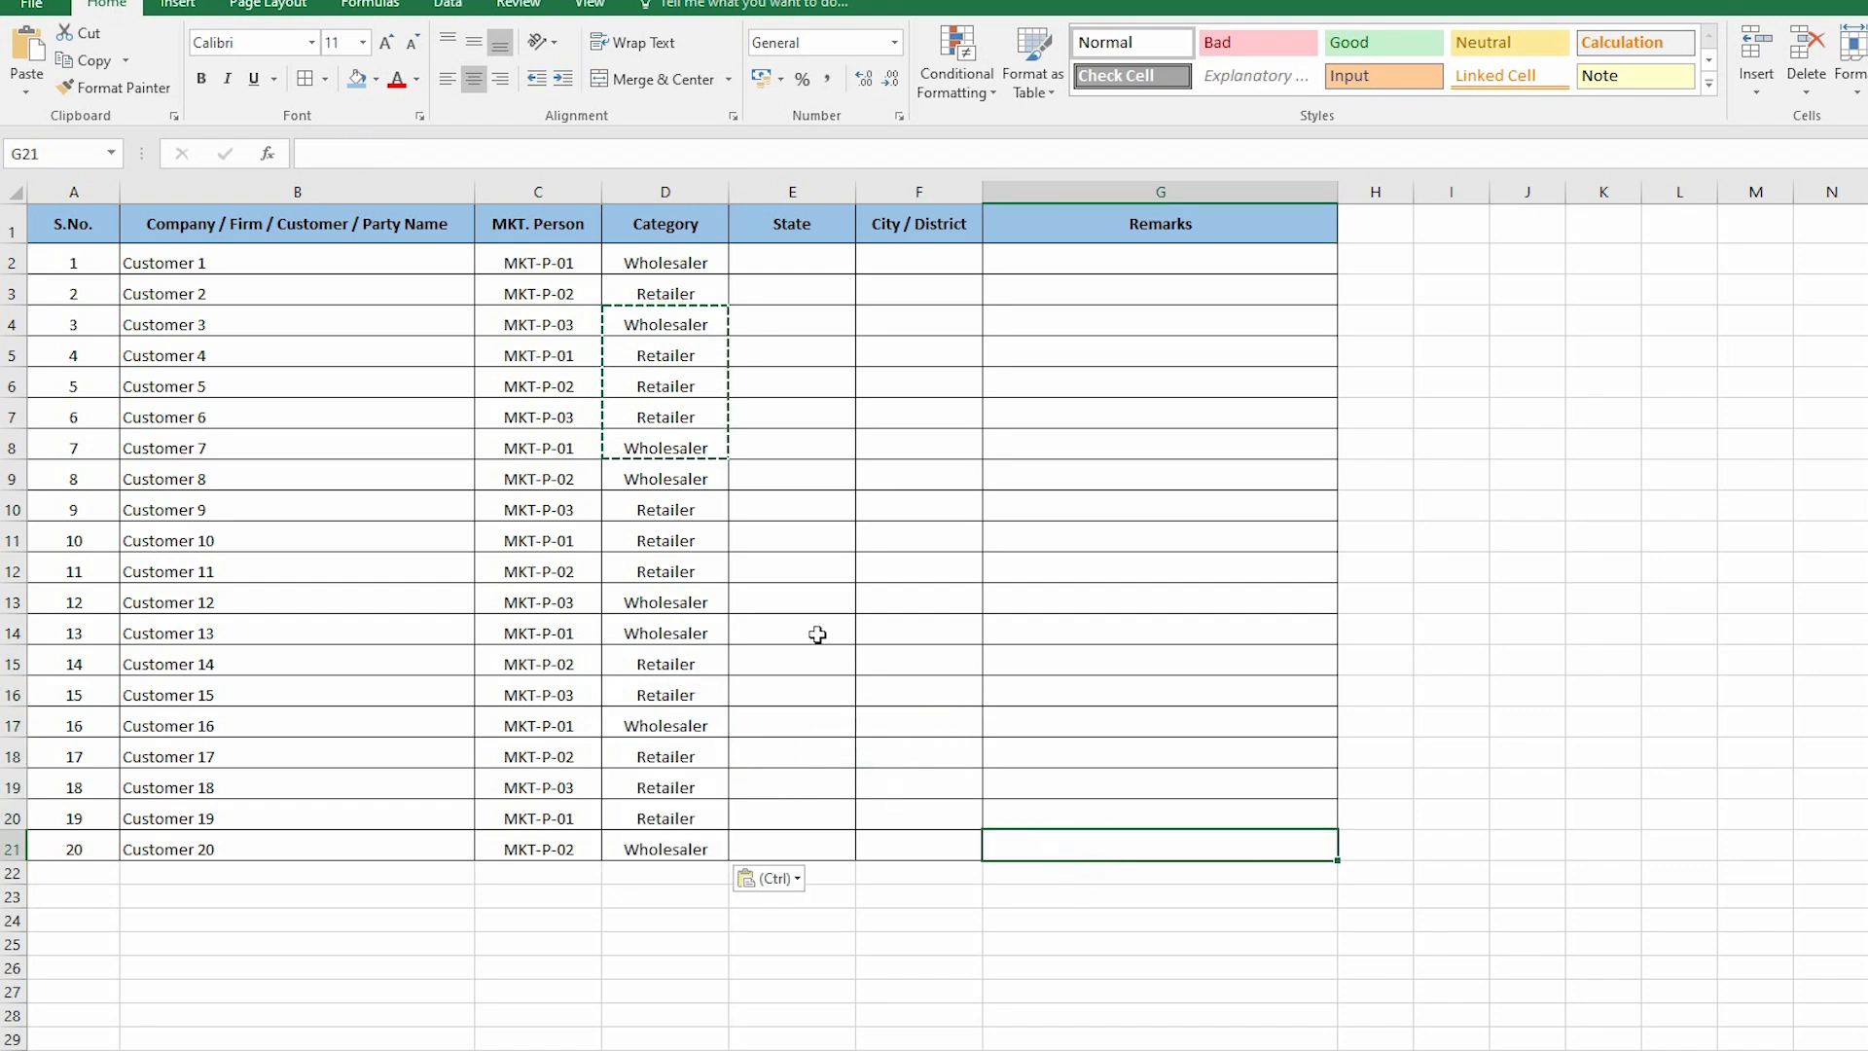
pyautogui.click(830, 426)
pyautogui.press('Escape')
# Enter the states Delhi, U.P, M.P and Rajasthan in E2:E5.
pyautogui.click(792, 265)
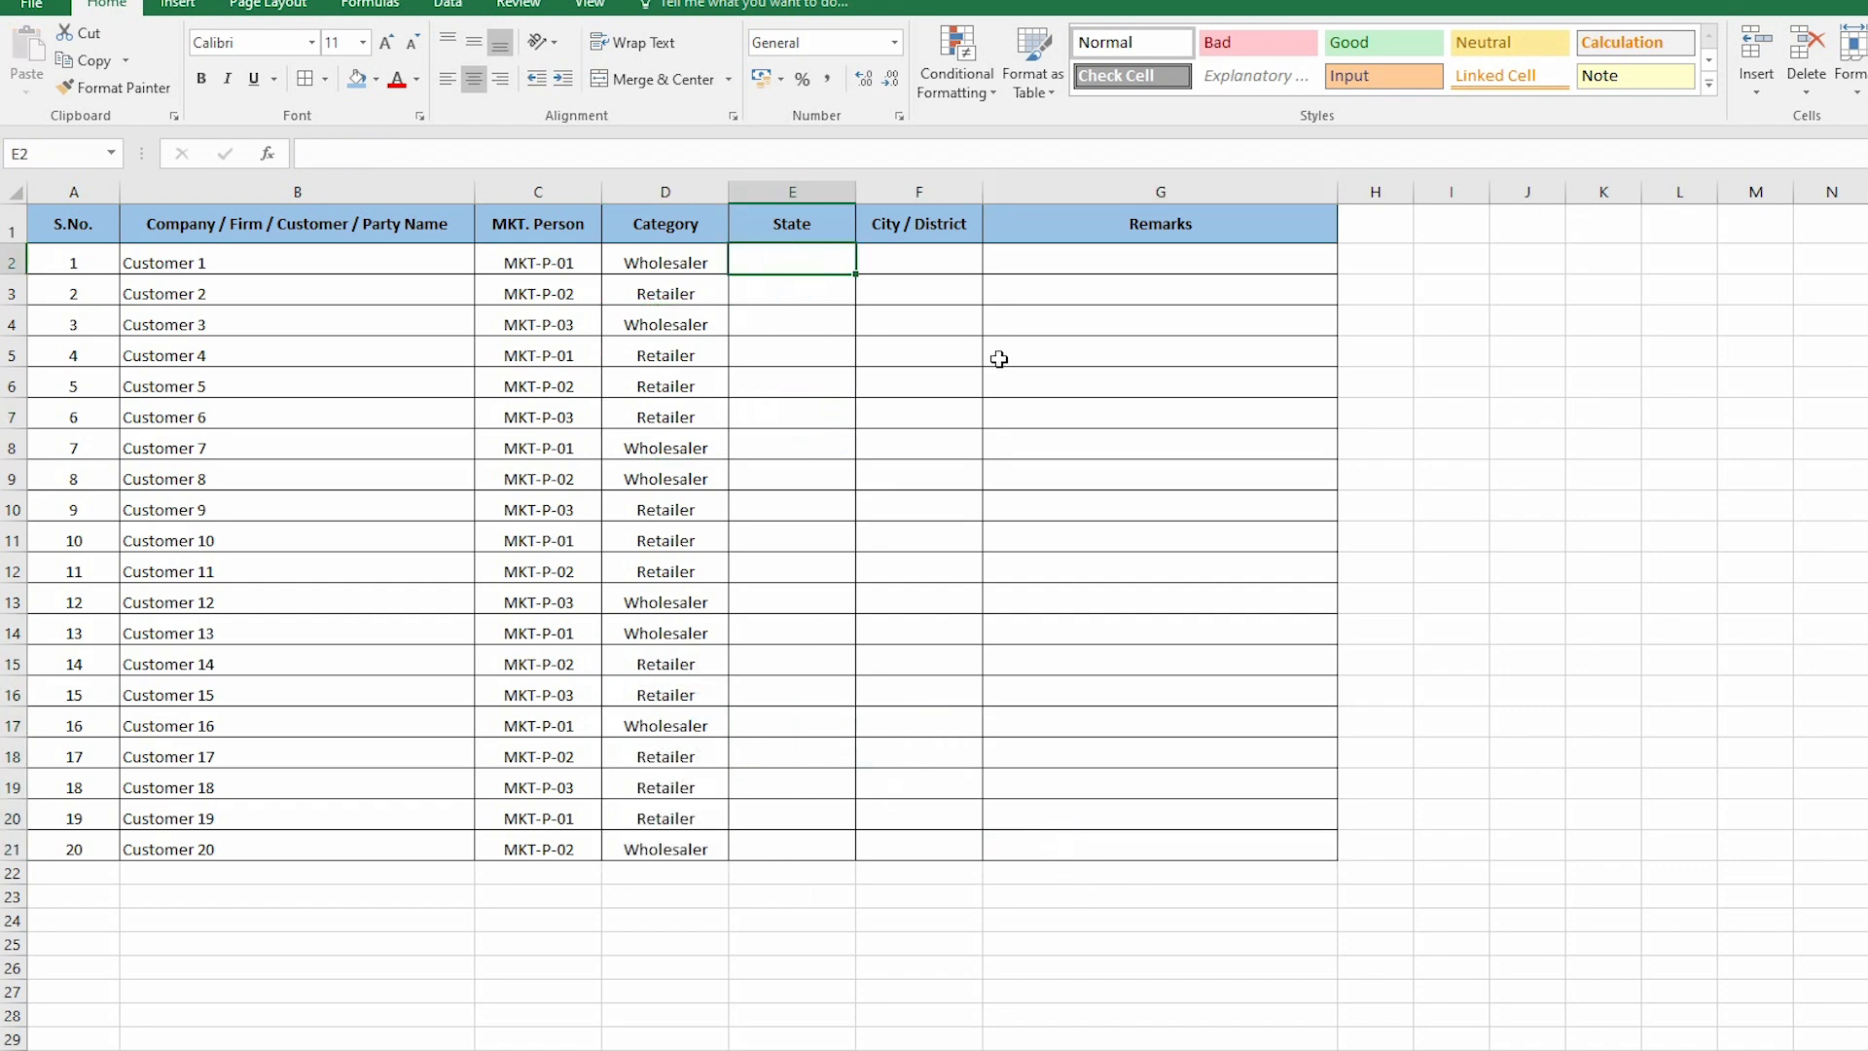
pyautogui.write('Delhi')
pyautogui.press('Return')
pyautogui.write('U.P')
pyautogui.press('Return')
pyautogui.write('M.P')
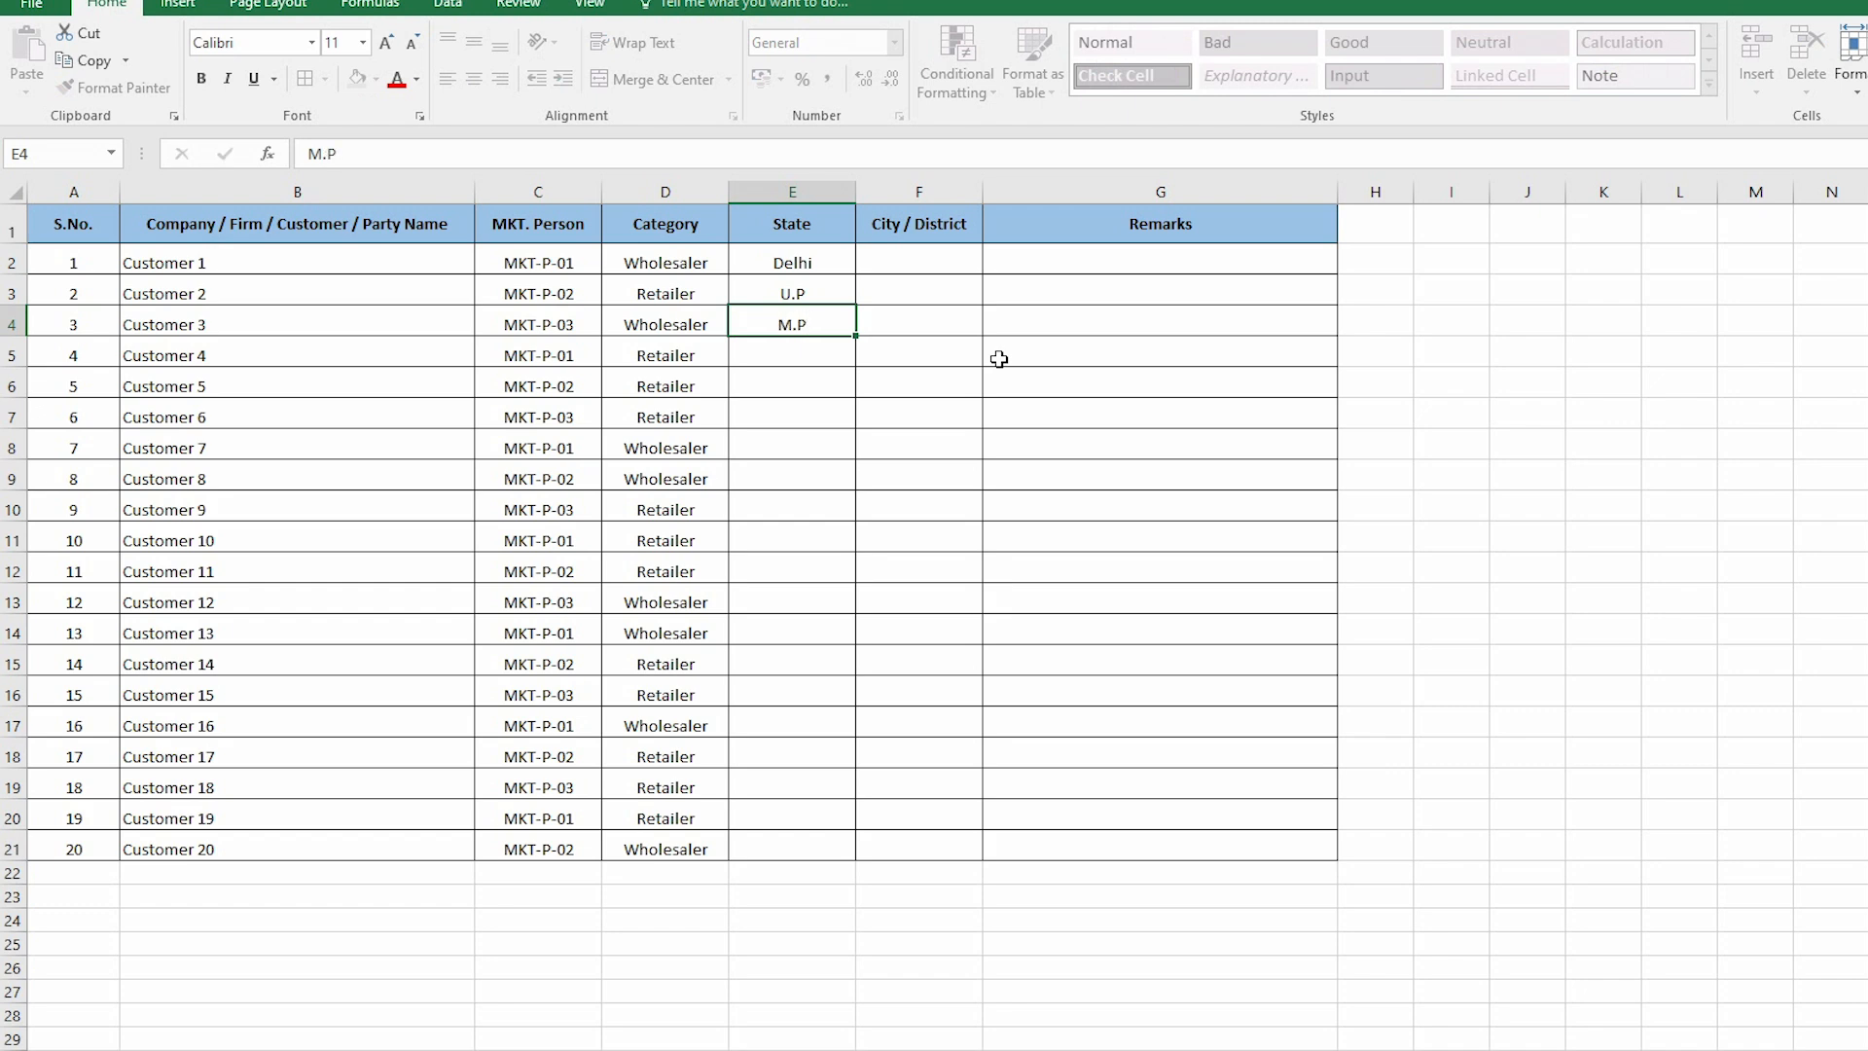
pyautogui.press('Return')
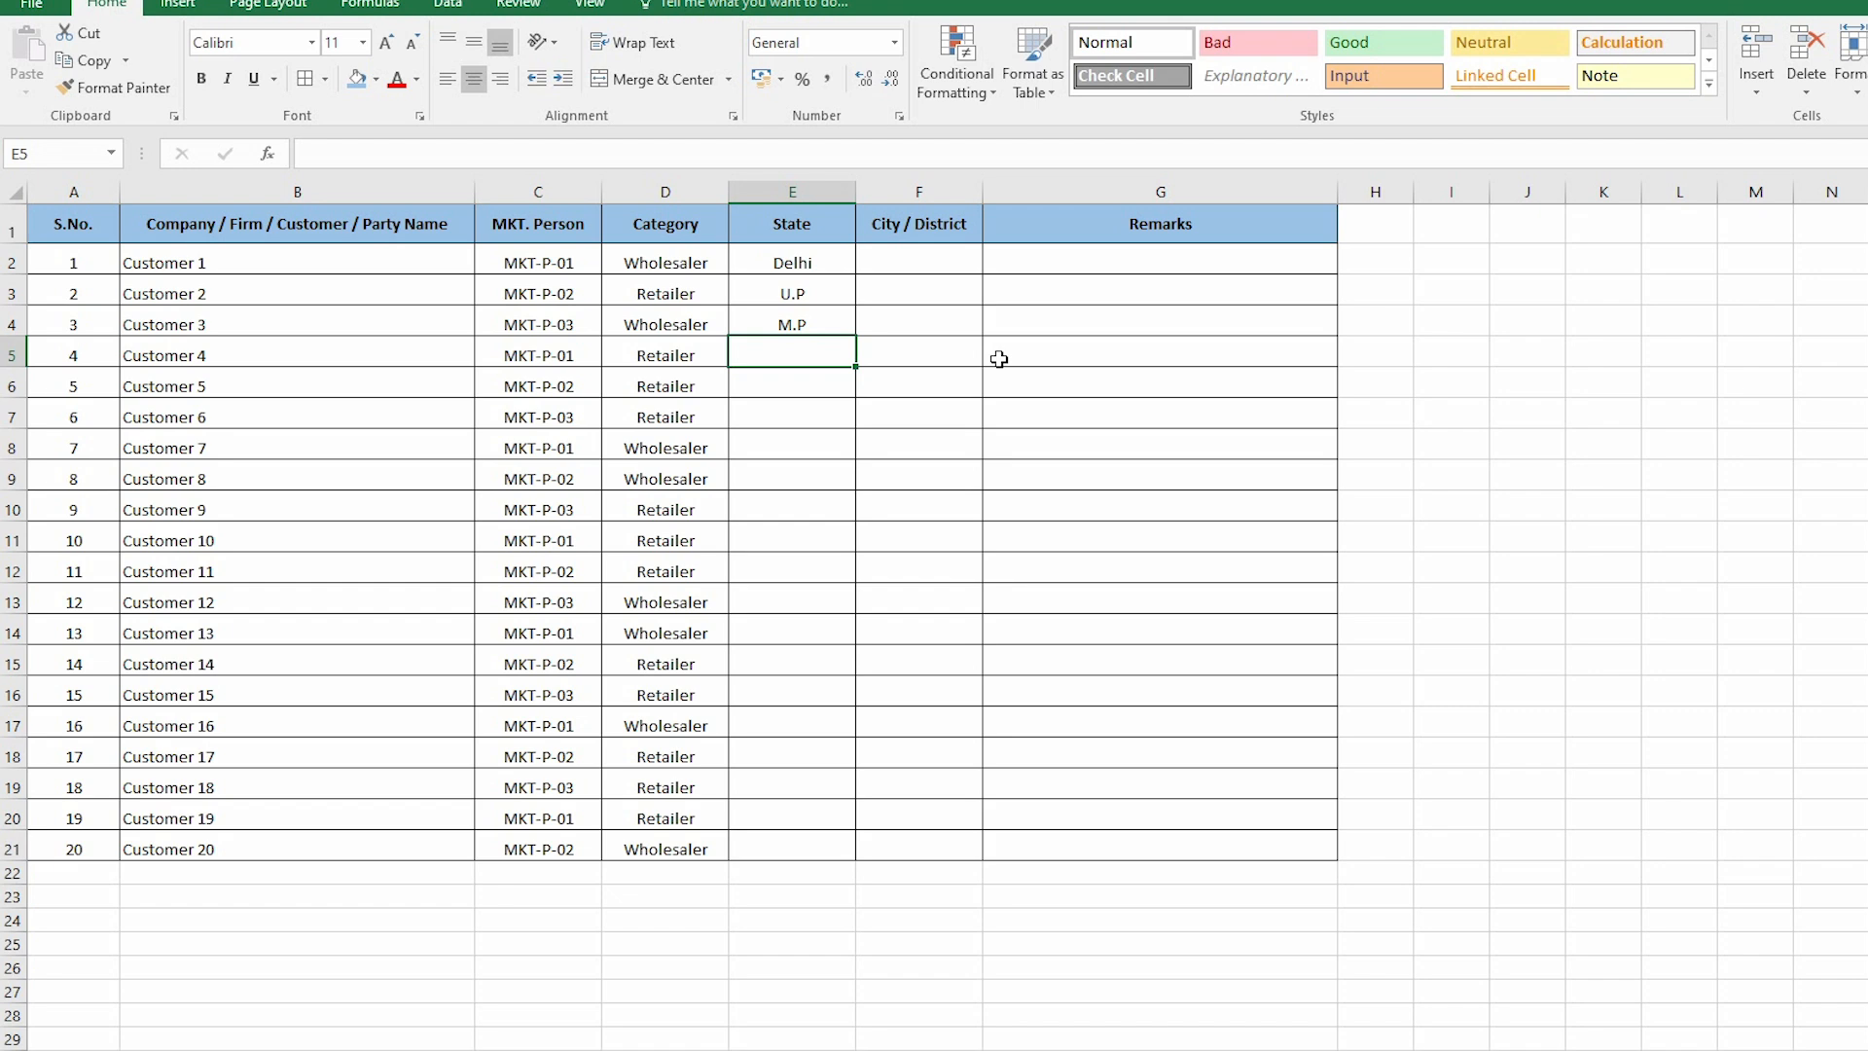
pyautogui.write('r')
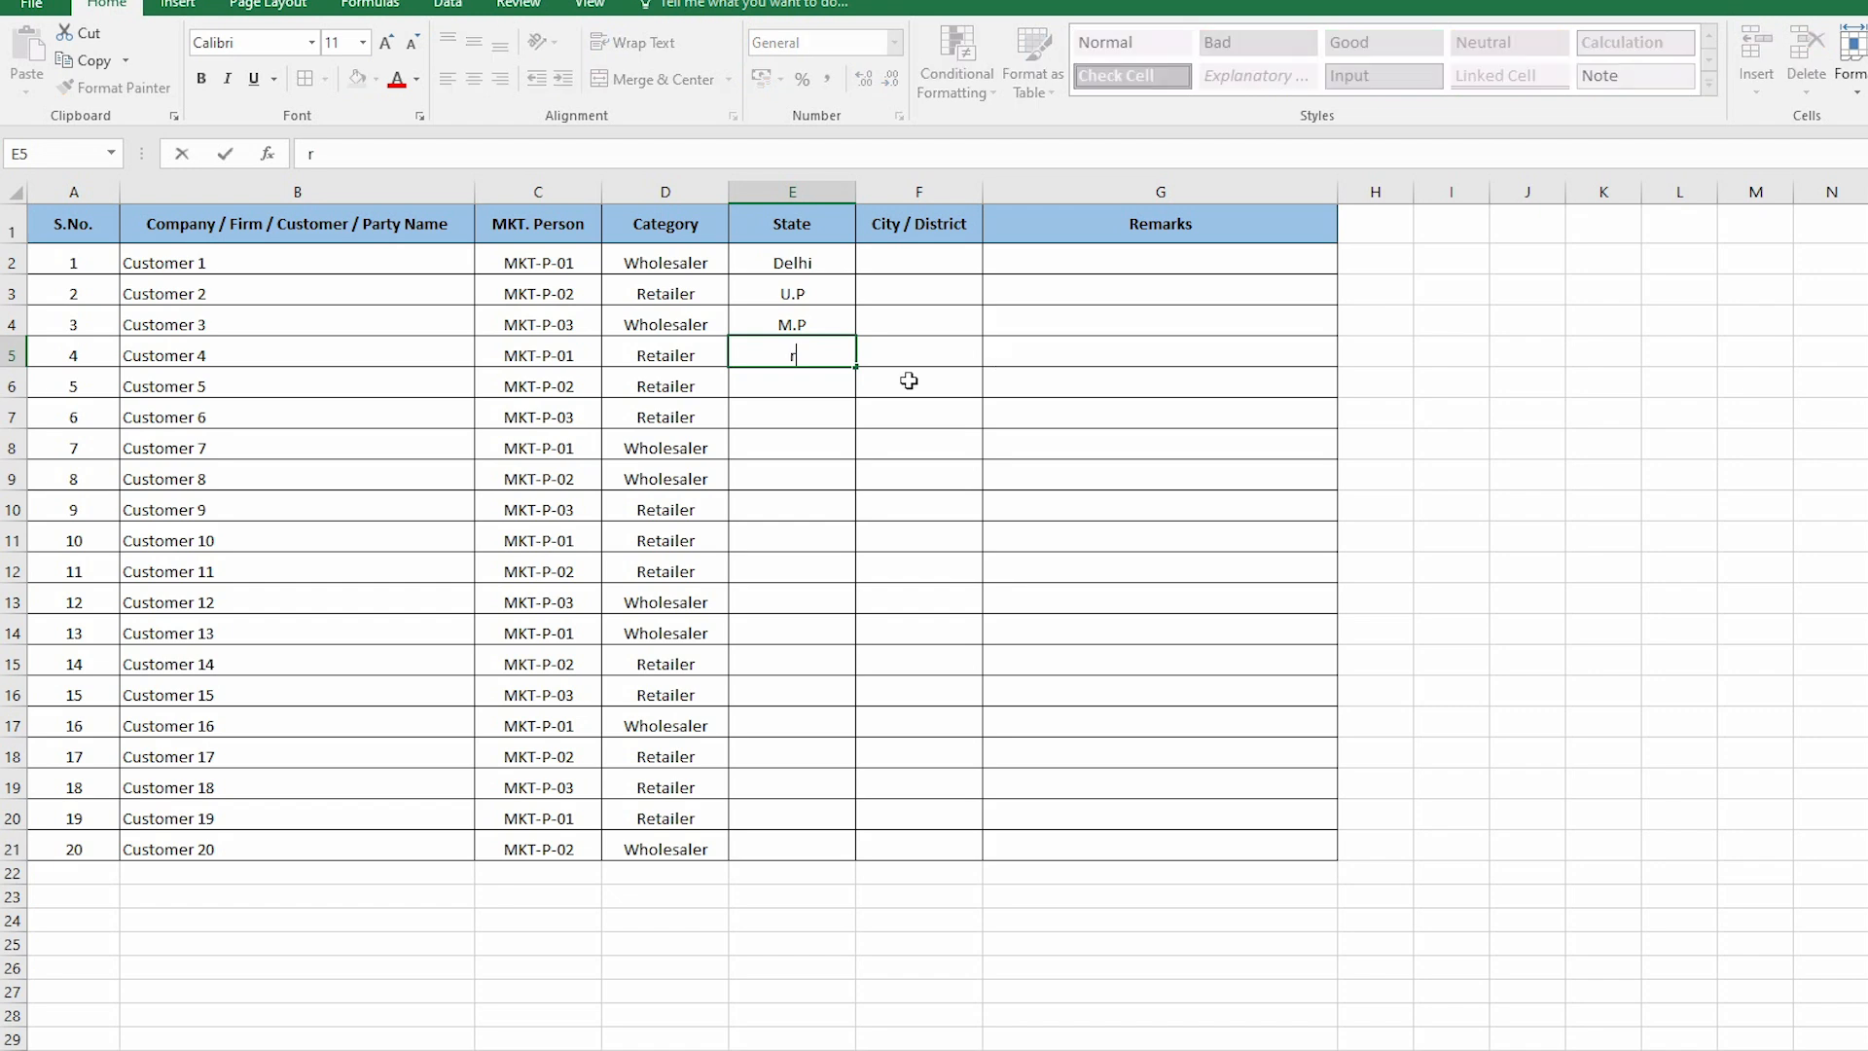
pyautogui.write('ajasthan')
pyautogui.press('Return')
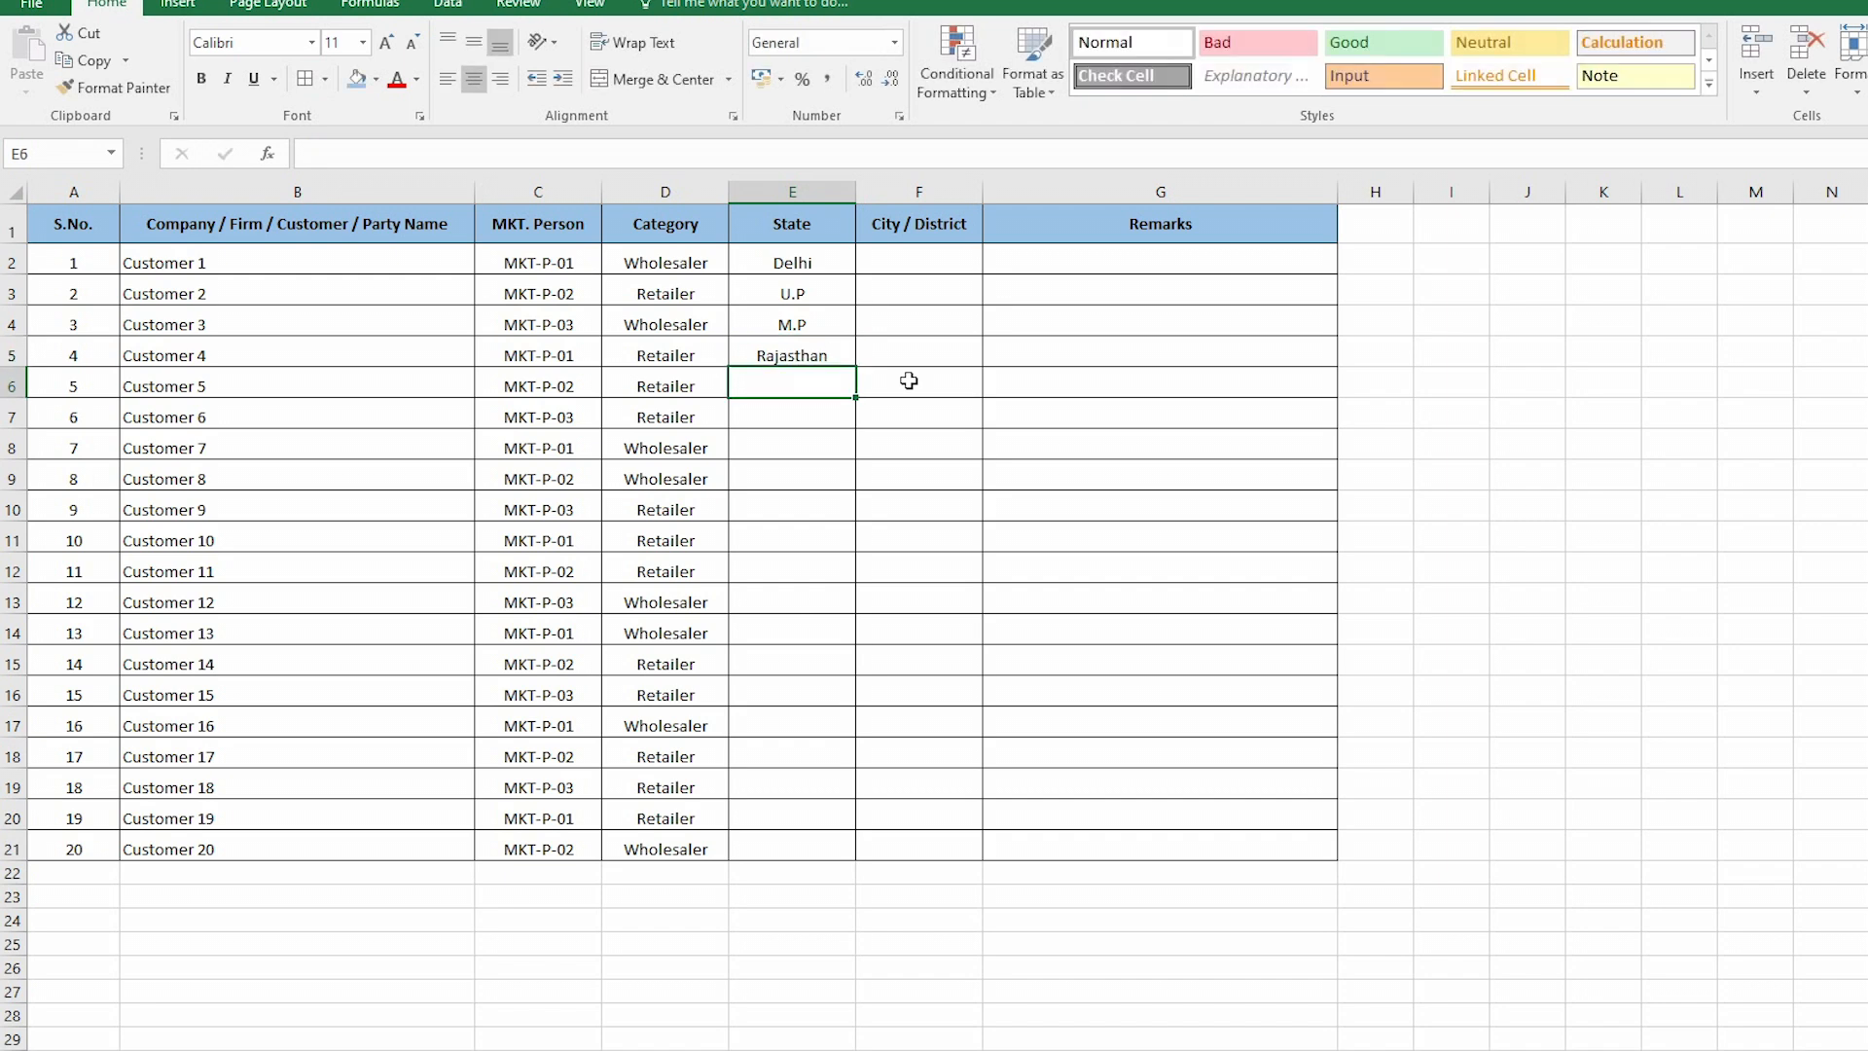
# Enter the states Bihar, Tamilnadu and Gujrat in E6:E8.
pyautogui.write('Bi')
pyautogui.write('r')
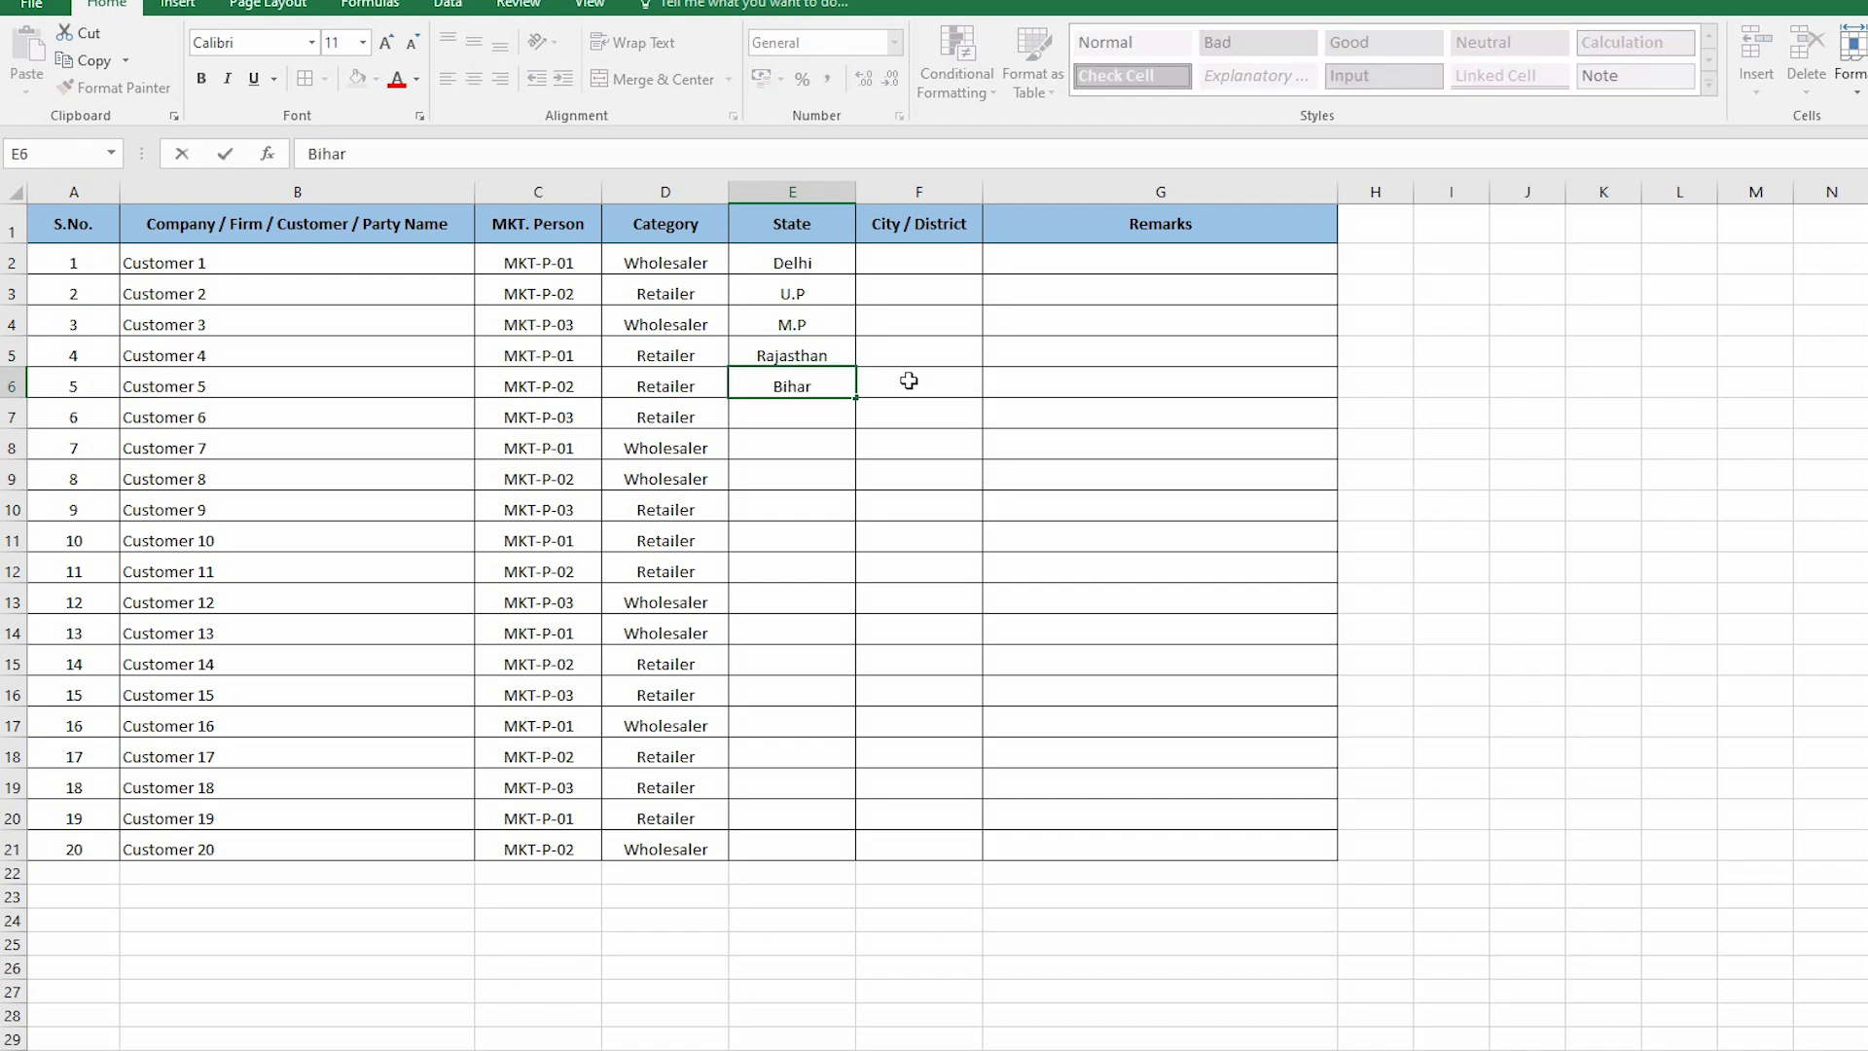
pyautogui.press('Return')
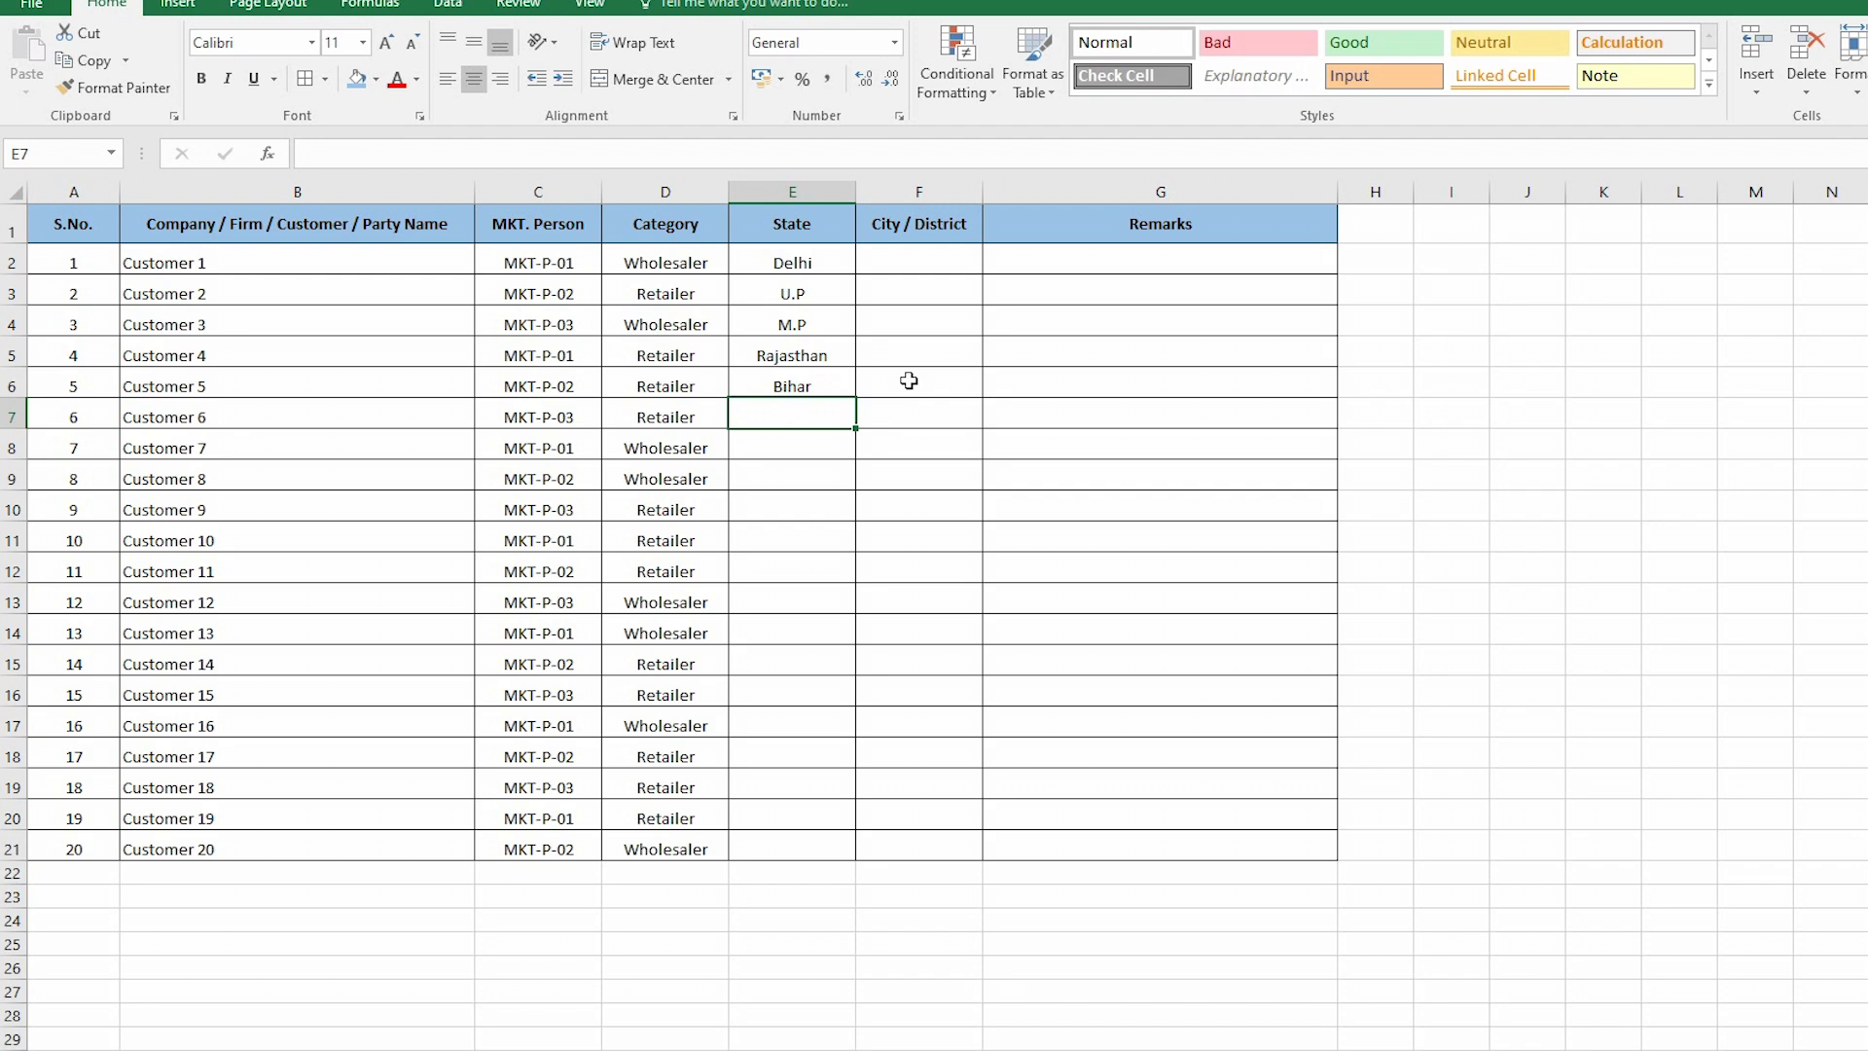
pyautogui.write('Tamilnadu')
pyautogui.press('Return')
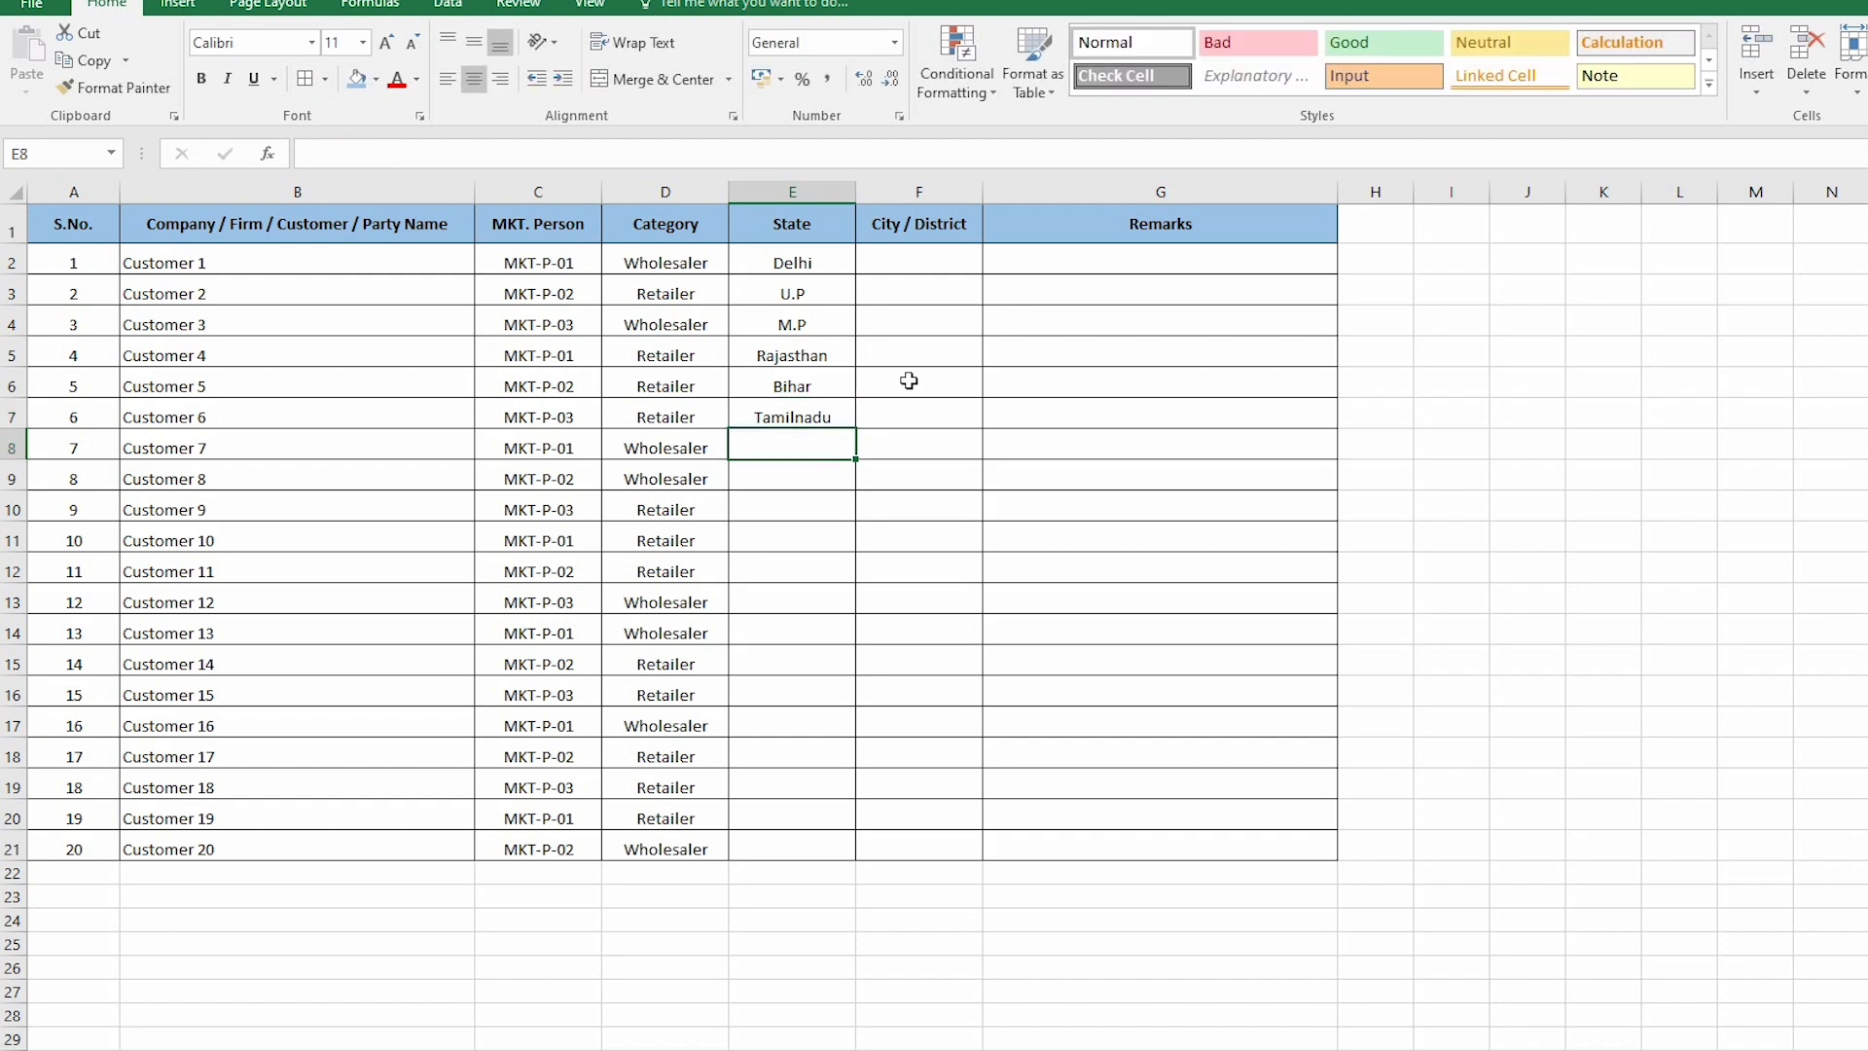
pyautogui.write('GUjra')
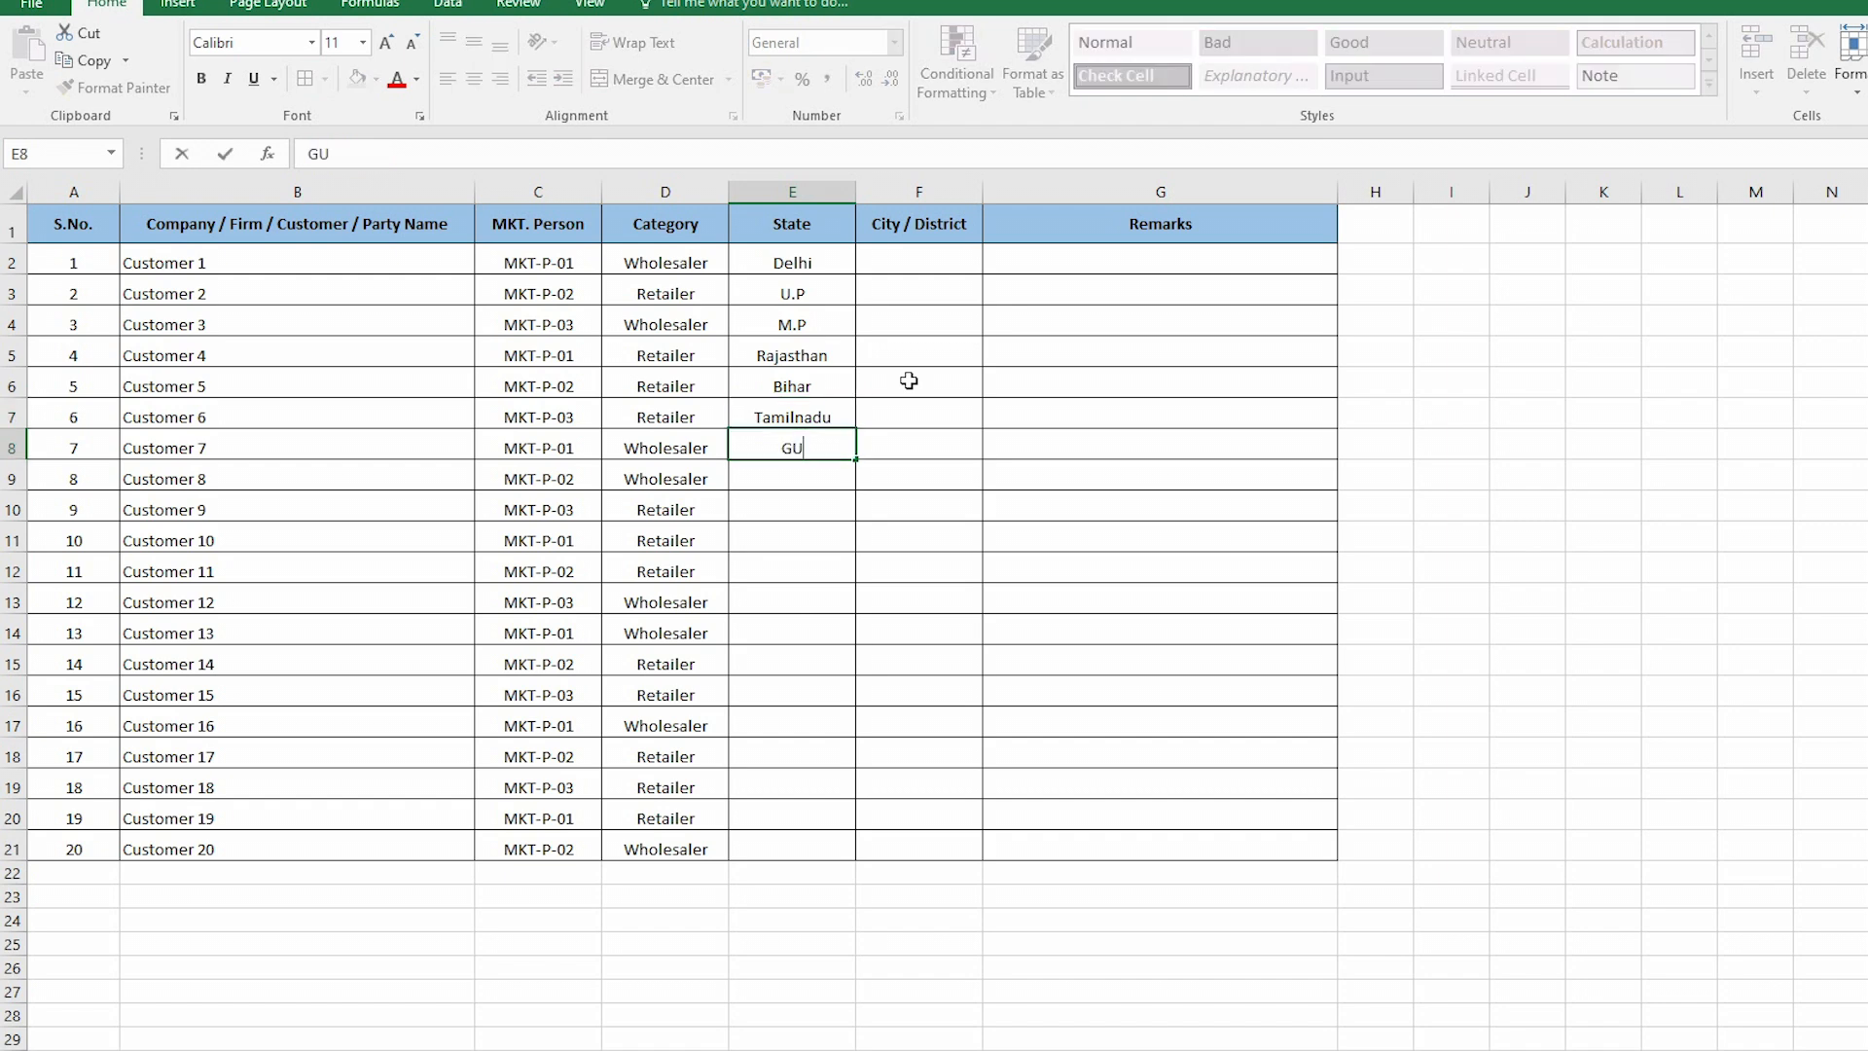
pyautogui.press('BackSpace')
pyautogui.press('BackSpace')
pyautogui.press('BackSpace')
pyautogui.write('jrat')
pyautogui.press('Return')
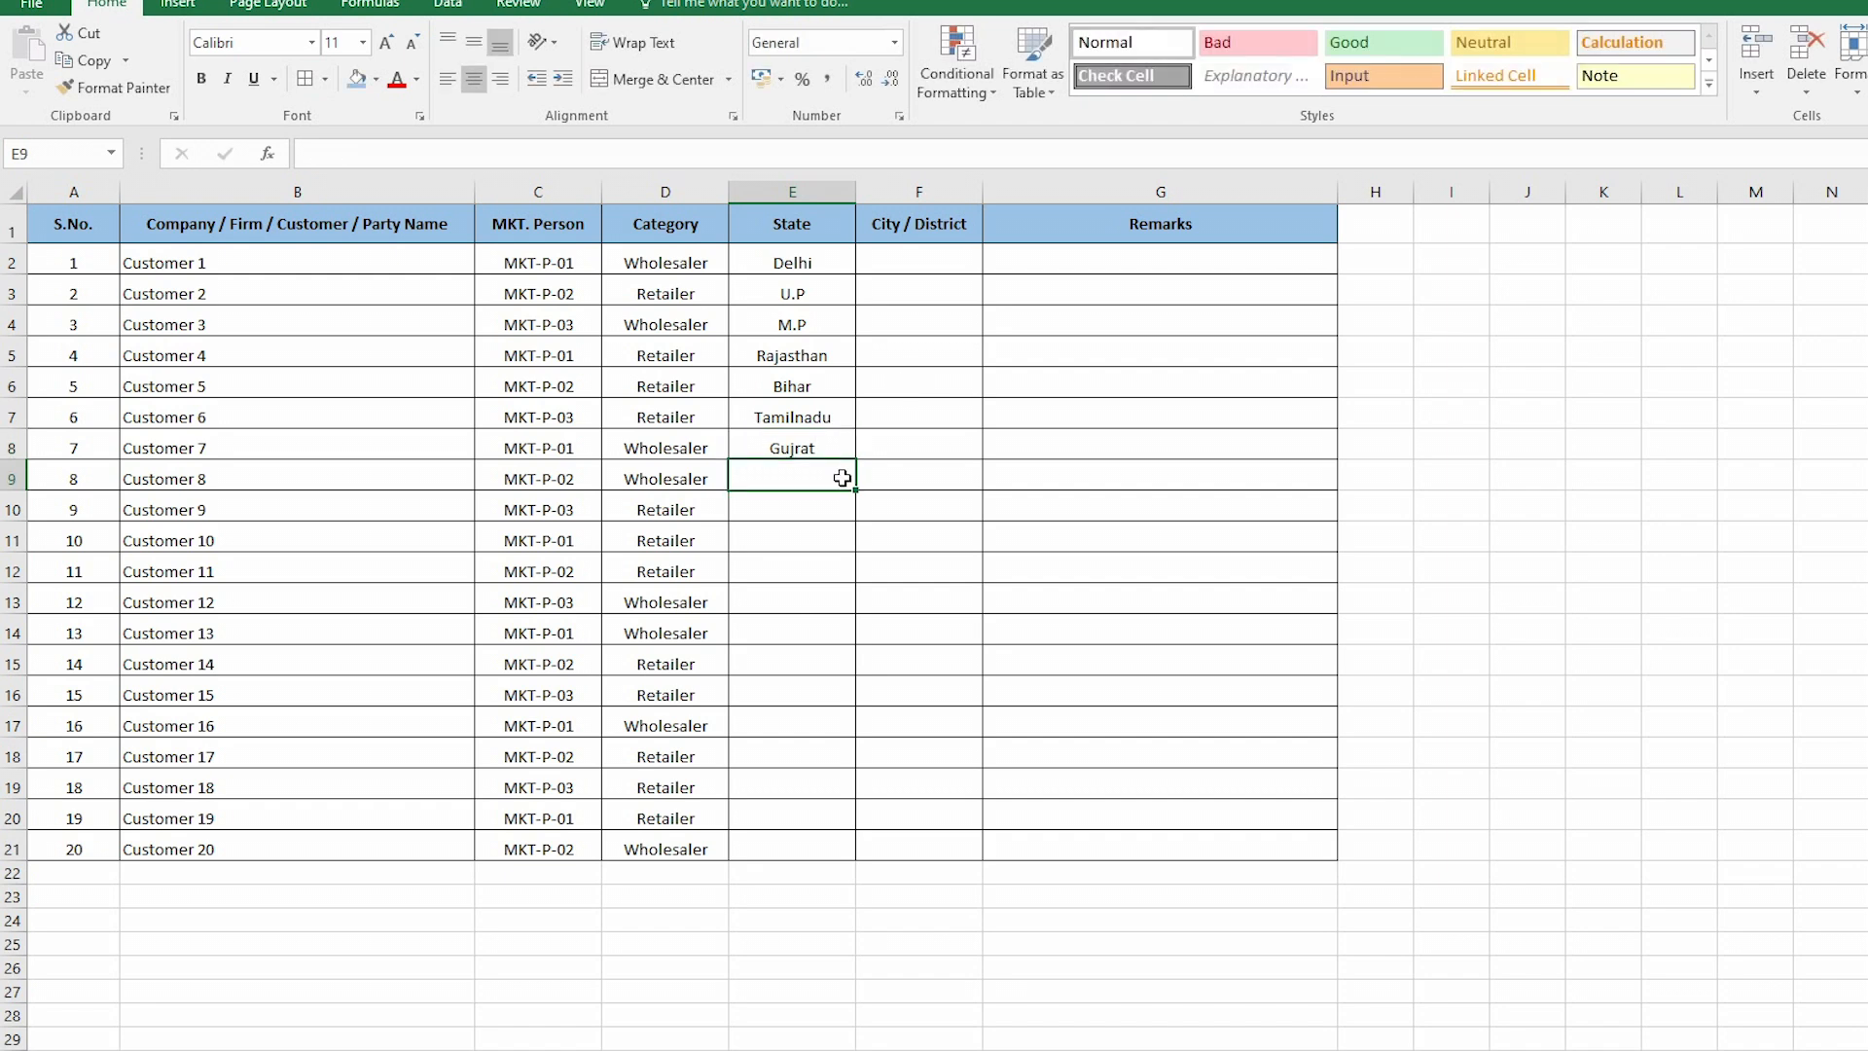
# Enter the states Jharkhand, Haryana and U.K in E9:E11.
pyautogui.write('Jharkhand')
pyautogui.press('Return')
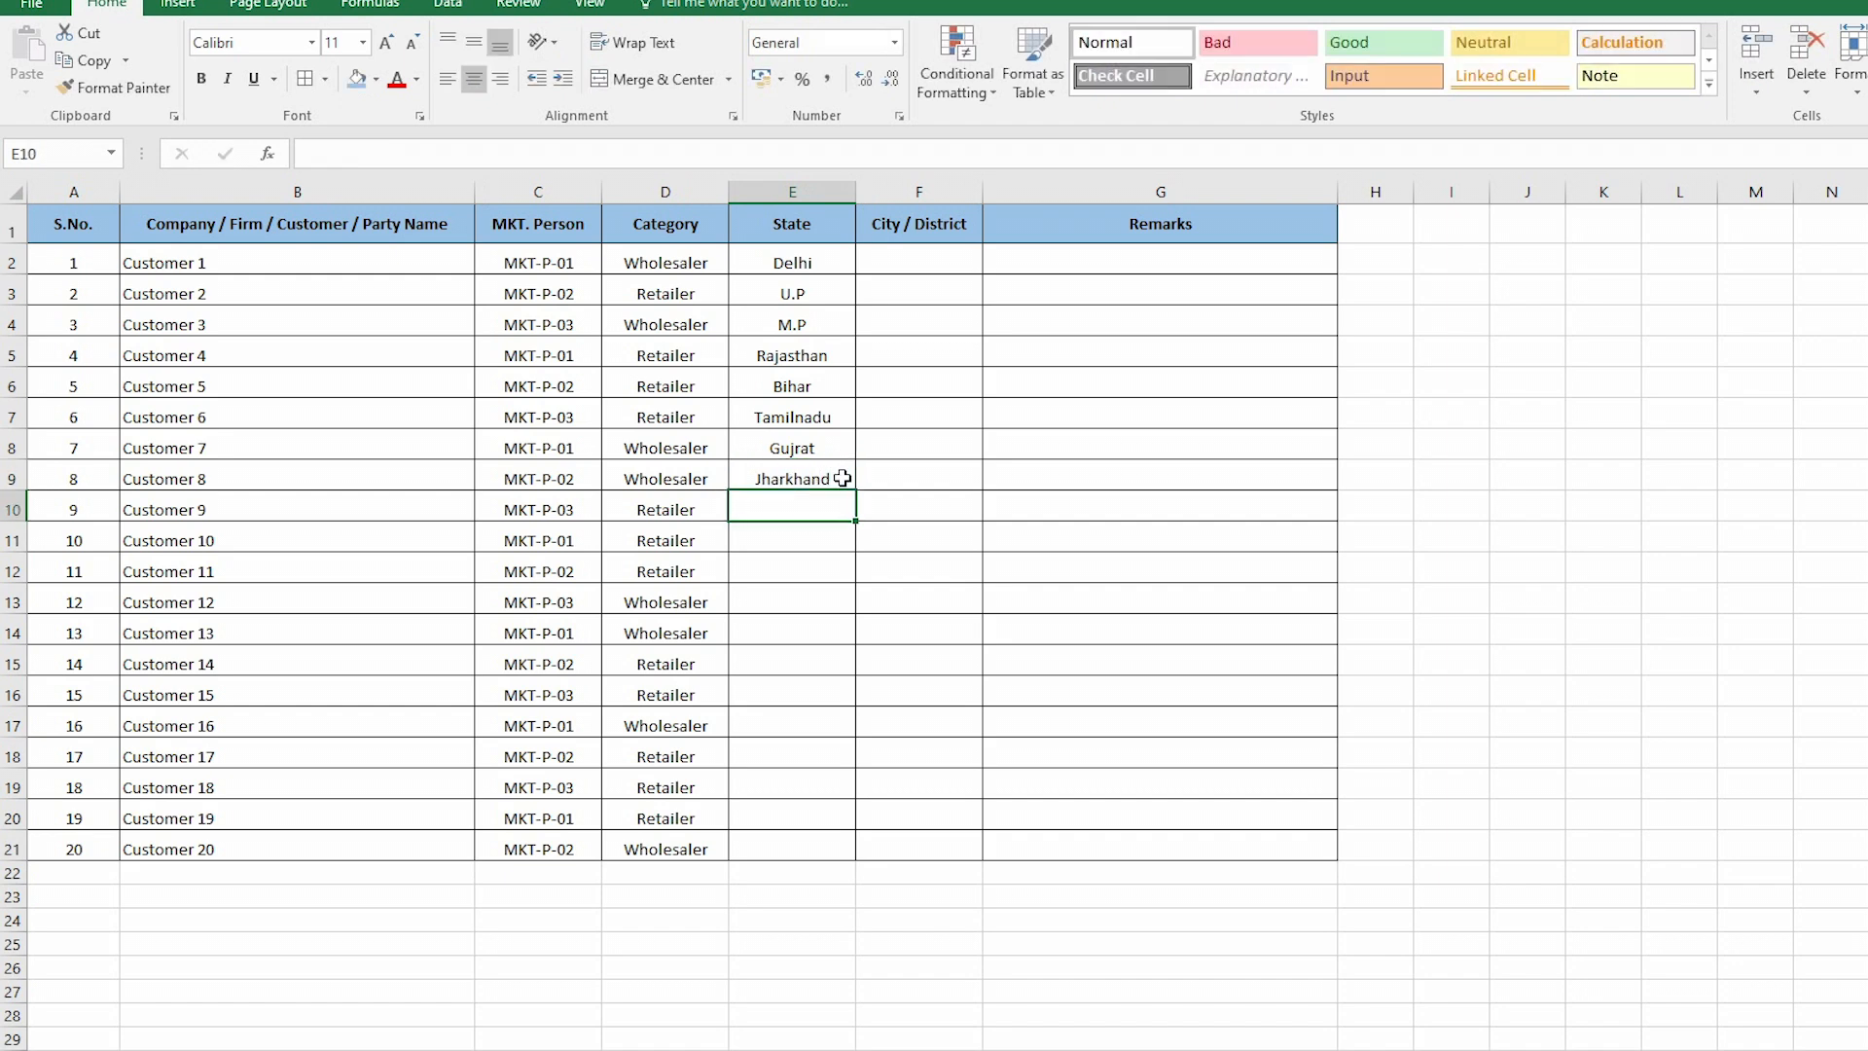
pyautogui.write('Haryana')
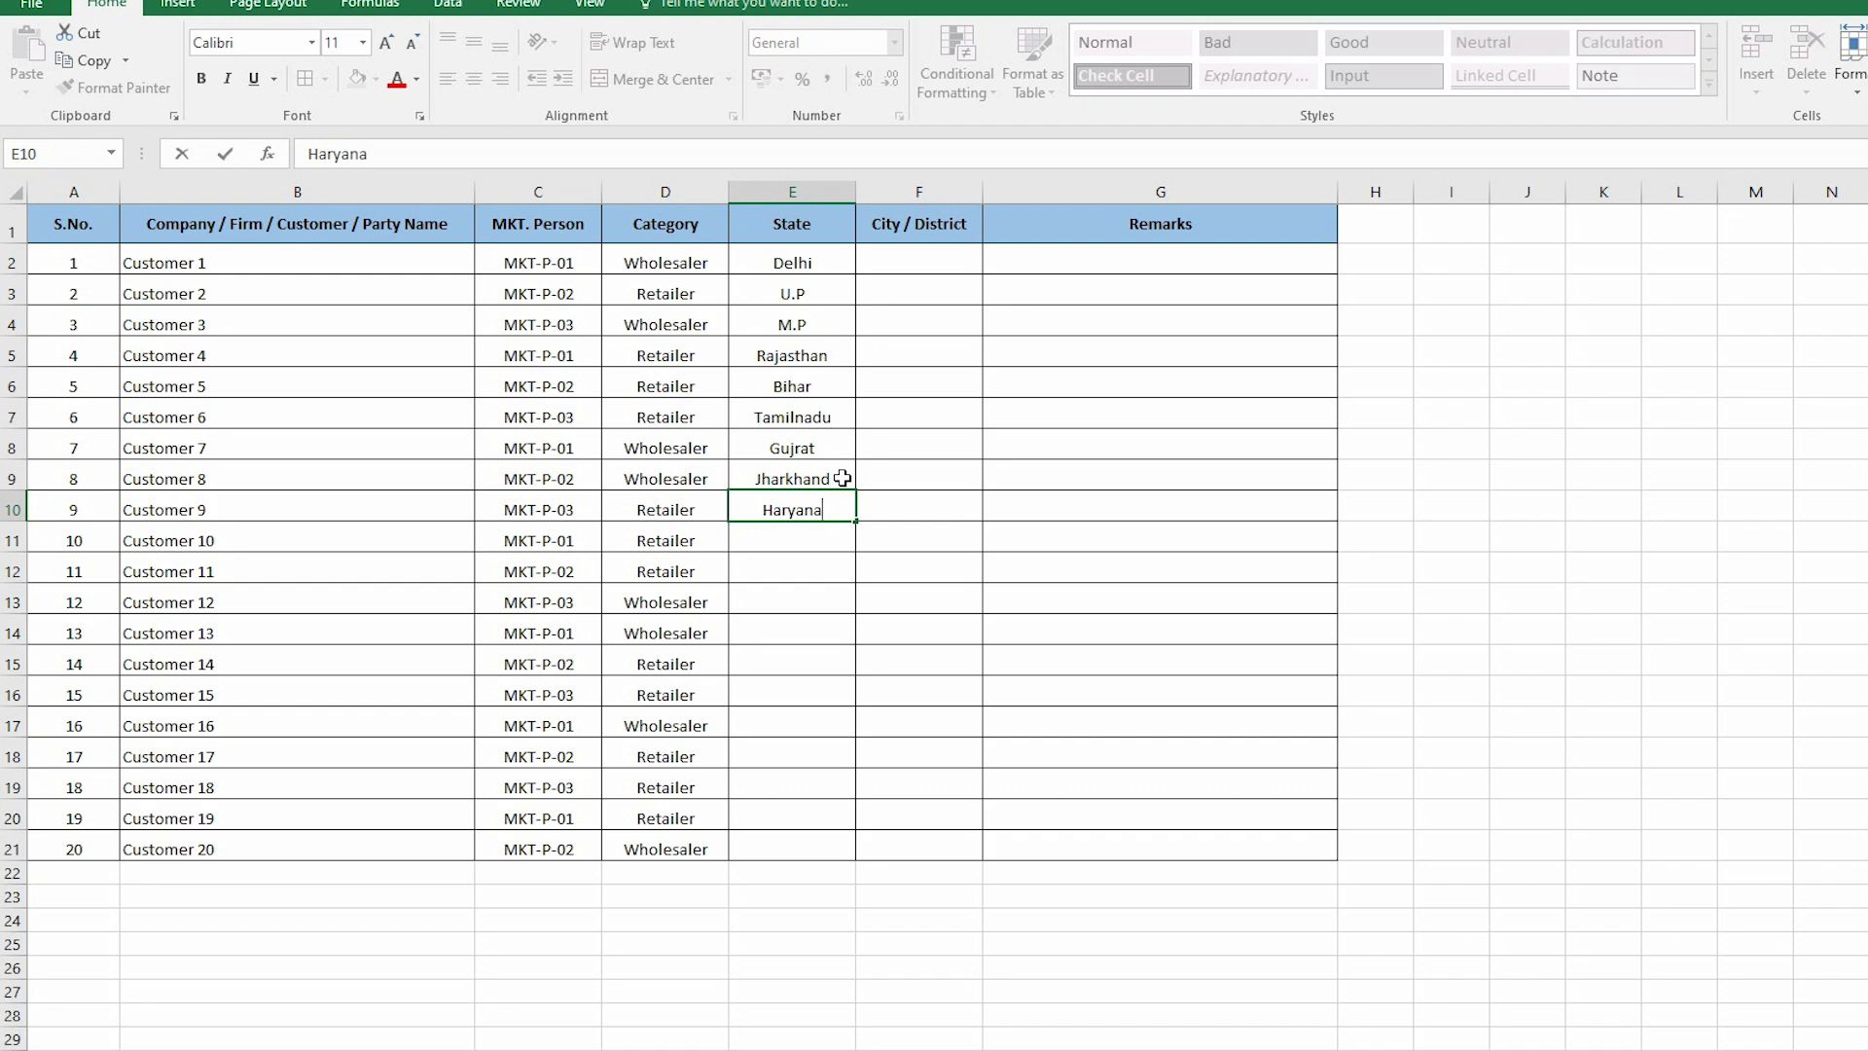
pyautogui.press('Return')
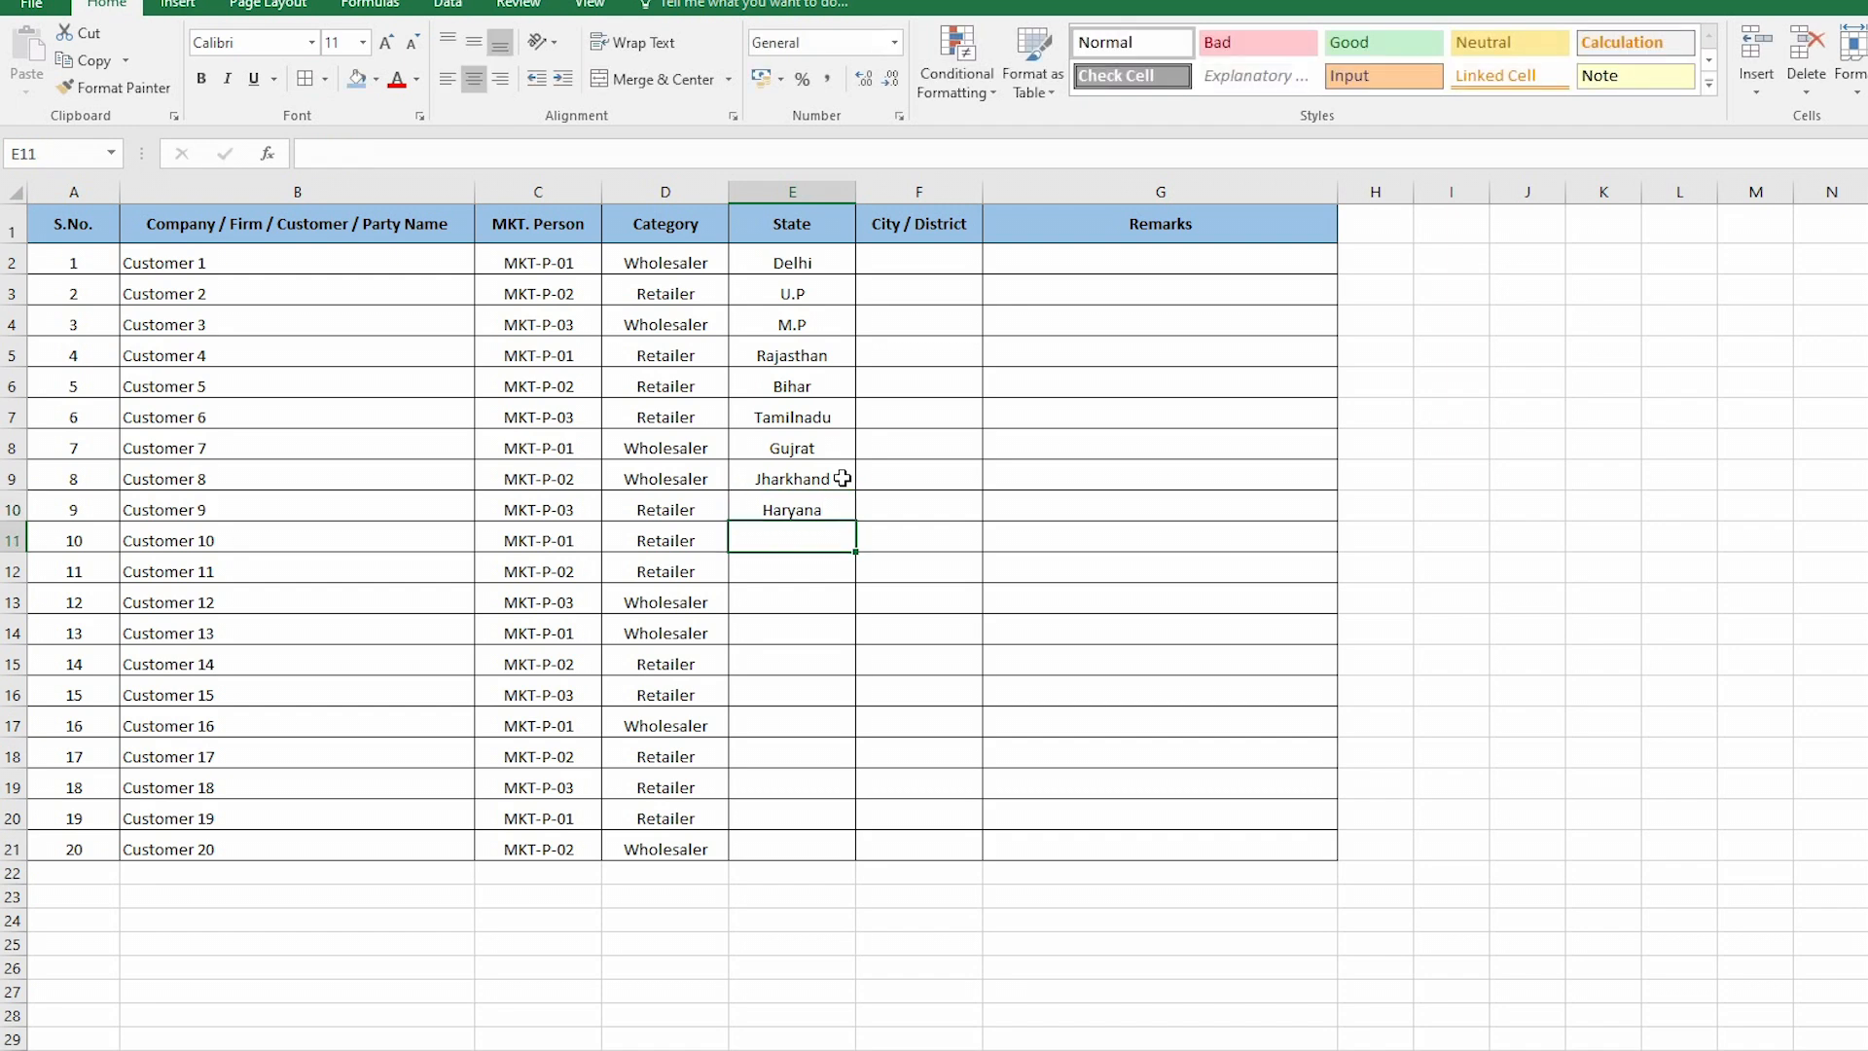
pyautogui.write('U')
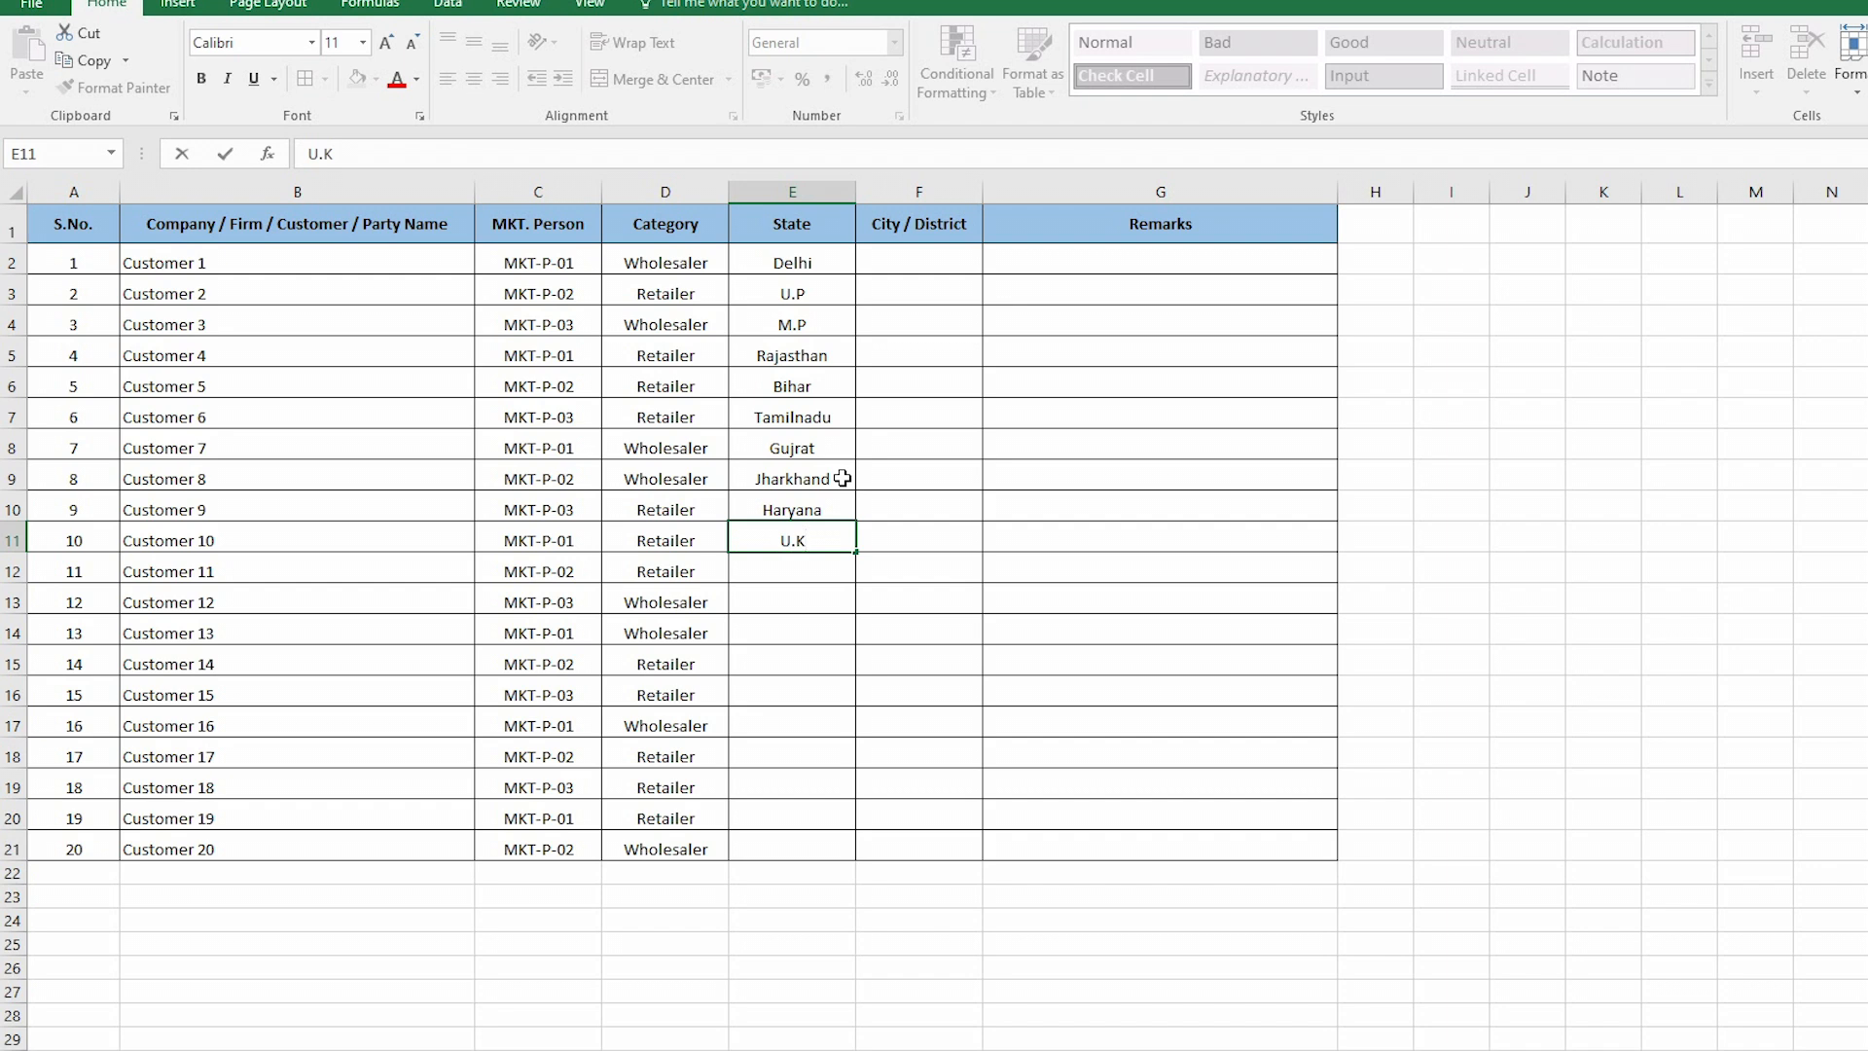
pyautogui.write('.K')
pyautogui.press('Return')
# Copy the states in E2:E11 to E12:E21.
pyautogui.moveTo(793, 263); pyautogui.dragTo(818, 545)
pyautogui.hotkey('ctrl', 'c')
pyautogui.click(813, 564)
pyautogui.hotkey('ctrl', 'v')
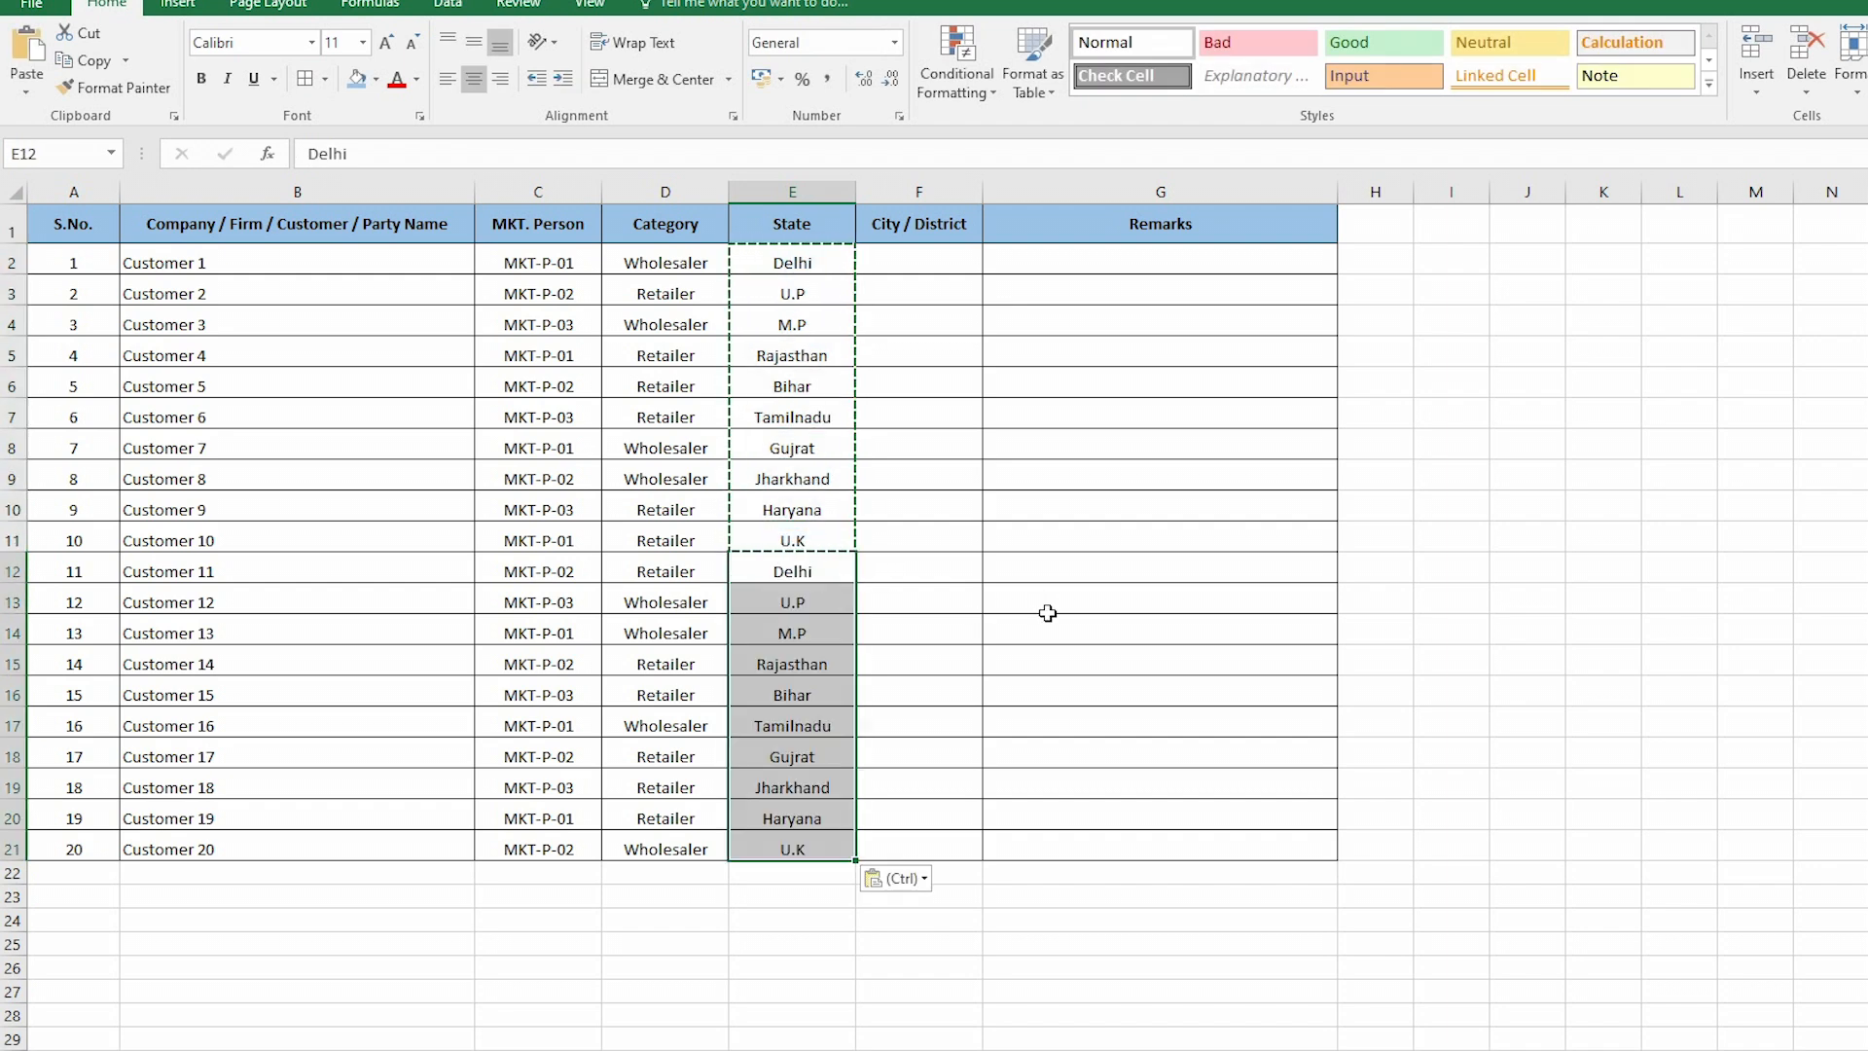
pyautogui.click(1055, 691)
pyautogui.press('Escape')
# Enter Delhi, Ghaziabad and Noida in F2:F4 of the City / District column.
pyautogui.click(940, 264)
pyautogui.write('Delhi')
pyautogui.press('Return')
pyautogui.write('G')
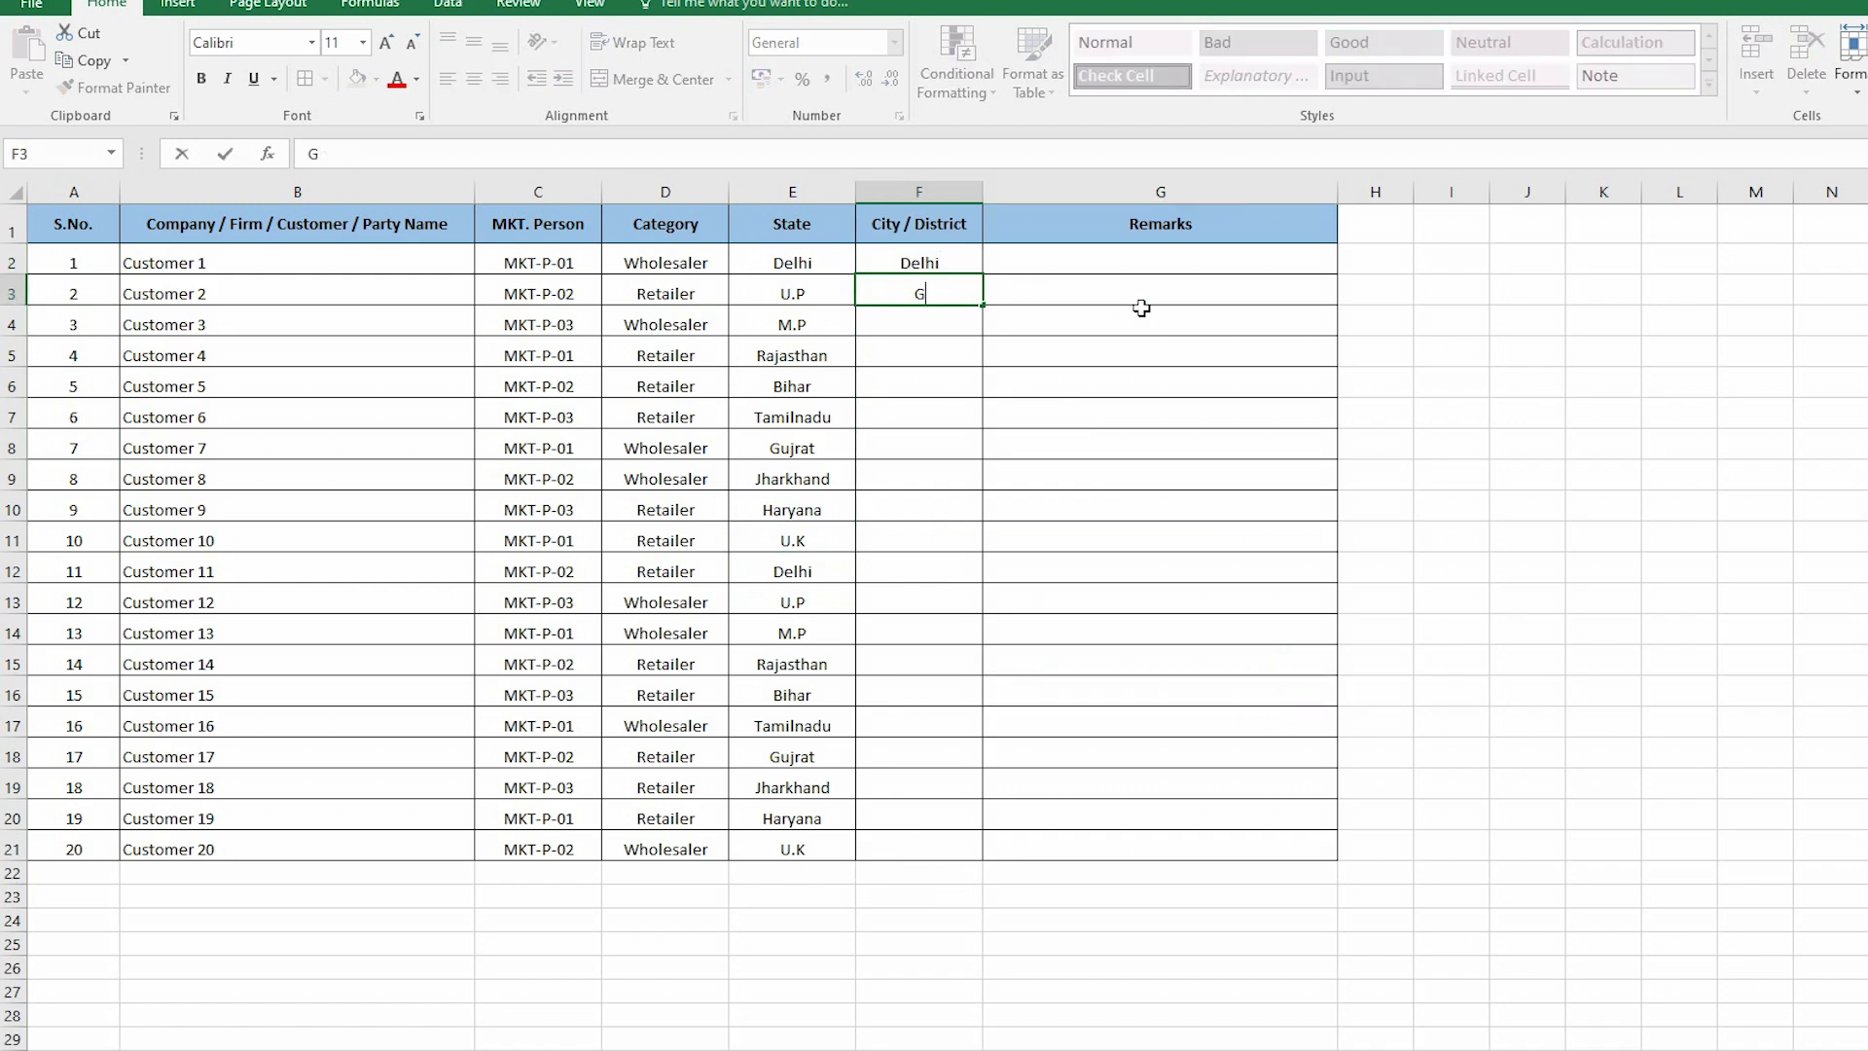
pyautogui.write('haziabad')
pyautogui.press('Return')
pyautogui.write('Noida')
pyautogui.press('Return')
pyautogui.write('Meerut')
pyautogui.press('BackSpace')
pyautogui.press('BackSpace')
pyautogui.press('BackSpace')
pyautogui.press('BackSpace')
pyautogui.press('BackSpace')
pyautogui.press('BackSpace')
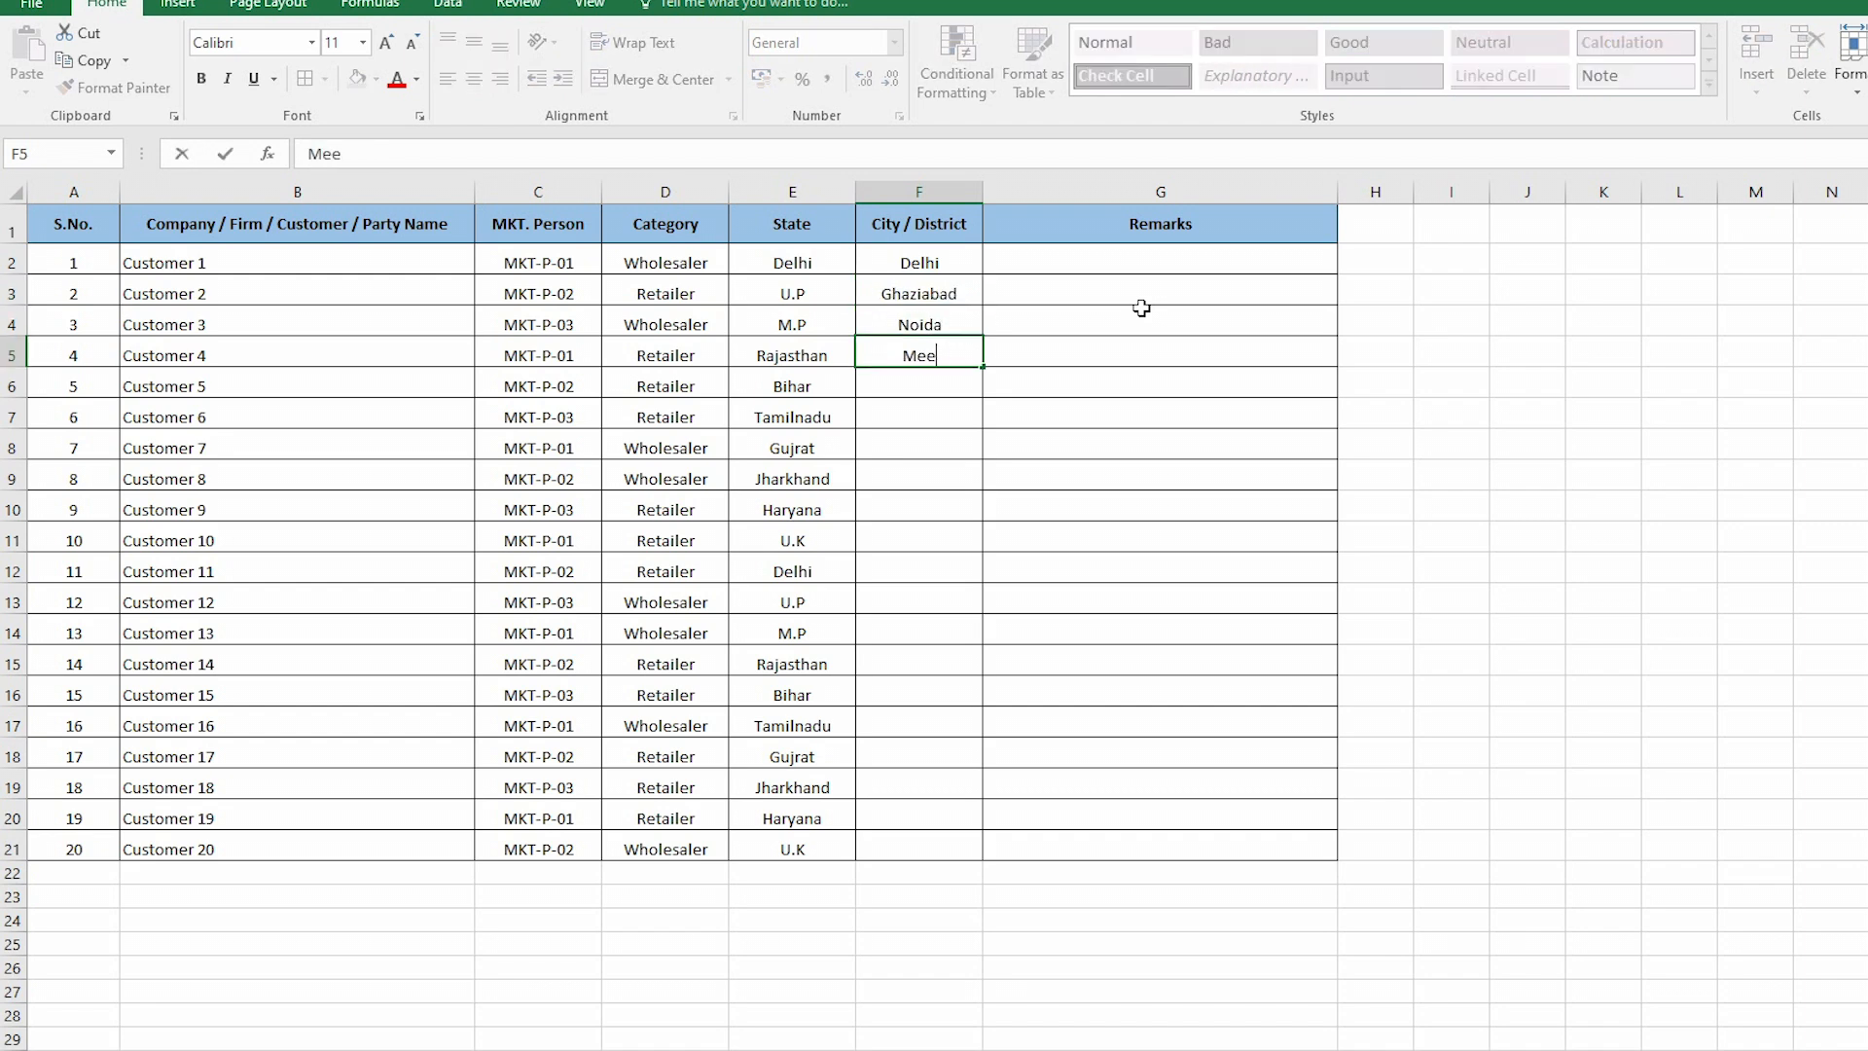
pyautogui.press('Escape')
# Move Noida from F4 to F13, the second U.P row in the City / District column.
pyautogui.press('Up')
pyautogui.hotkey('ctrl', 'x')
pyautogui.press('Down')
pyautogui.press('Down')
pyautogui.press('Down')
pyautogui.press('Down')
pyautogui.press('Down')
pyautogui.press('Down')
pyautogui.press('Down')
pyautogui.press('Down')
pyautogui.press('Down')
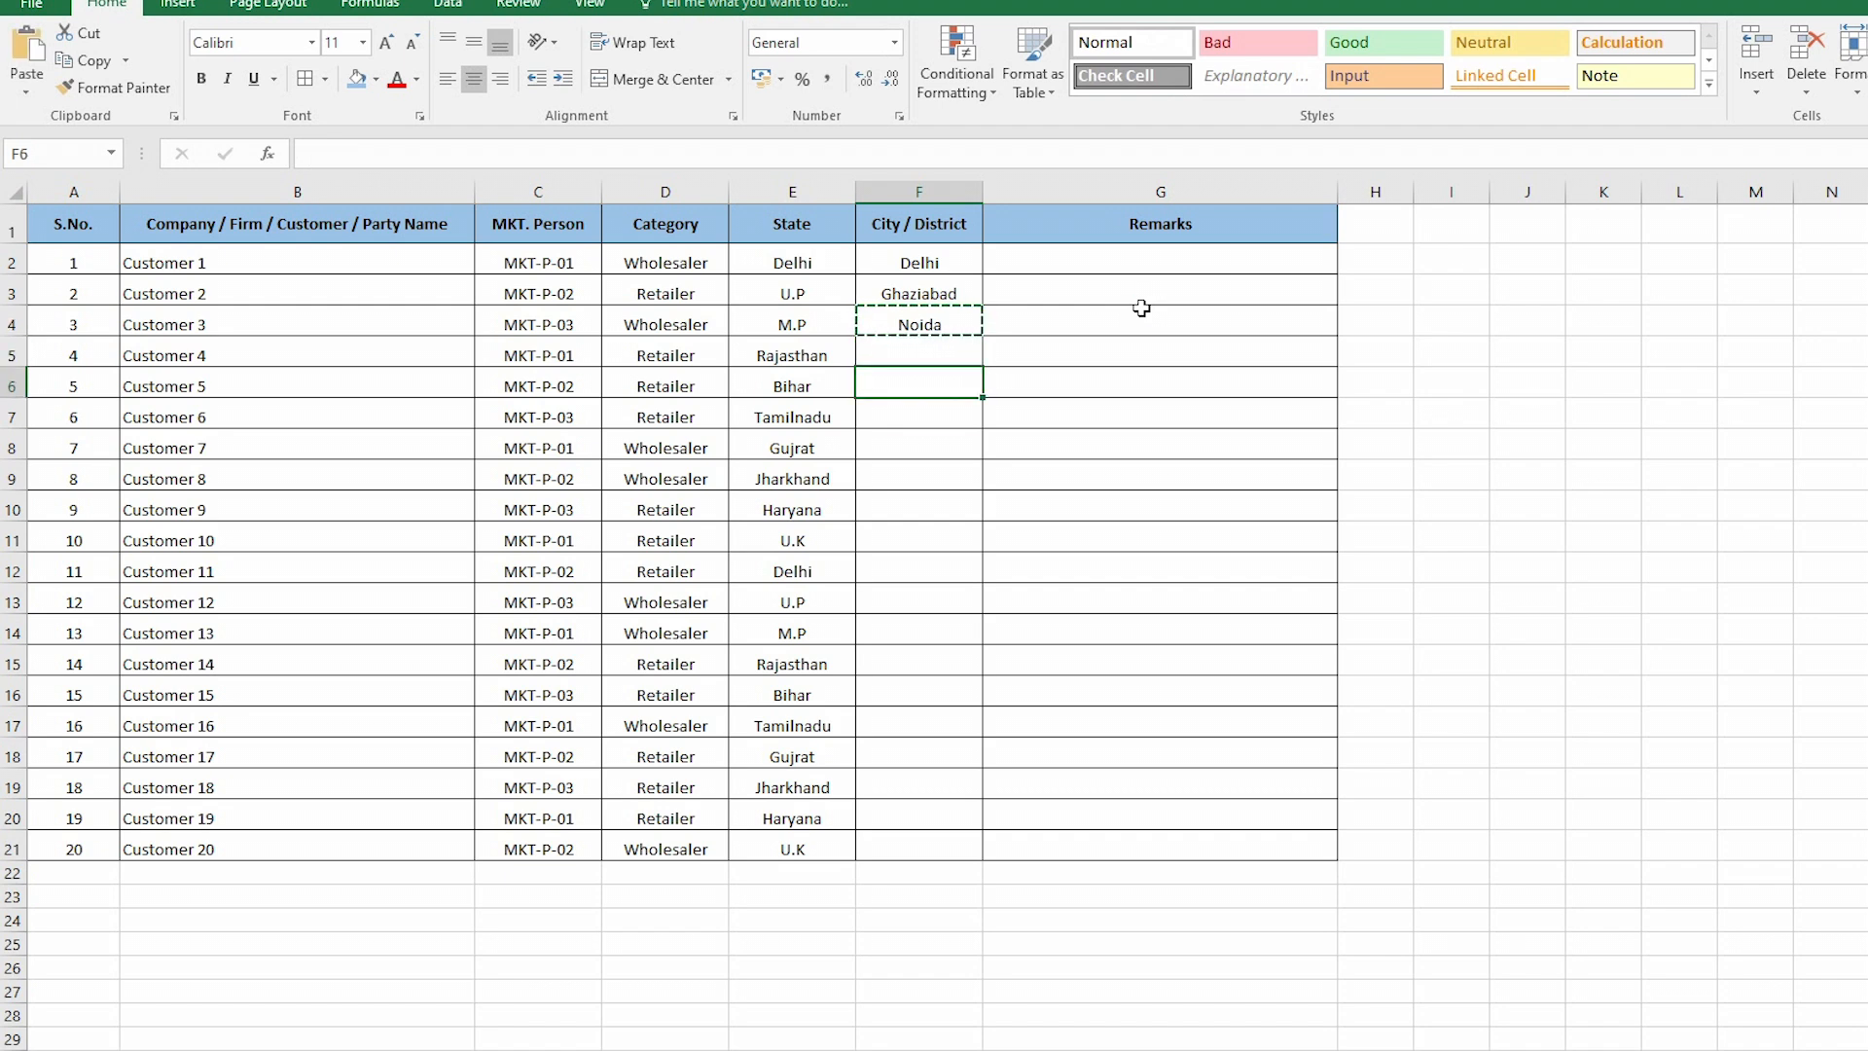
pyautogui.hotkey('ctrl', 'v')
# Enter Gwailor in F4 as the city for the M.P row of Customer 3.
pyautogui.press('Up')
pyautogui.press('Up')
pyautogui.hotkey('ctrl', 'Up')
pyautogui.hotkey('ctrl', 'Up')
pyautogui.press('Down')
pyautogui.press('Down')
pyautogui.press('Down')
pyautogui.write('Gwailor')
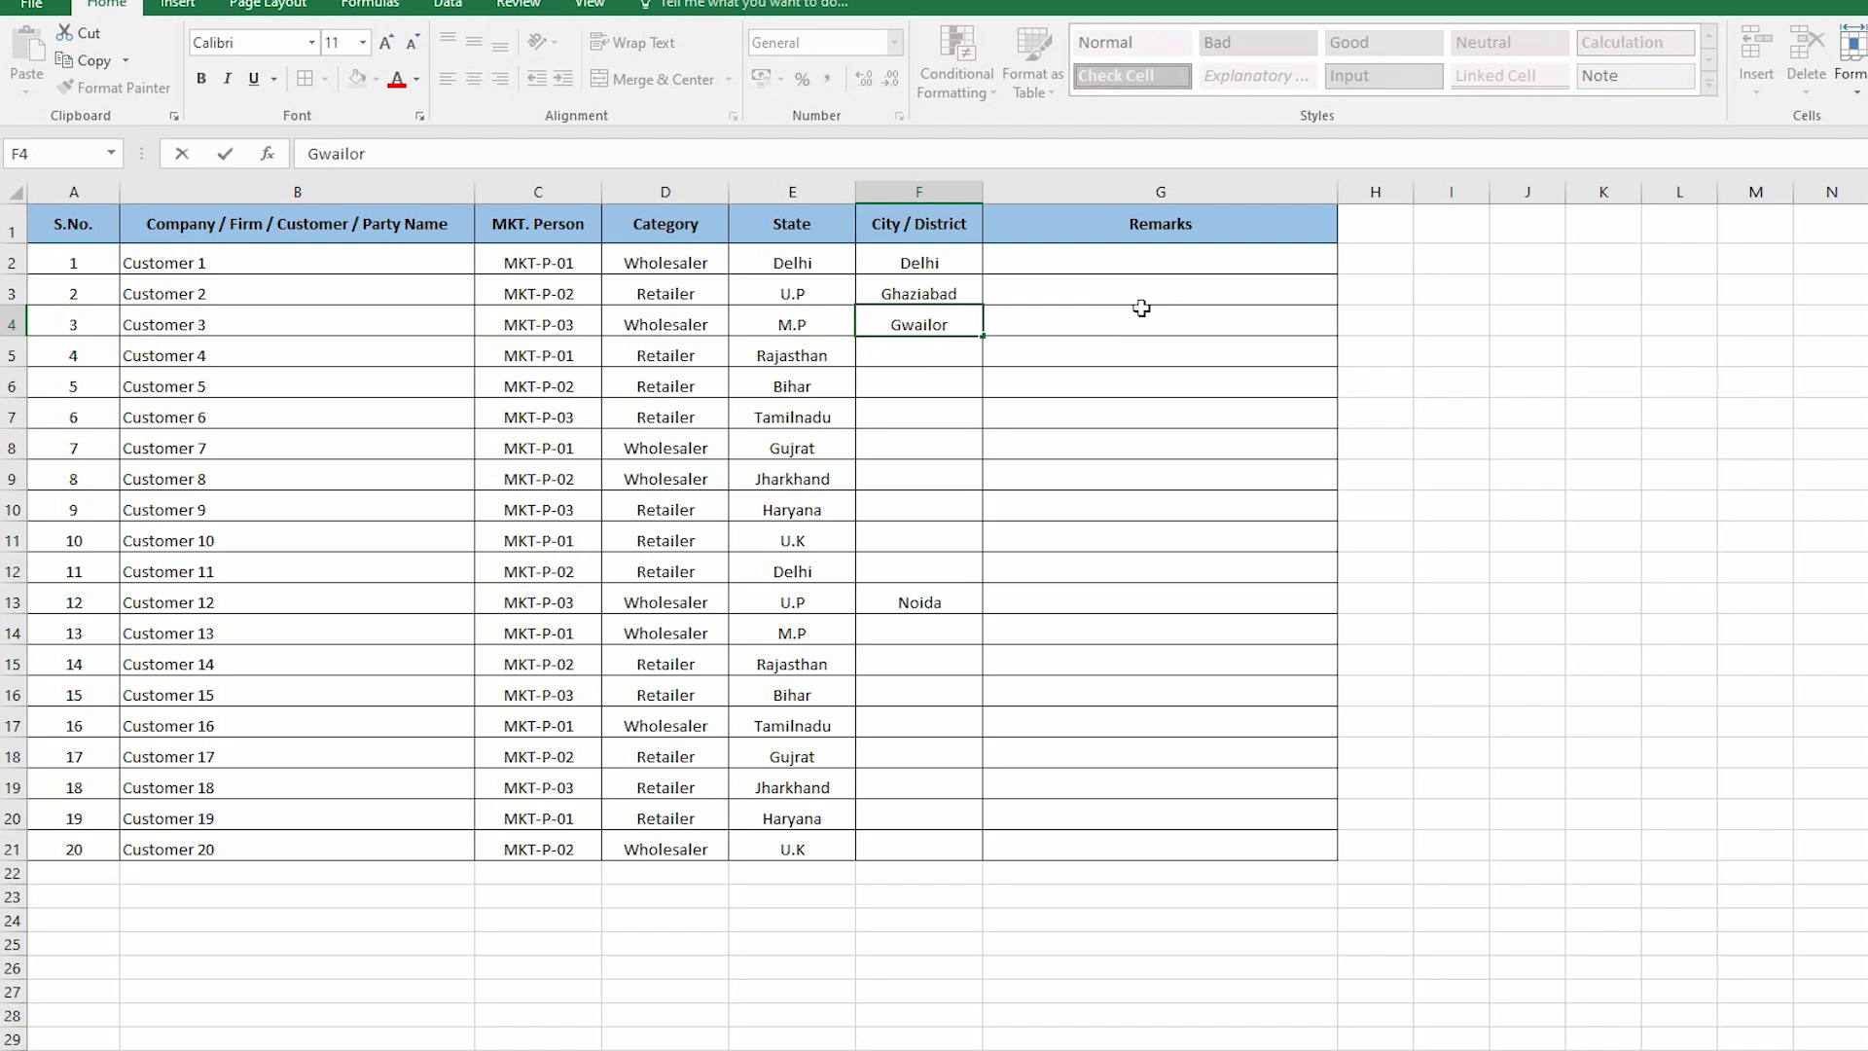
pyautogui.press('Return')
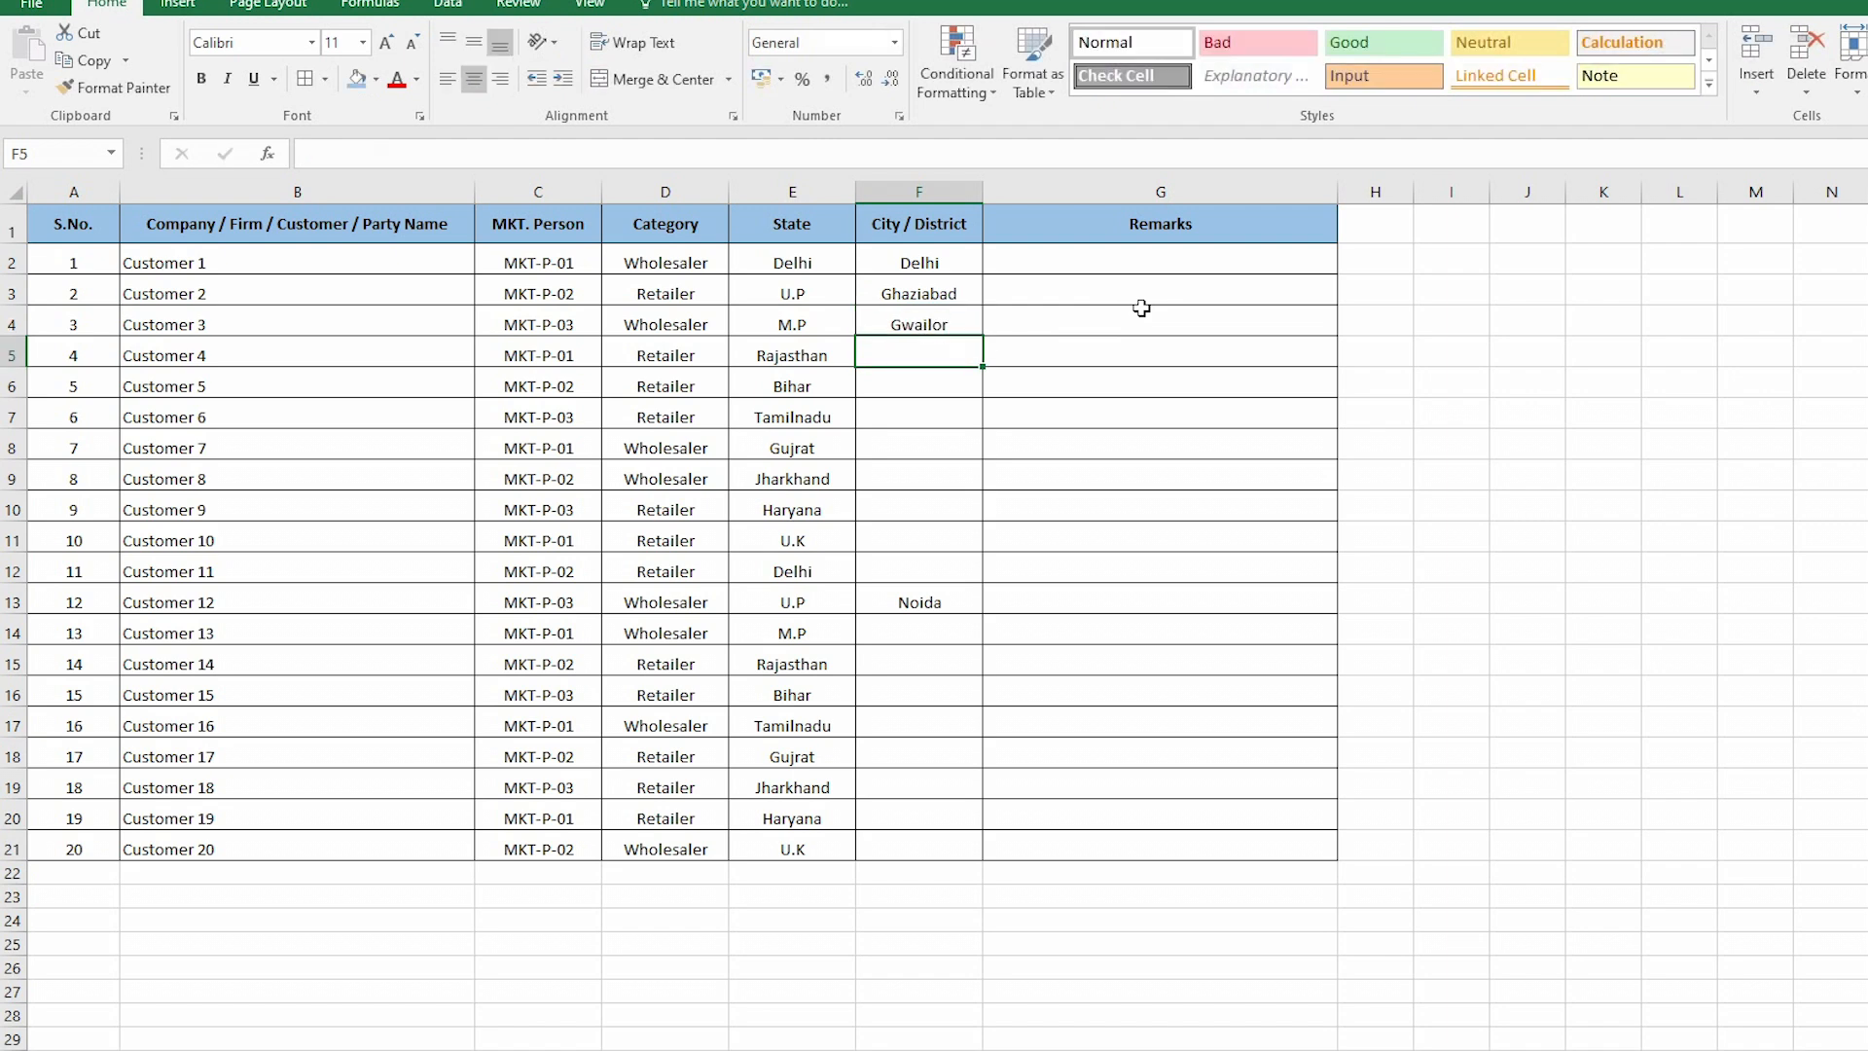
# Enter Jaipur, Gaya and Chennai in F5:F7 as the cities for Customers 4 to 6.
pyautogui.write('Japipur')
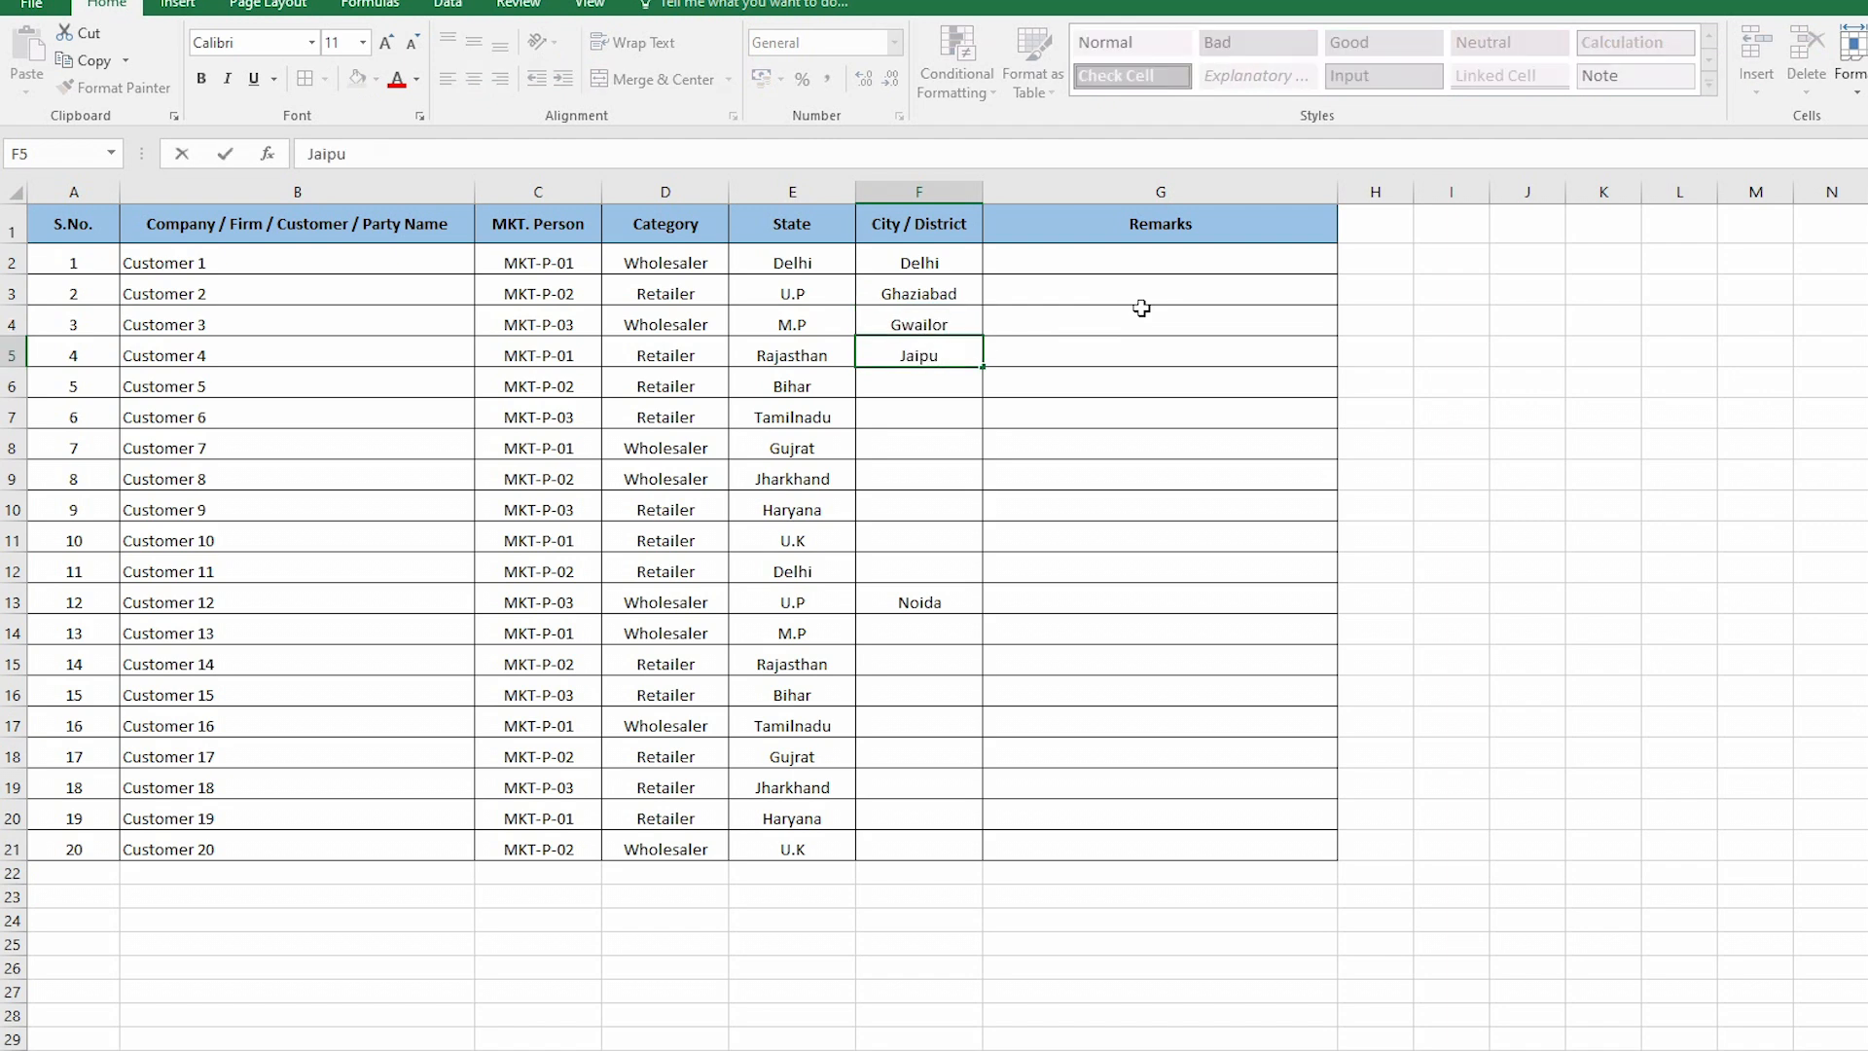
pyautogui.press('Return')
pyautogui.write('Gaya')
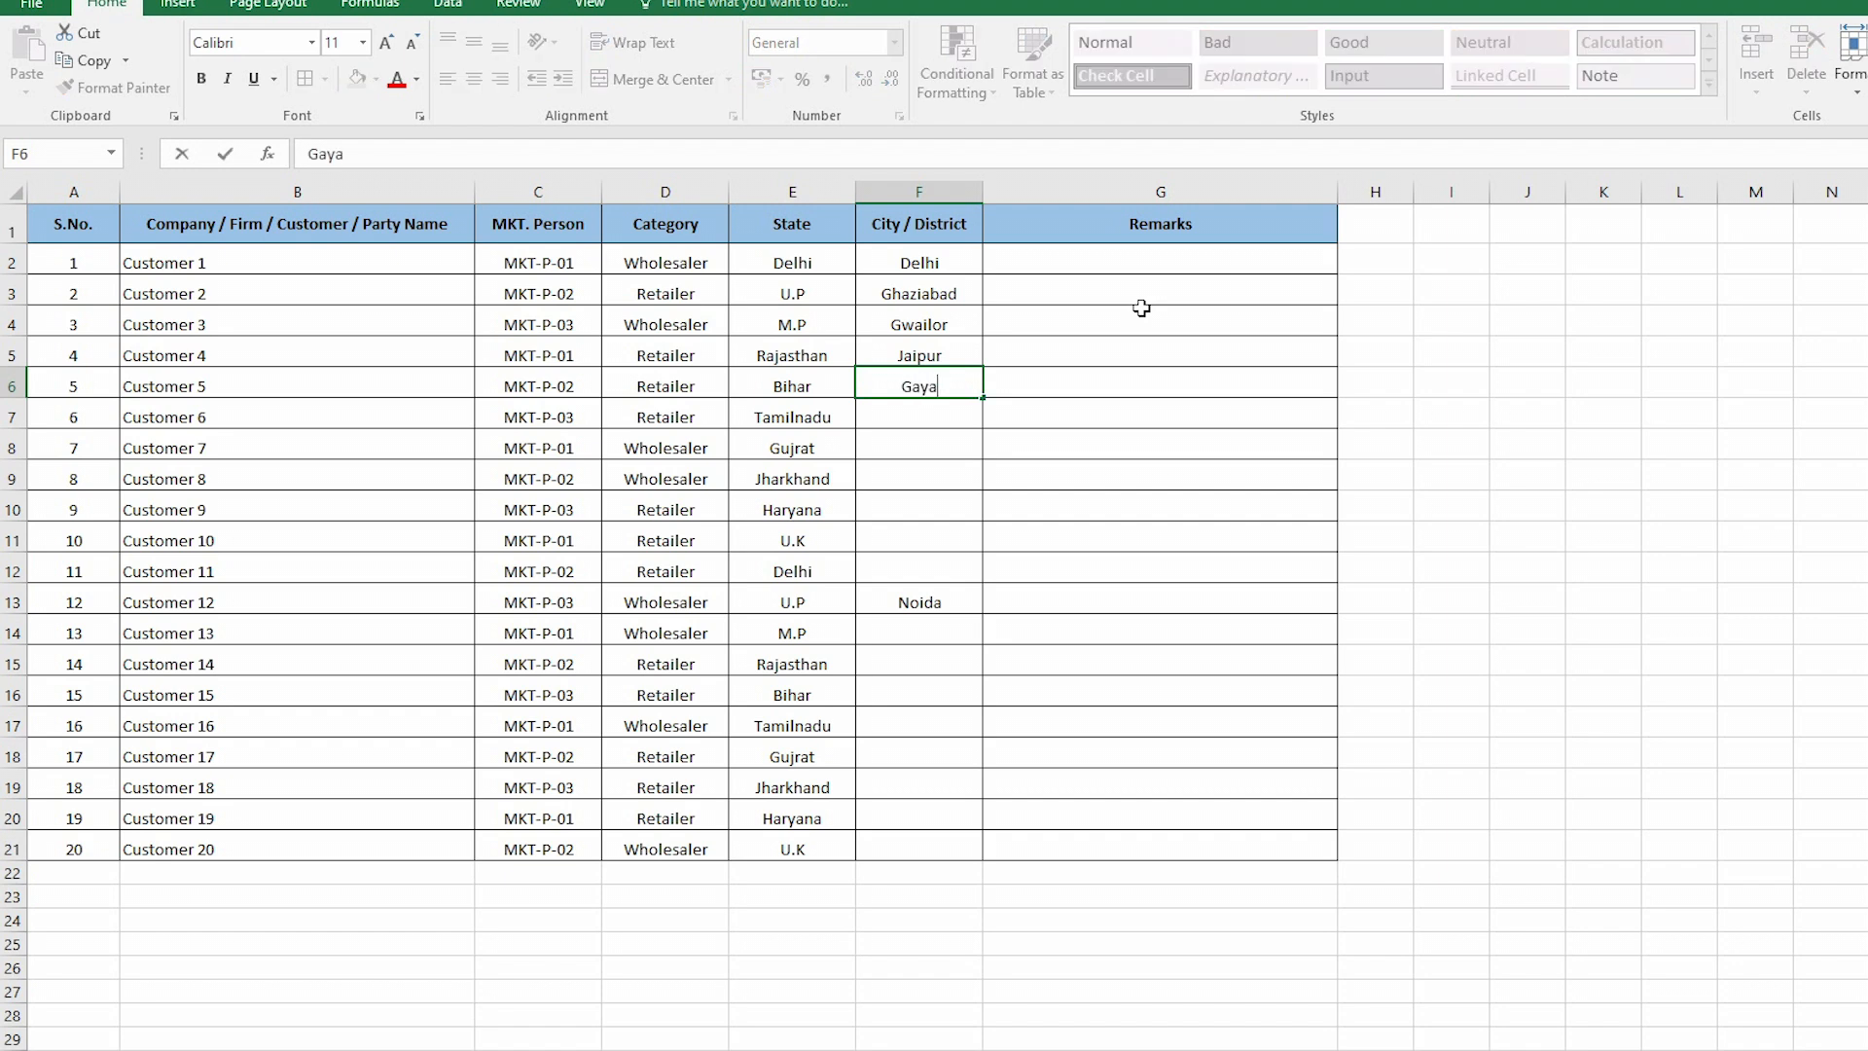
pyautogui.press('Return')
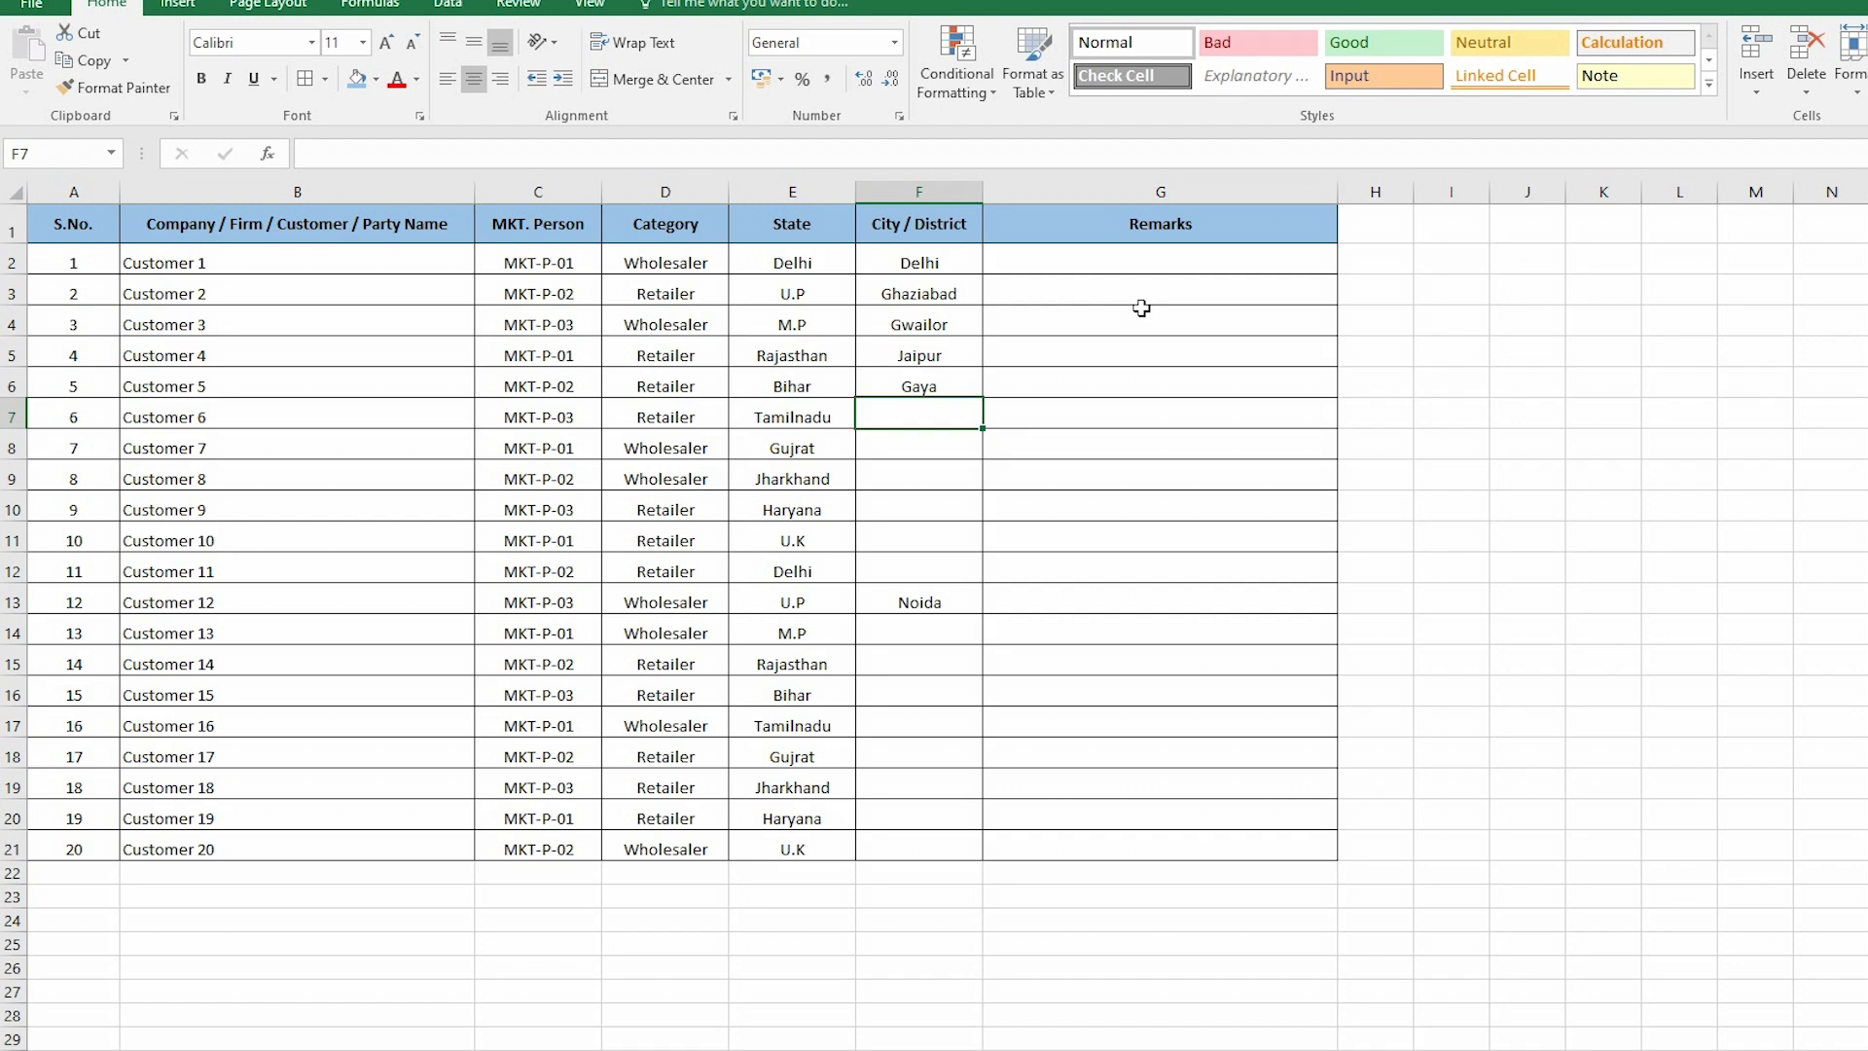
pyautogui.write('Chennai')
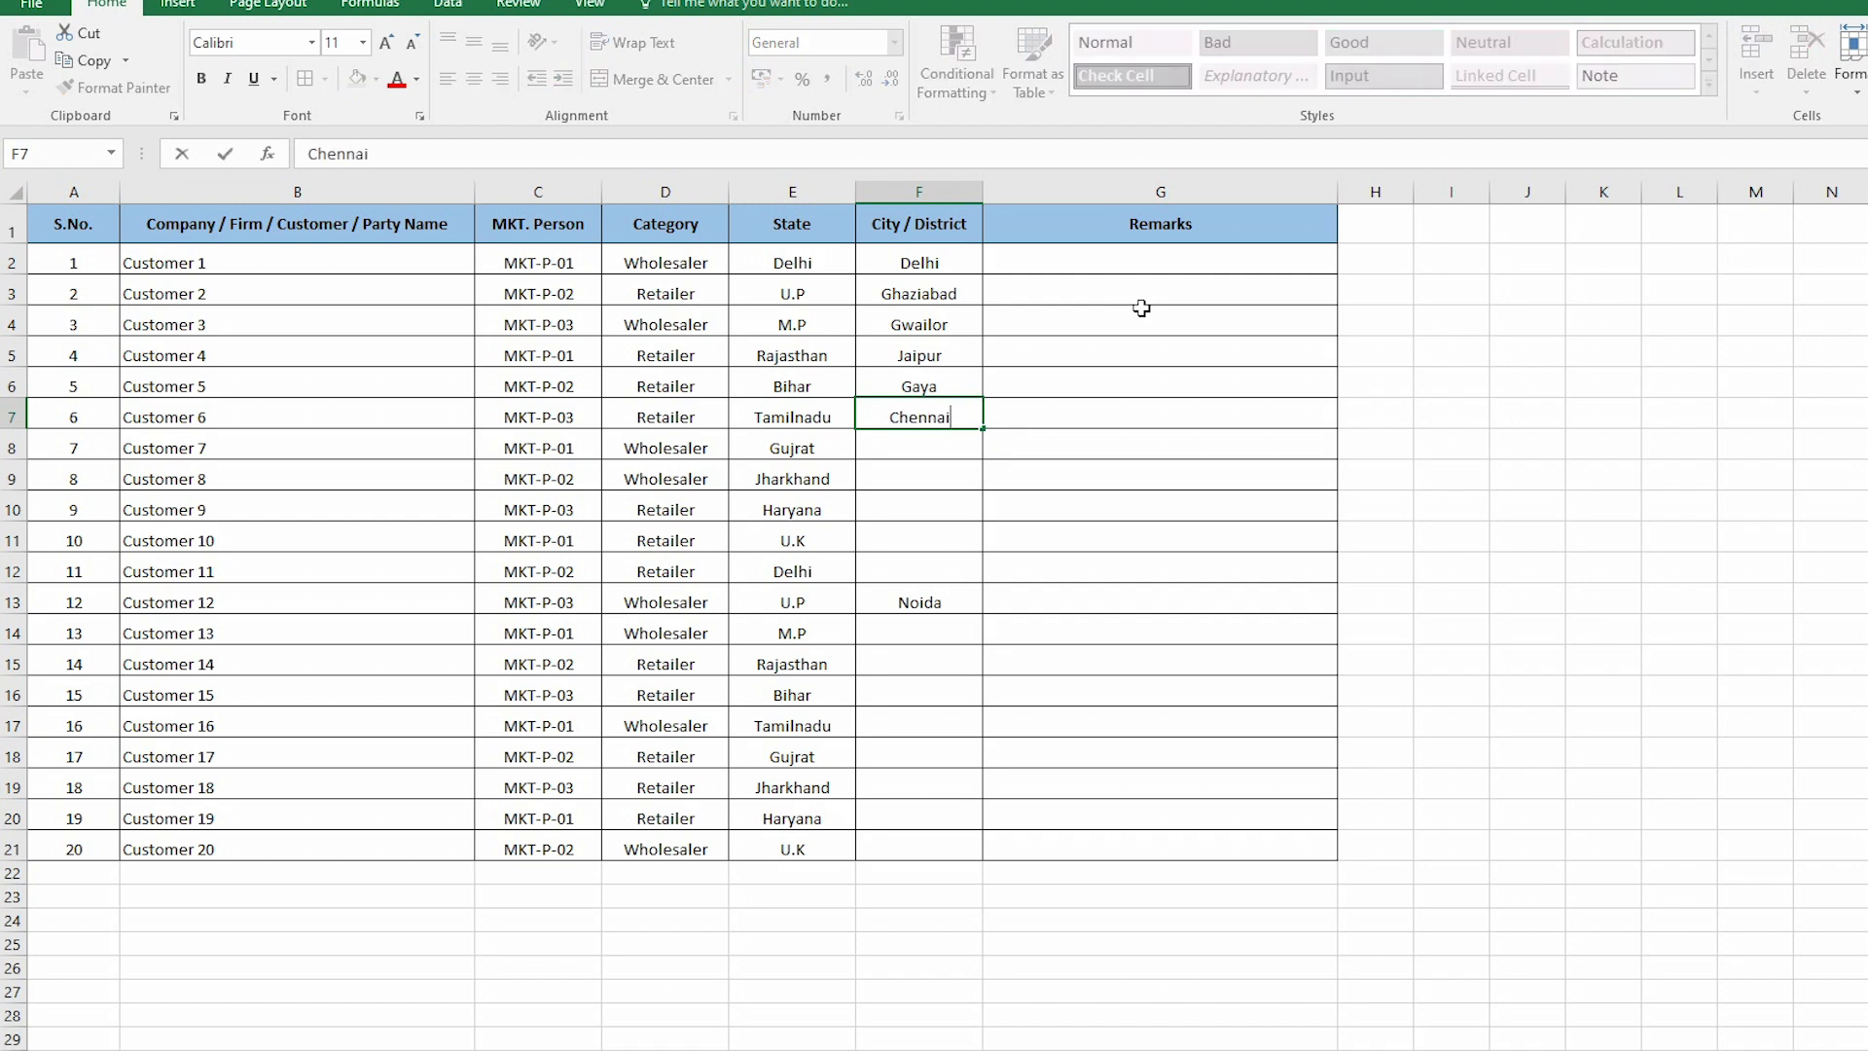
pyautogui.press('Return')
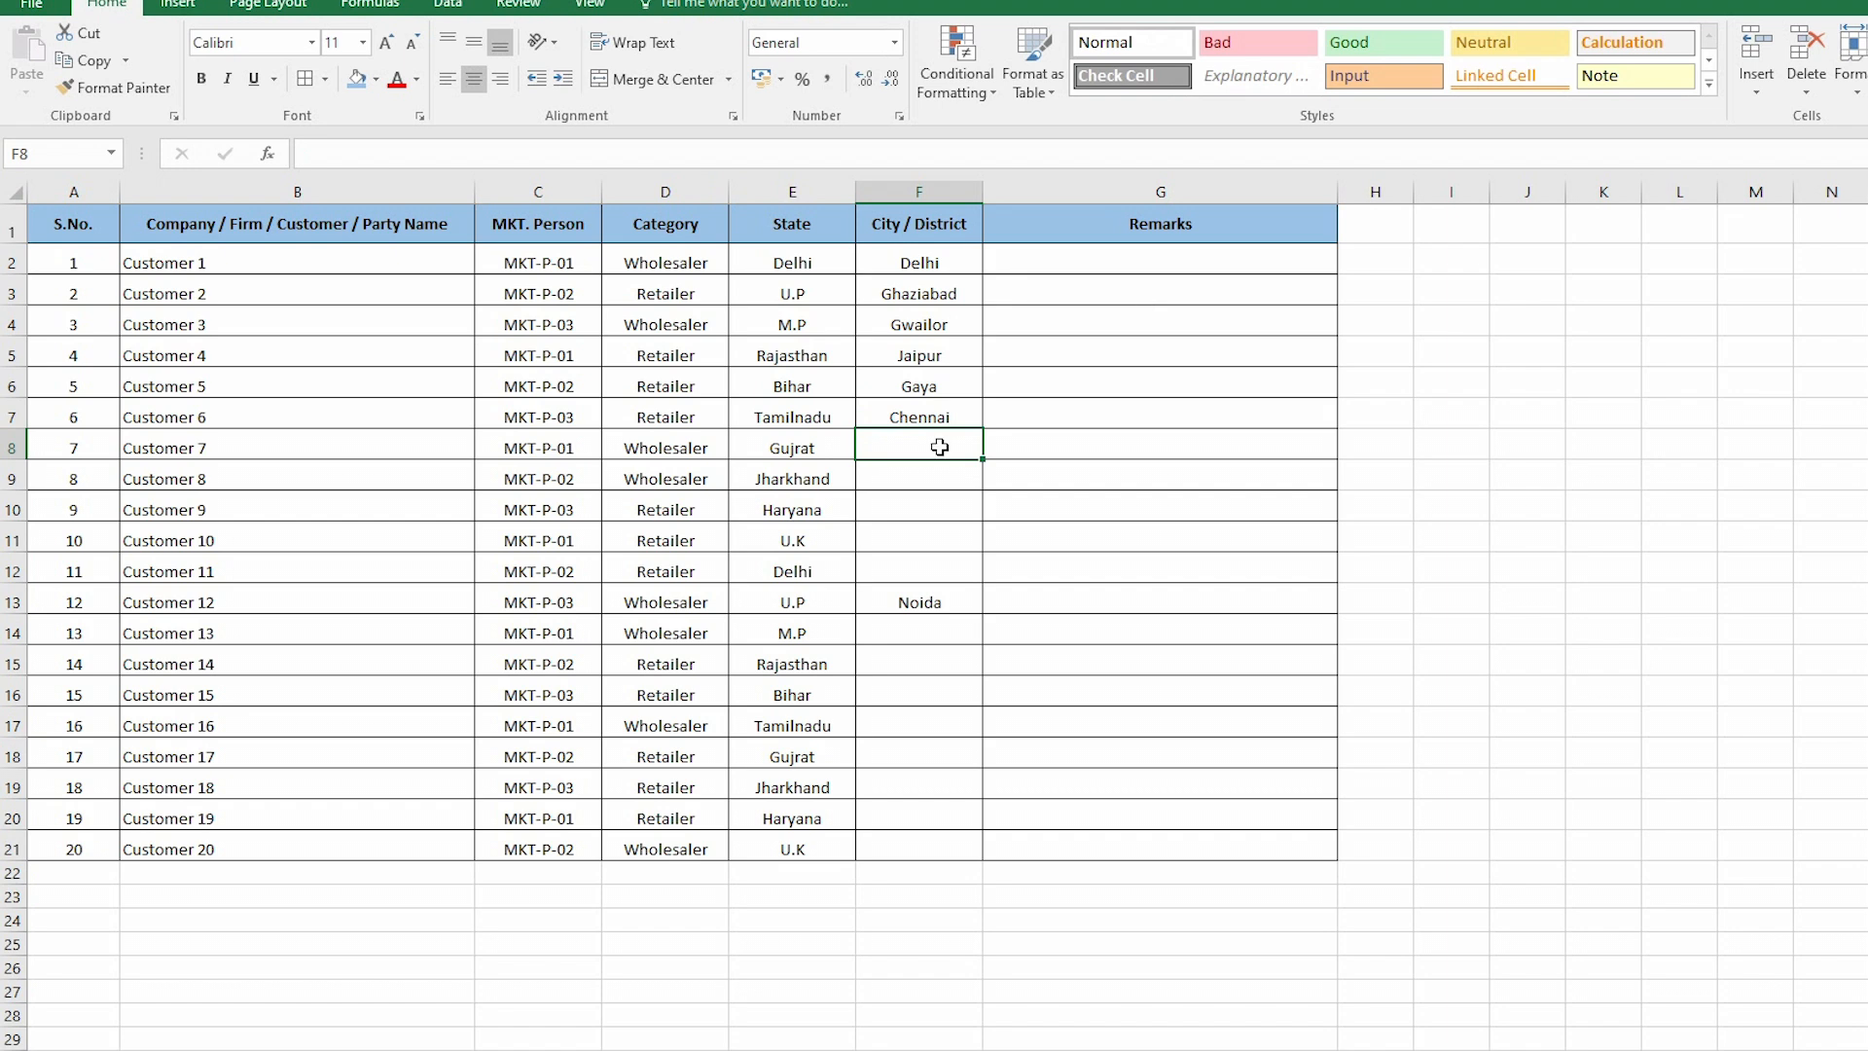
# Enter Ahmedabad, Ranchi, Gurugram and Rishikesh in F8:F11 of the City / District column.
pyautogui.write('Ahe')
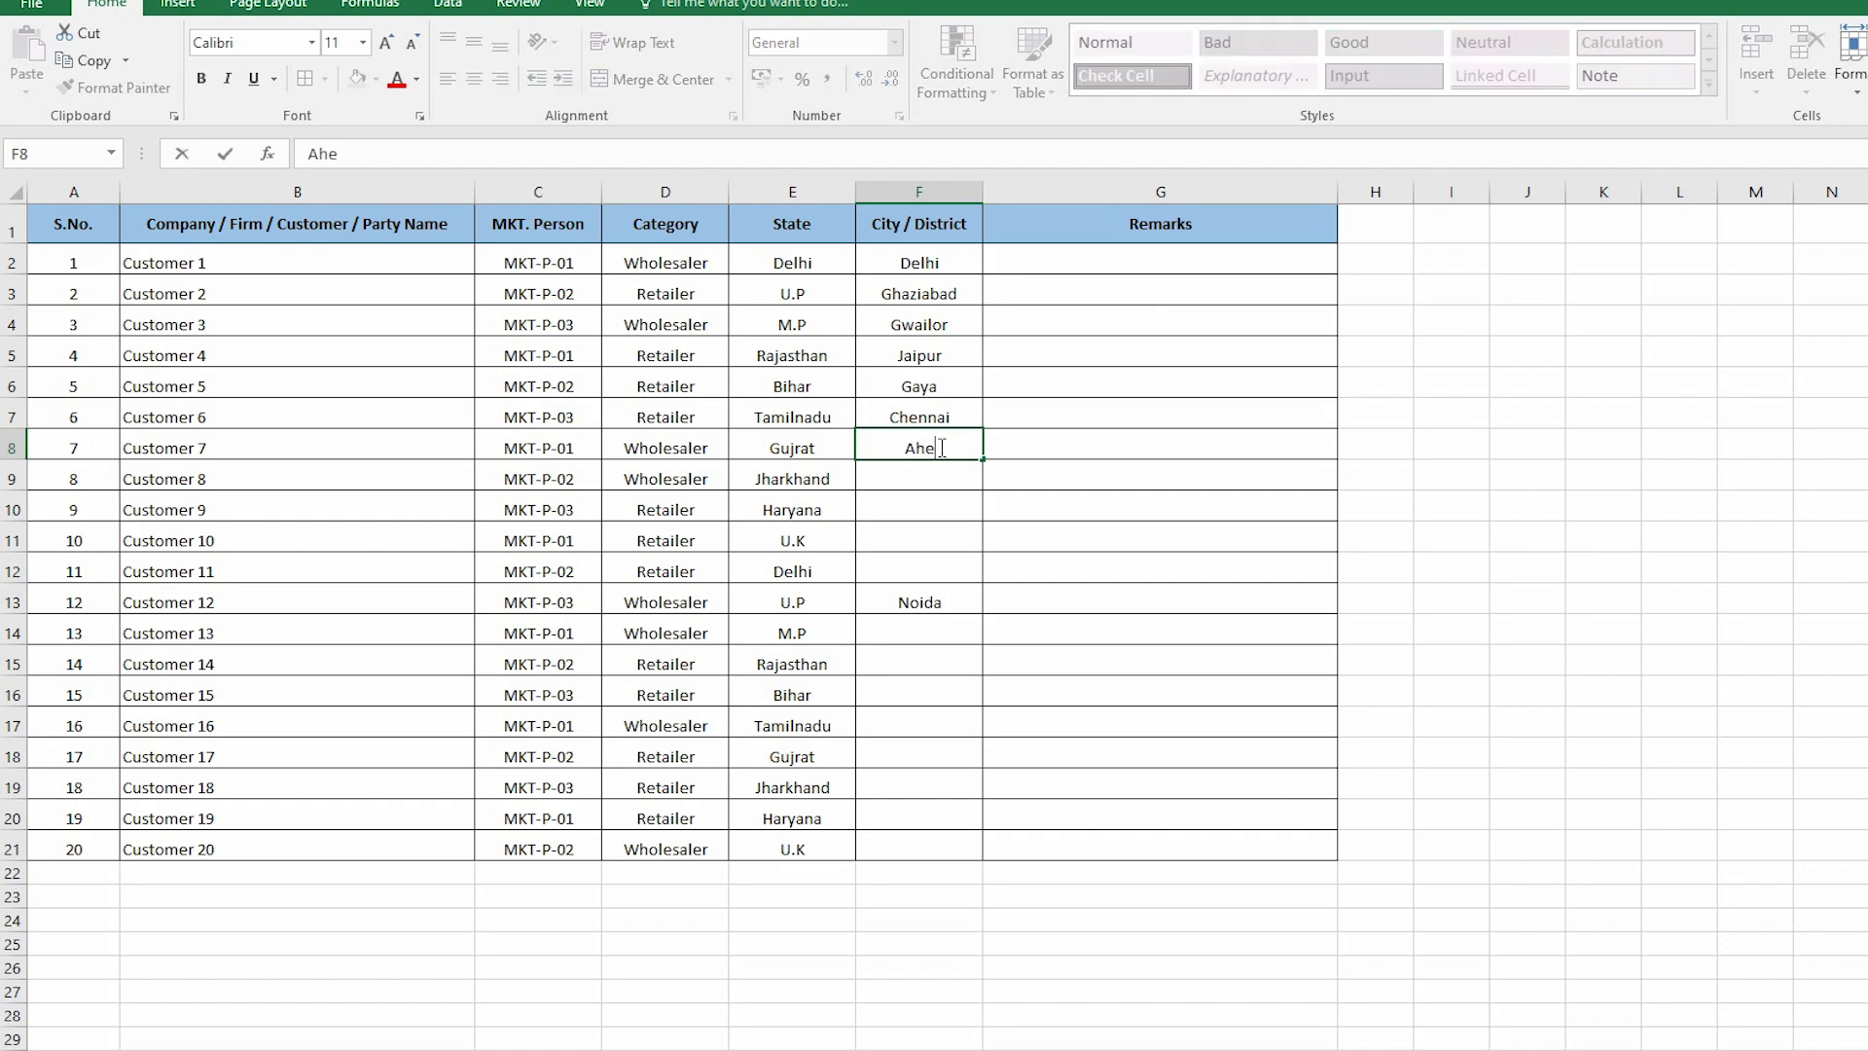
pyautogui.write('medabad')
pyautogui.press('Return')
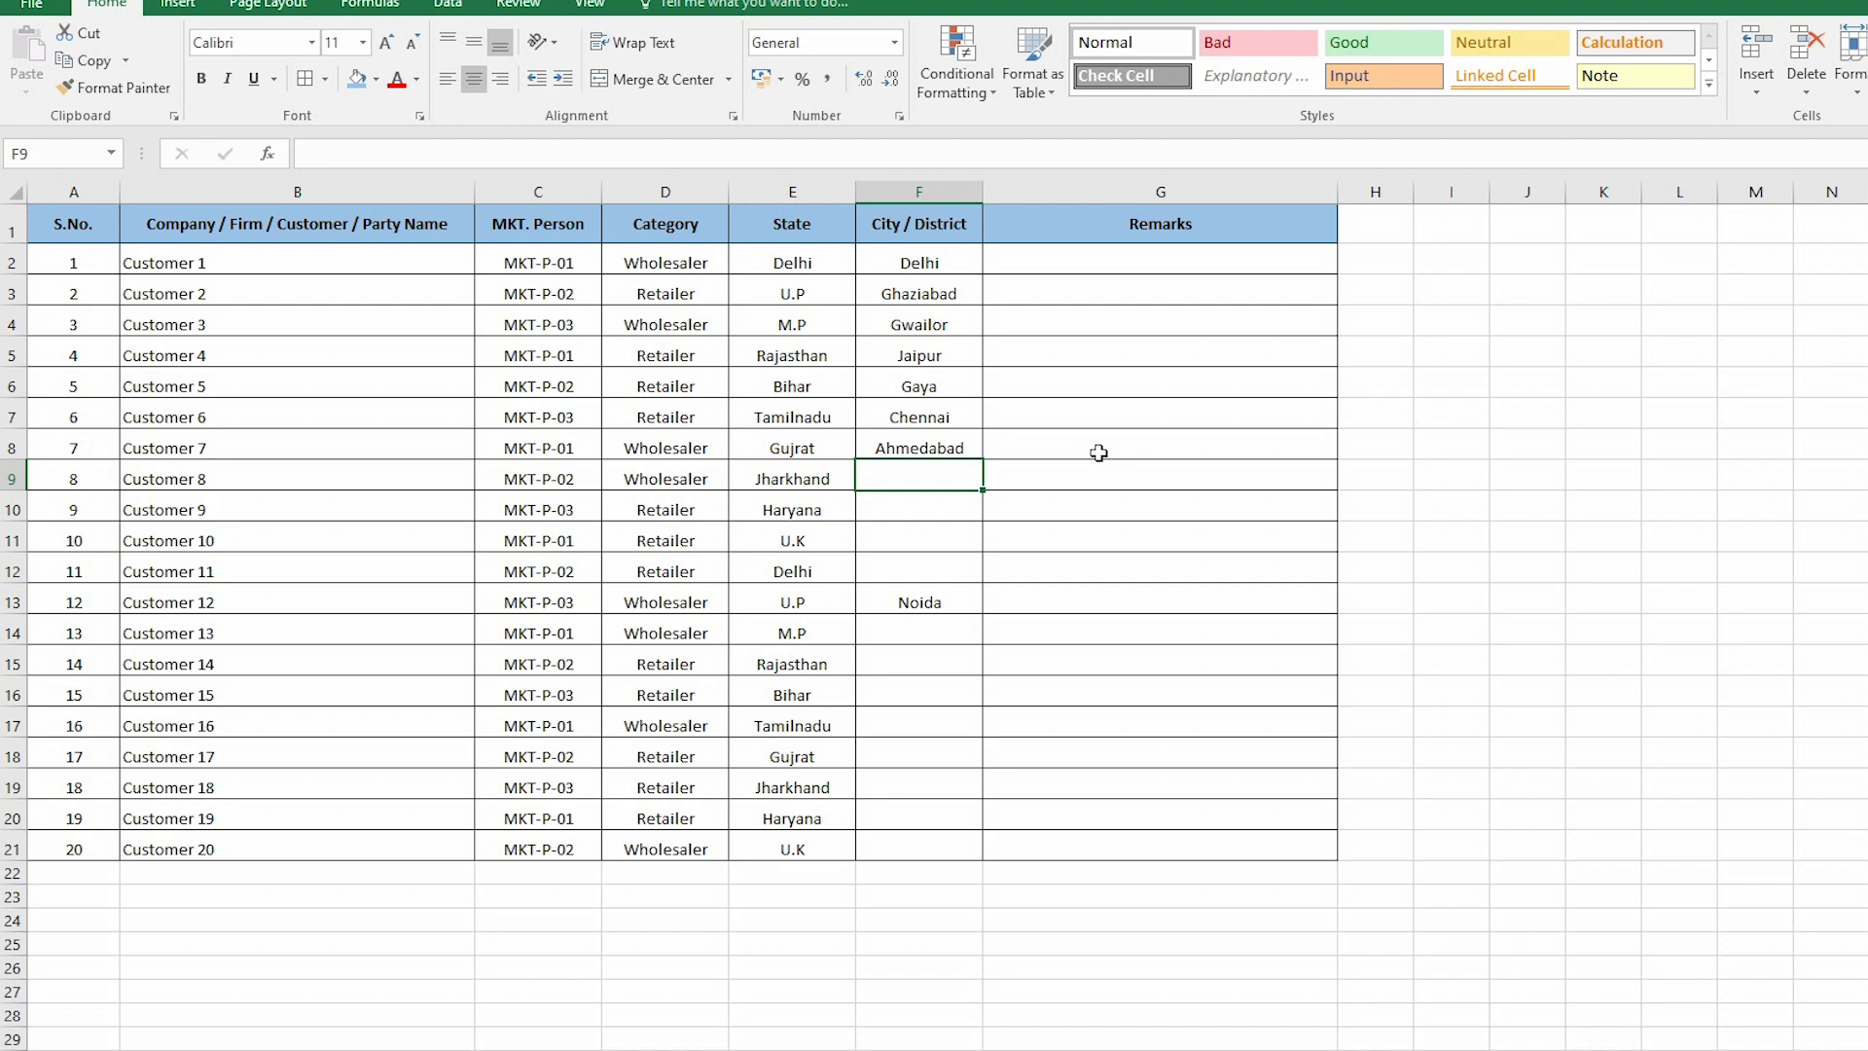
pyautogui.write('Ranchi')
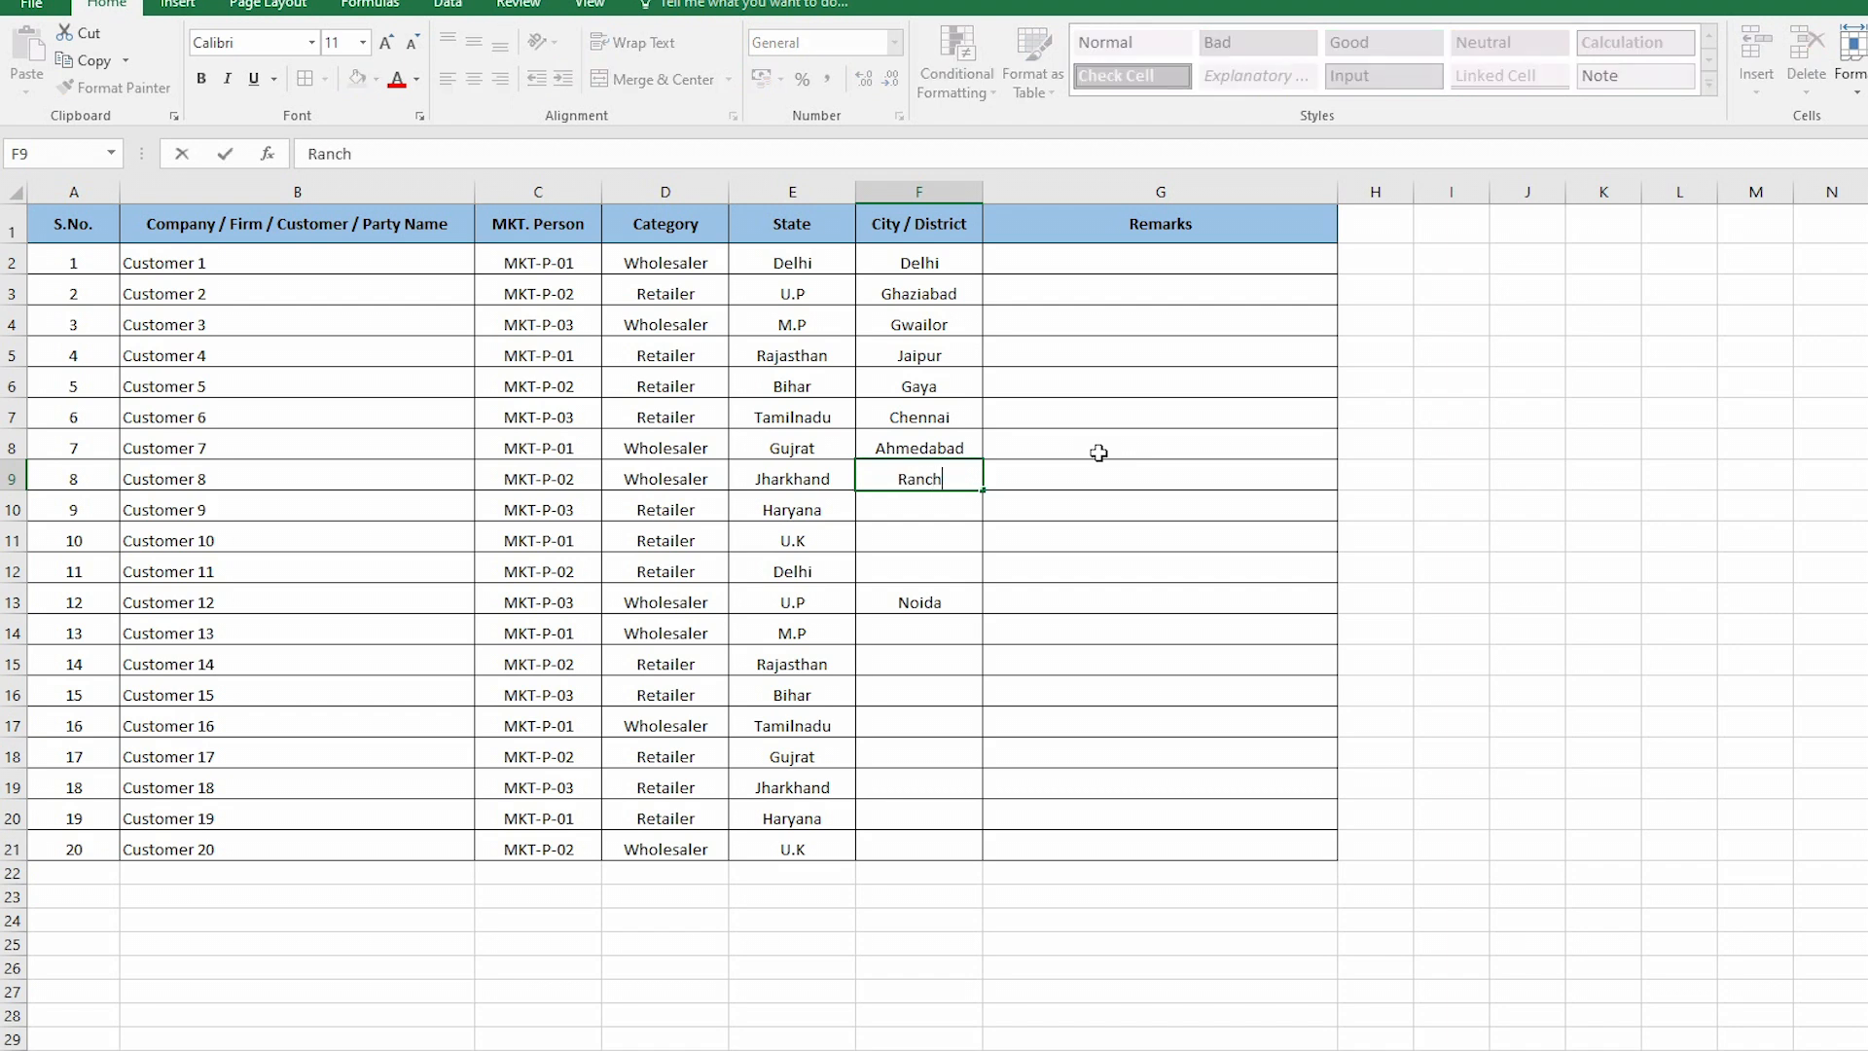
pyautogui.press('Return')
pyautogui.write('Gurugram')
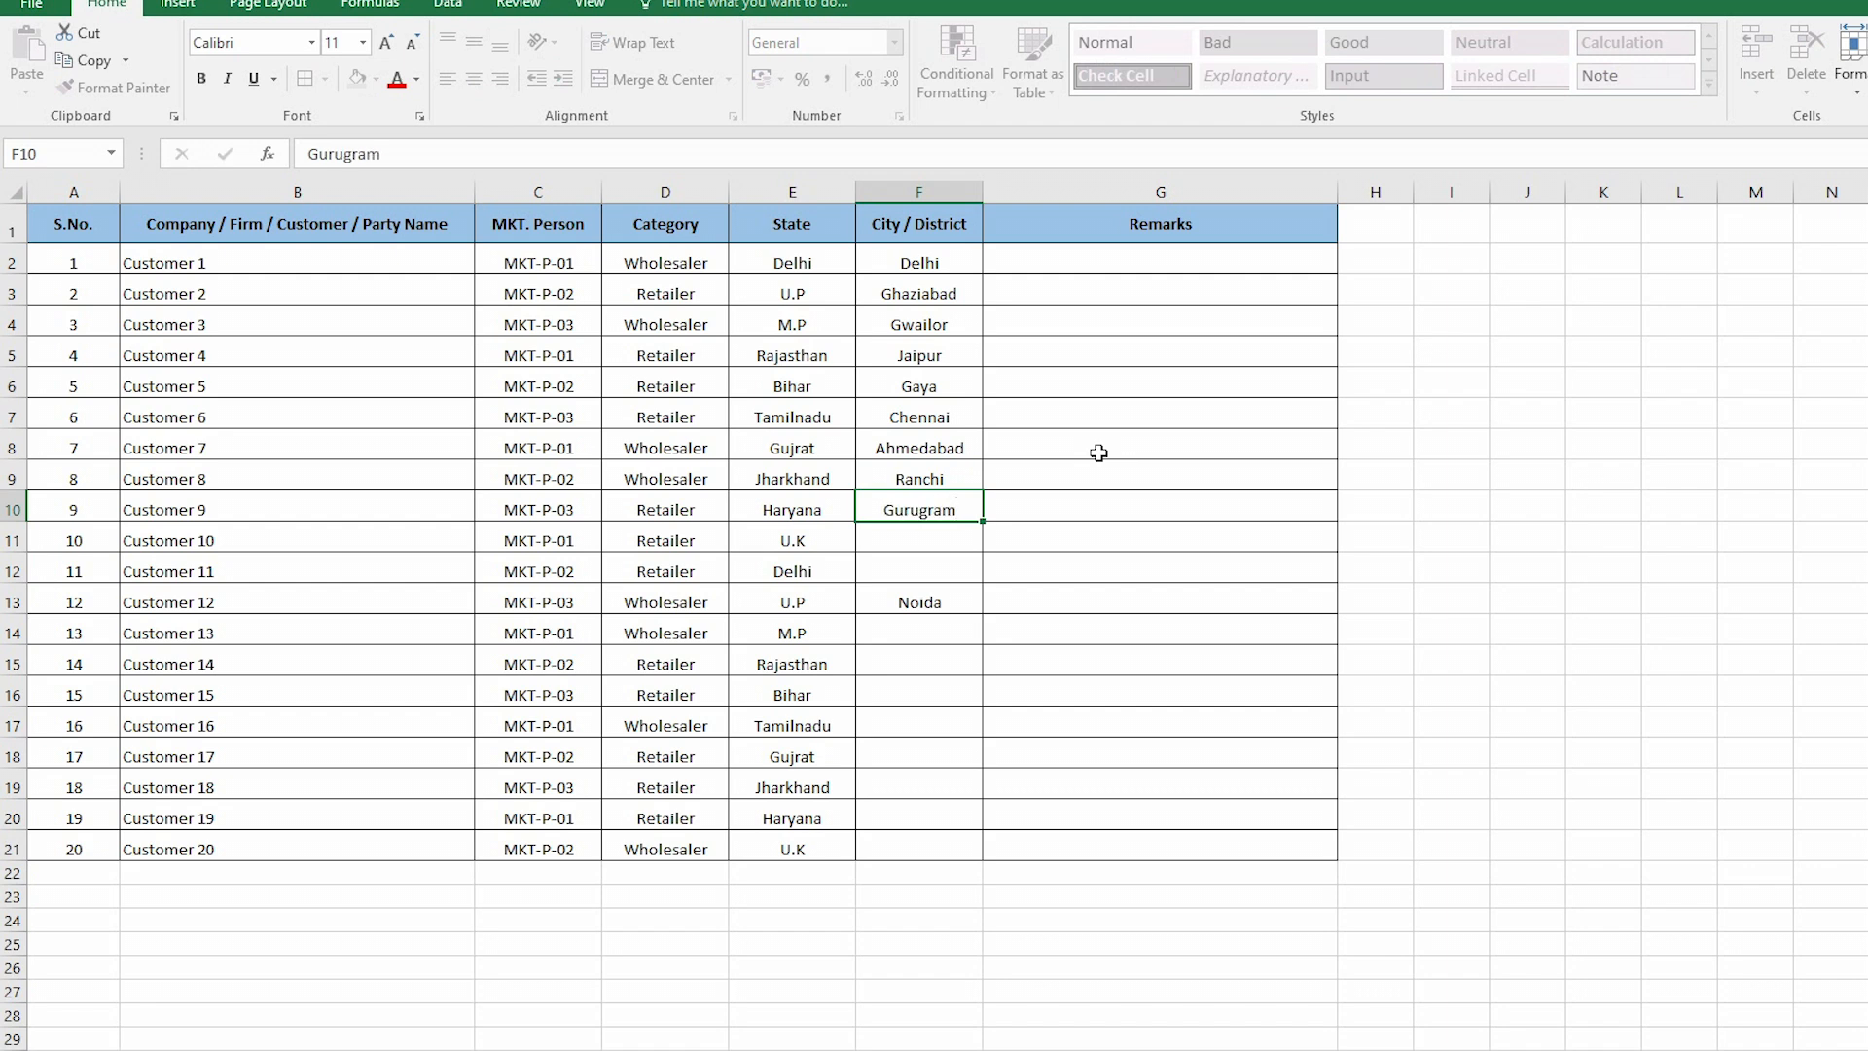
pyautogui.press('Return')
pyautogui.write('Rishikesh')
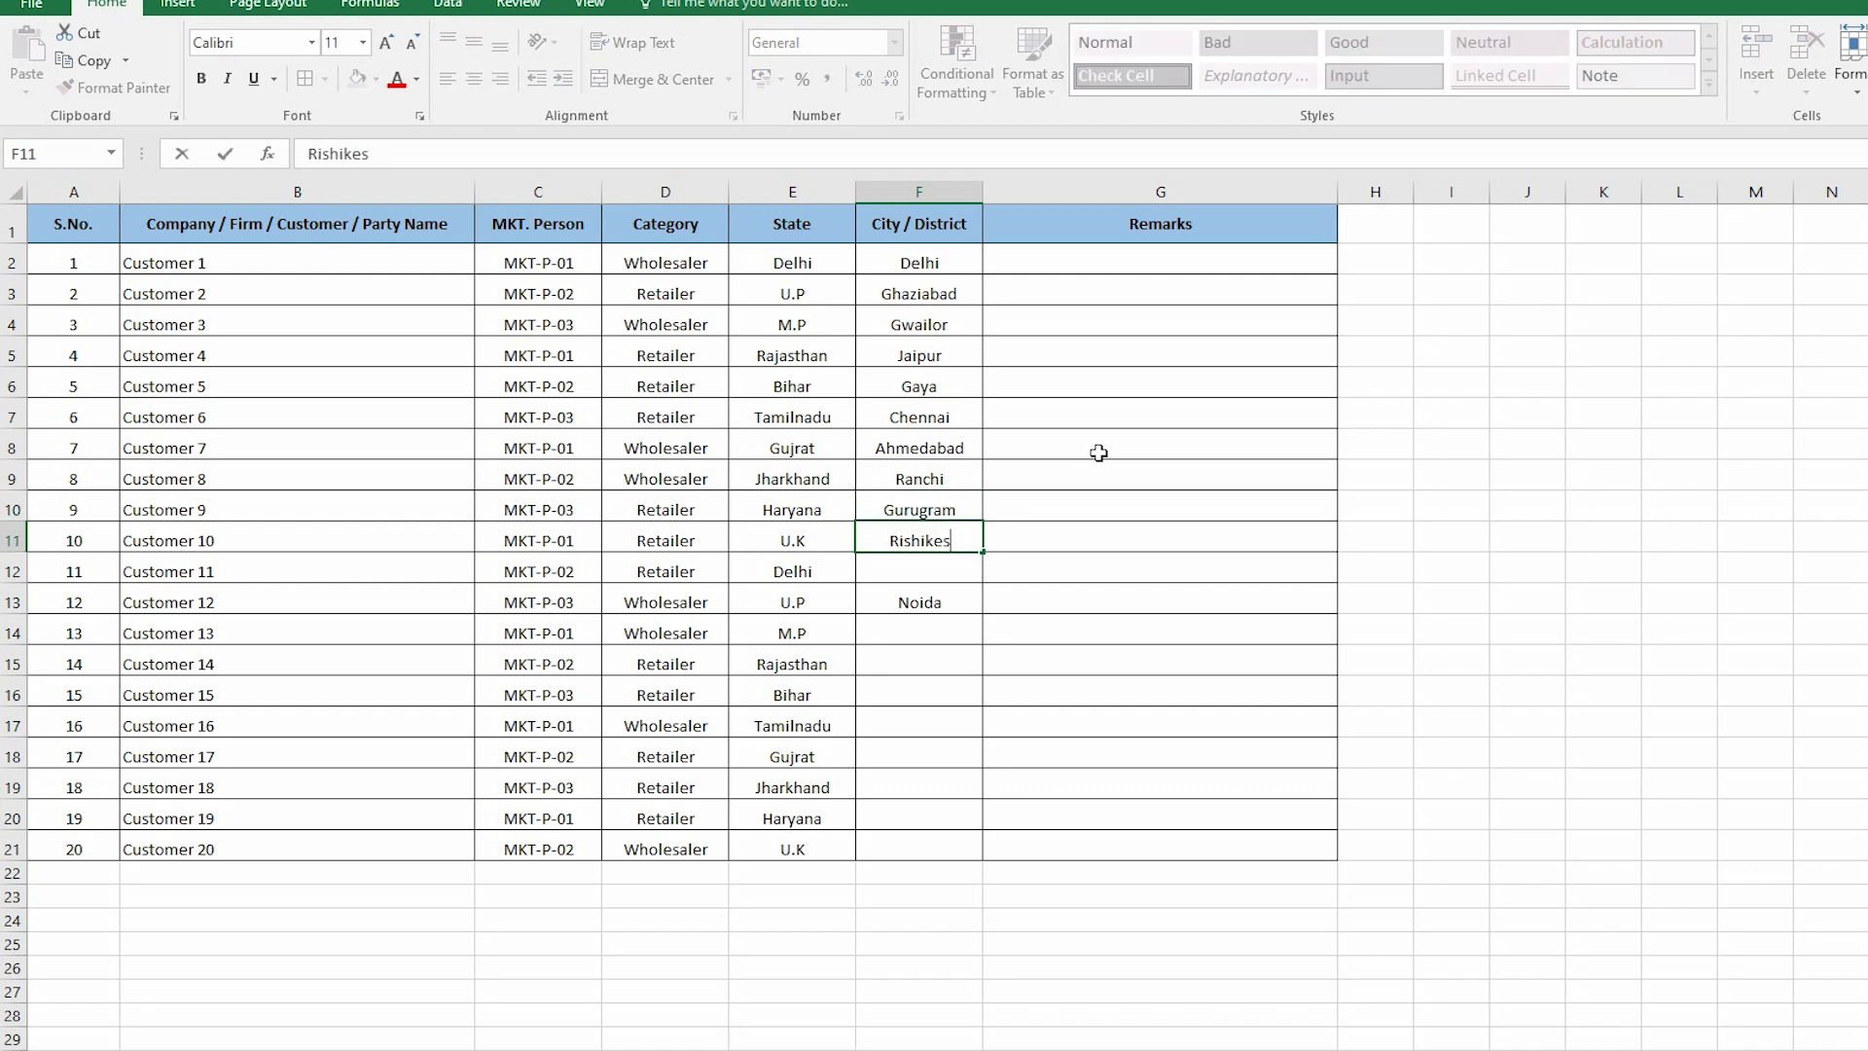
pyautogui.press('Return')
# Enter Delhi in F12, Indore in F14 and Jaipur in F15 of the City / District column.
pyautogui.write('De')
pyautogui.press('Return')
pyautogui.press('Return')
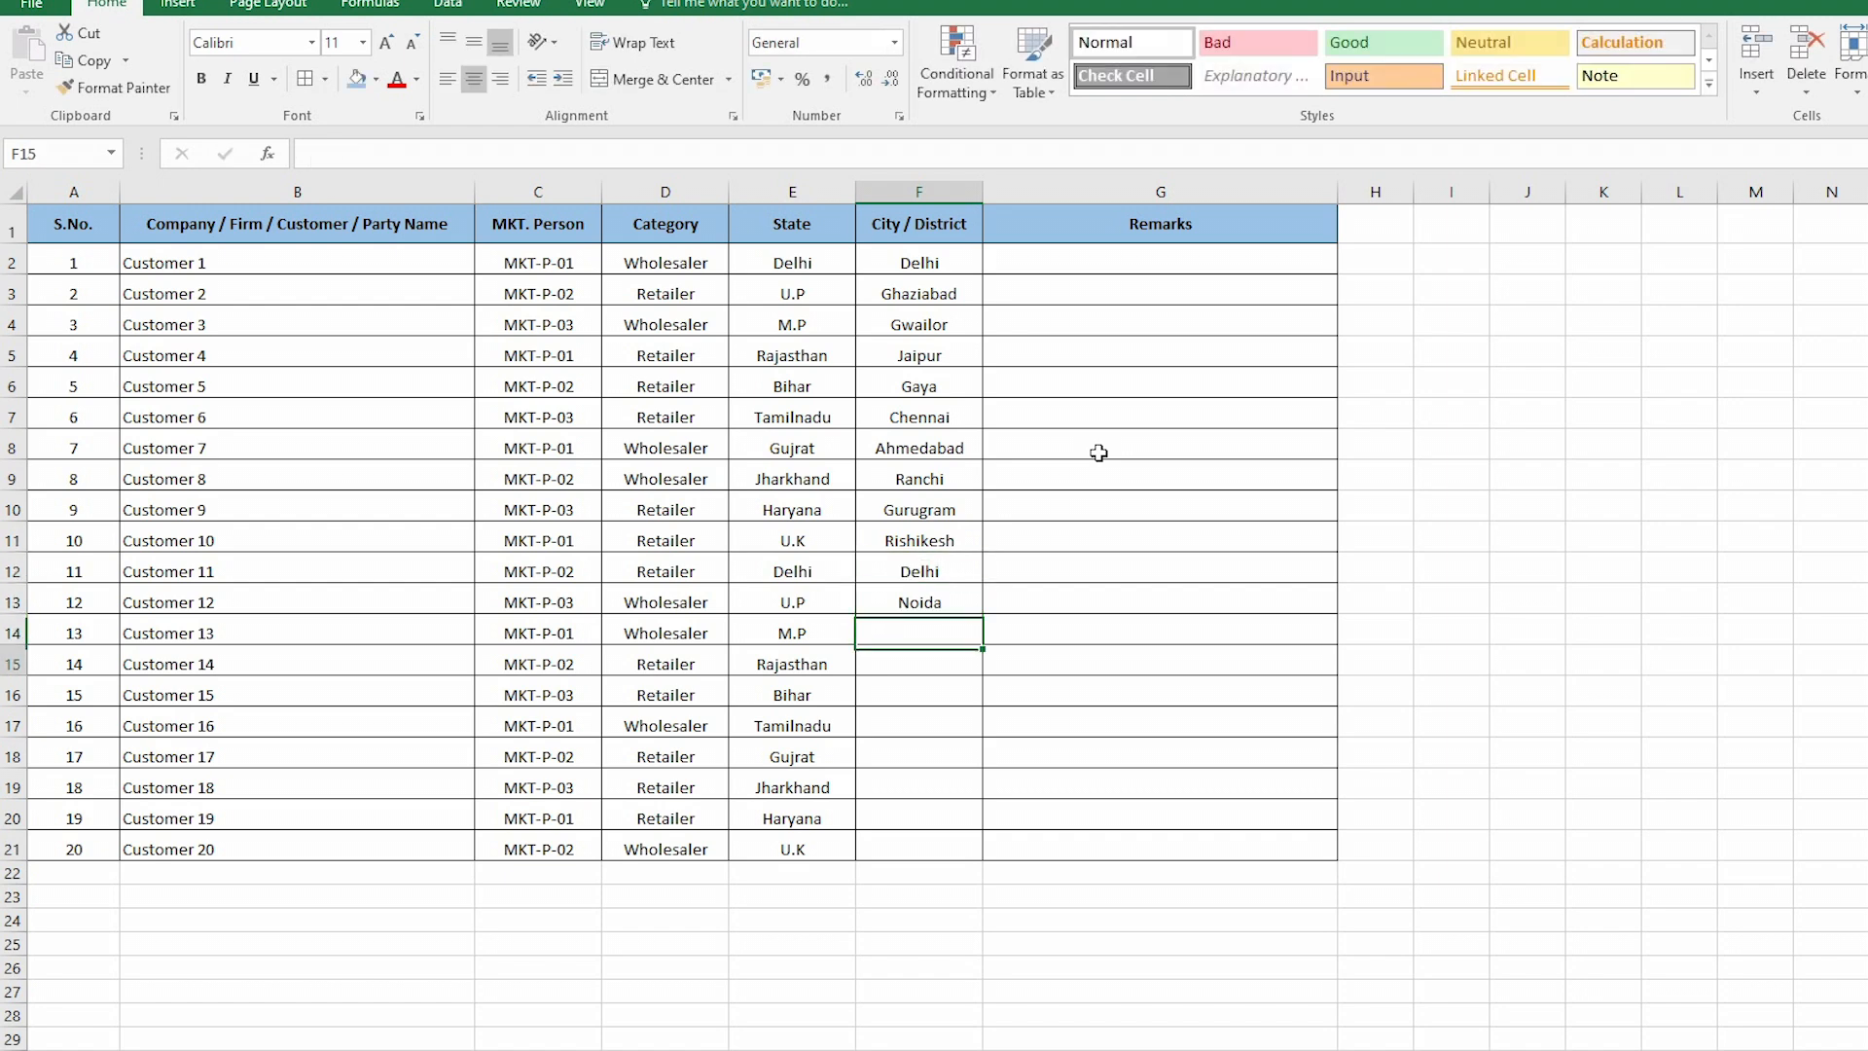
pyautogui.write('Indore')
pyautogui.press('Return')
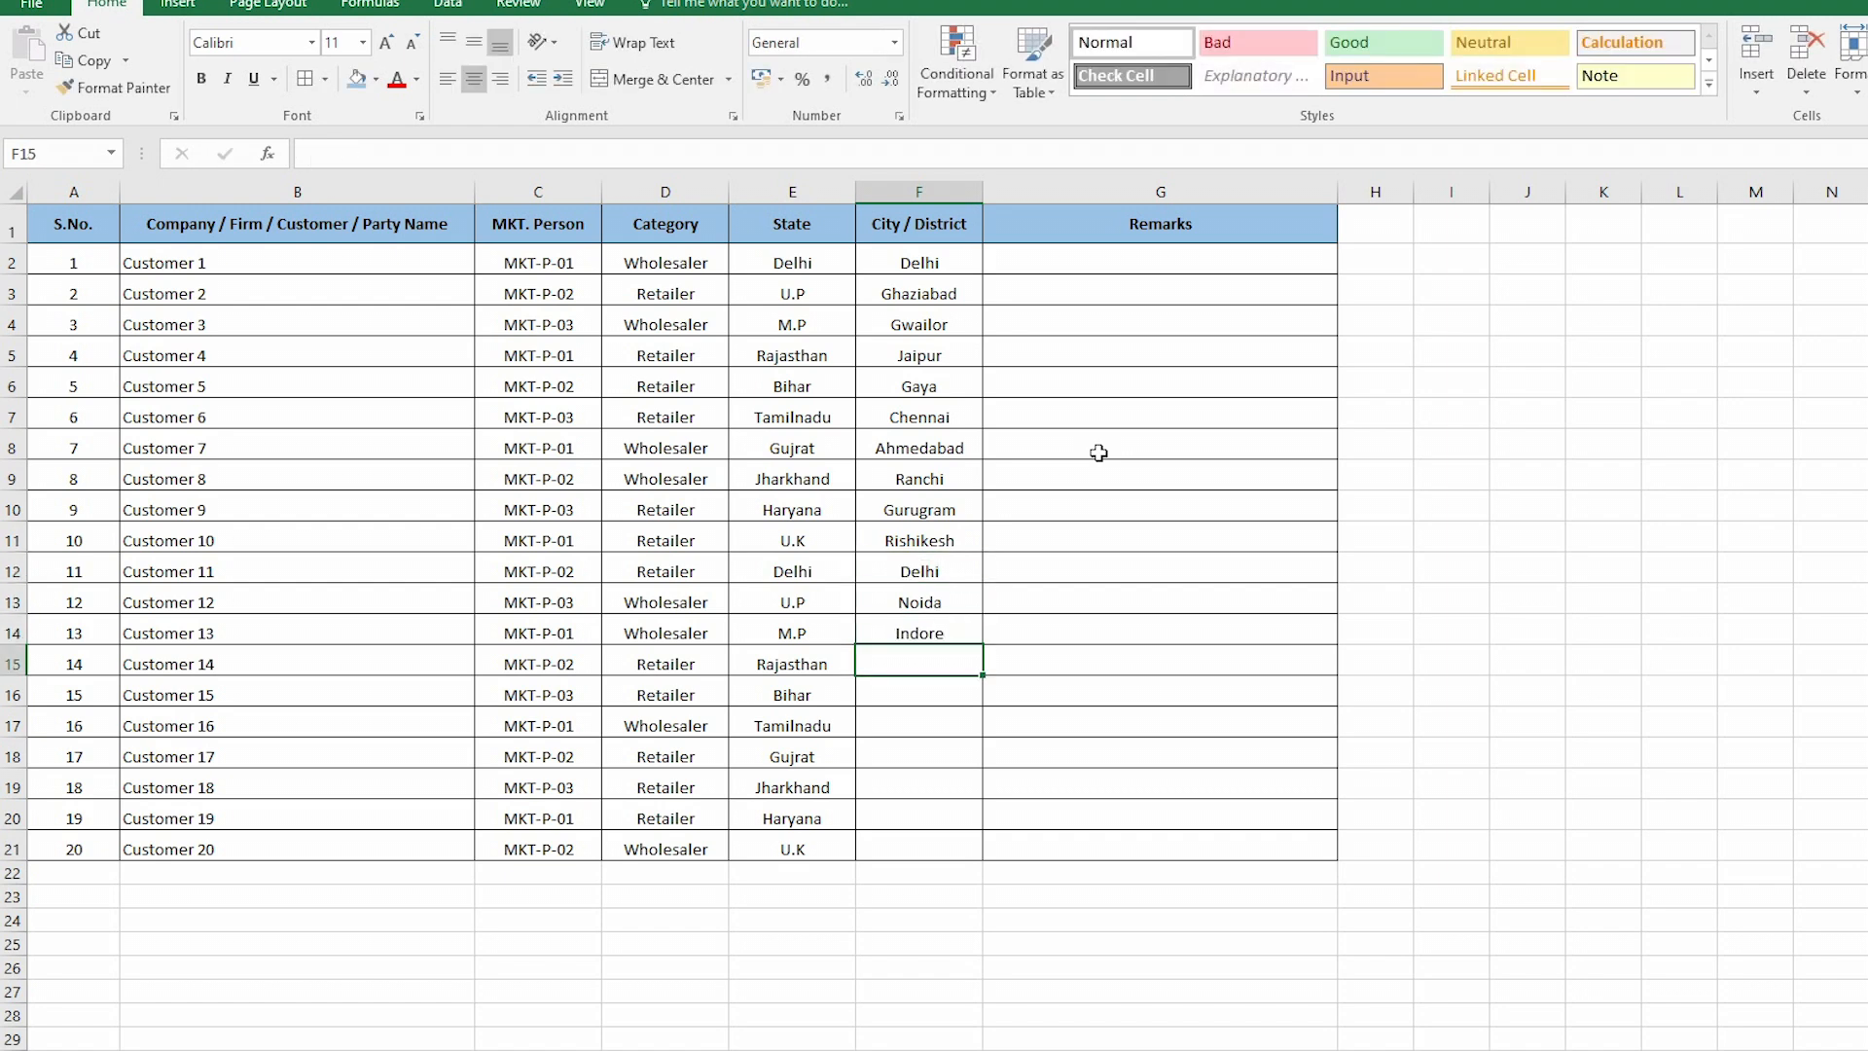
pyautogui.write('Jaipur')
pyautogui.press('Return')
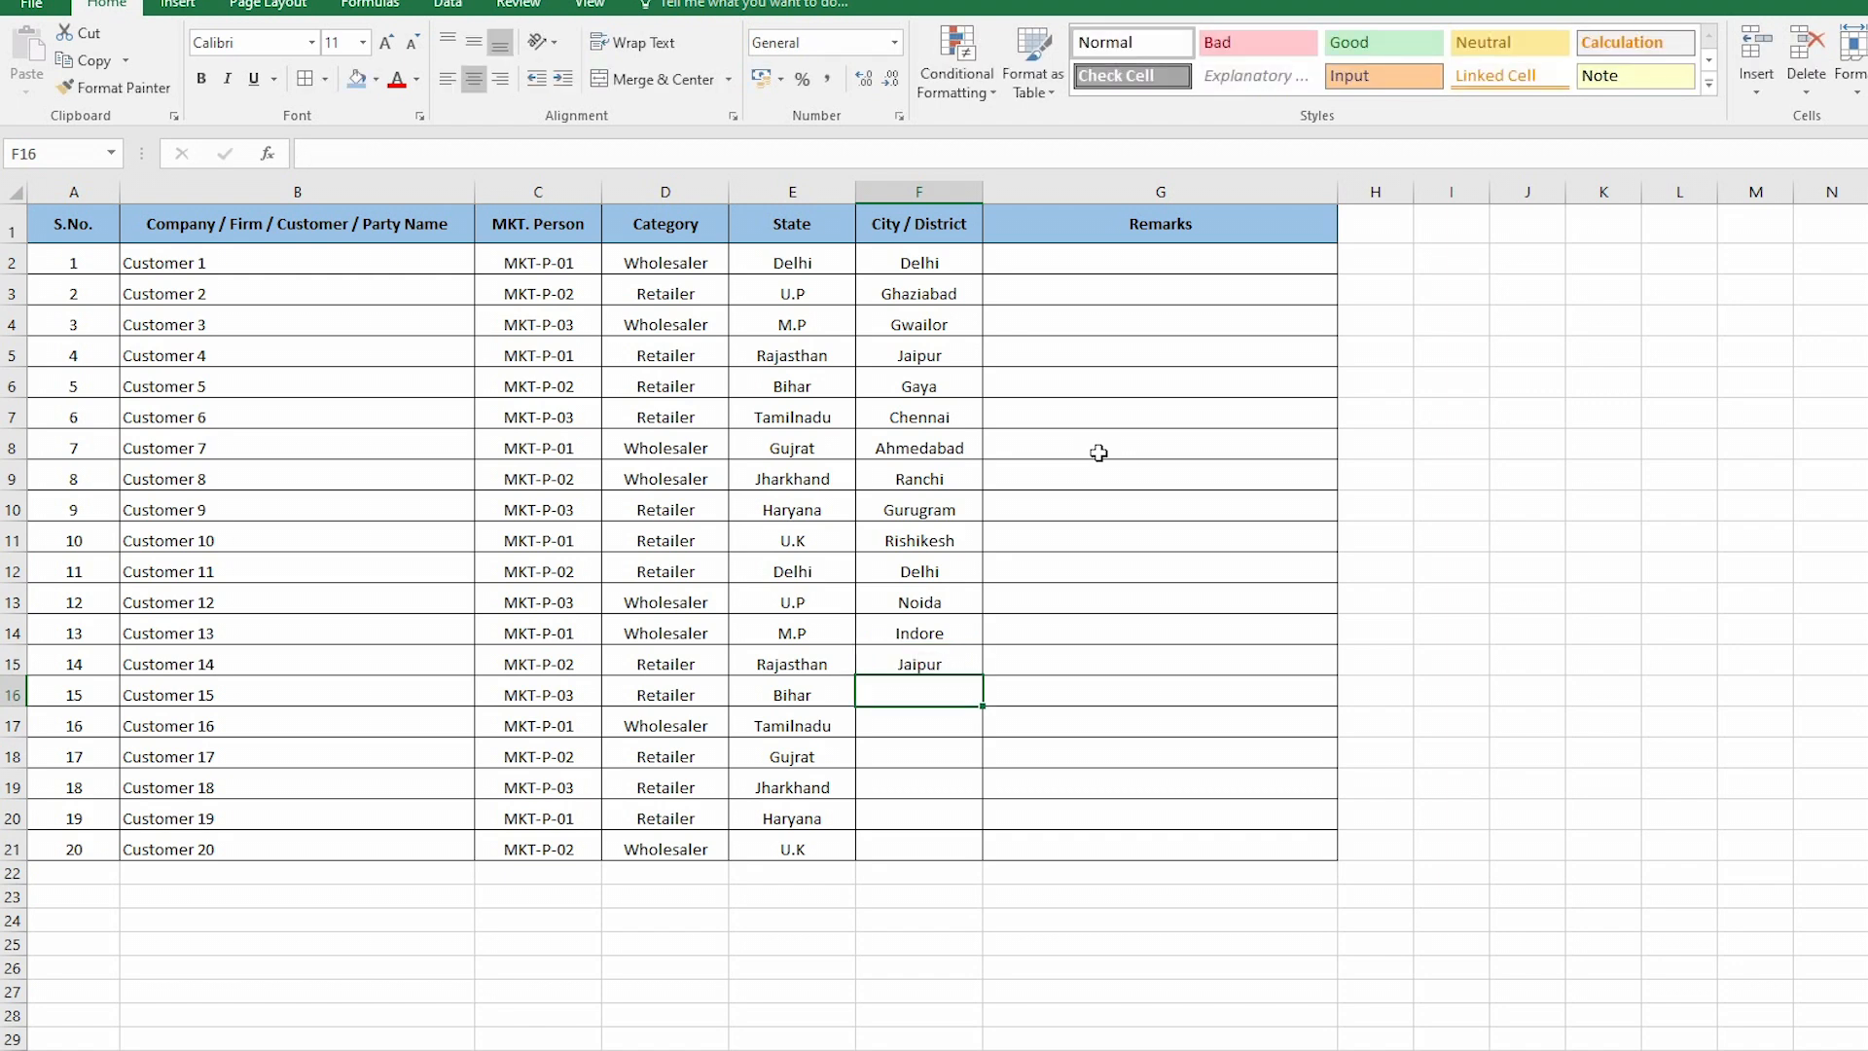
# Enter Patna, Chennai and Ahmedabad in F16:F18 as the cities for Customers 15 to 17.
pyautogui.write('Patna')
pyautogui.press('Return')
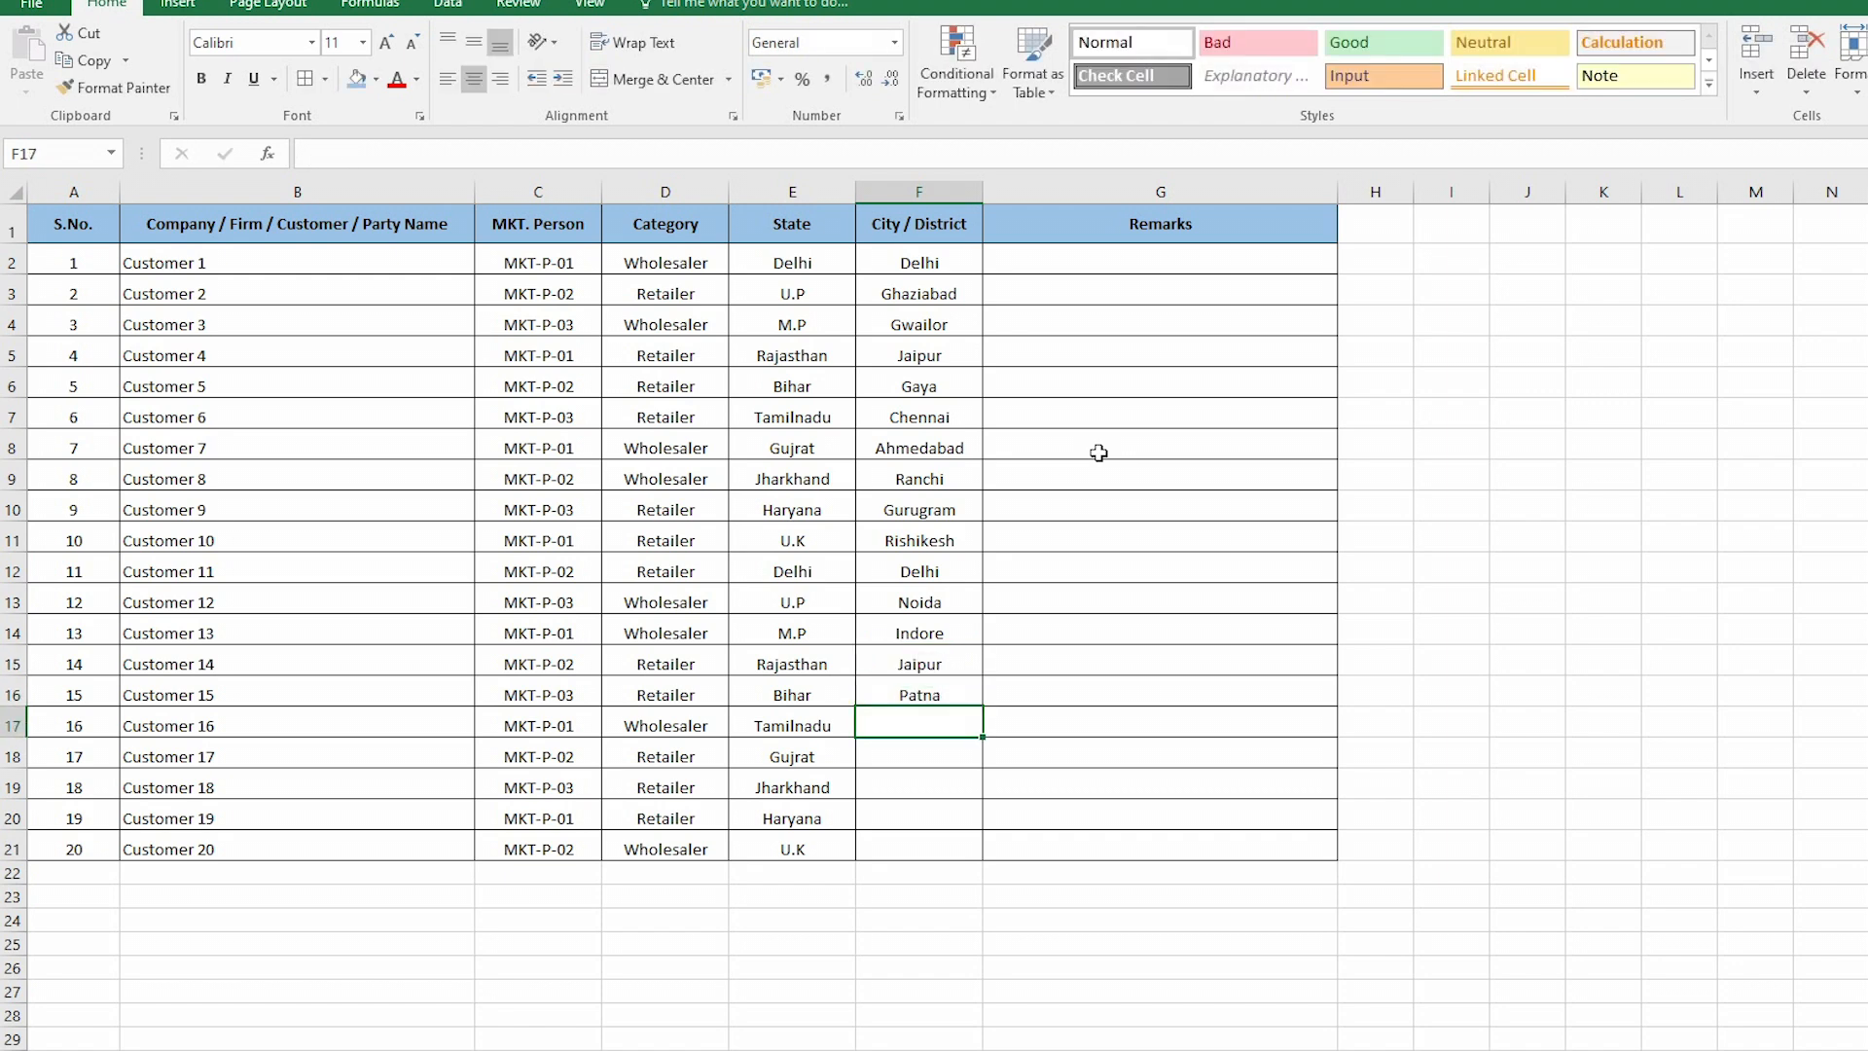
pyautogui.write('C')
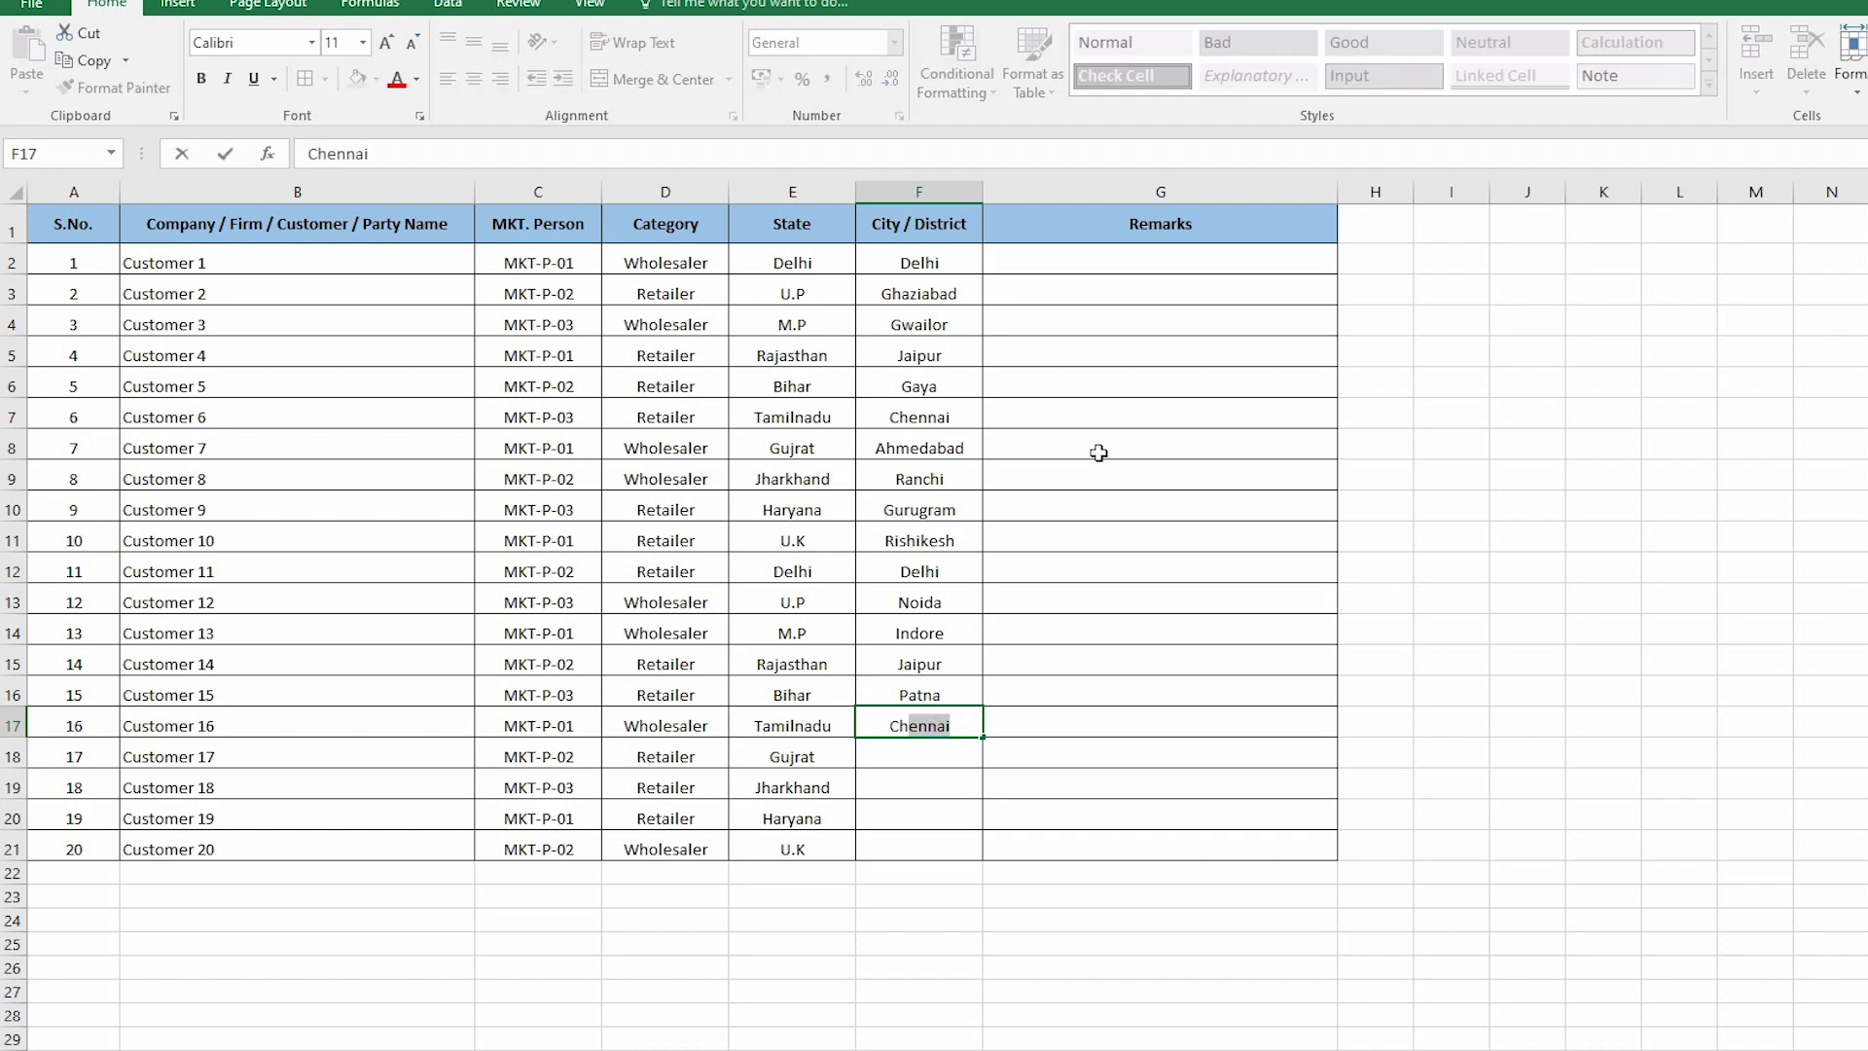
pyautogui.write('h')
pyautogui.press('Return')
pyautogui.write('A')
pyautogui.press('Return')
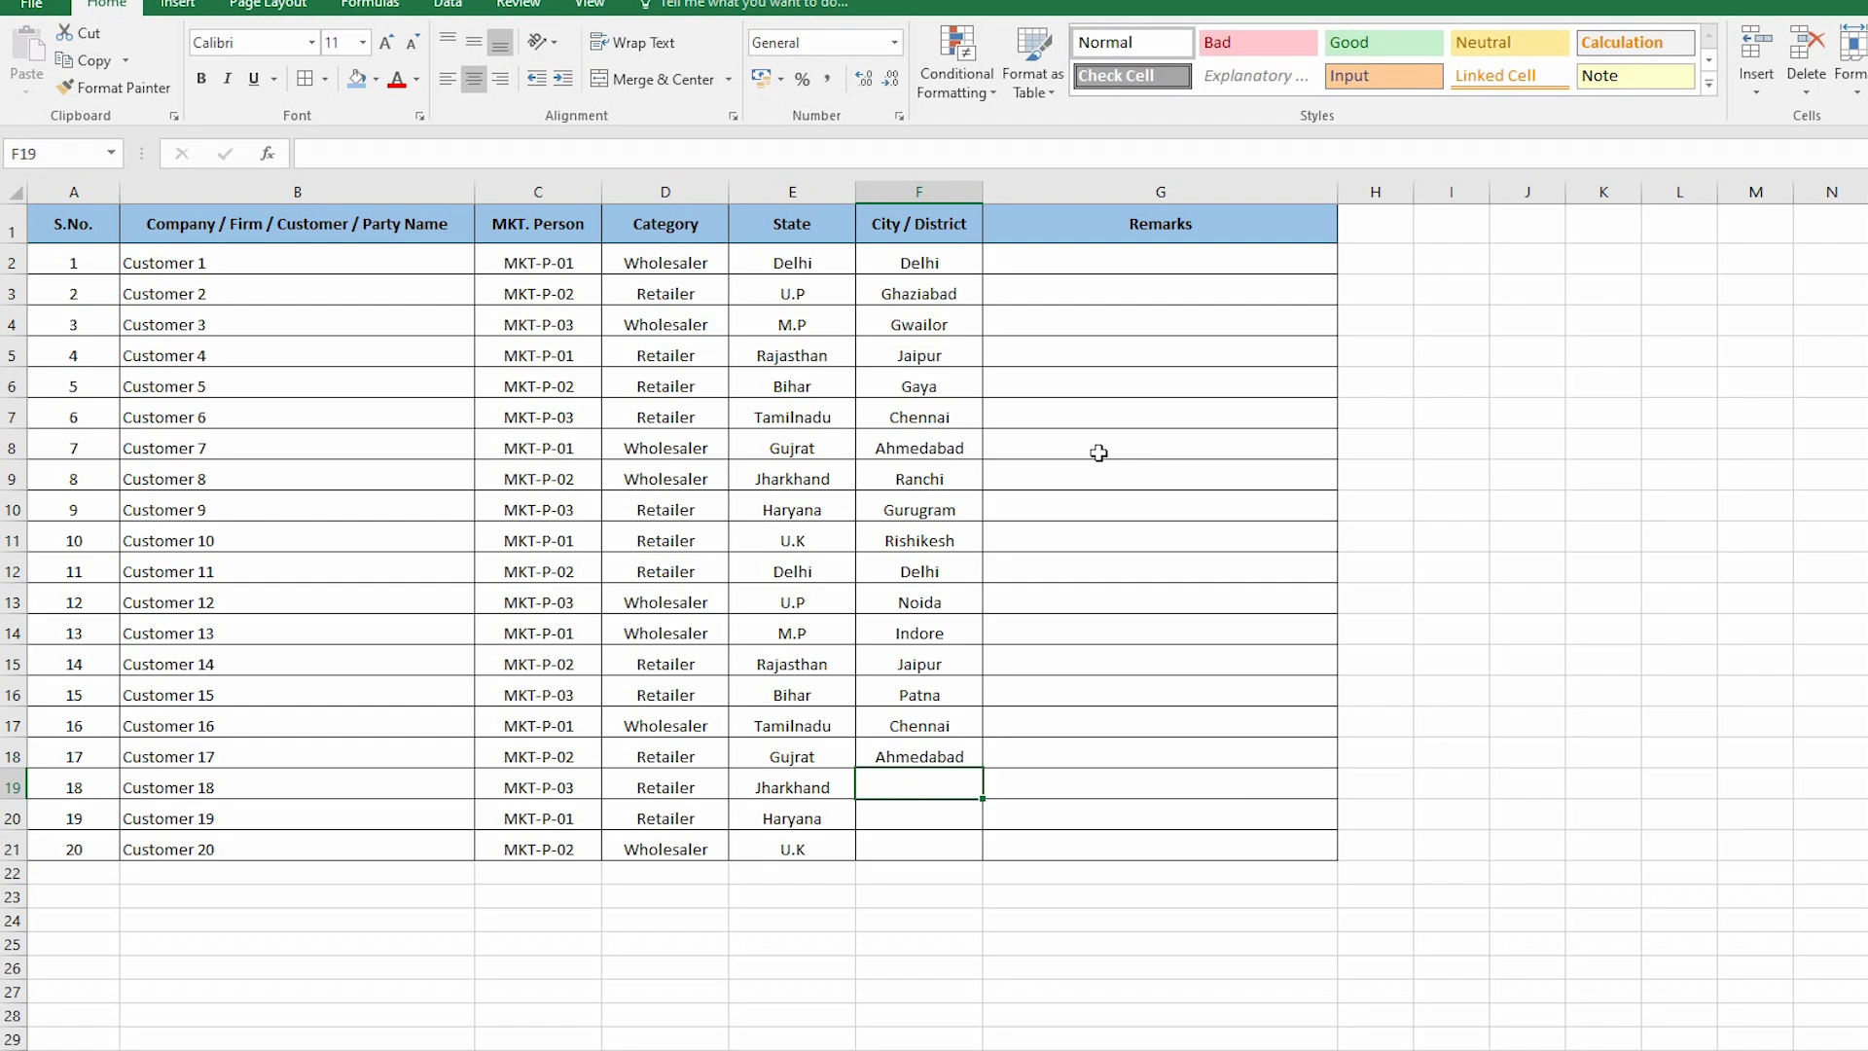
# Enter Koderma, Faridabad and Haridwar in F19:F21 to complete the City / District column.
pyautogui.write('Kof')
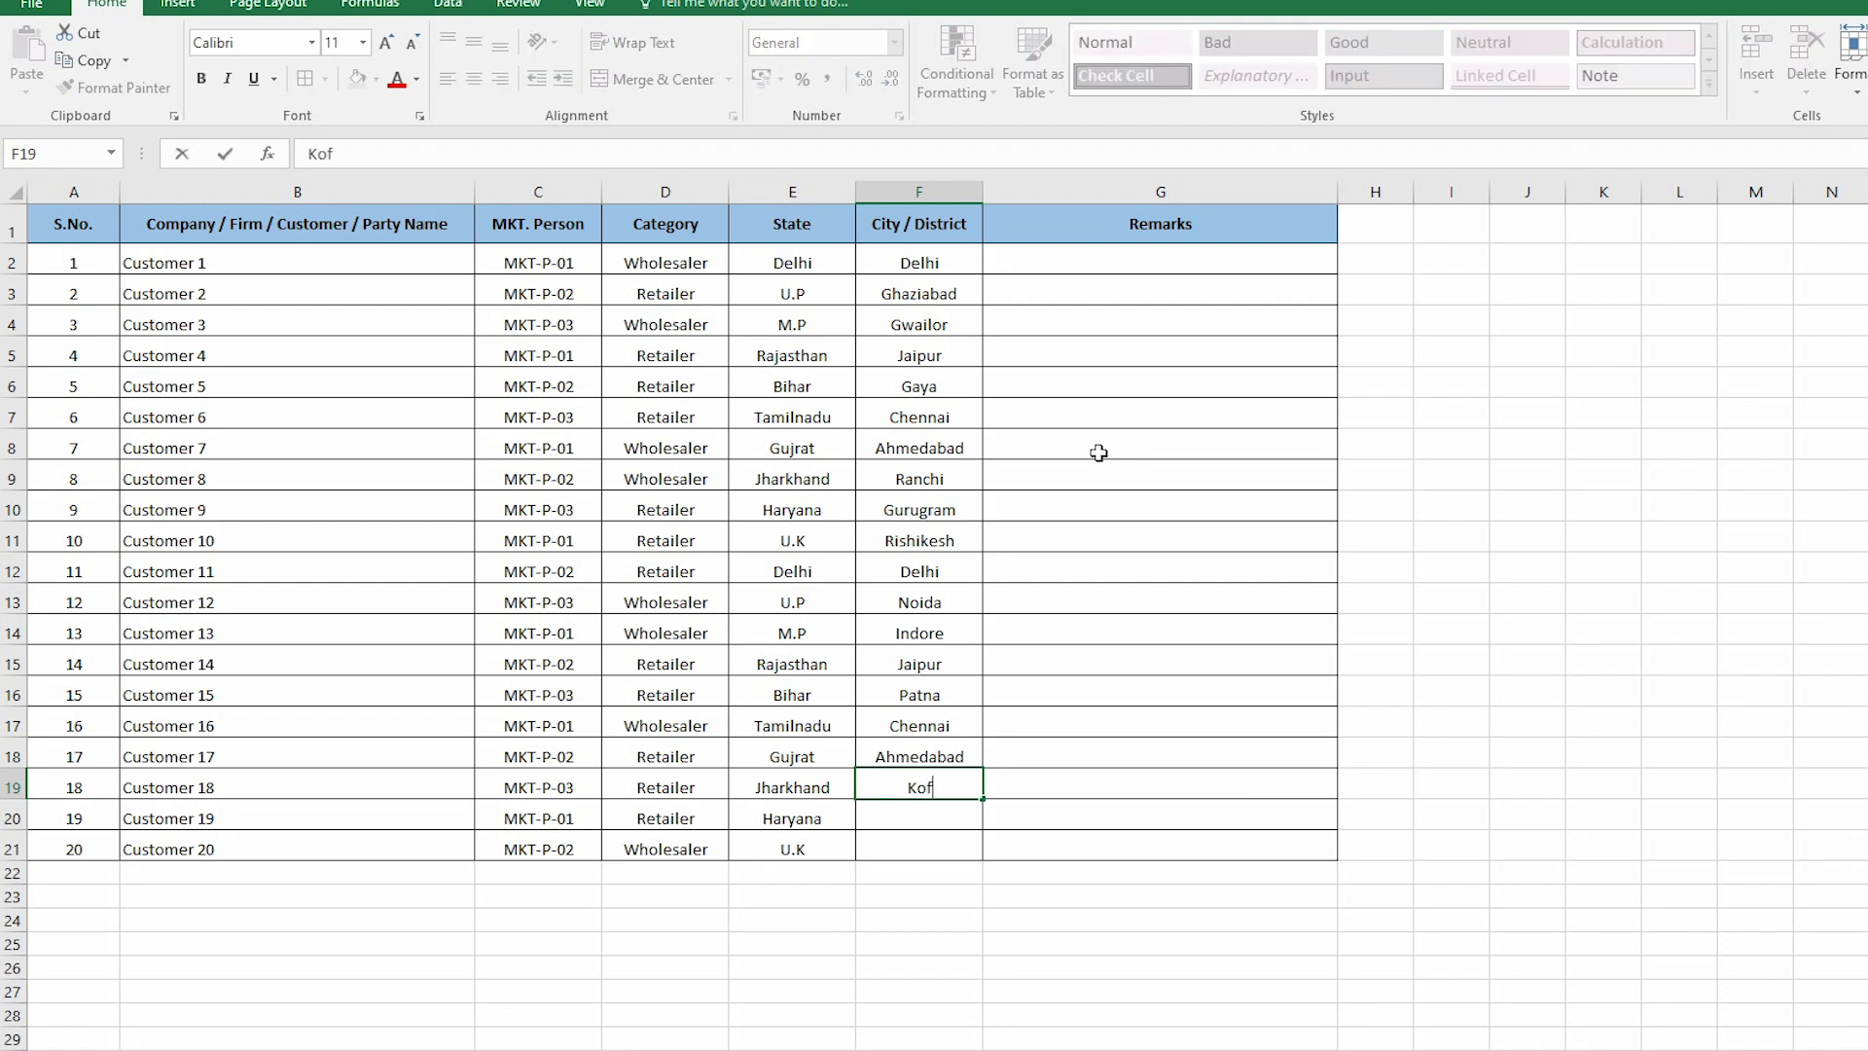
pyautogui.write('derma')
pyautogui.press('Return')
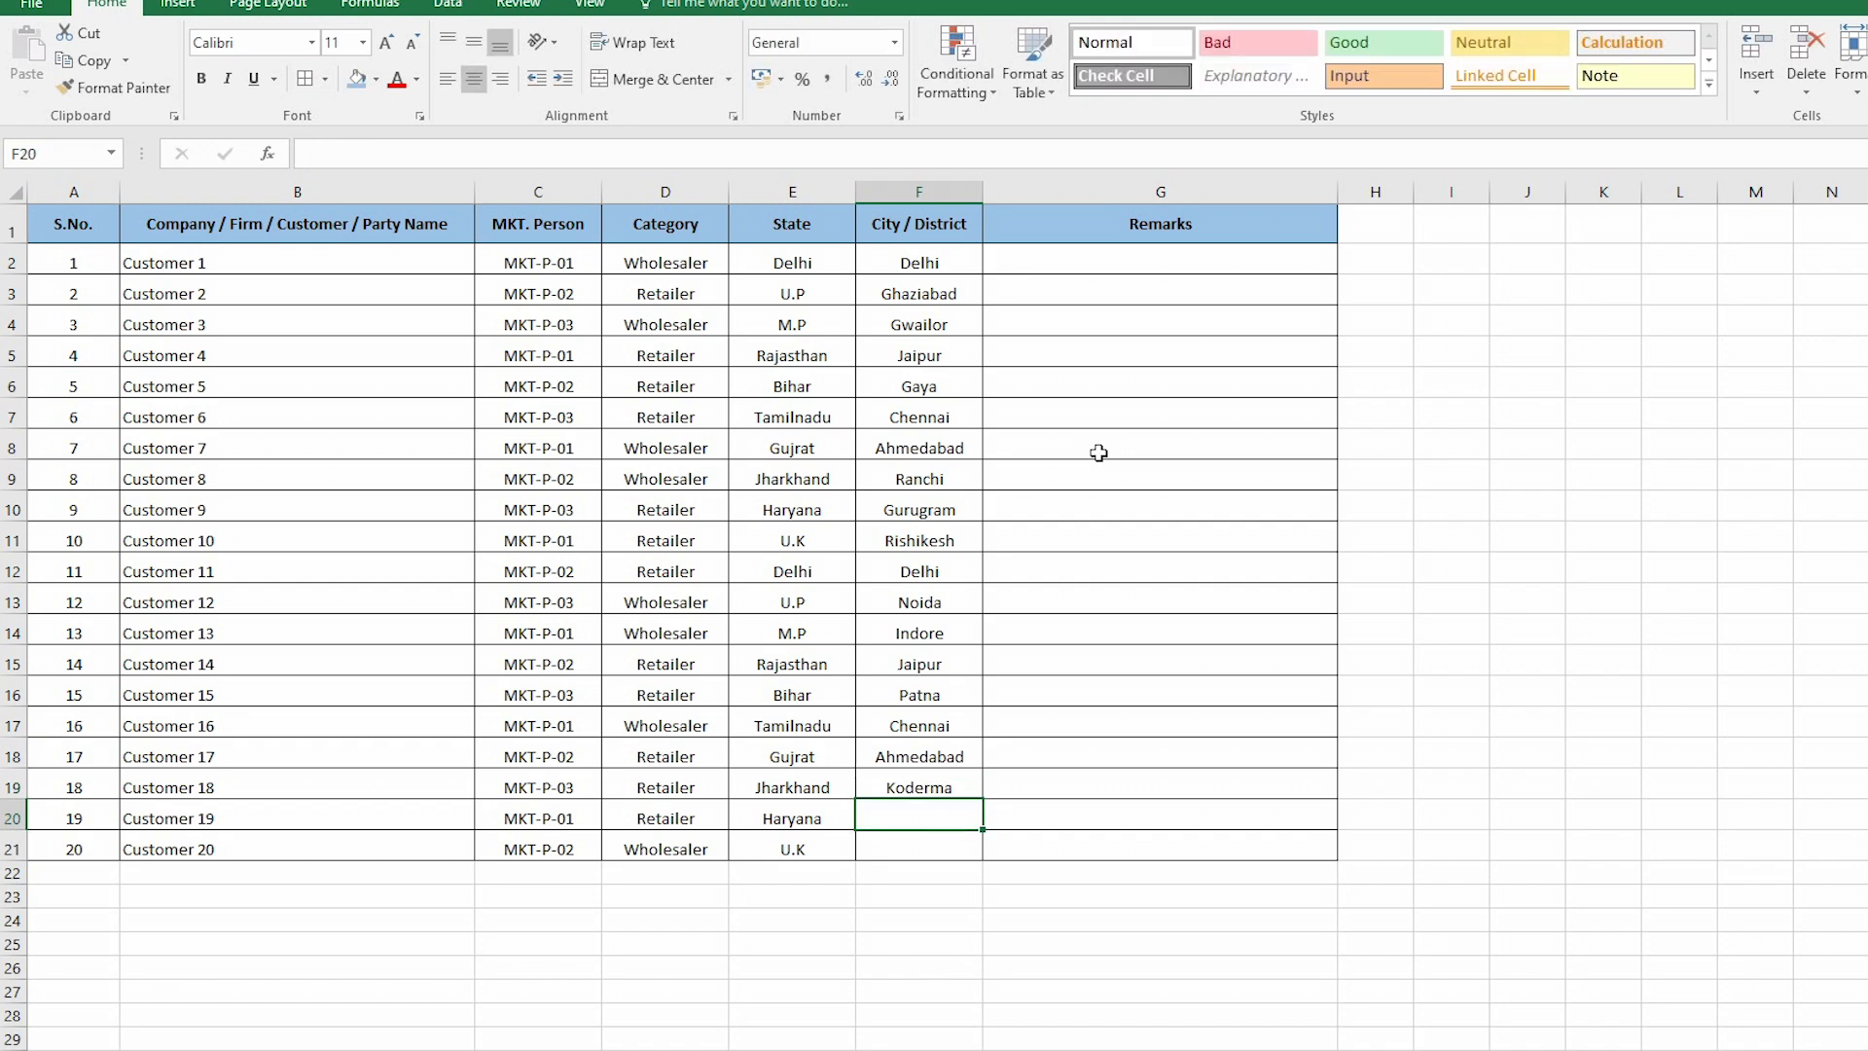
pyautogui.write('Faridabad')
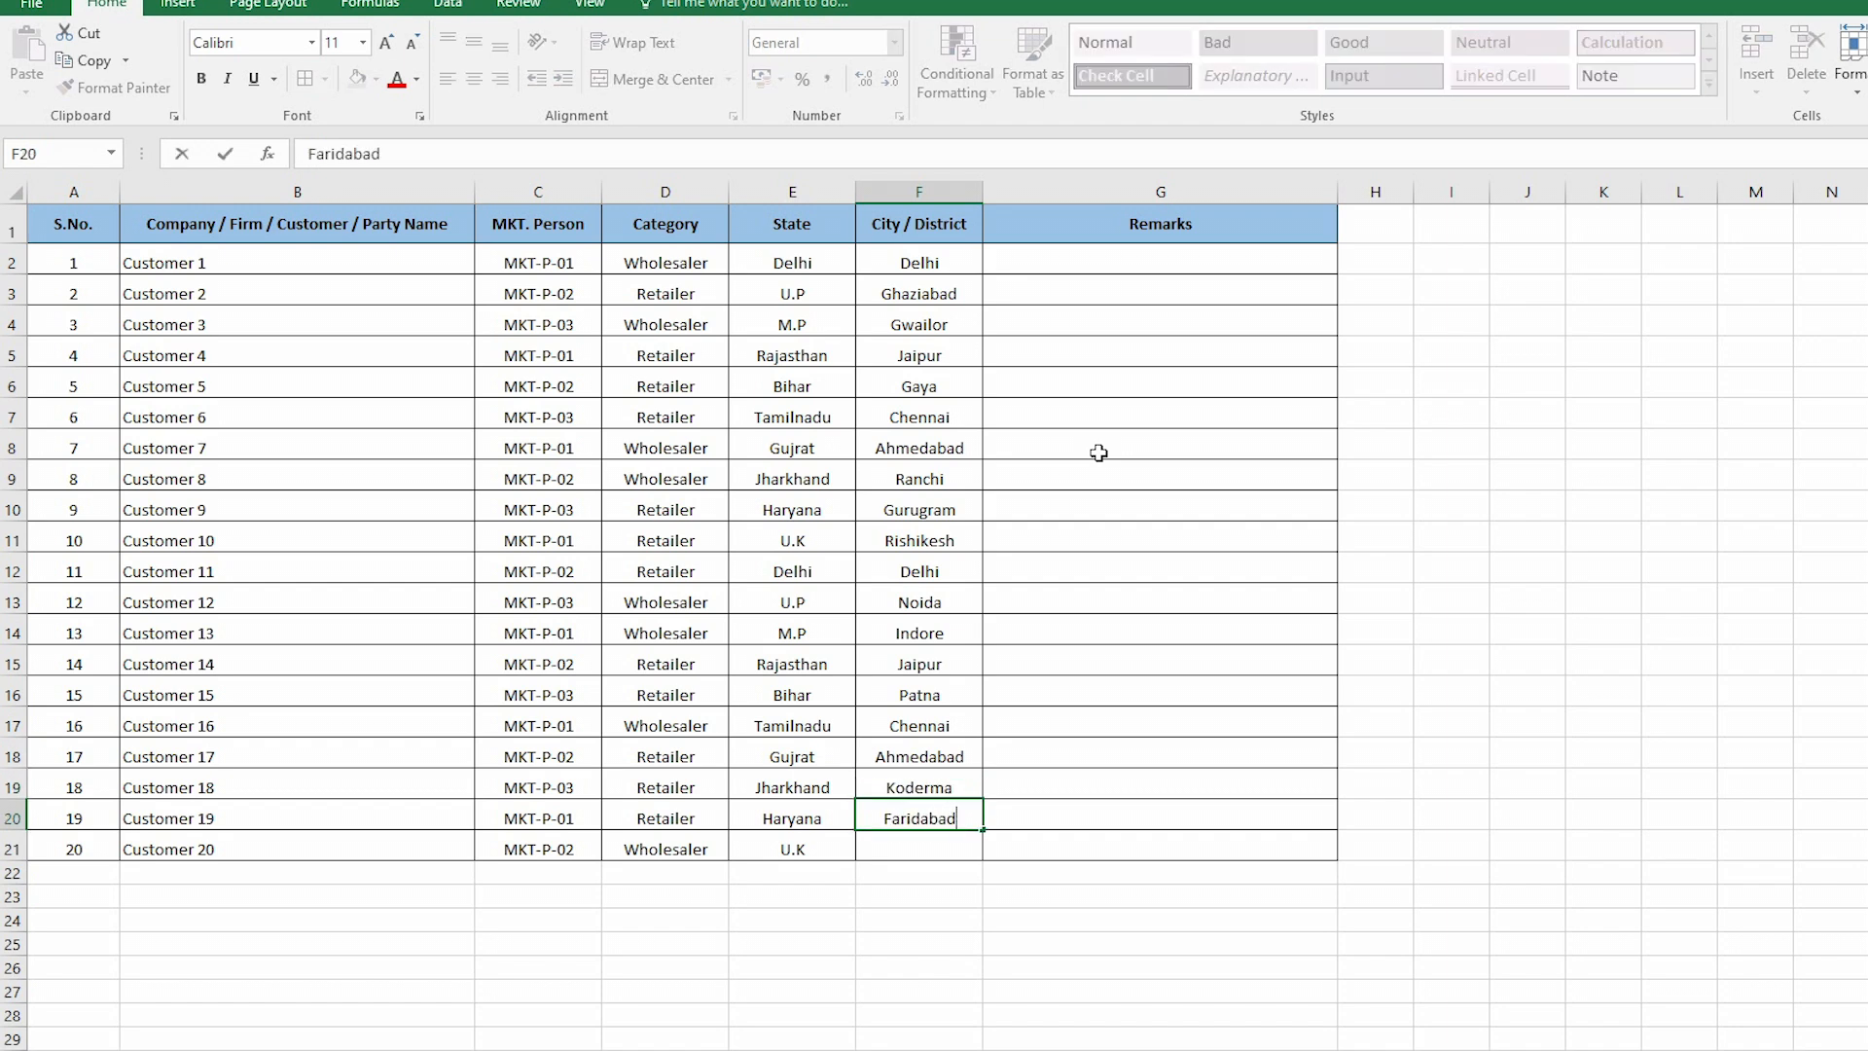
pyautogui.press('Return')
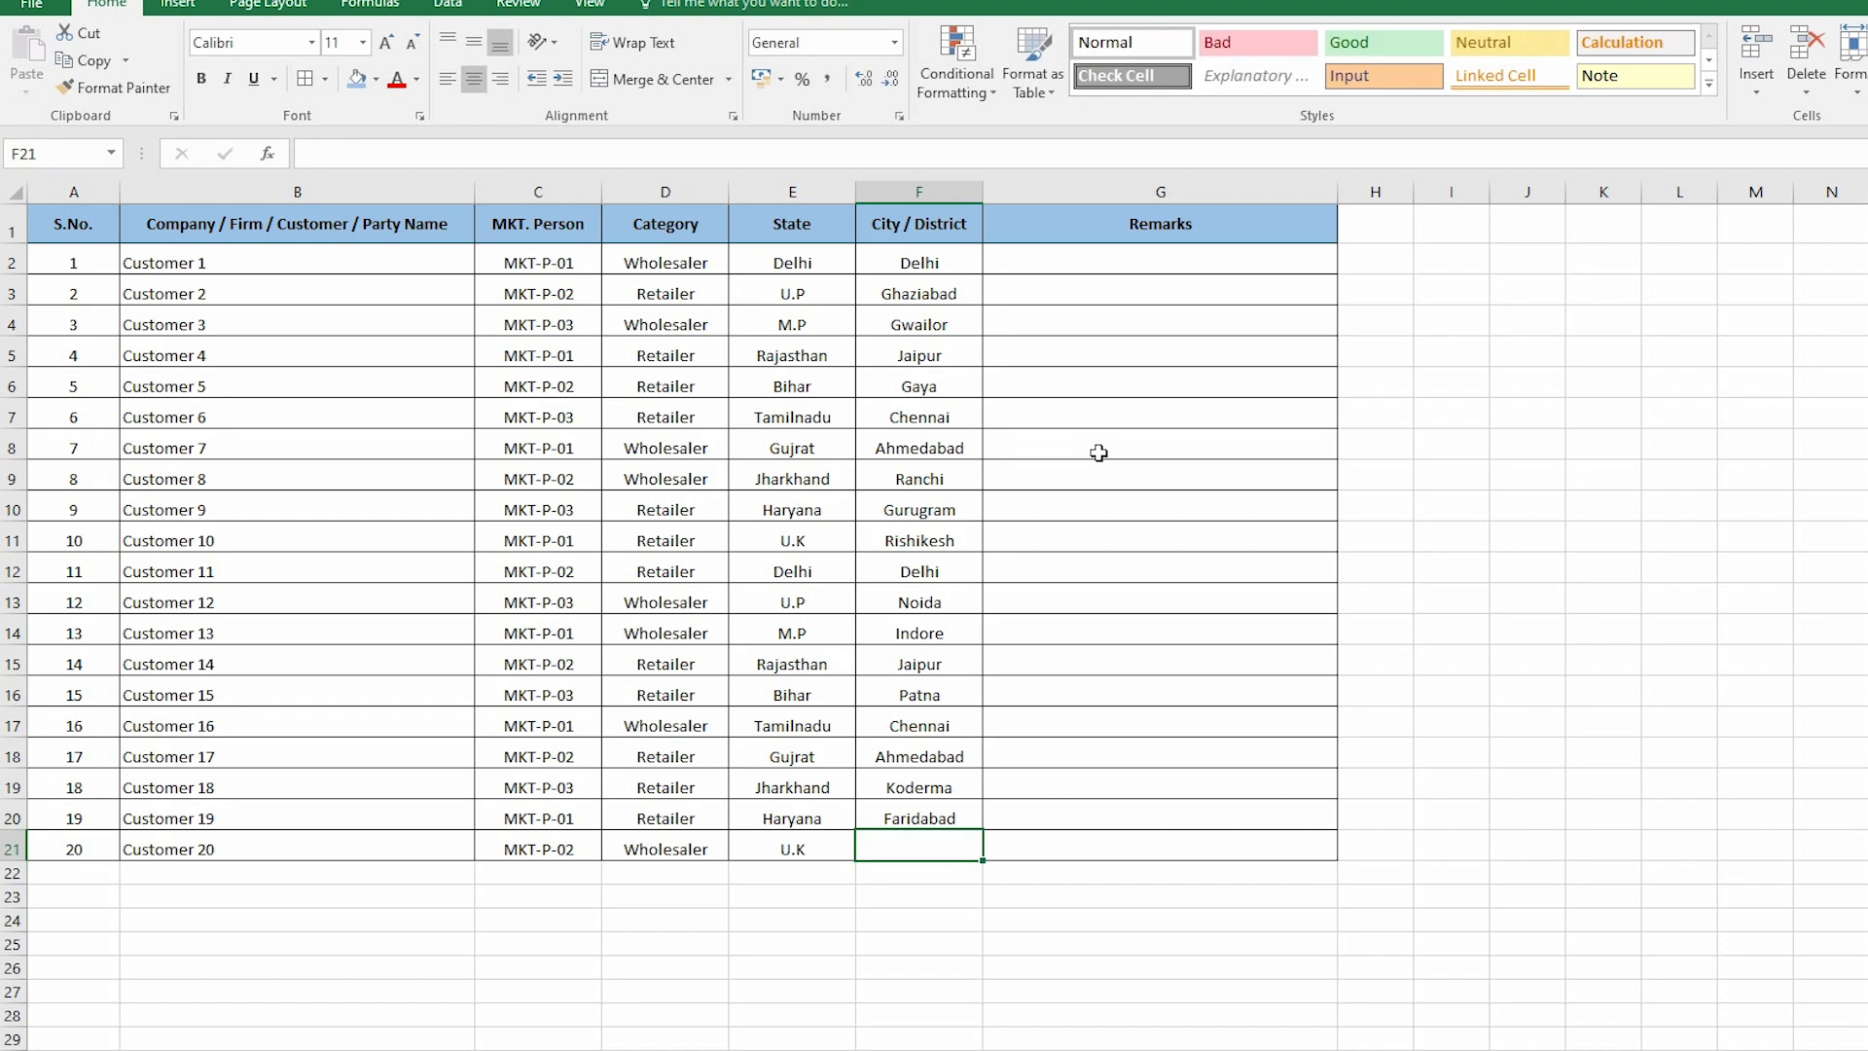
pyautogui.write('Haridwar')
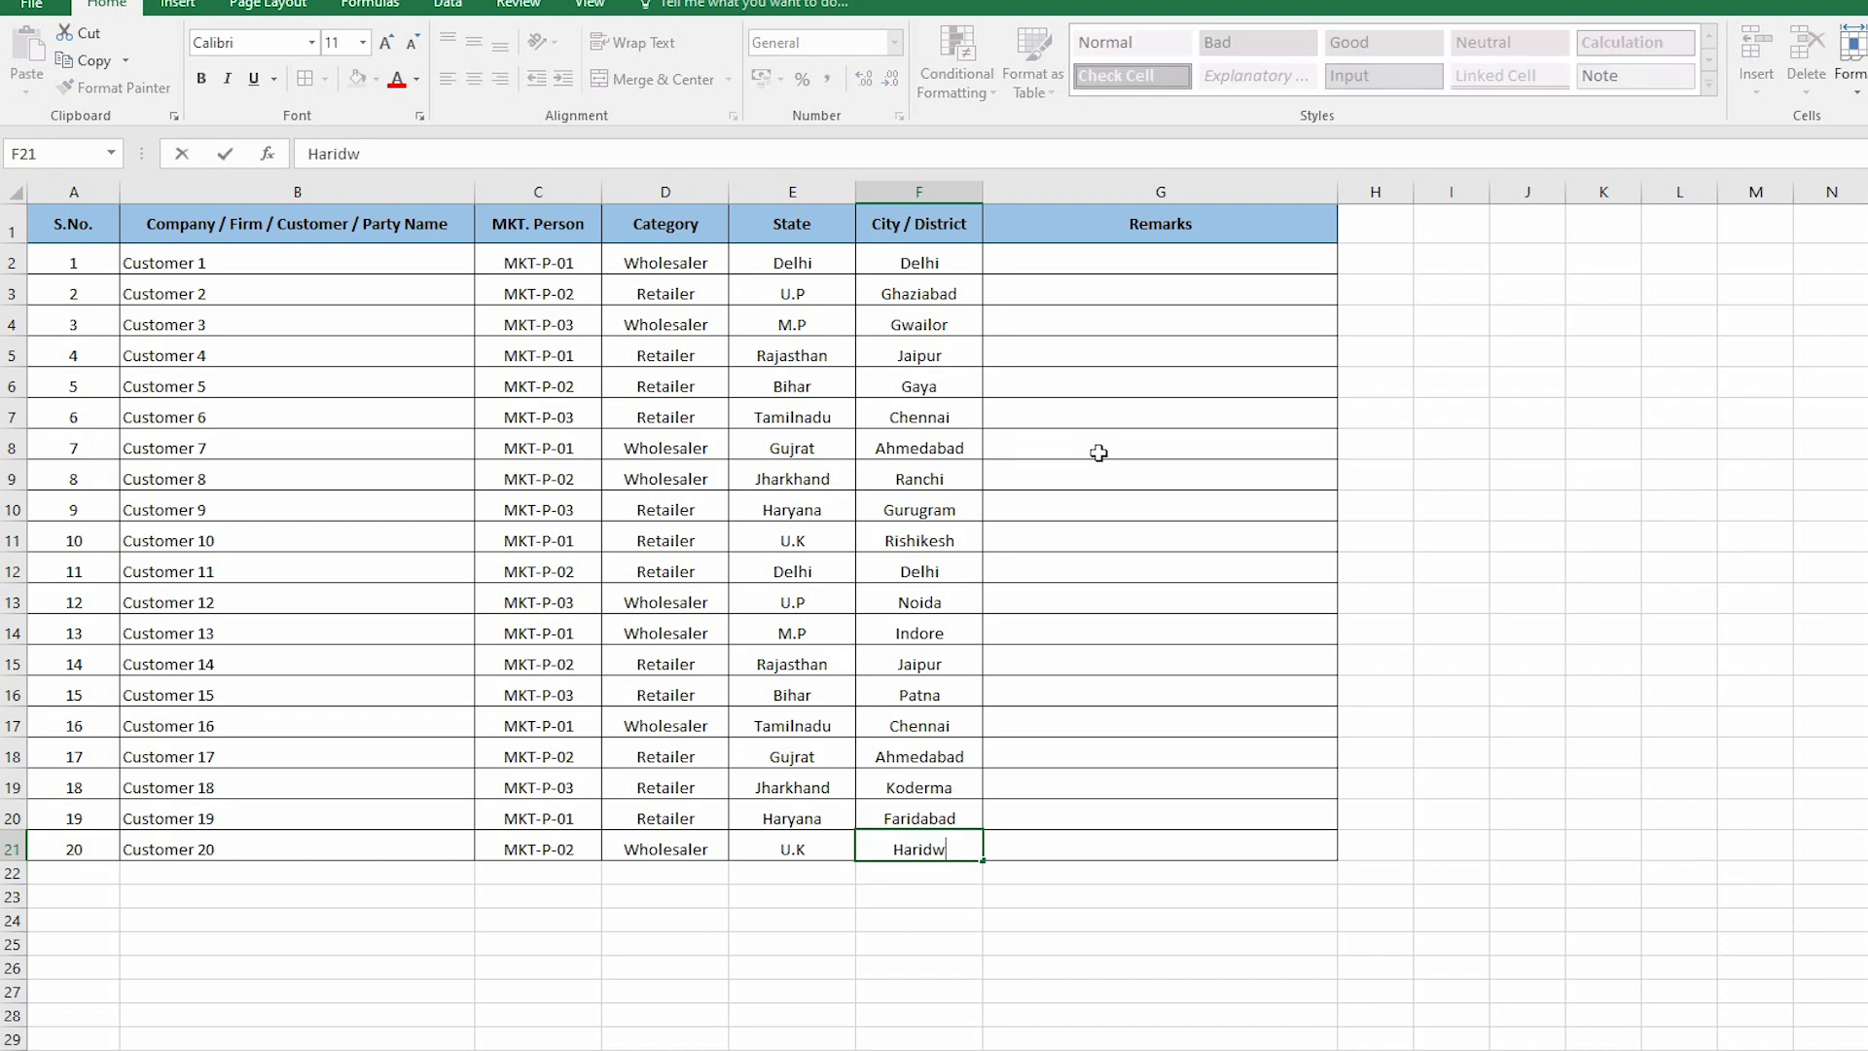
pyautogui.press('Return')
pyautogui.click(1105, 255)
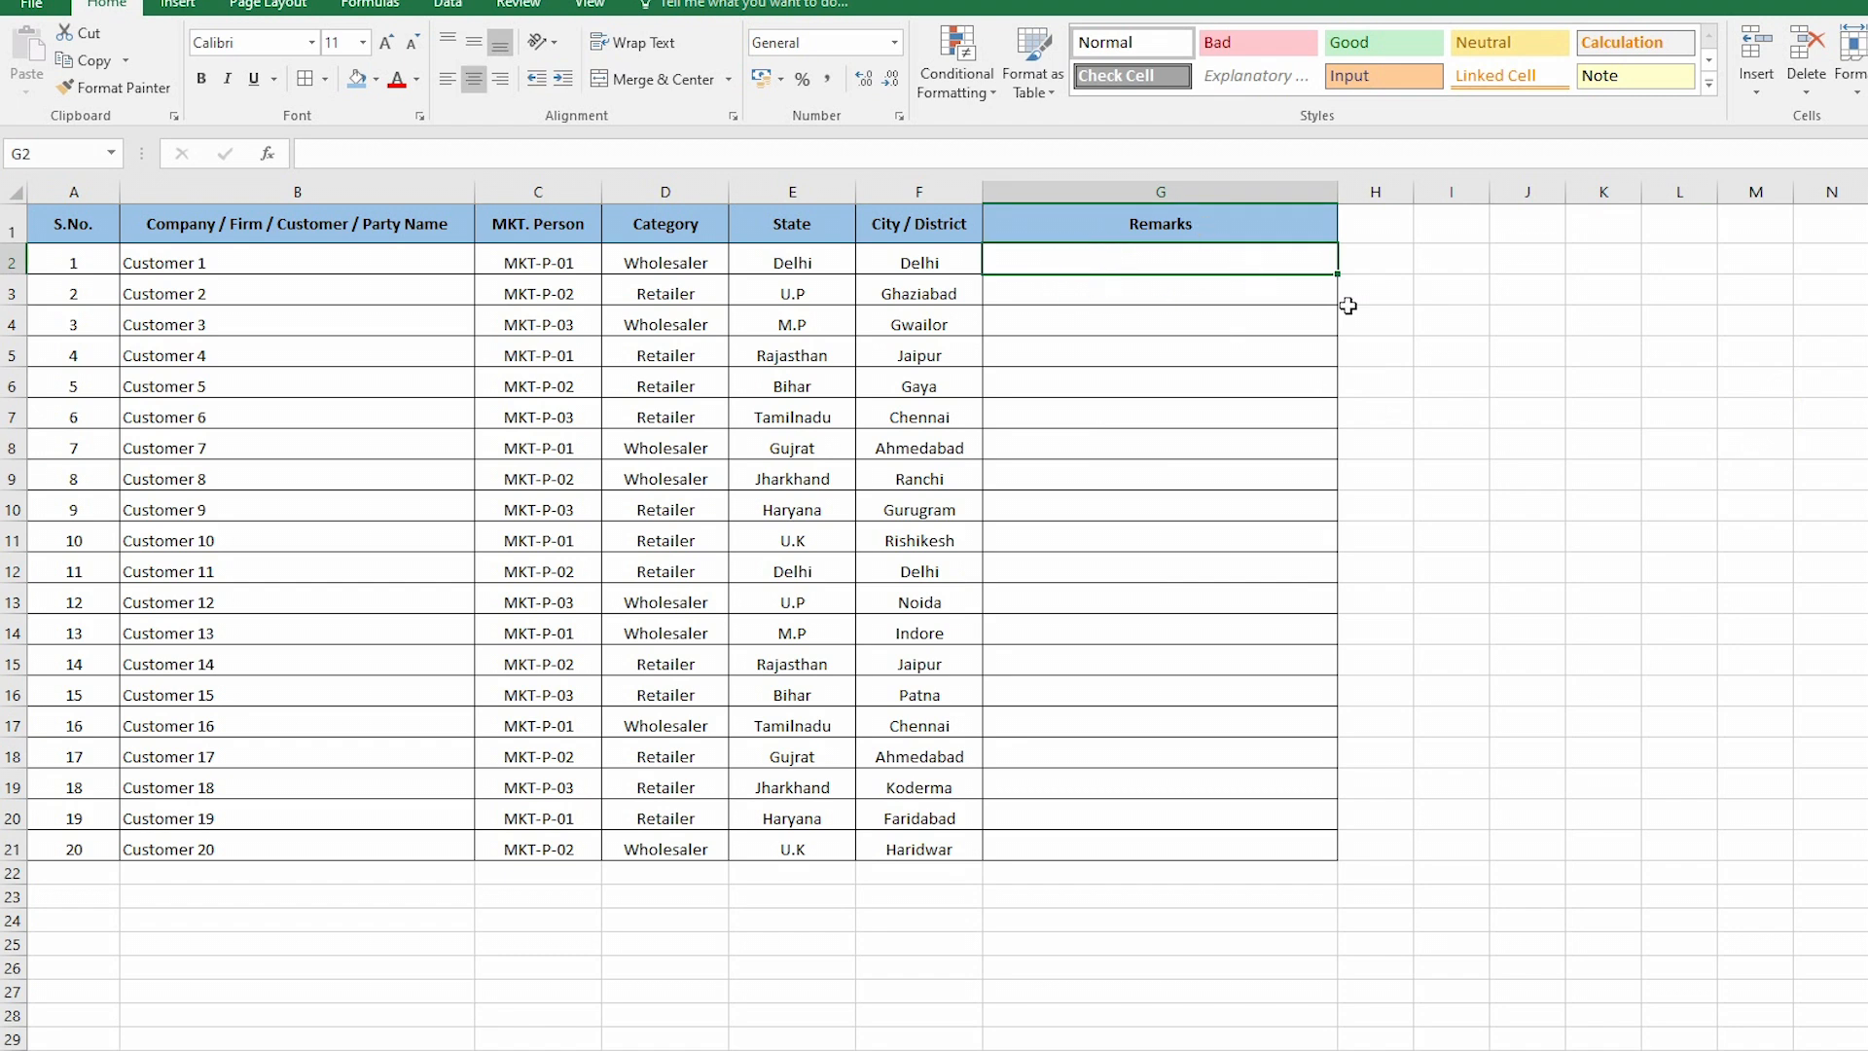
pyautogui.click(1680, 535)
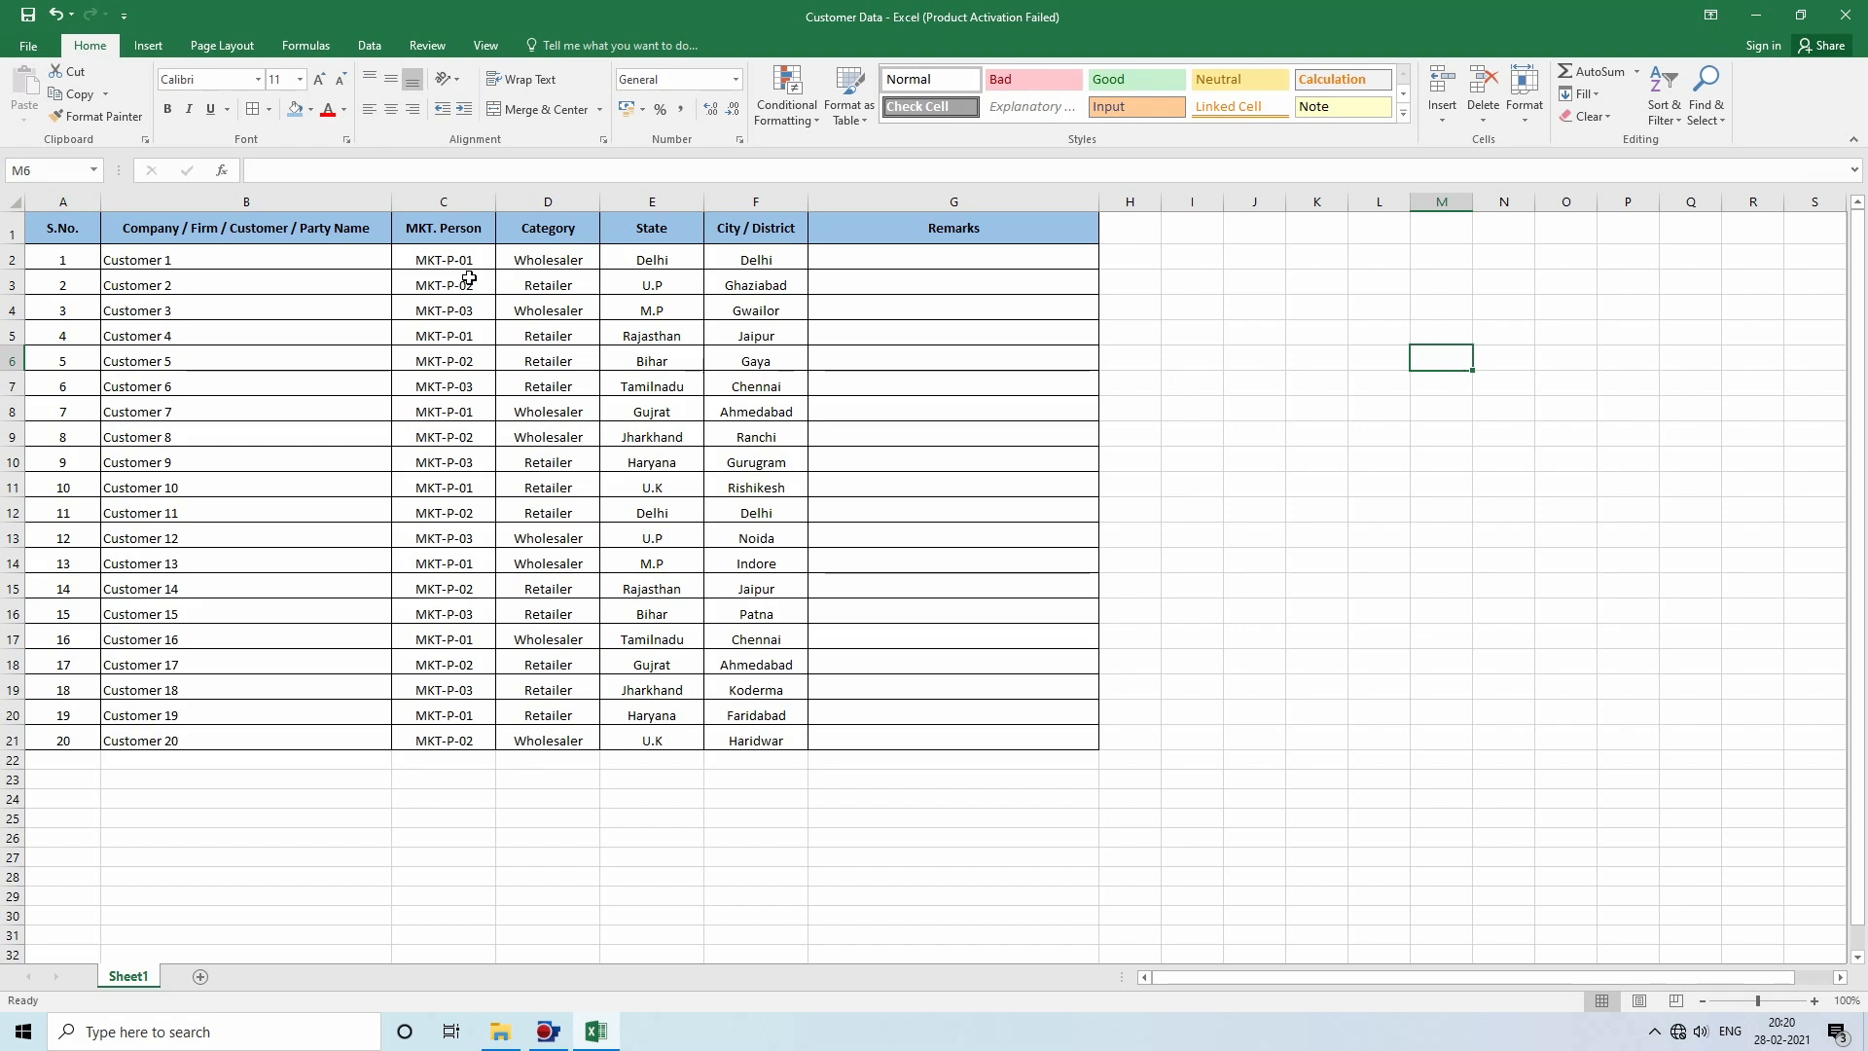
pyautogui.click(136, 226)
pyautogui.click(1591, 380)
pyautogui.moveTo(56, 224); pyautogui.dragTo(1276, 687)
pyautogui.moveTo(1132, 649); pyautogui.dragTo(1133, 788)
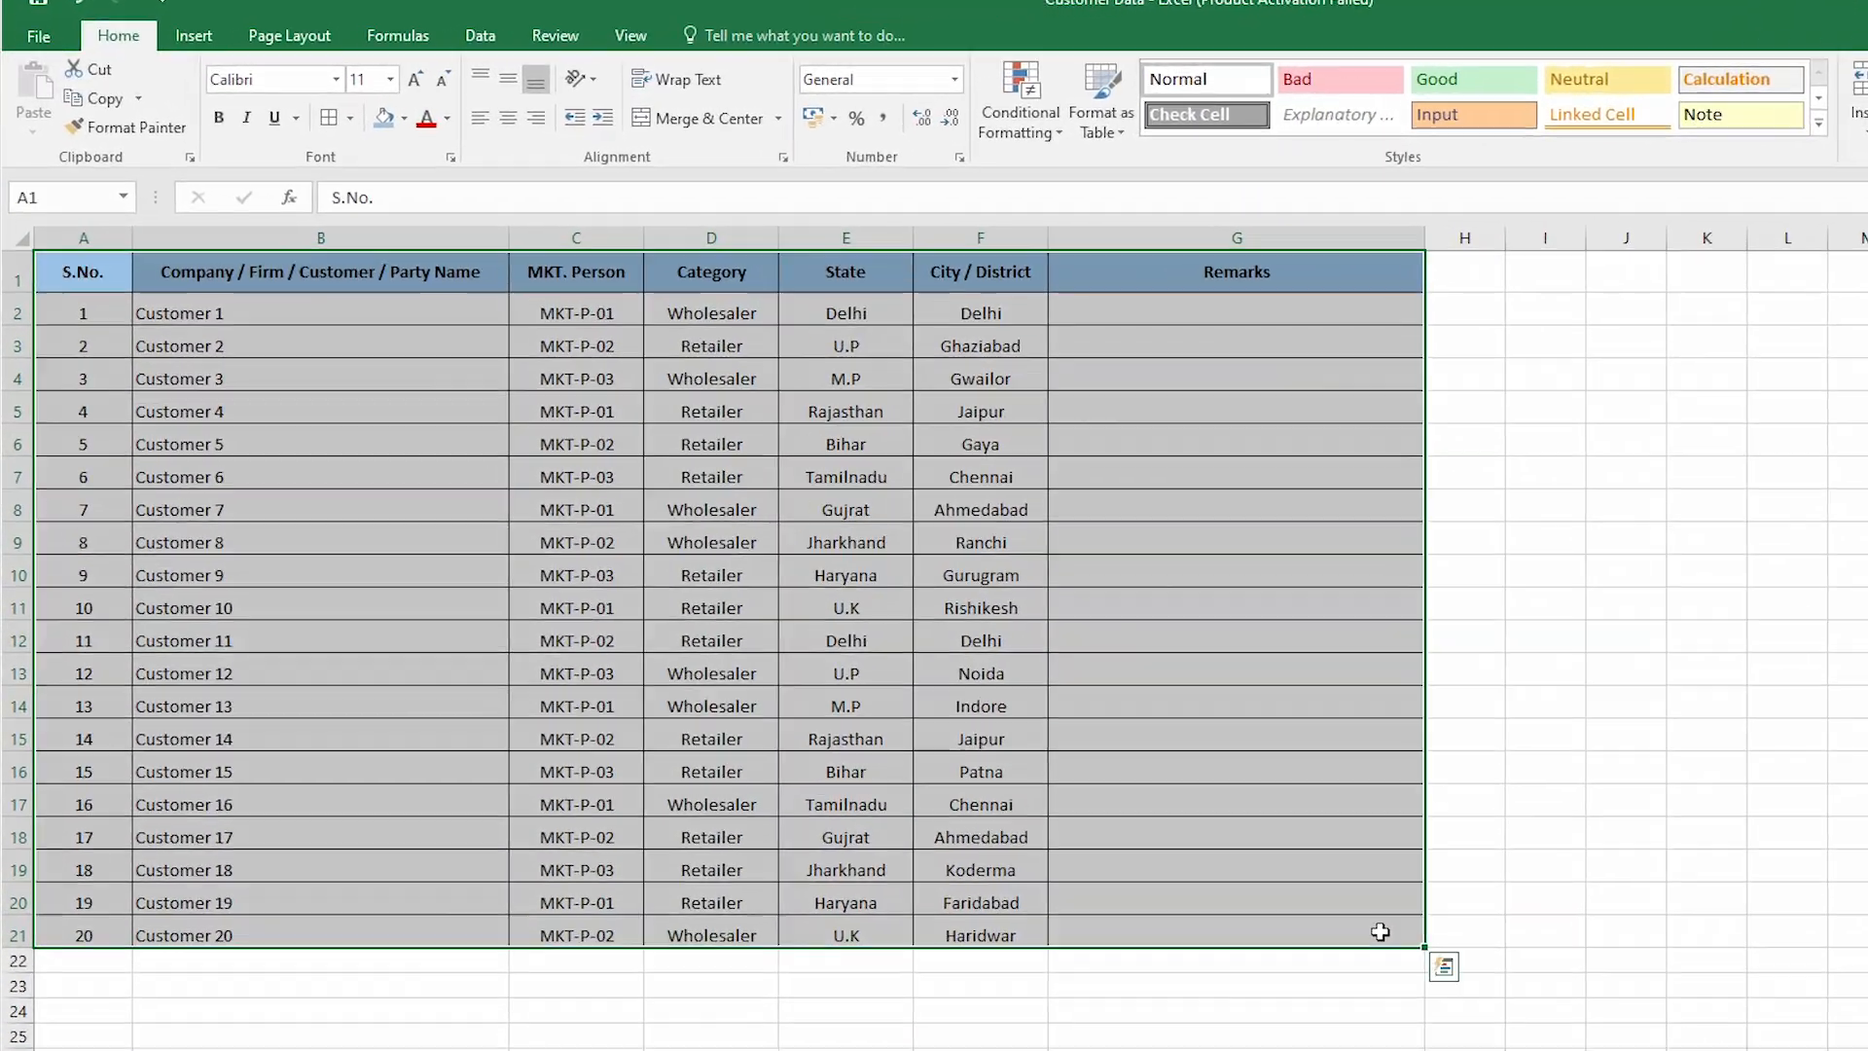
pyautogui.click(1490, 629)
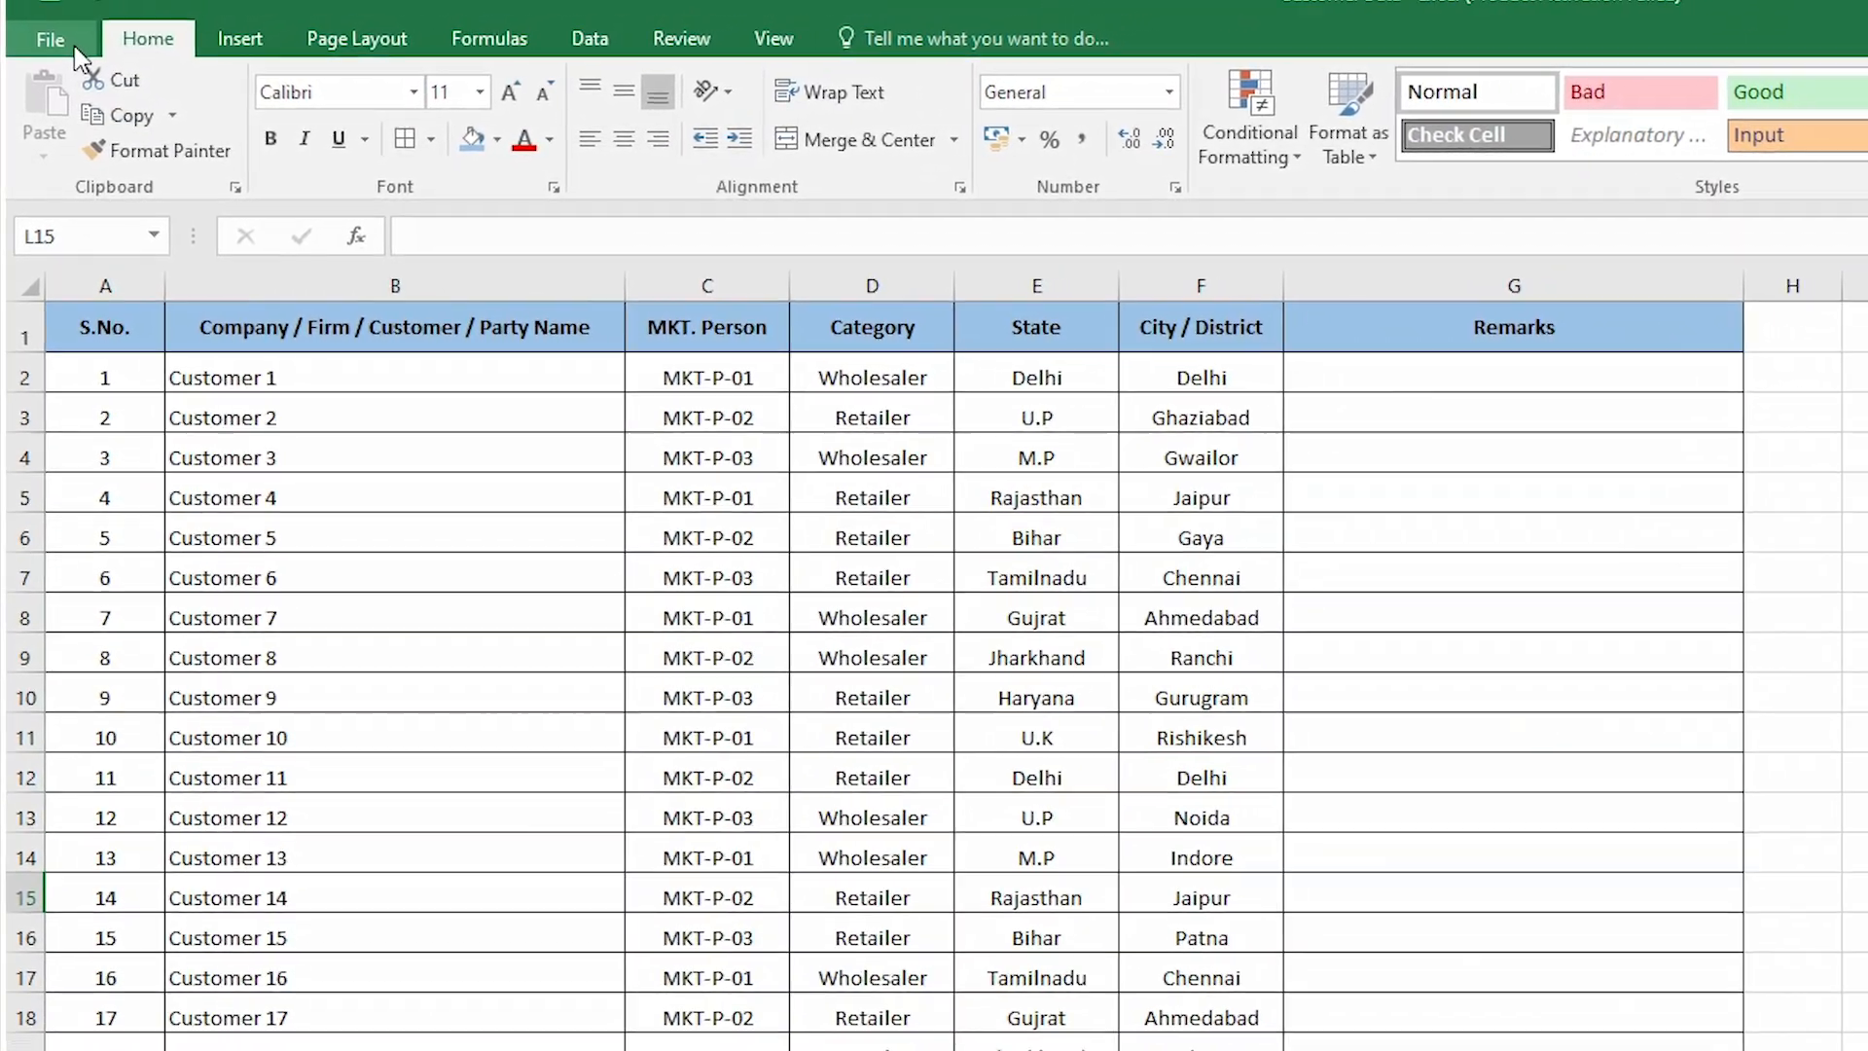
# Open the print settings and scale the sheet to fit 1 page wide by 1 tall.
pyautogui.click(75, 48)
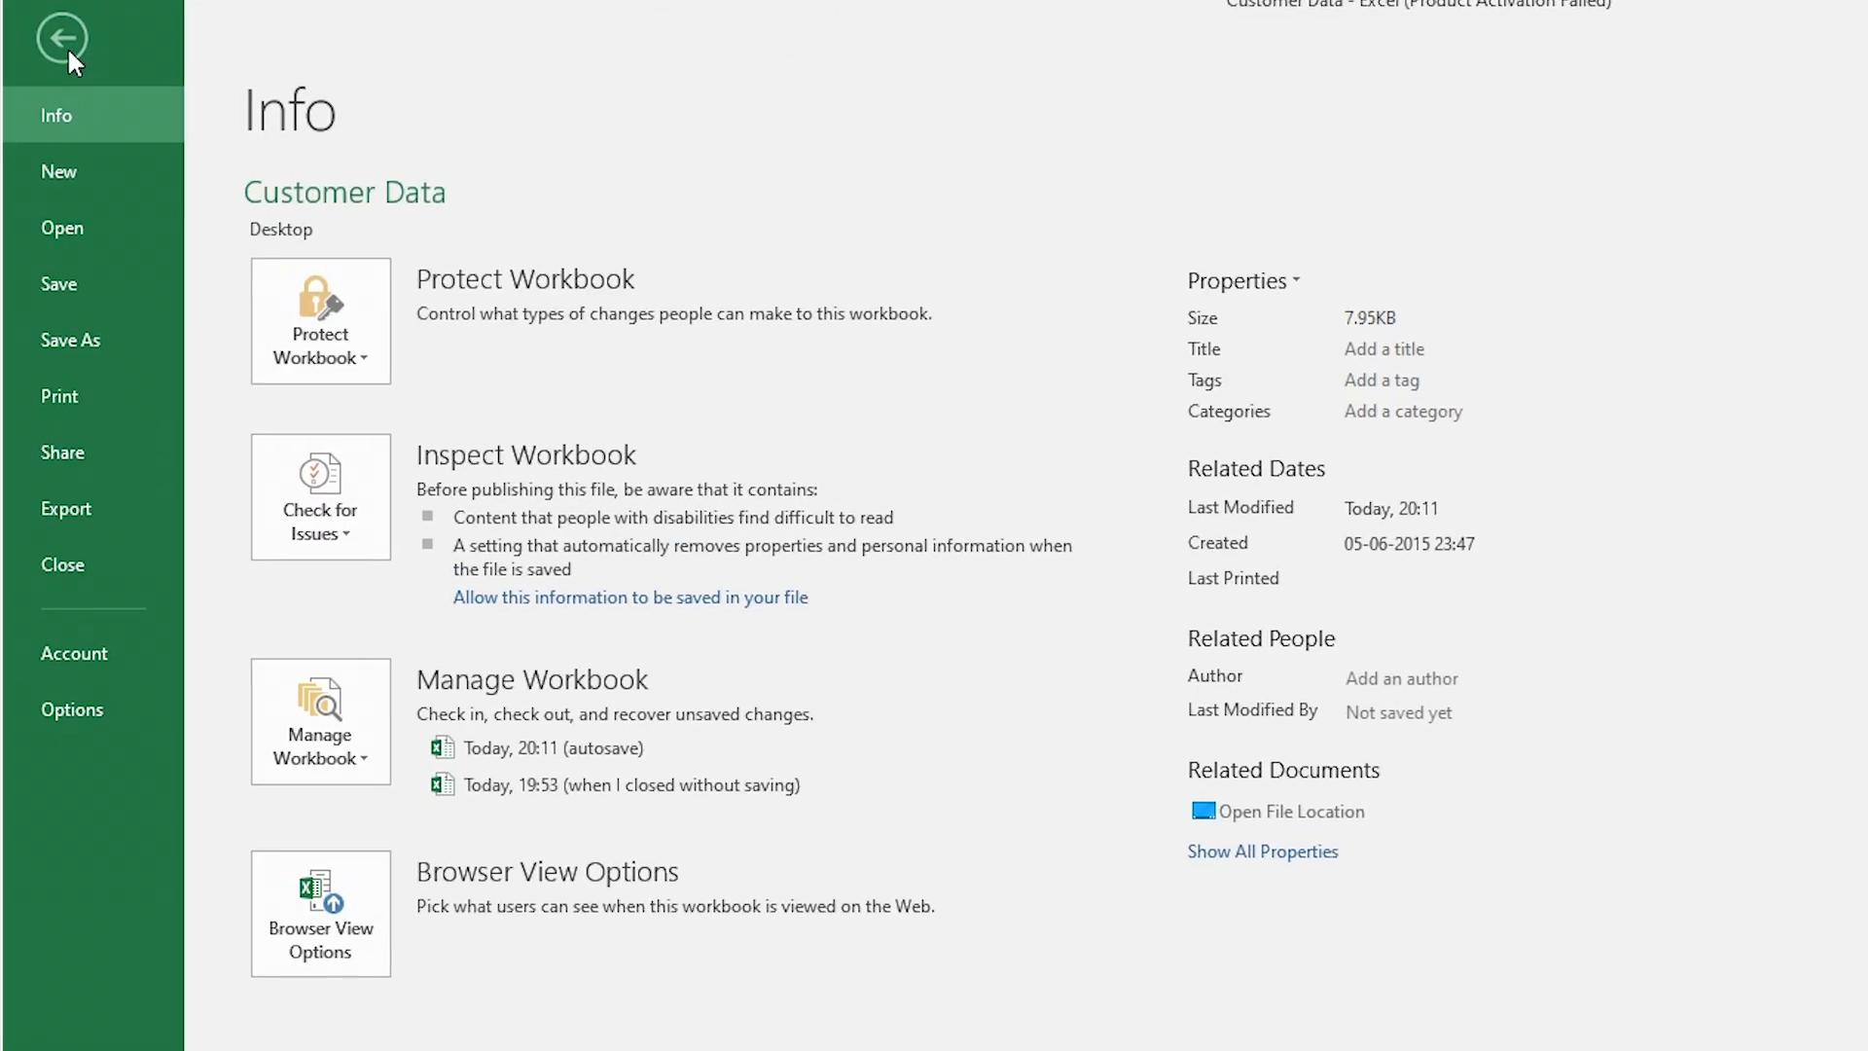
pyautogui.click(59, 379)
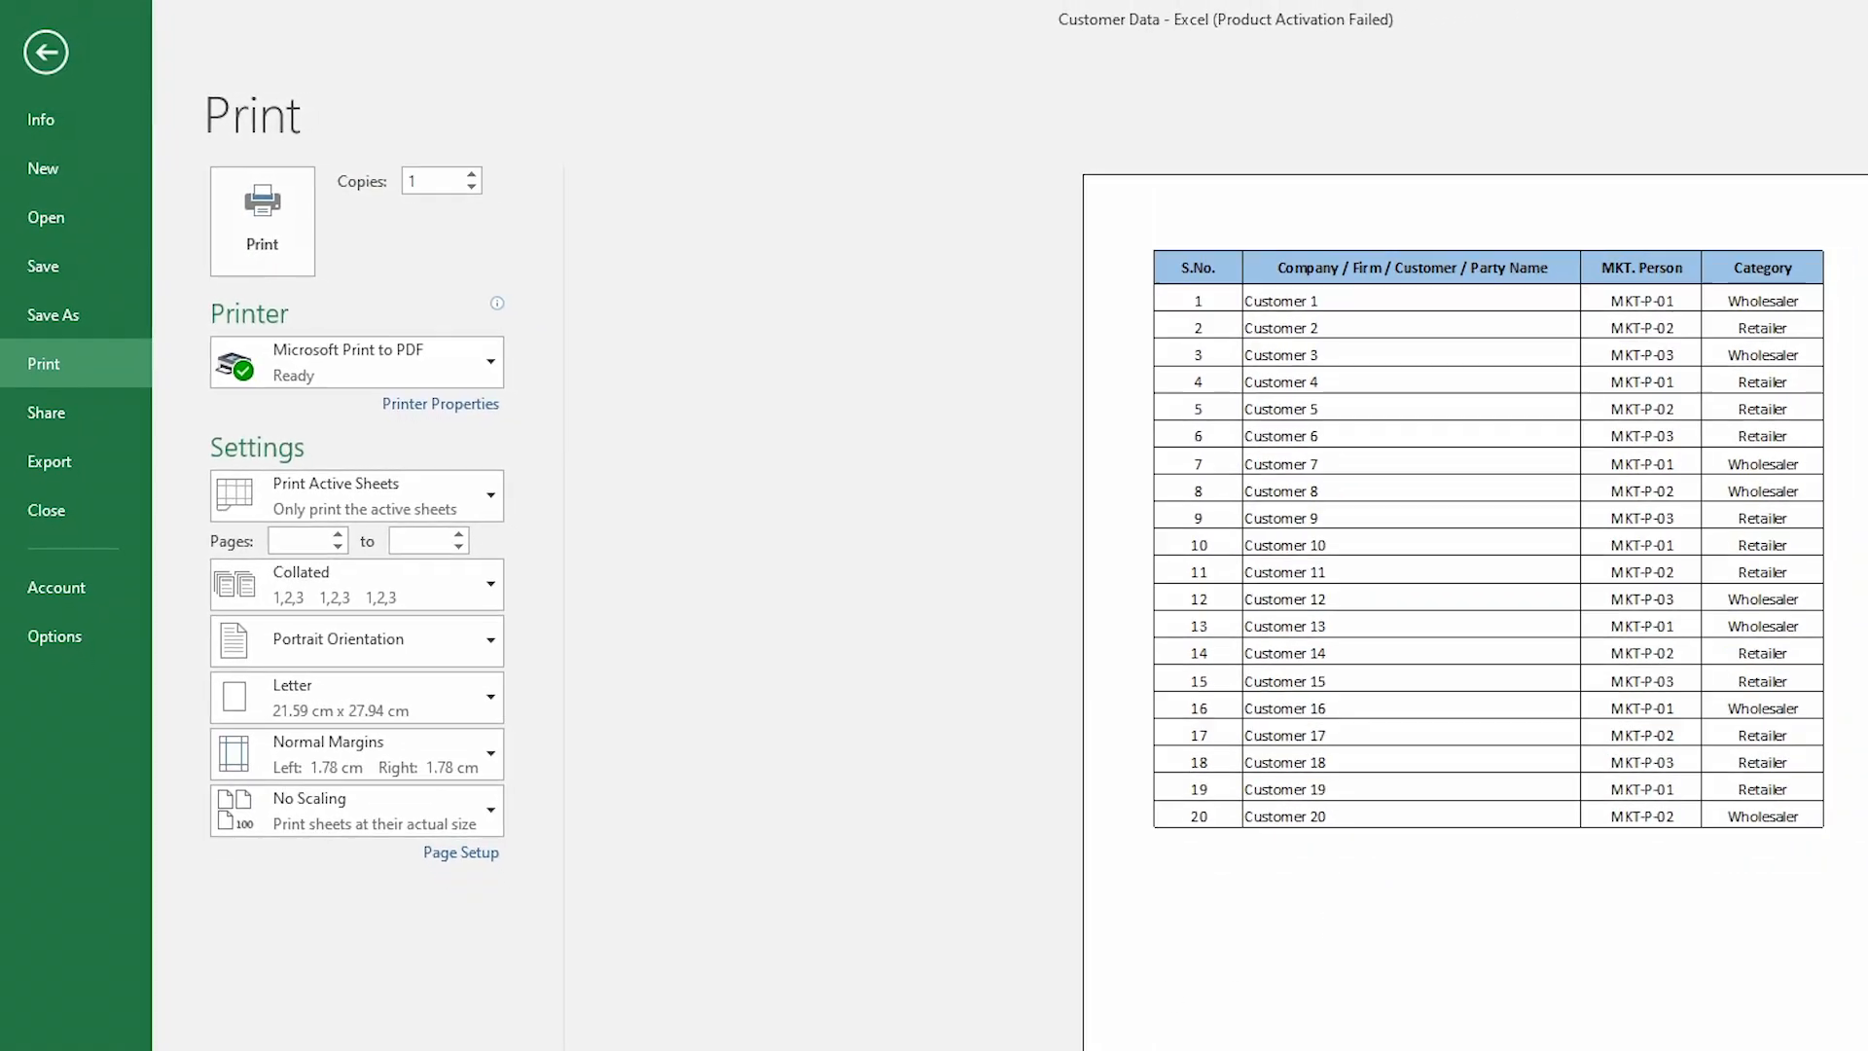
pyautogui.click(461, 852)
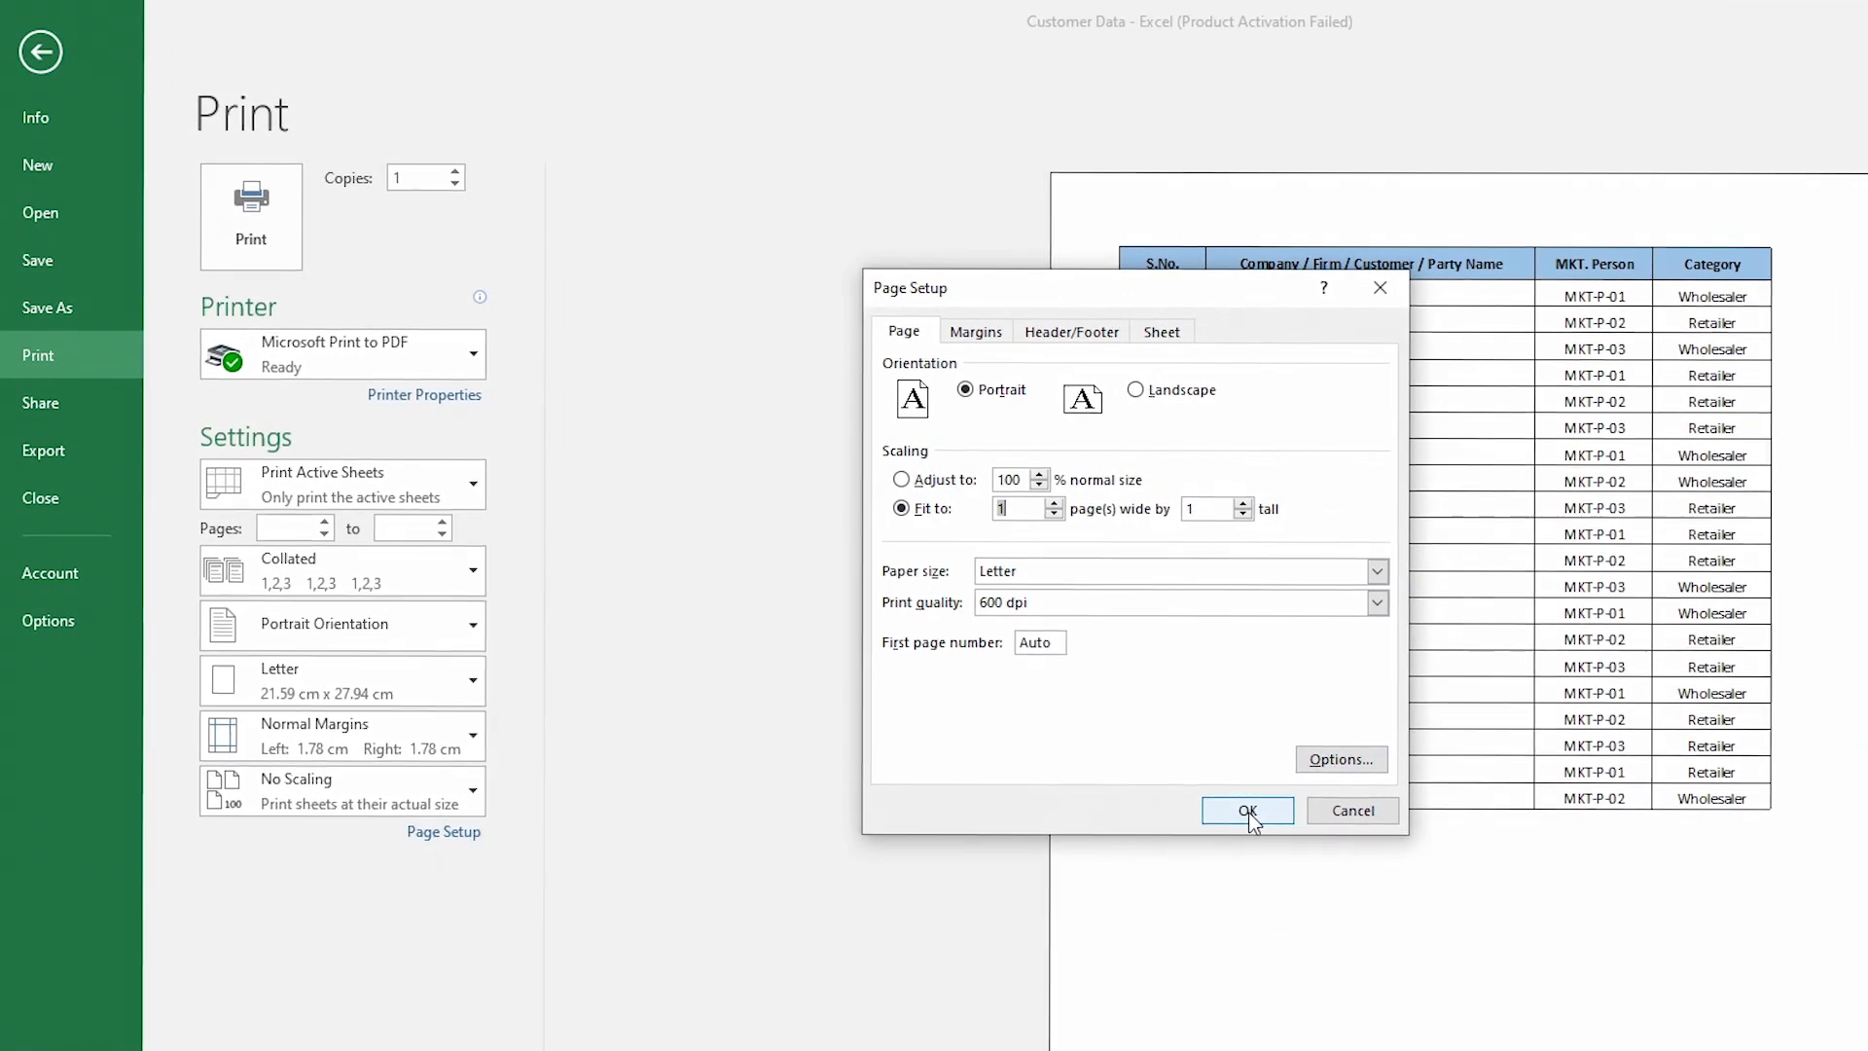
pyautogui.click(1249, 811)
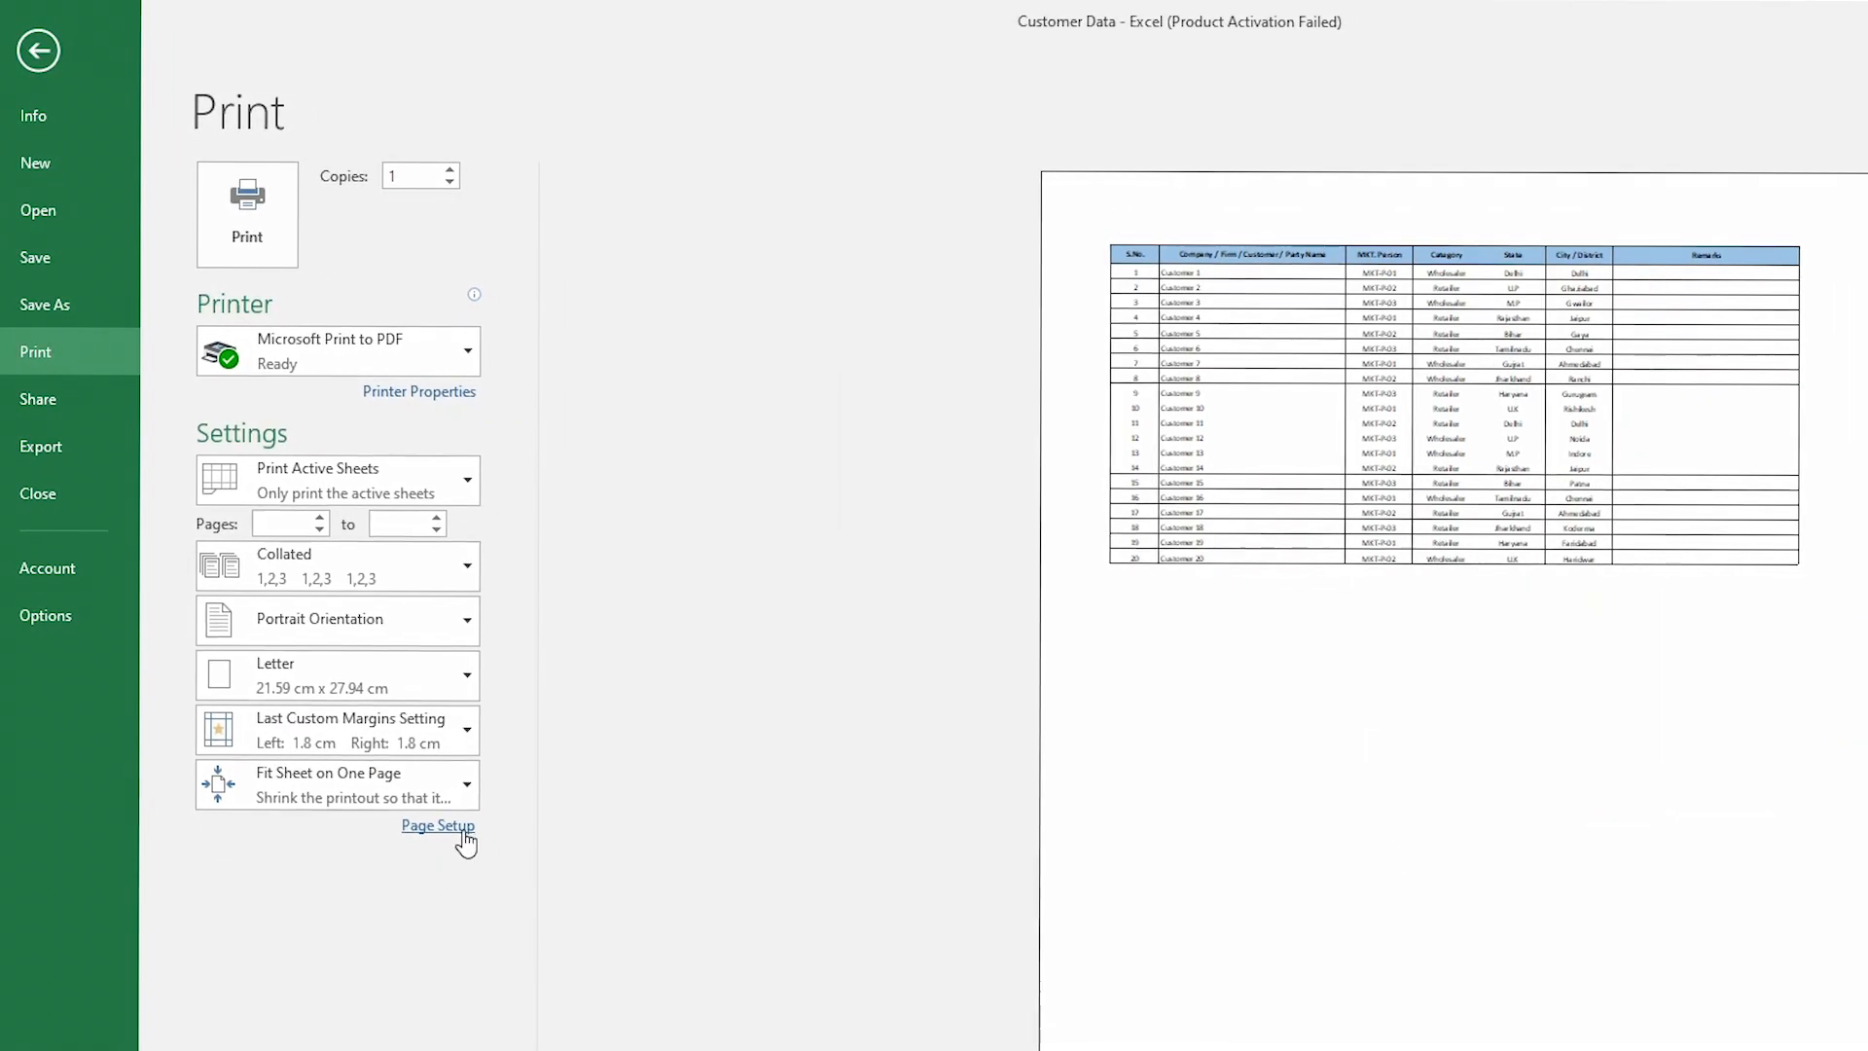
# Switch the page to landscape and reduce the left margin to about 0.58 cm and the right margin to about 0.53 cm.
pyautogui.click(464, 839)
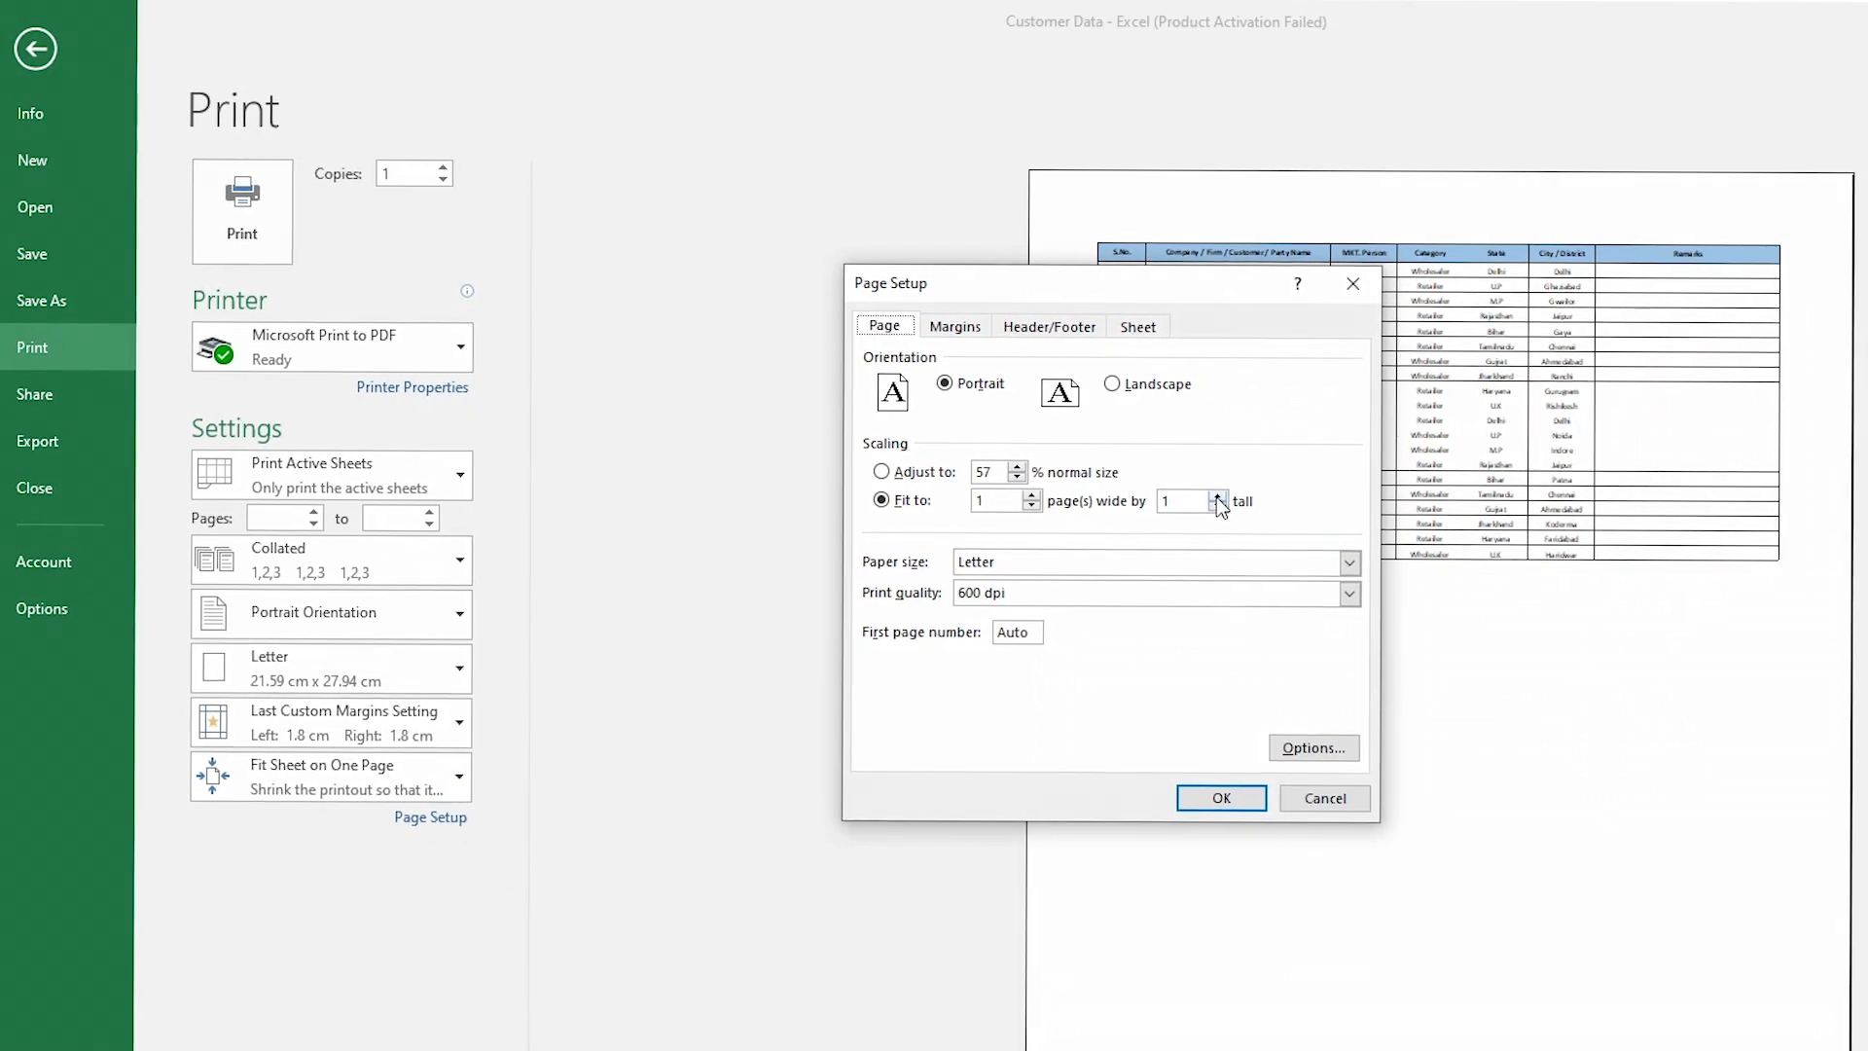
pyautogui.click(1111, 384)
pyautogui.click(1256, 798)
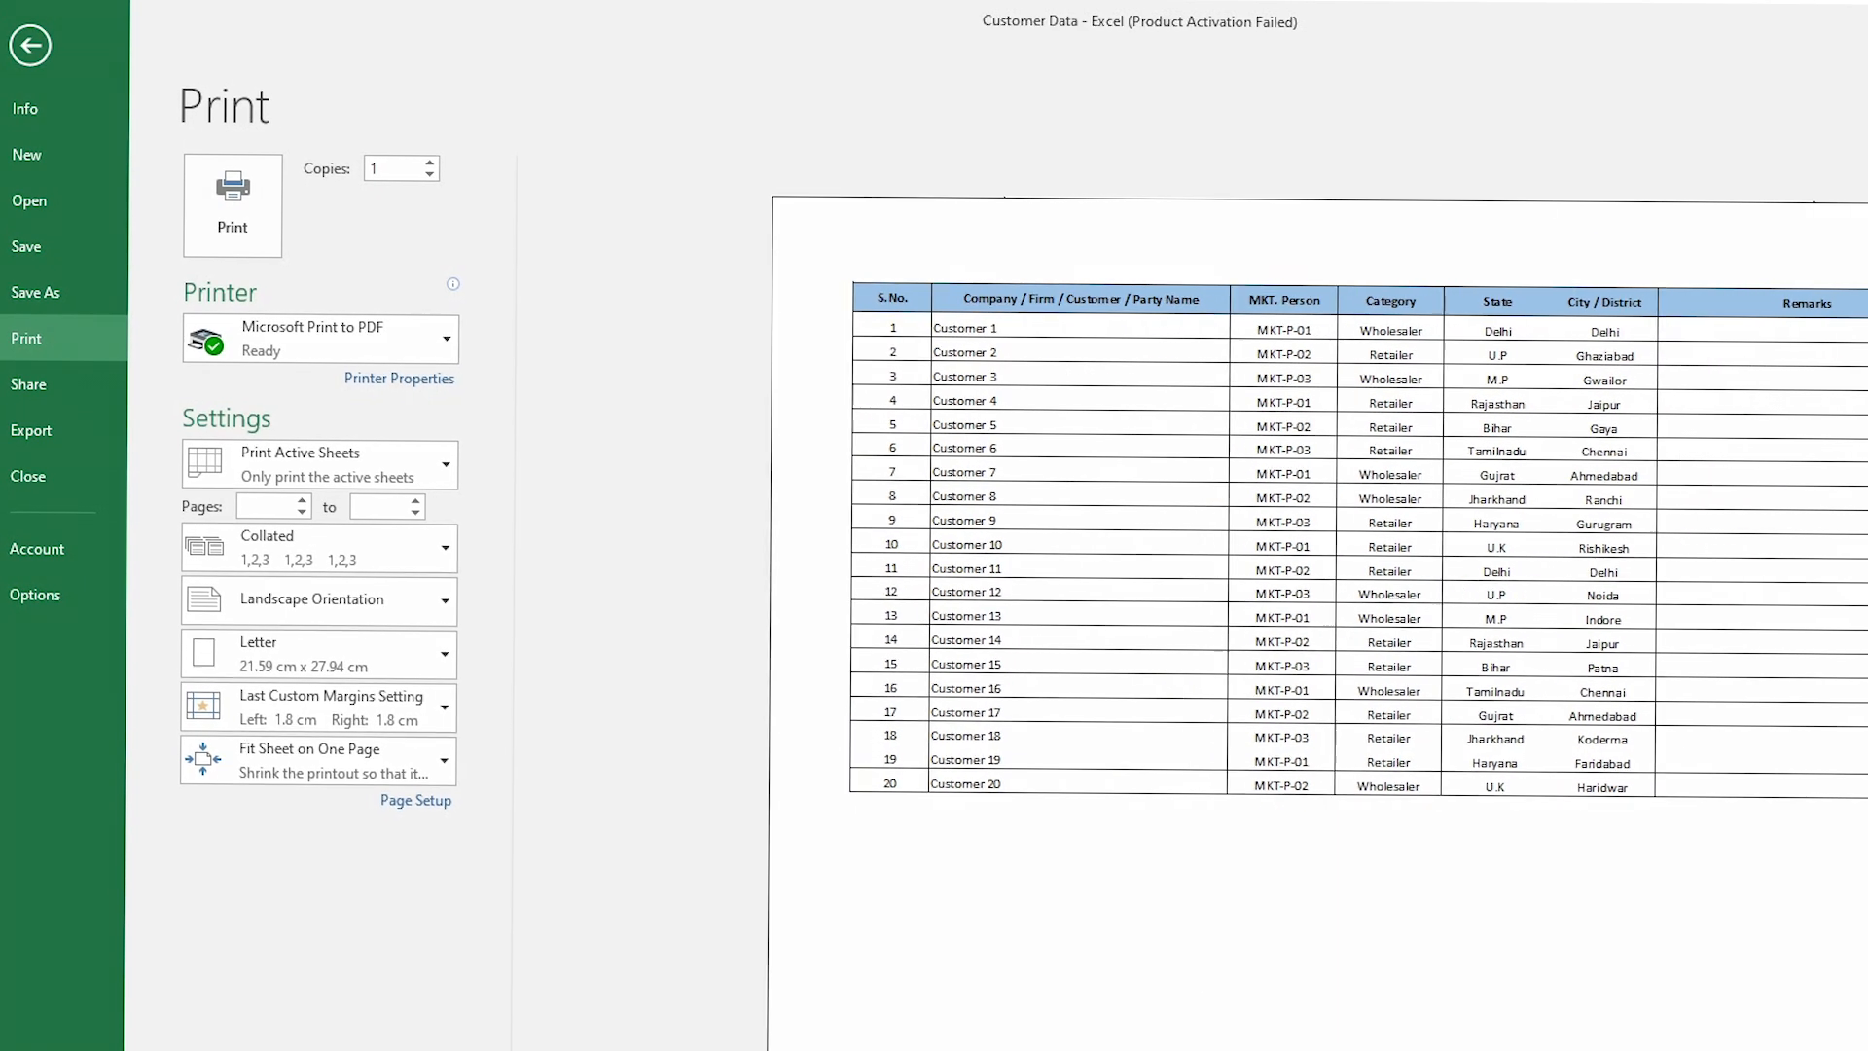
pyautogui.moveTo(848, 890); pyautogui.dragTo(793, 897)
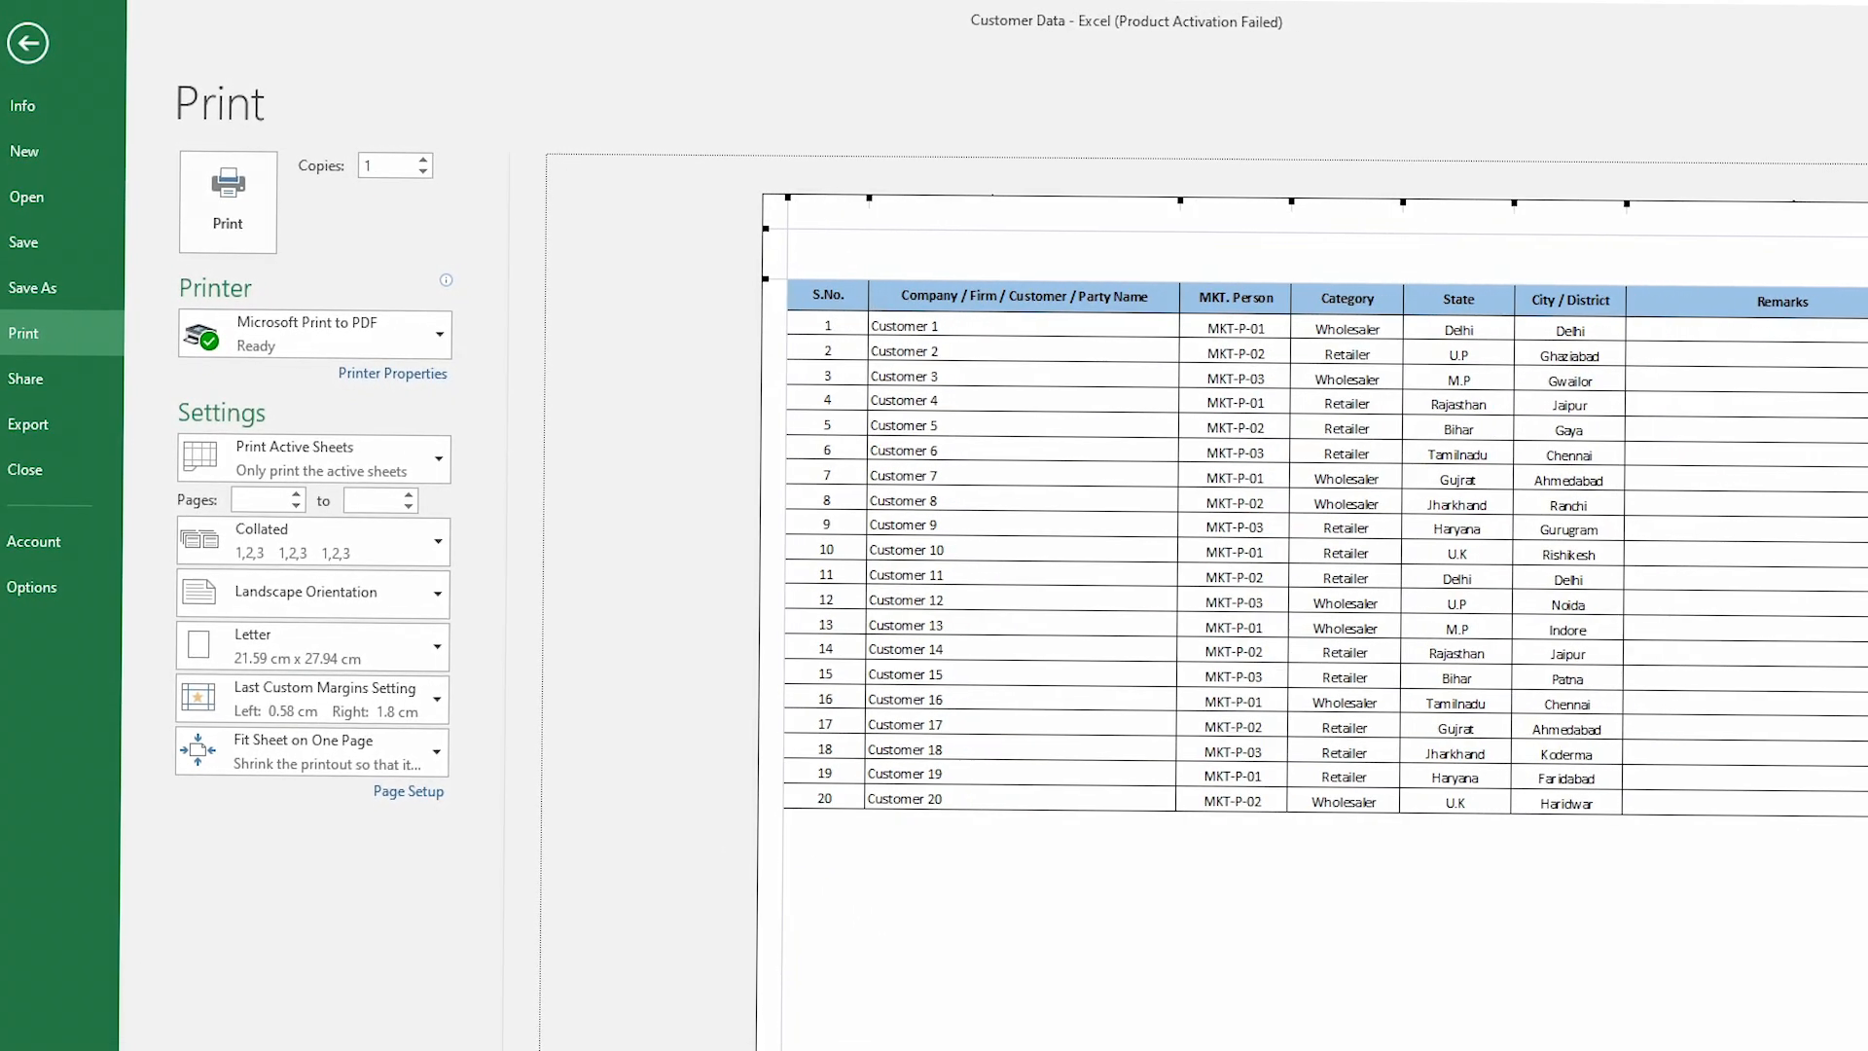
pyautogui.moveTo(1849, 895); pyautogui.dragTo(1867, 895)
# Adjust the pages-tall value of the fit-to scaling and slightly narrow the Company / Firm / Customer / Party Name column in the print preview.
pyautogui.click(426, 791)
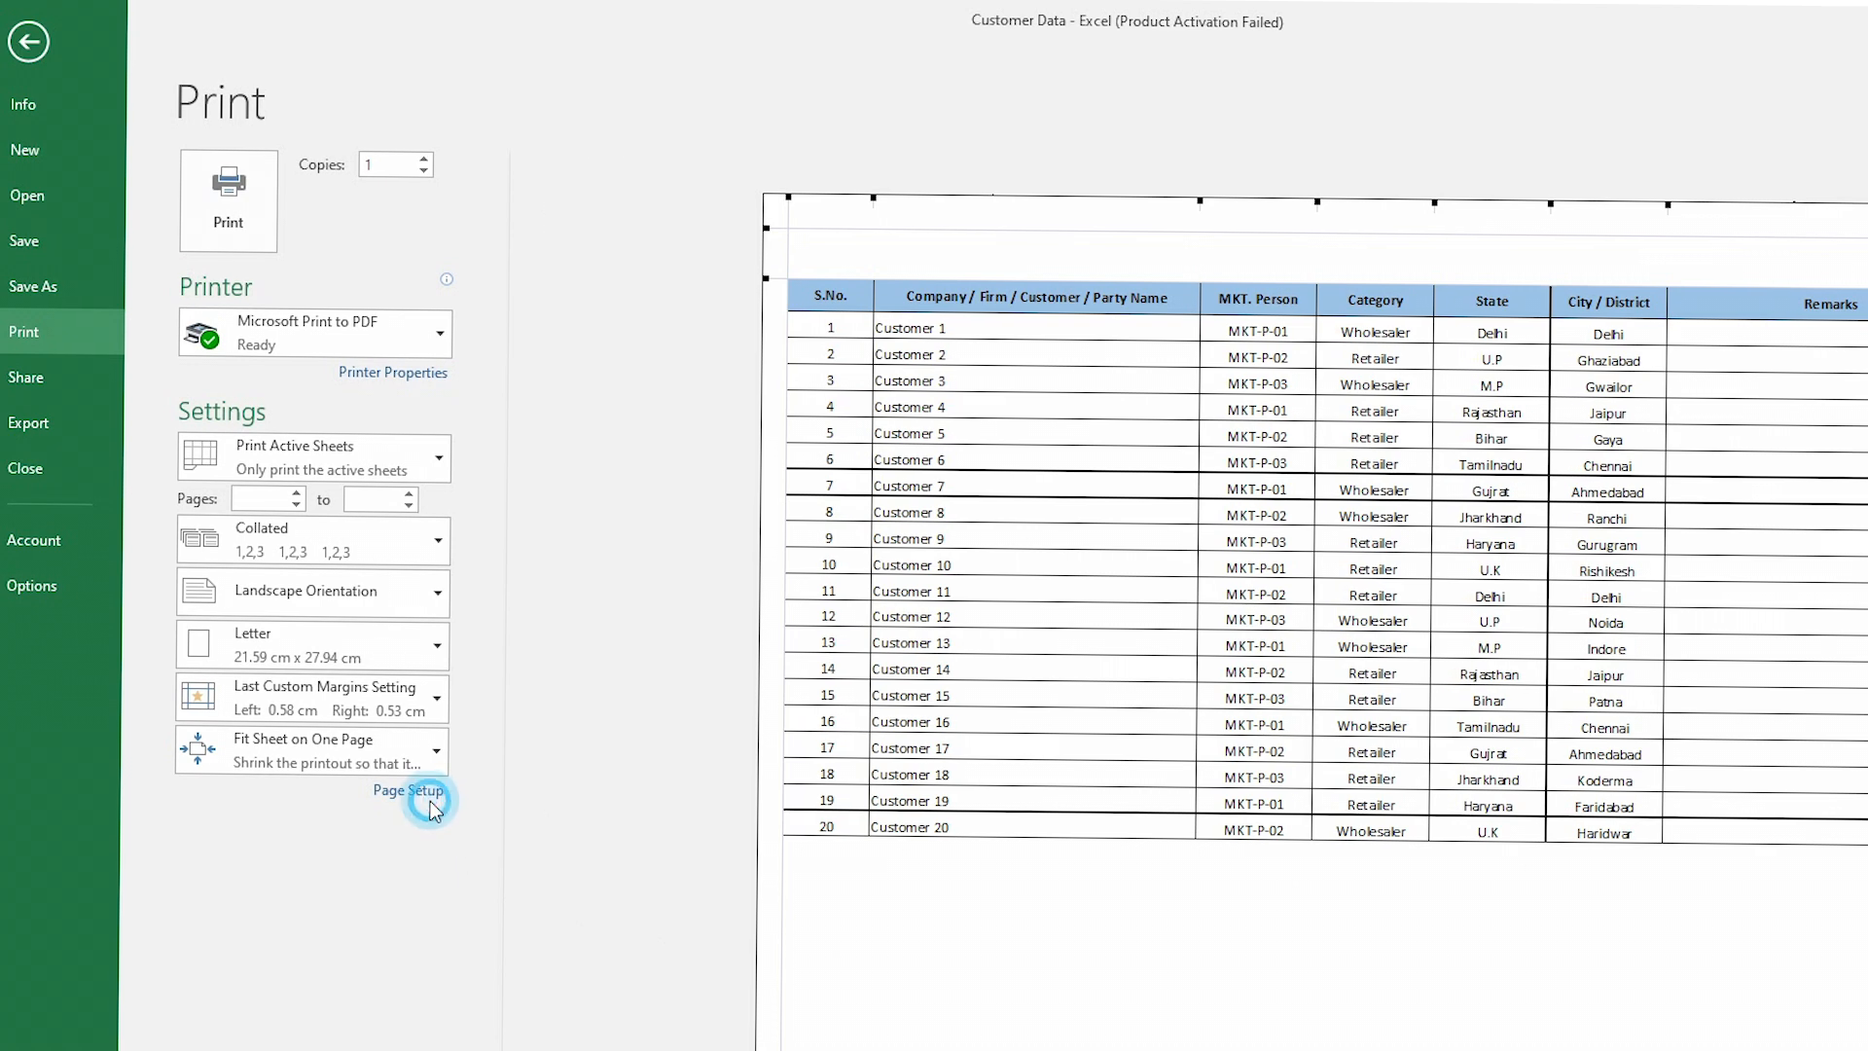
pyautogui.click(1177, 483)
pyautogui.click(1177, 776)
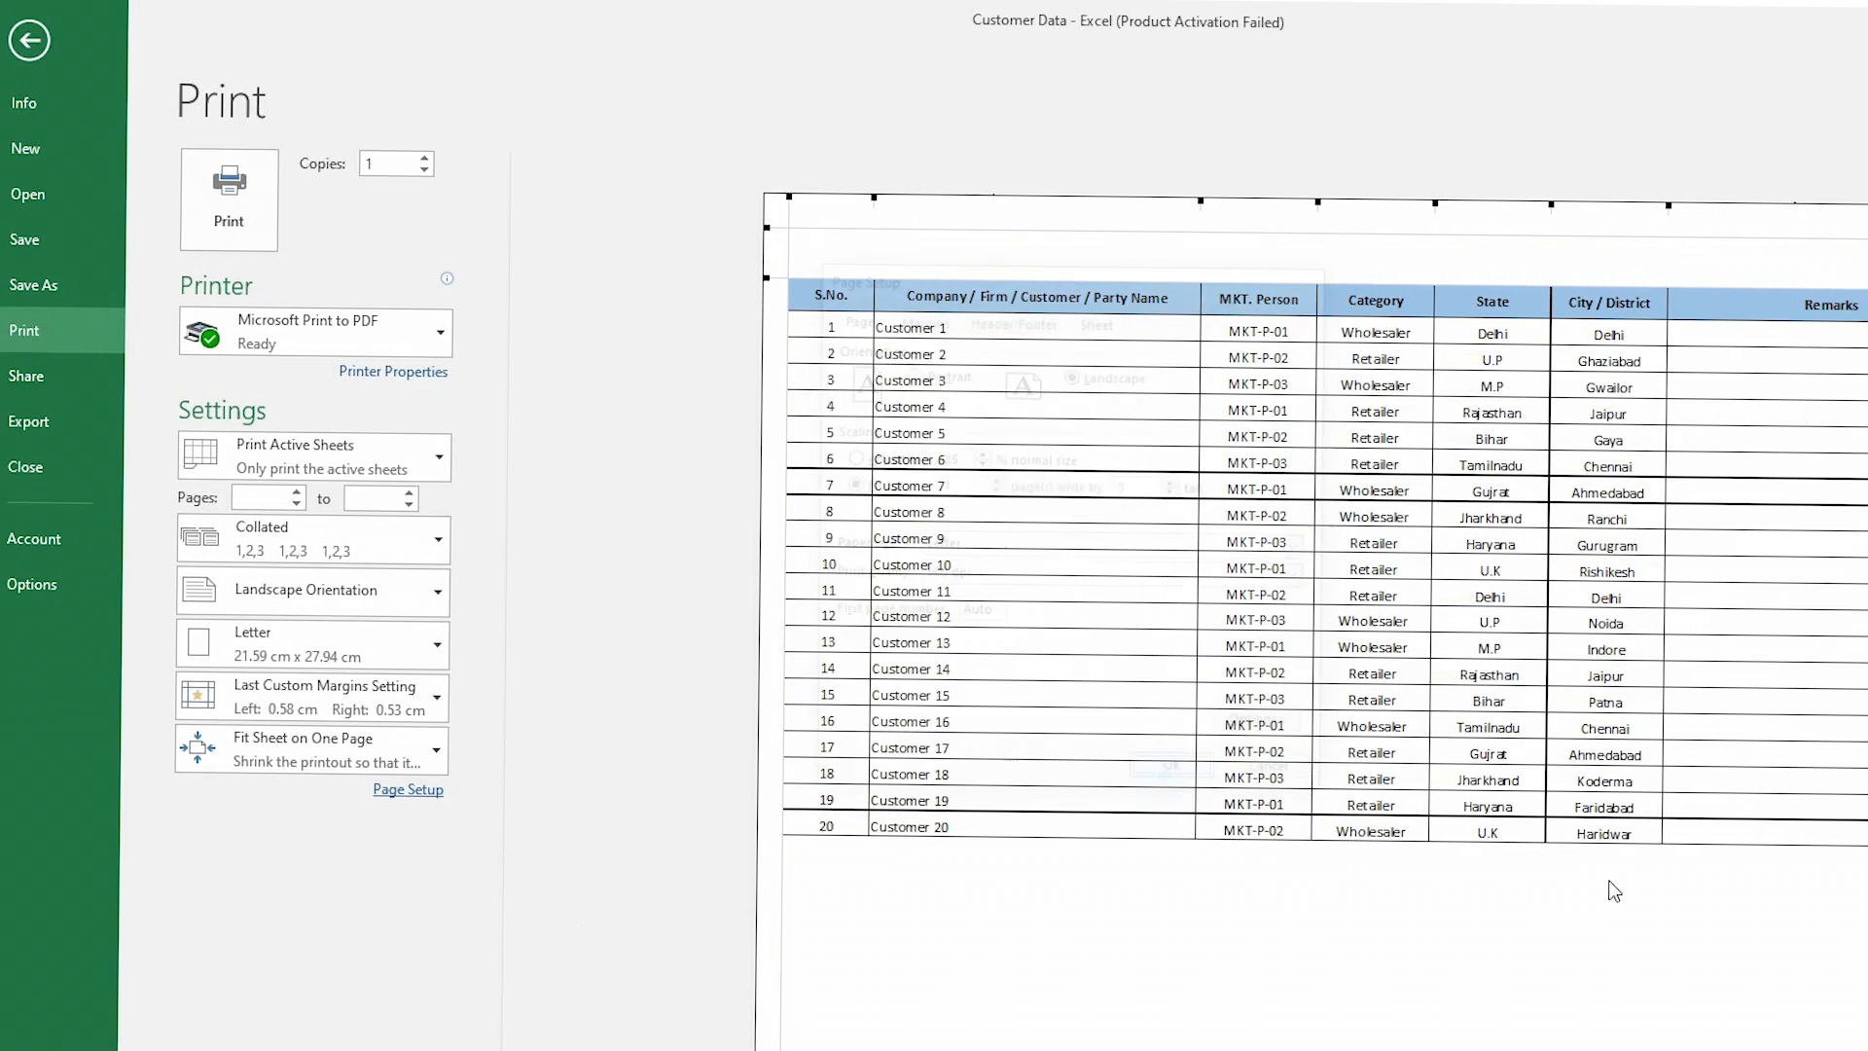
pyautogui.moveTo(1201, 202); pyautogui.dragTo(1179, 206)
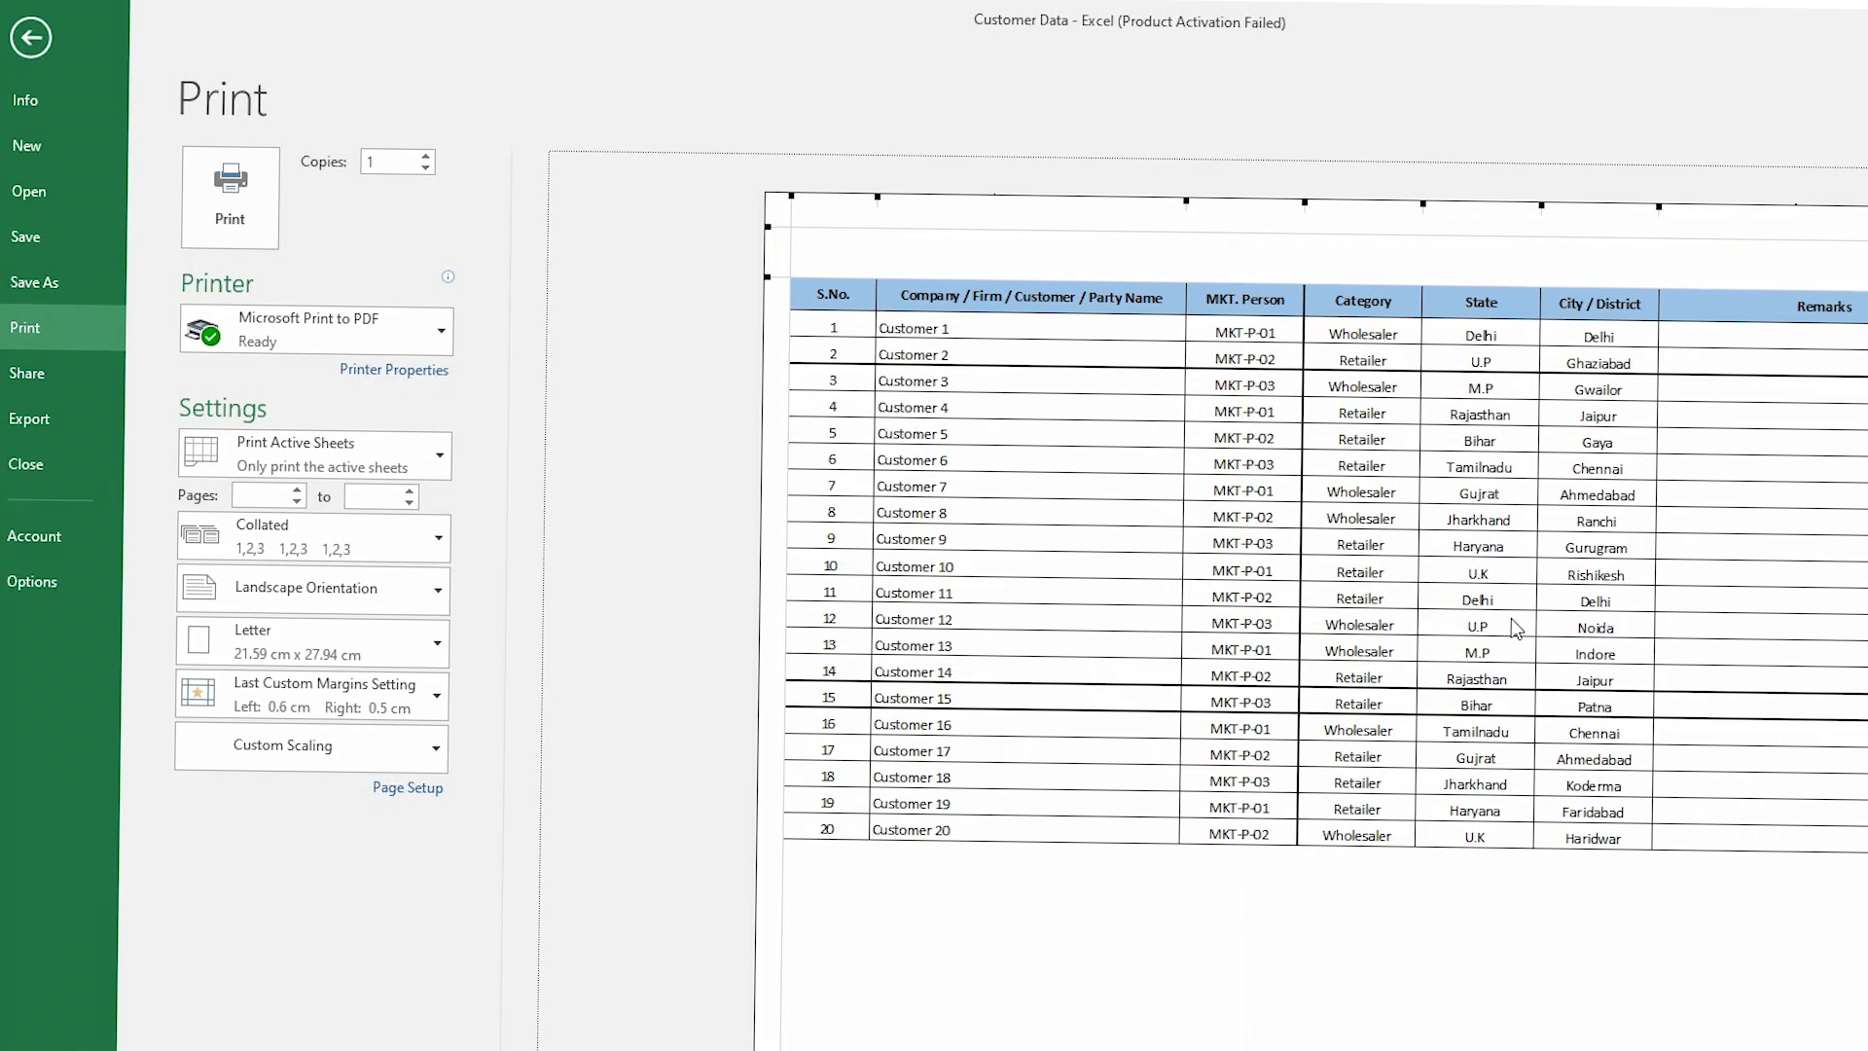
# Choose Microsoft Print to PDF as the printer and print the customer table.
pyautogui.click(272, 329)
pyautogui.click(297, 311)
pyautogui.click(291, 324)
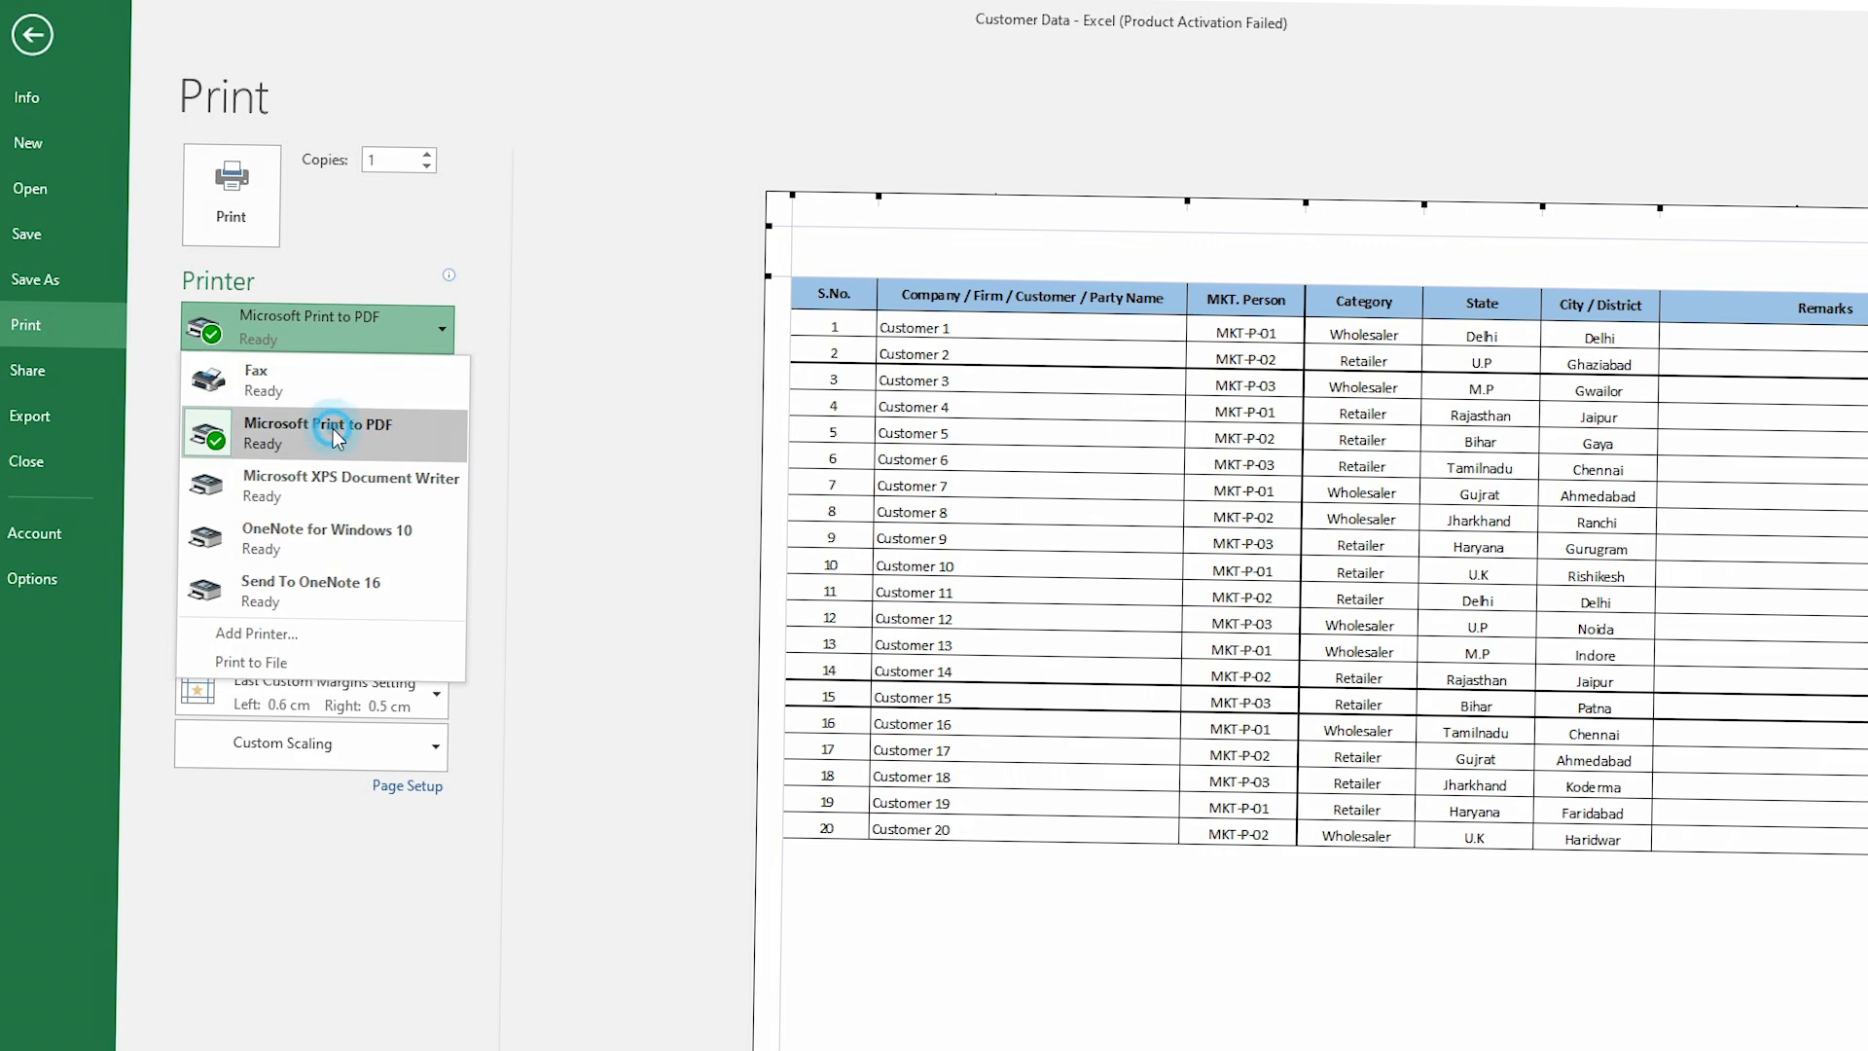
pyautogui.click(367, 421)
pyautogui.click(233, 194)
# Save the print output on the Desktop under the file name Customer Data.
pyautogui.click(1107, 774)
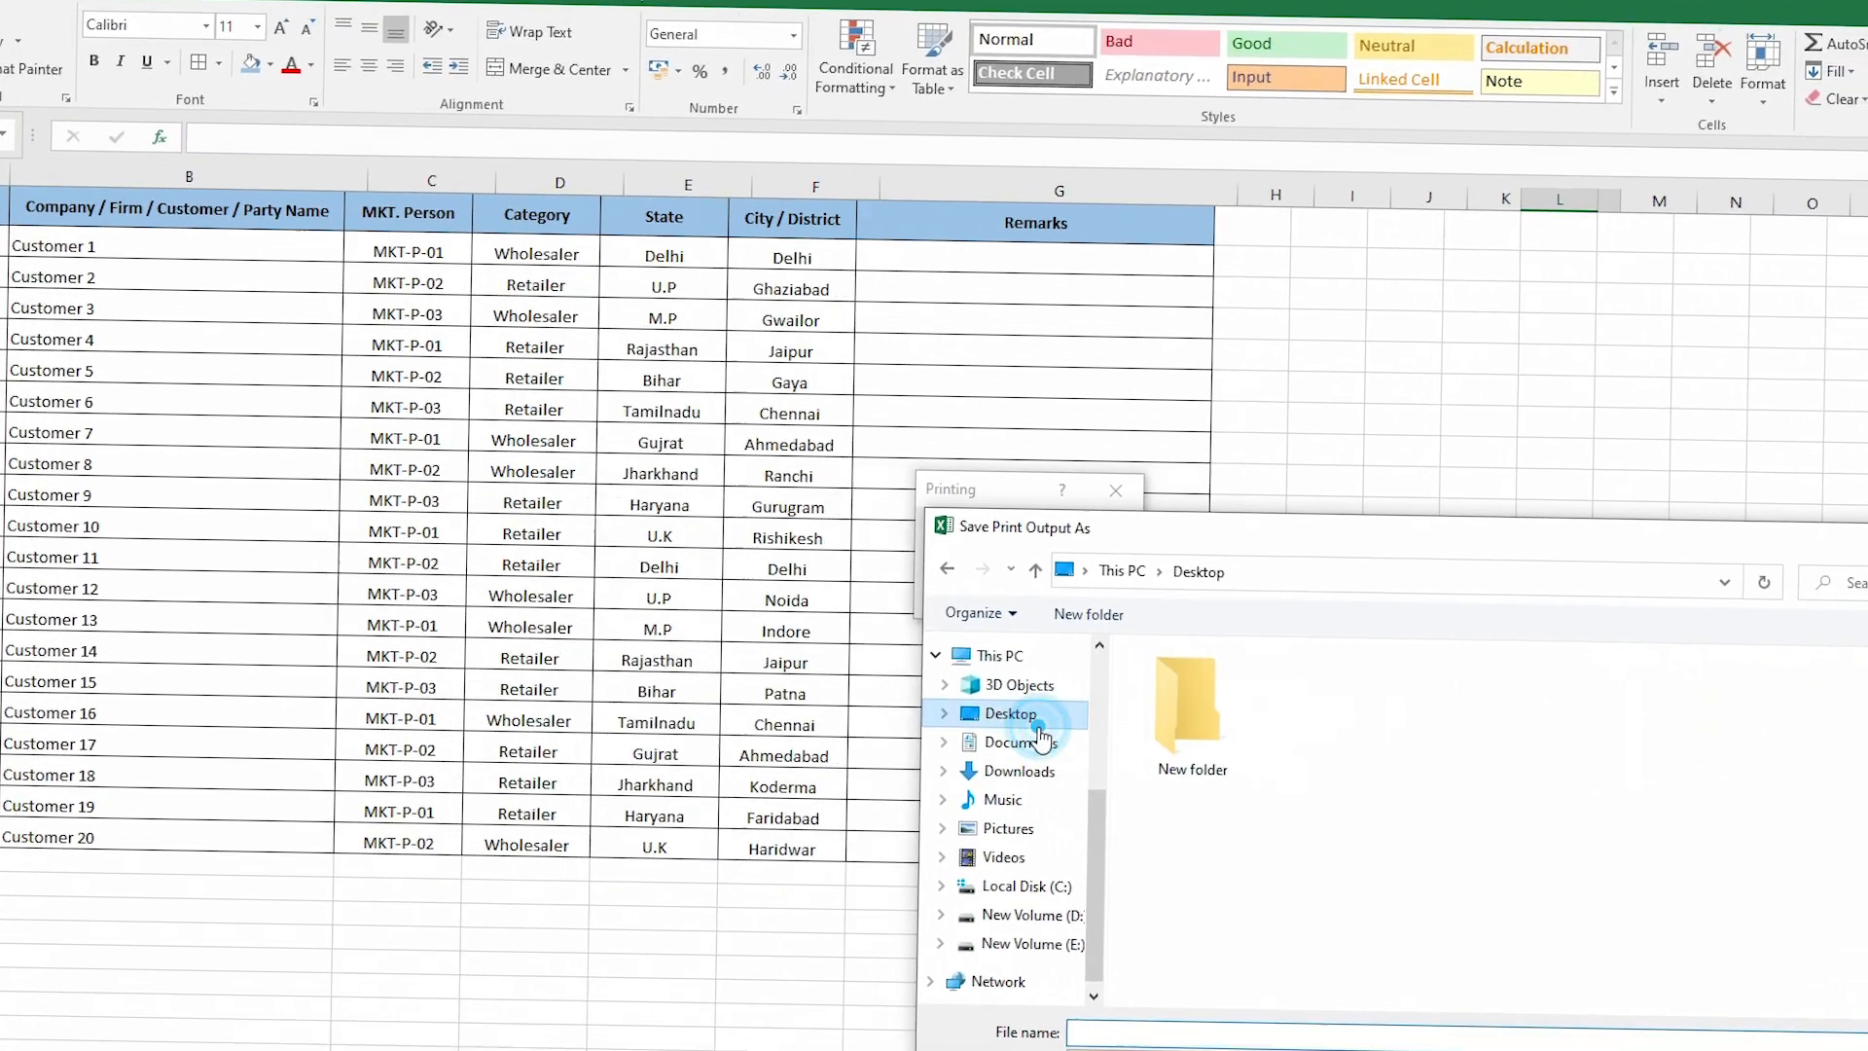
pyautogui.click(1068, 903)
pyautogui.write('Customer Data')
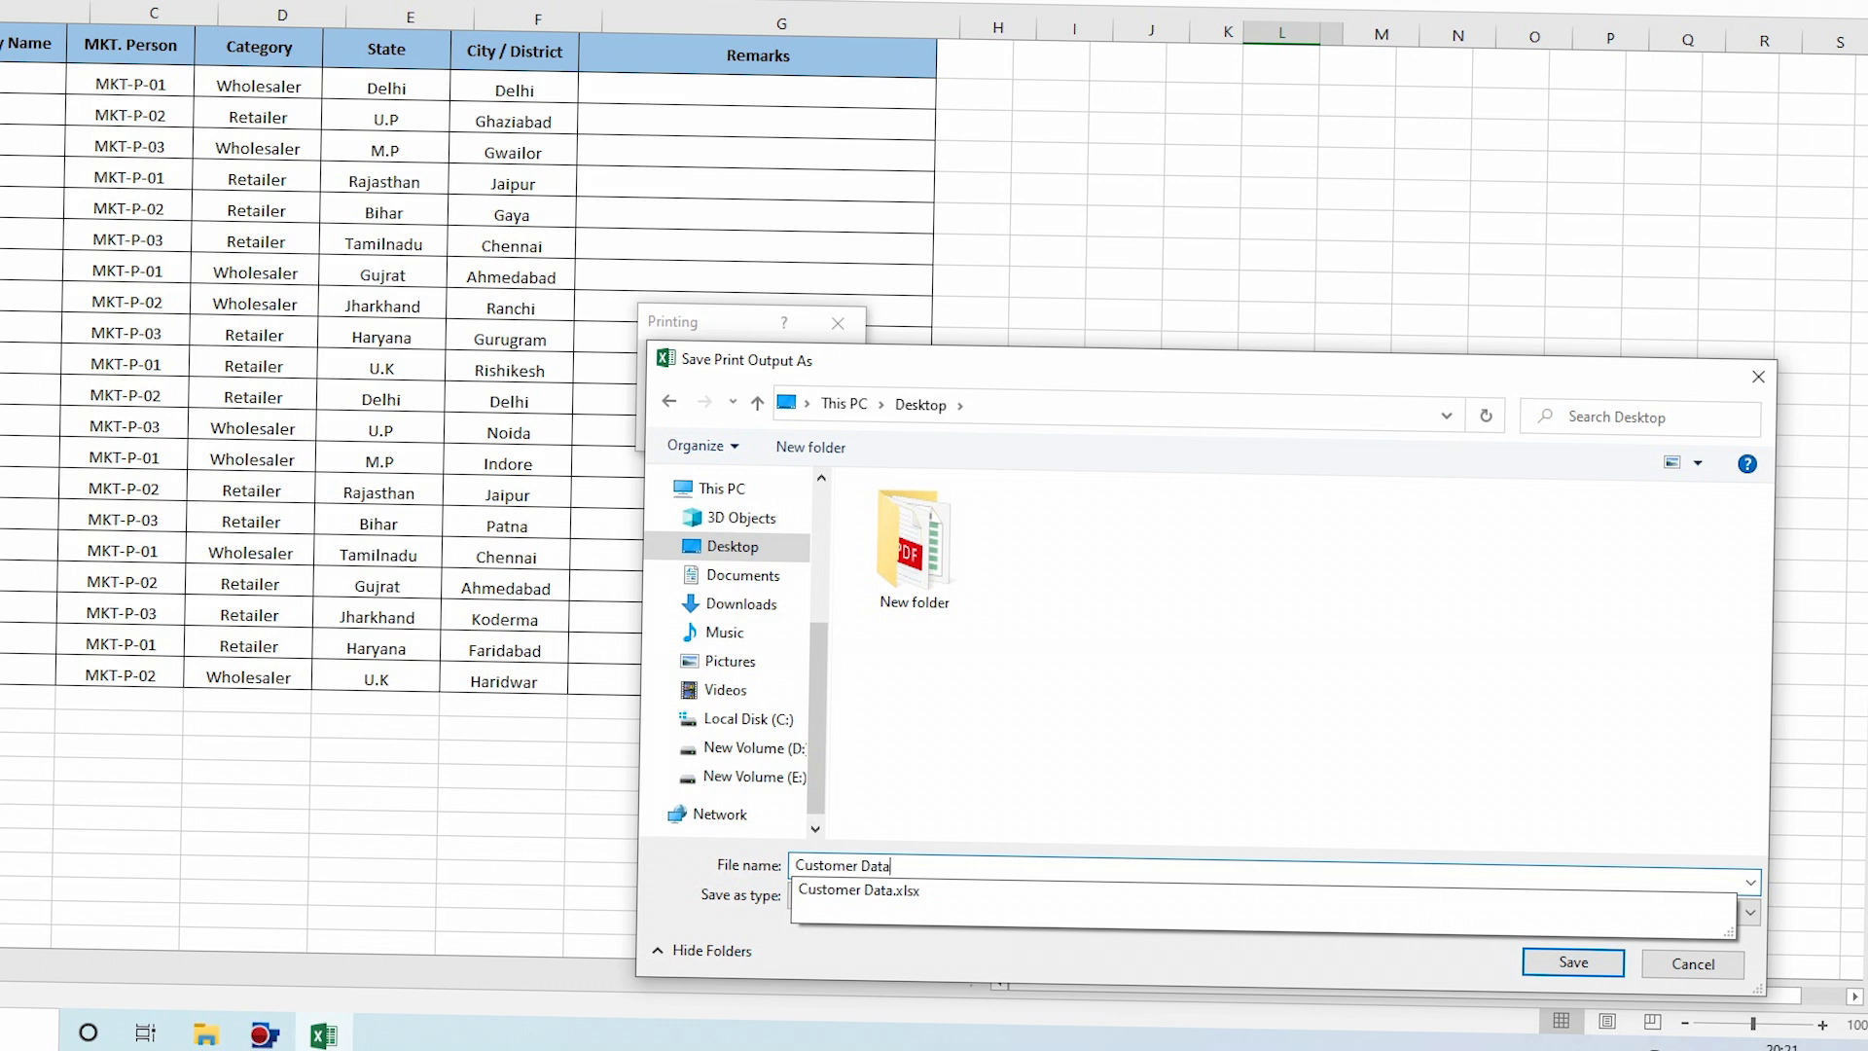
pyautogui.click(1560, 965)
# Go to the desktop and open the Customer Data PDF to view it.
pyautogui.click(1289, 346)
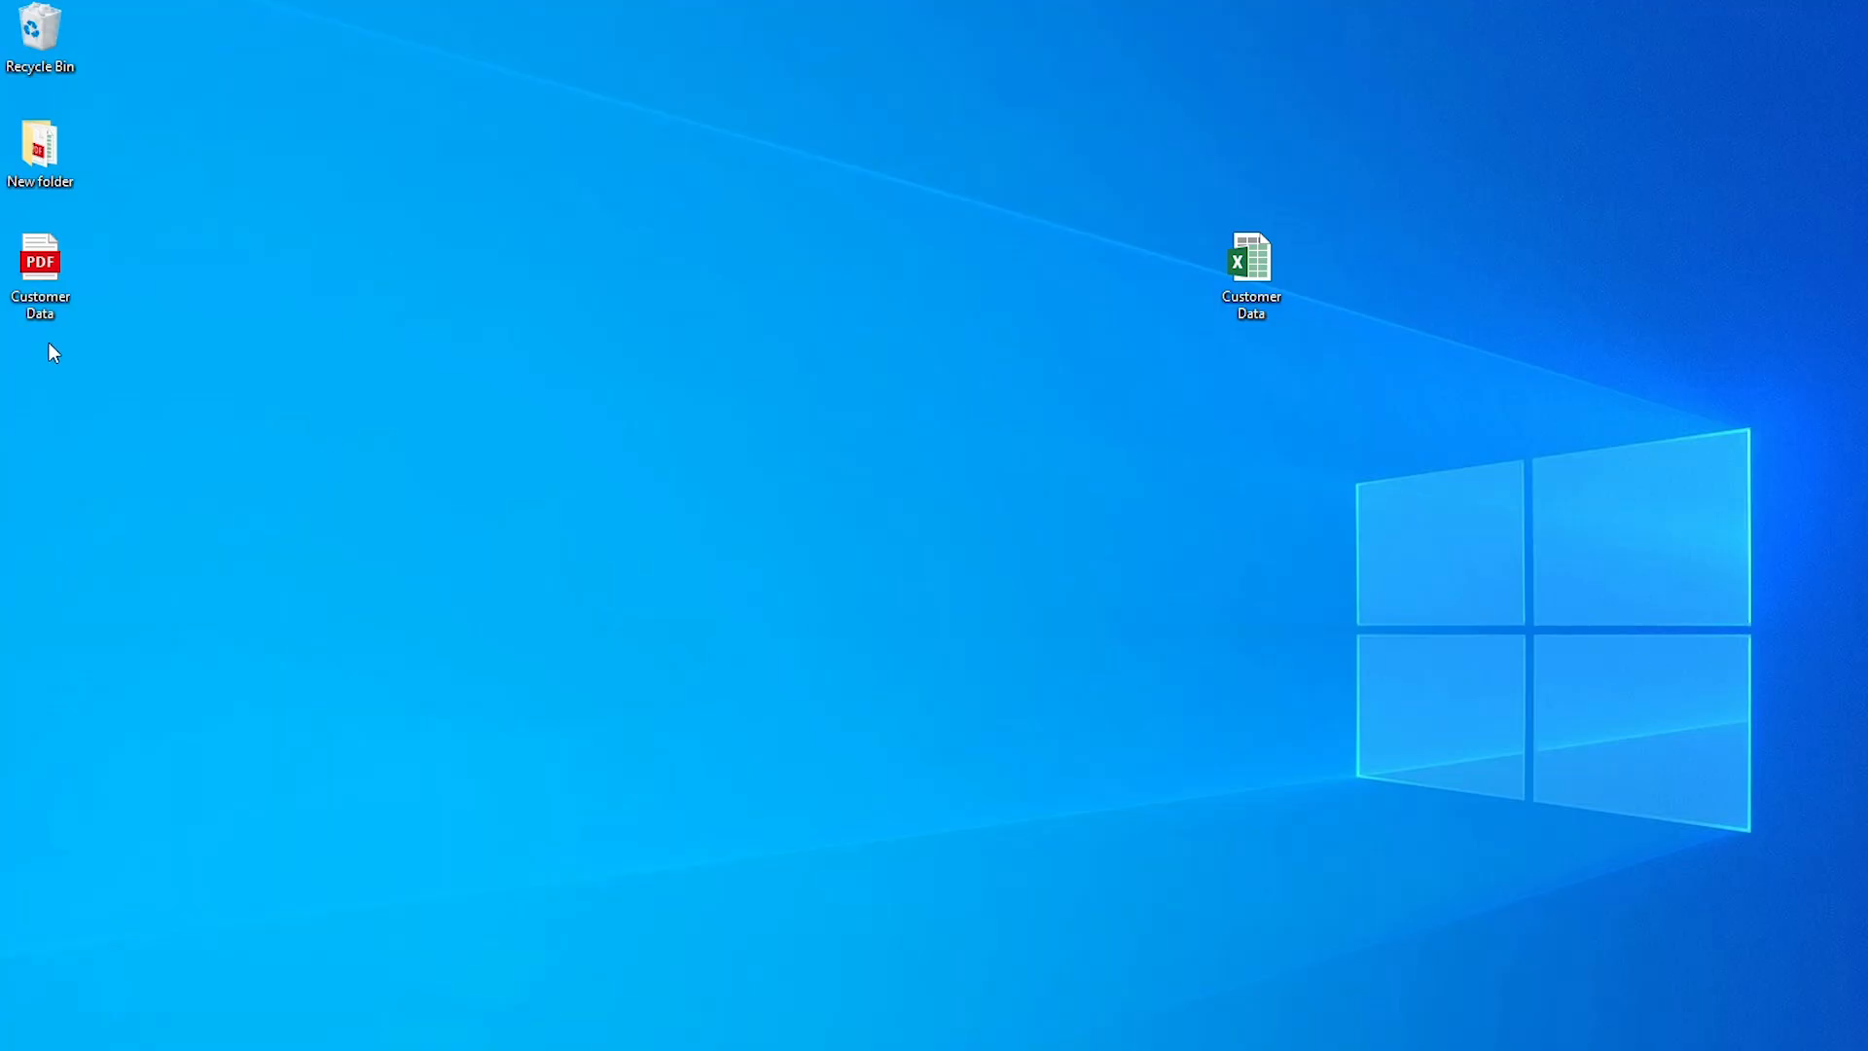
pyautogui.rightClick(39, 292)
pyautogui.click(92, 308)
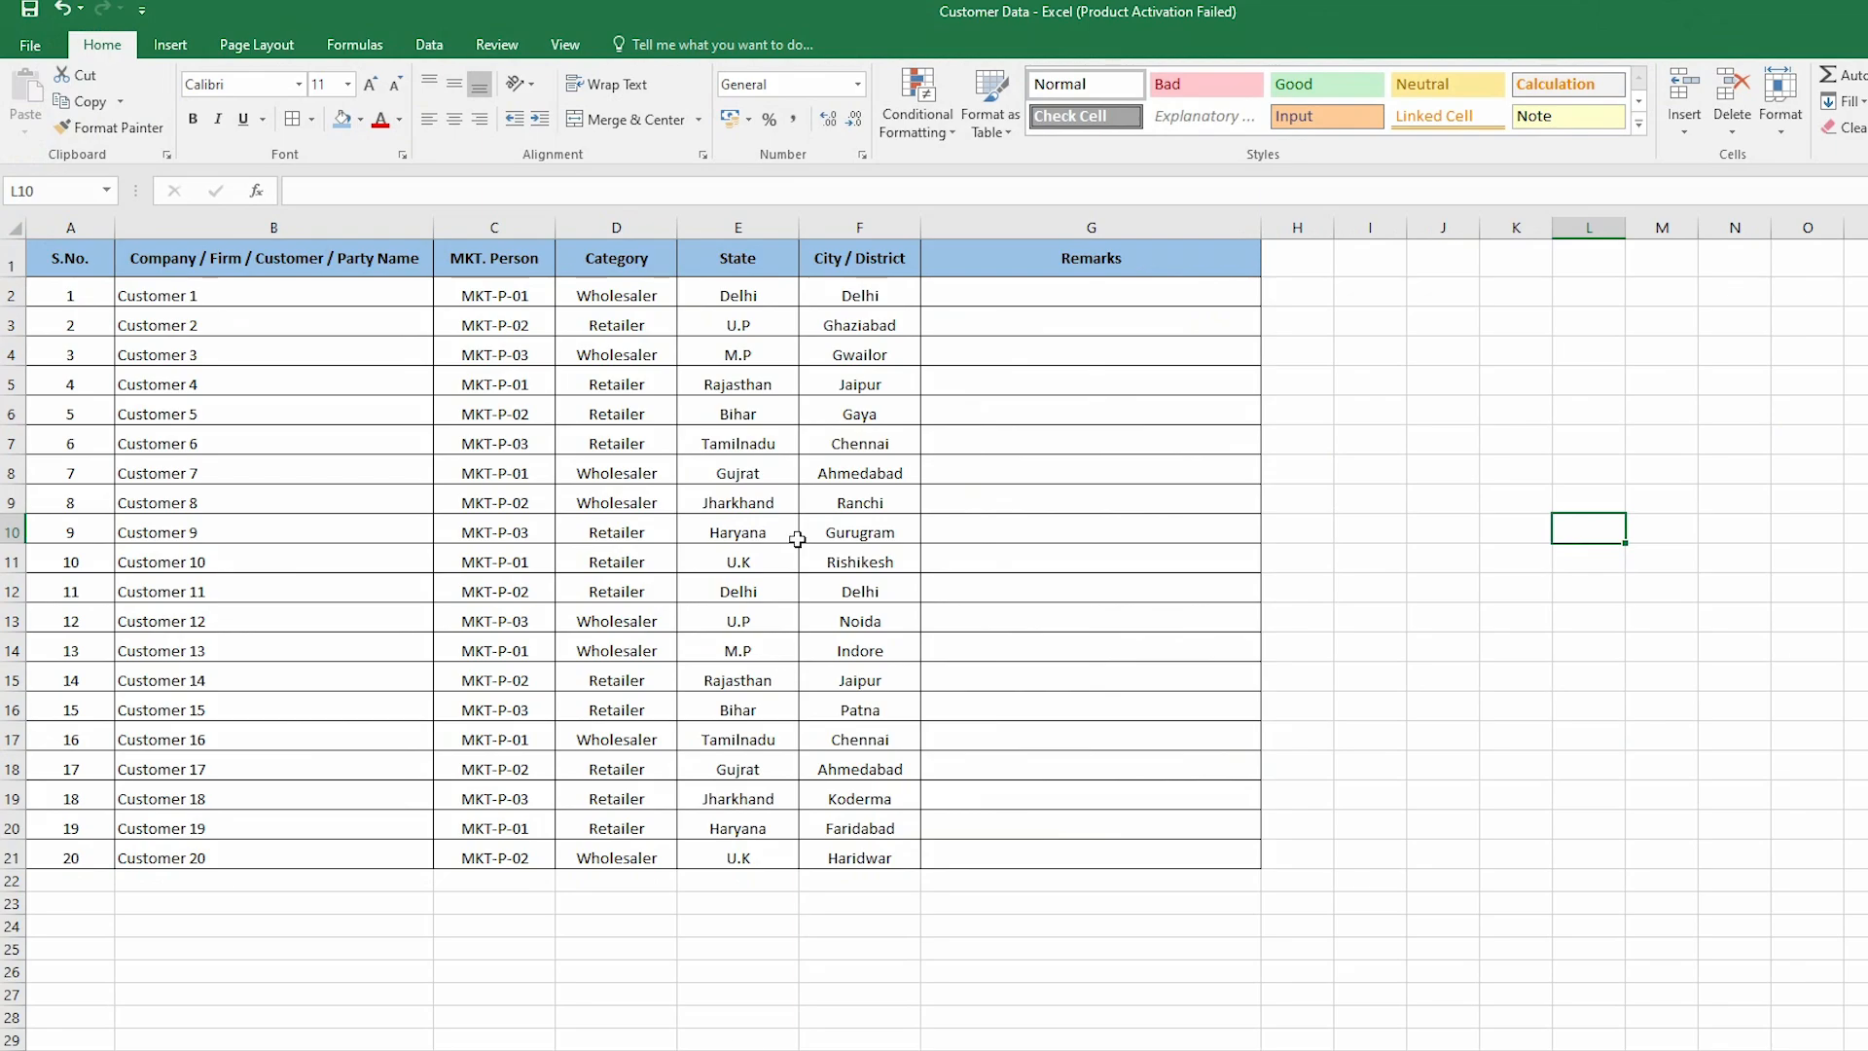
pyautogui.click(1370, 325)
pyautogui.click(1588, 617)
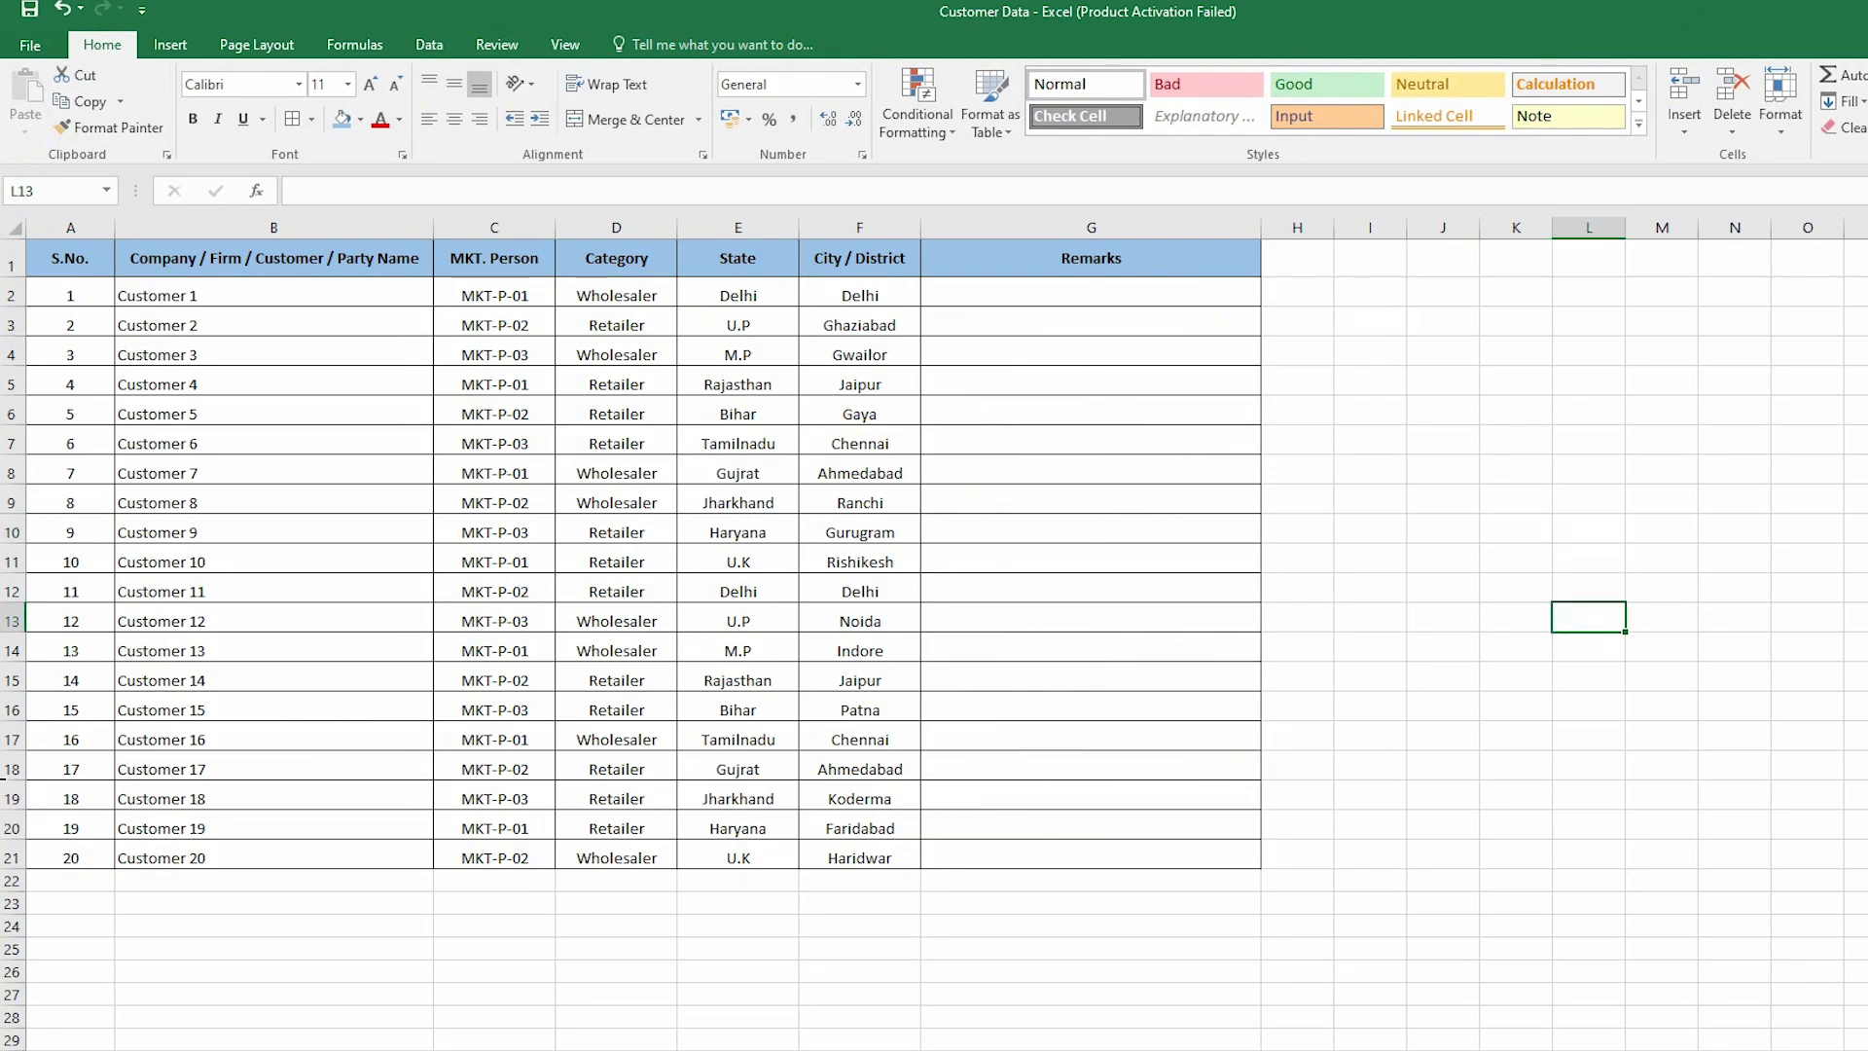
pyautogui.click(7, 857)
pyautogui.click(845, 973)
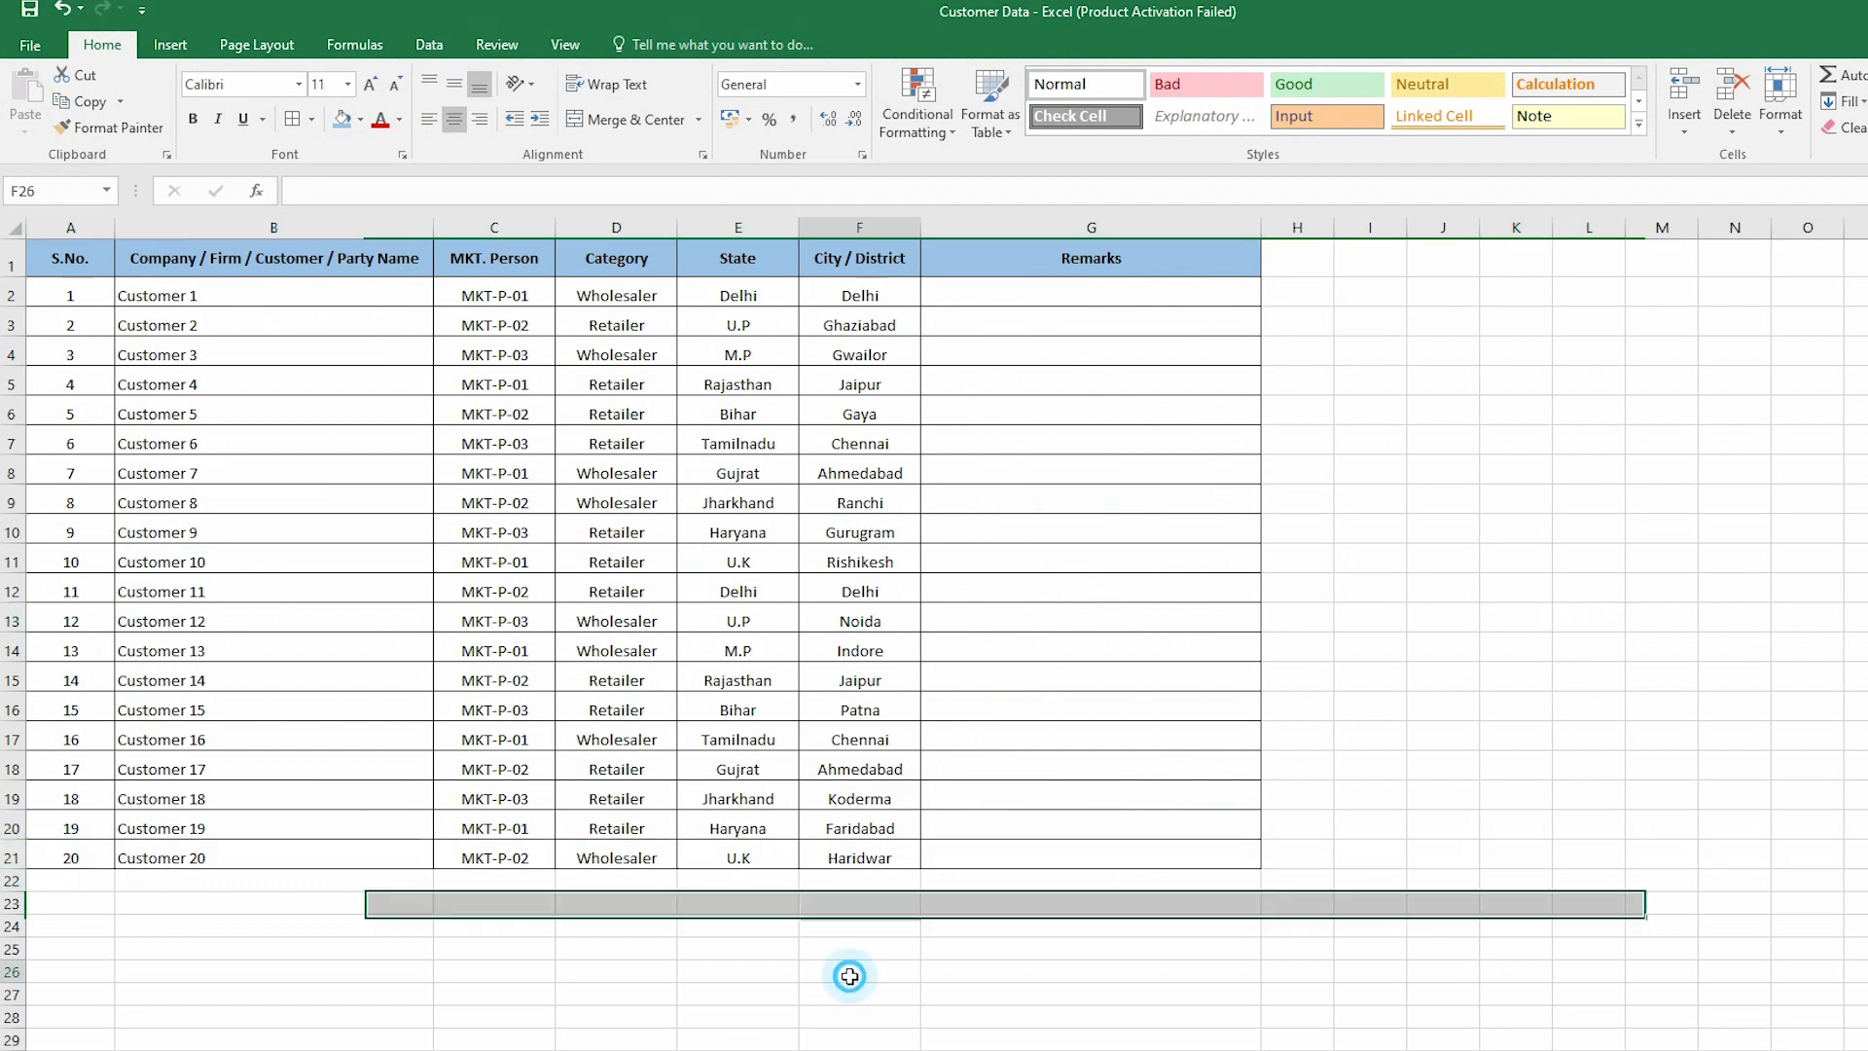
# Insert two blank rows above the Customer 20 row and move Customer 20's entries from row 23 up to row 21.
pyautogui.click(12, 856)
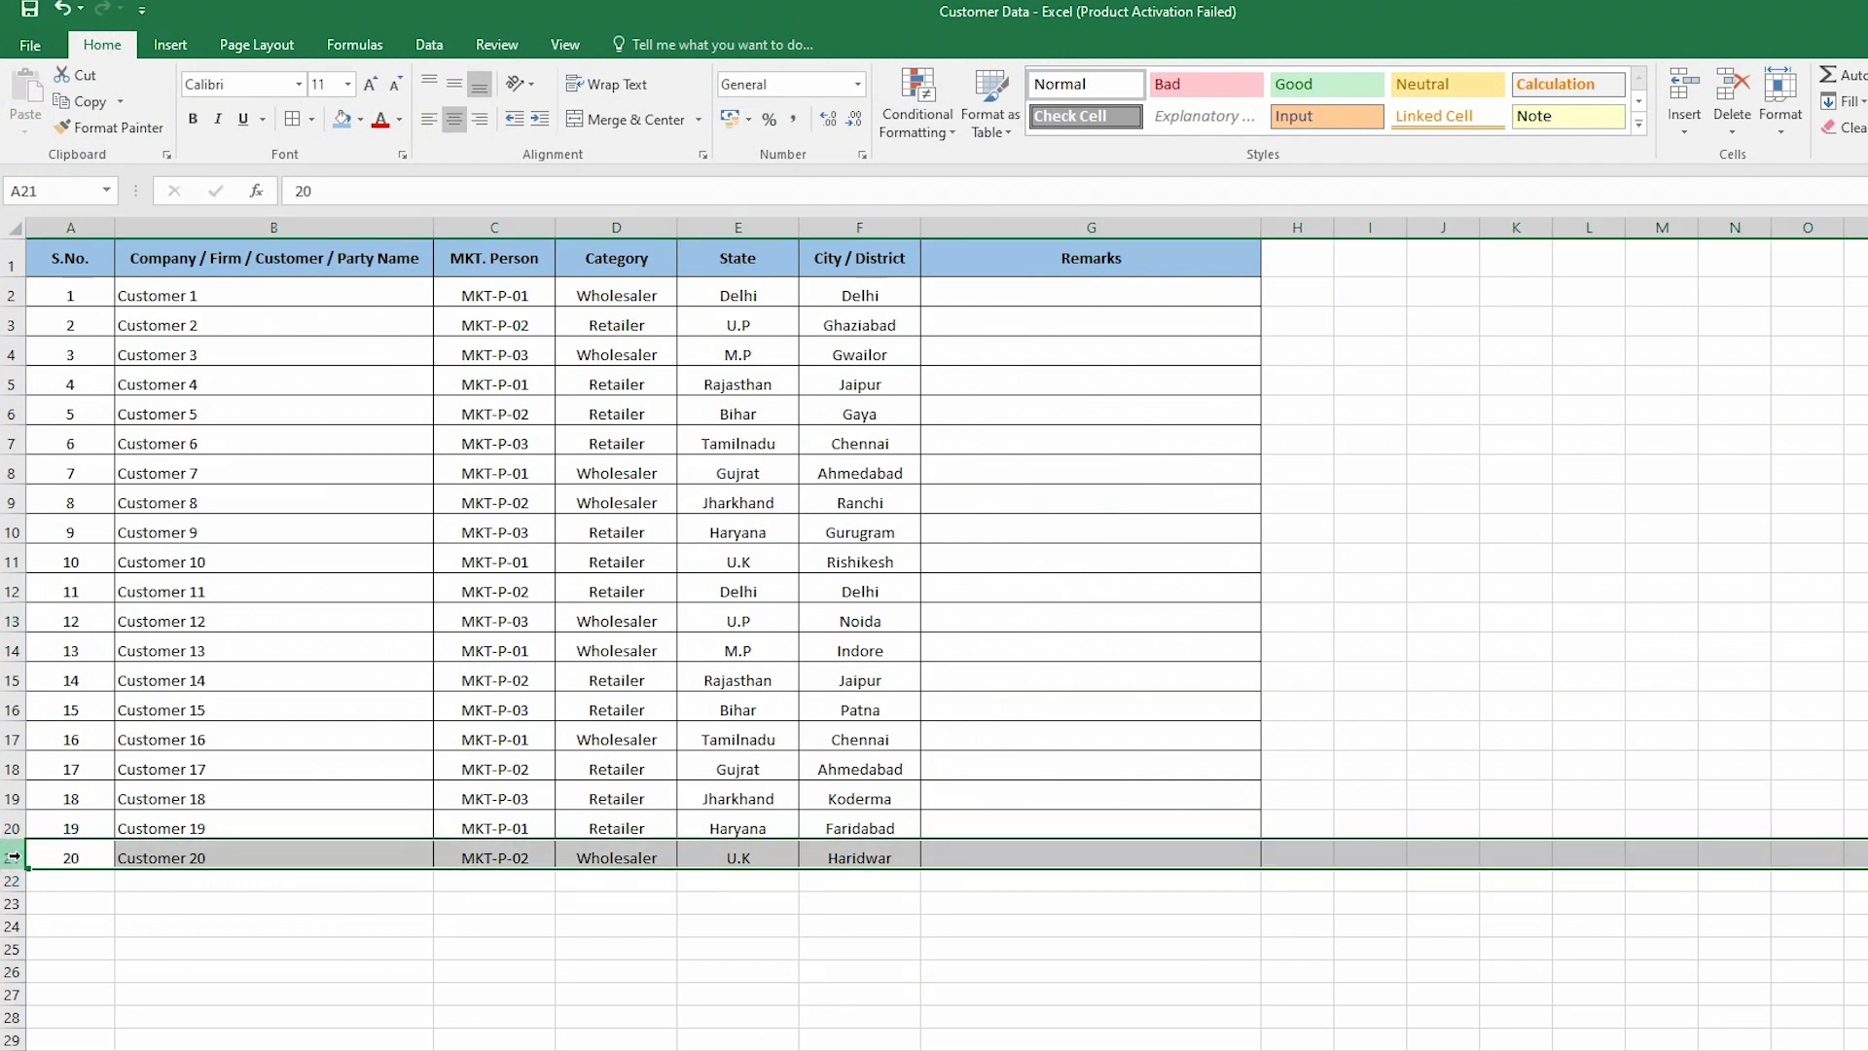
pyautogui.rightClick(13, 856)
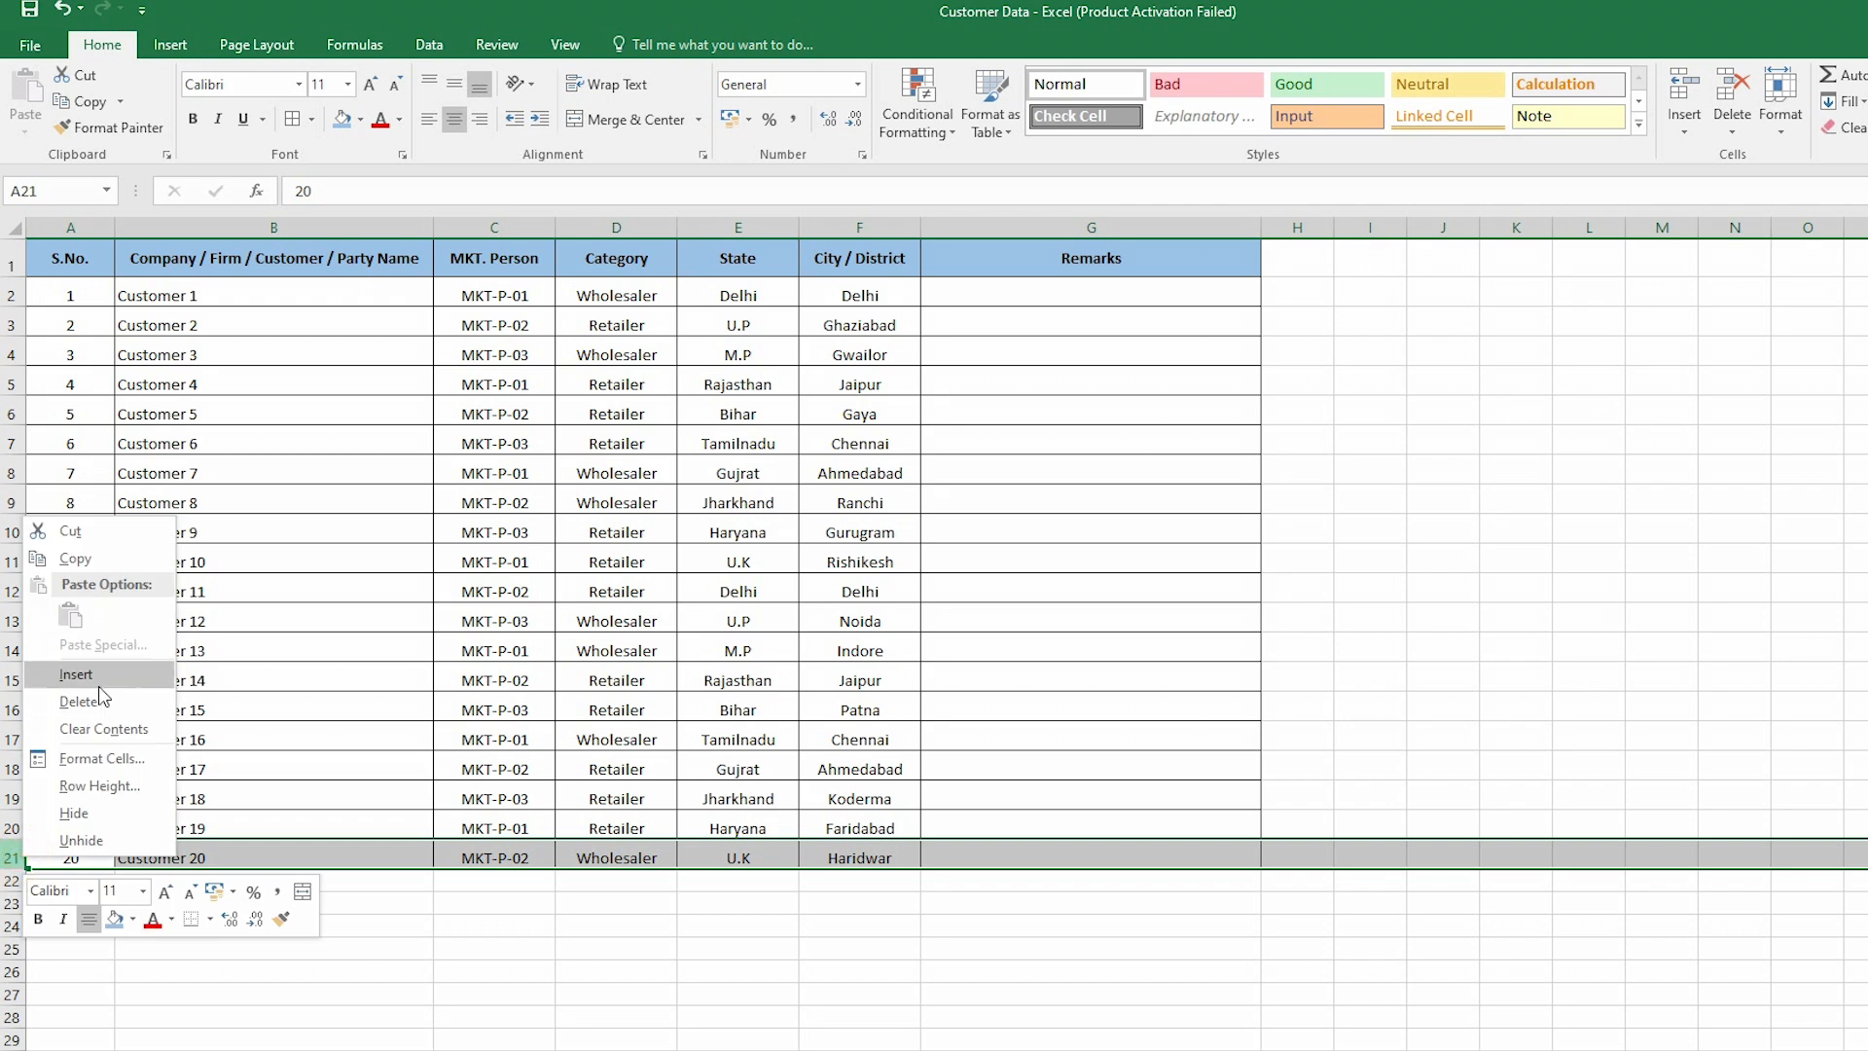
pyautogui.click(98, 686)
pyautogui.rightClick(13, 856)
pyautogui.click(99, 678)
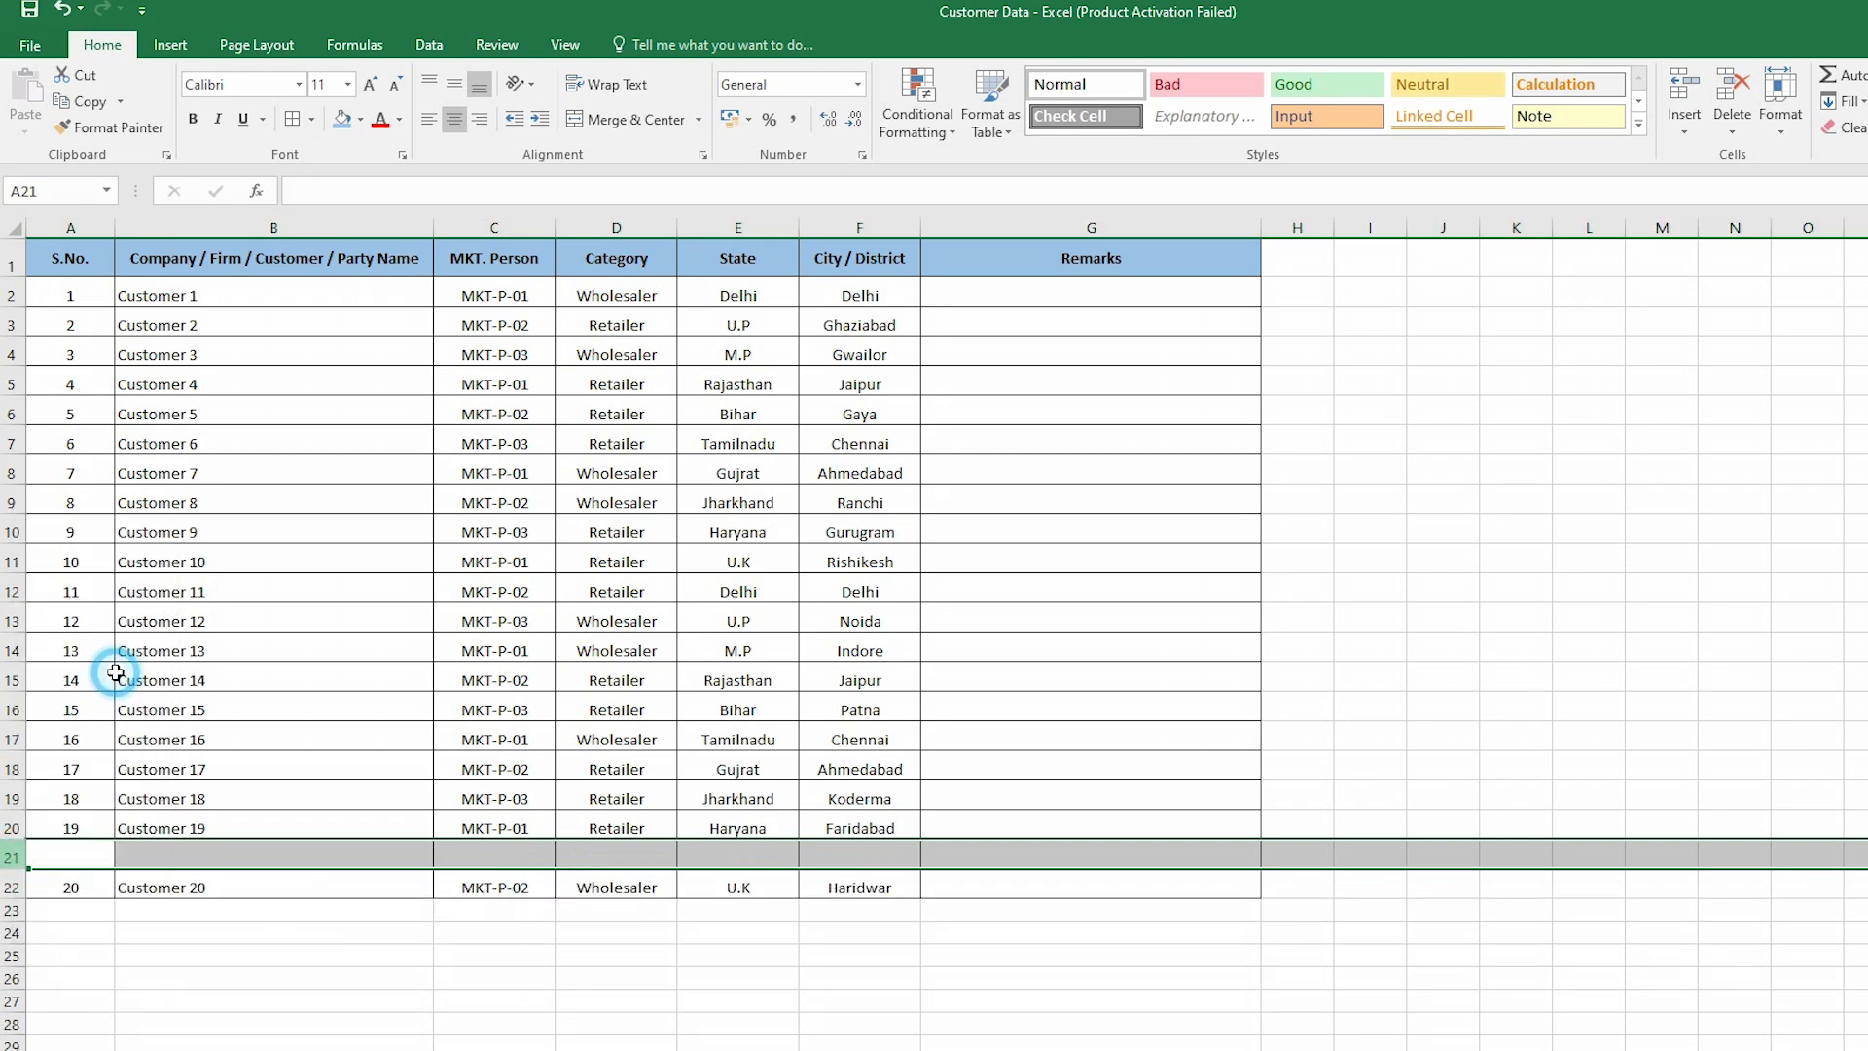
pyautogui.moveTo(58, 925); pyautogui.dragTo(1054, 905)
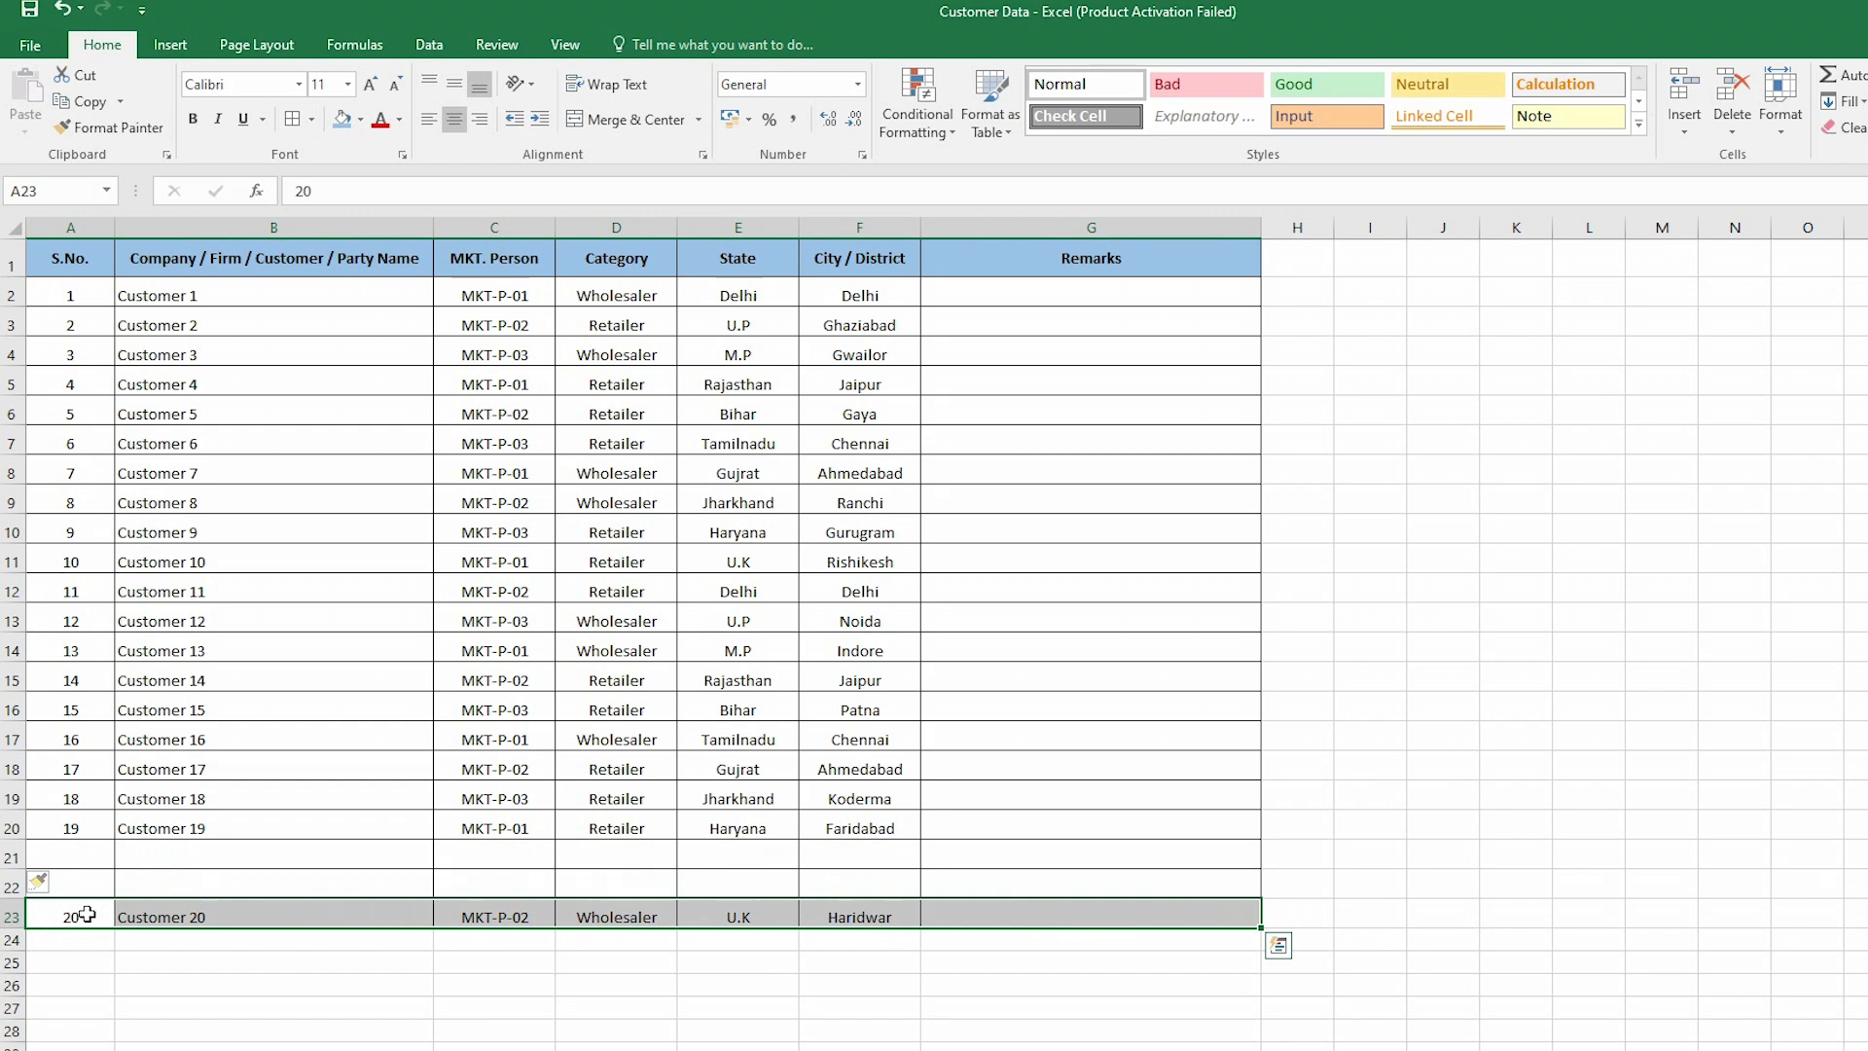
pyautogui.moveTo(73, 930); pyautogui.dragTo(85, 873)
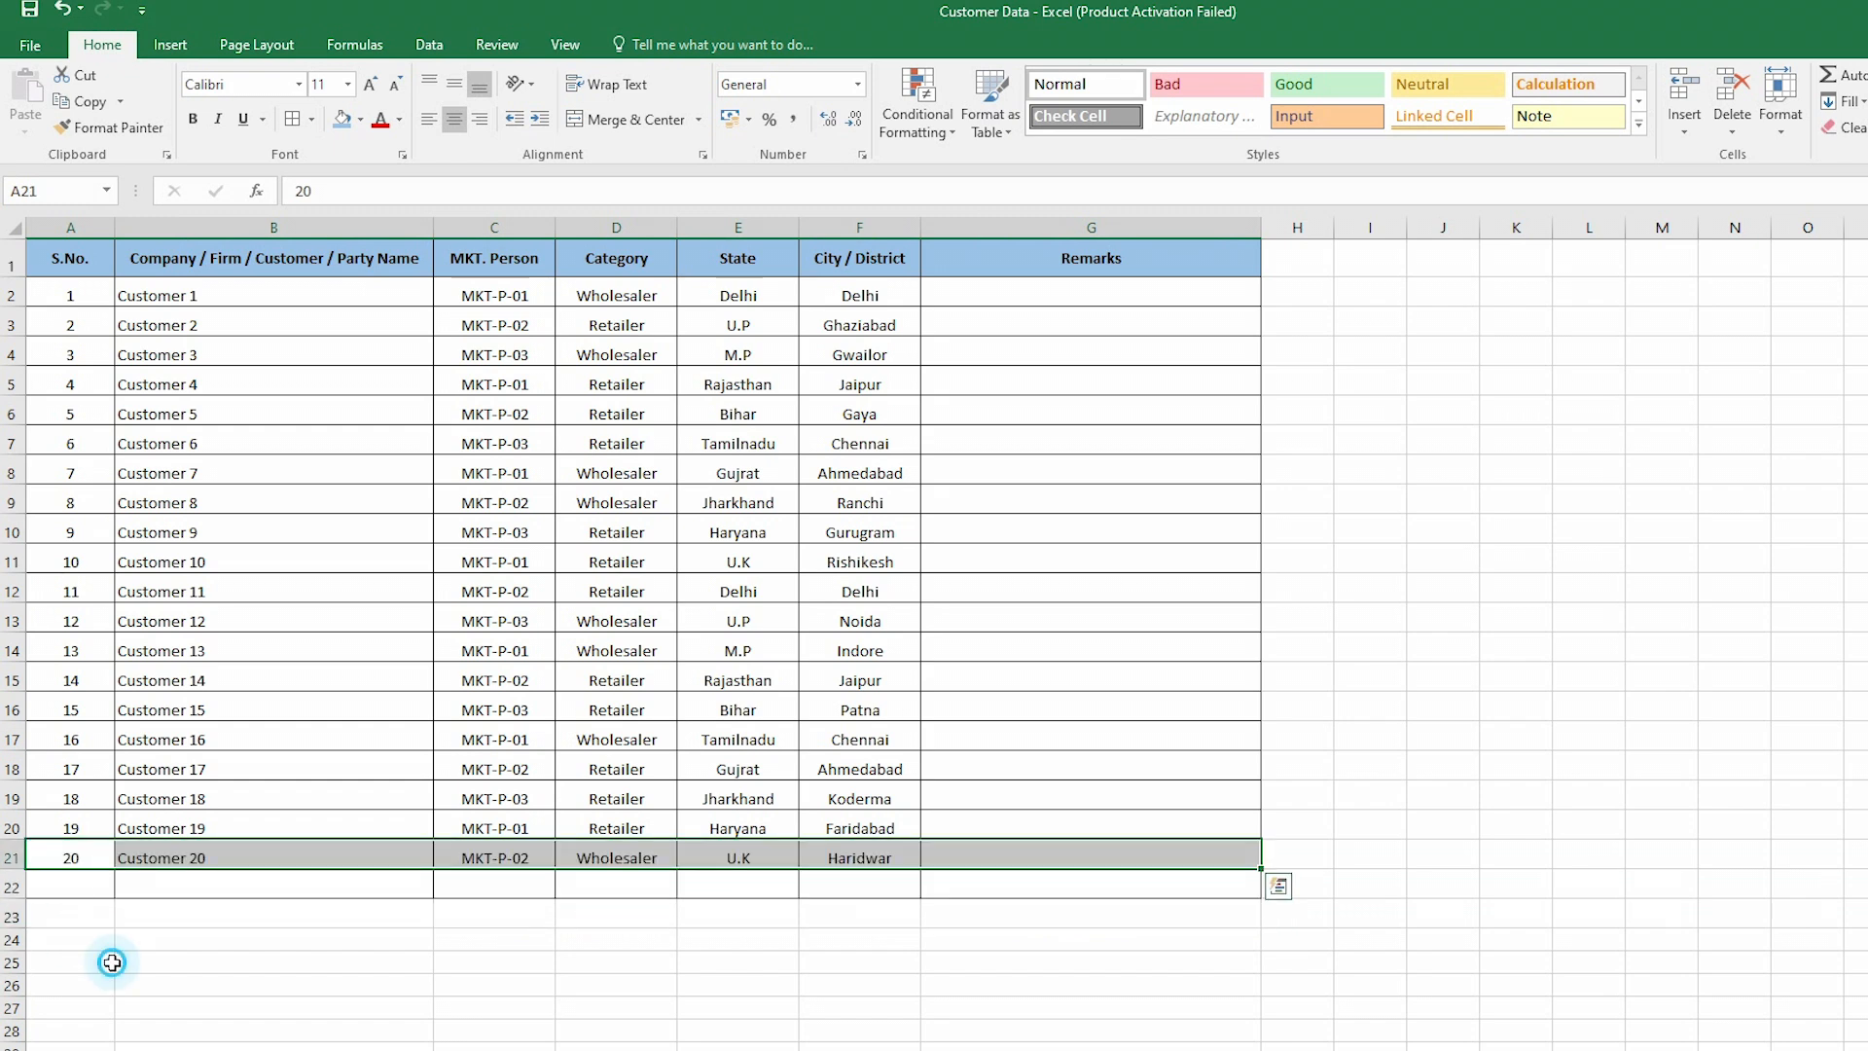
# Insert two more blank sheet rows at row 22, directly below Customer 20.
pyautogui.click(12, 886)
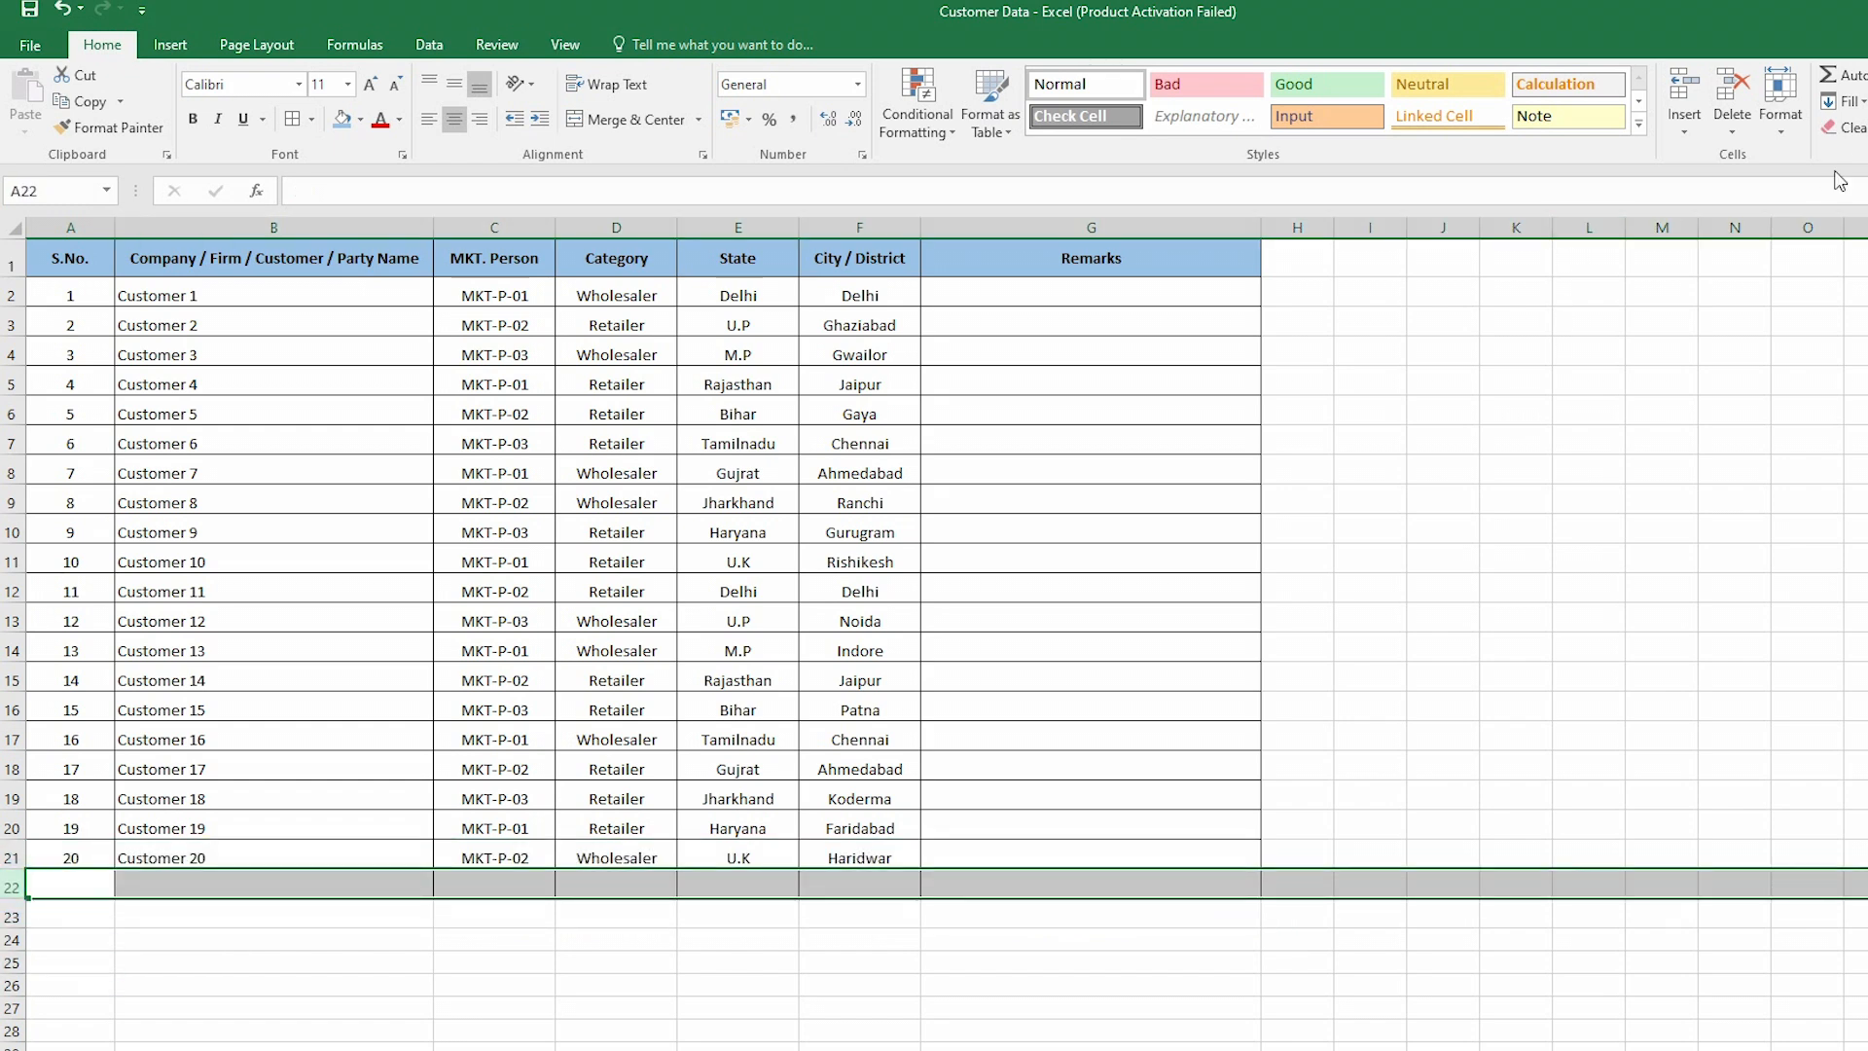
pyautogui.click(1780, 112)
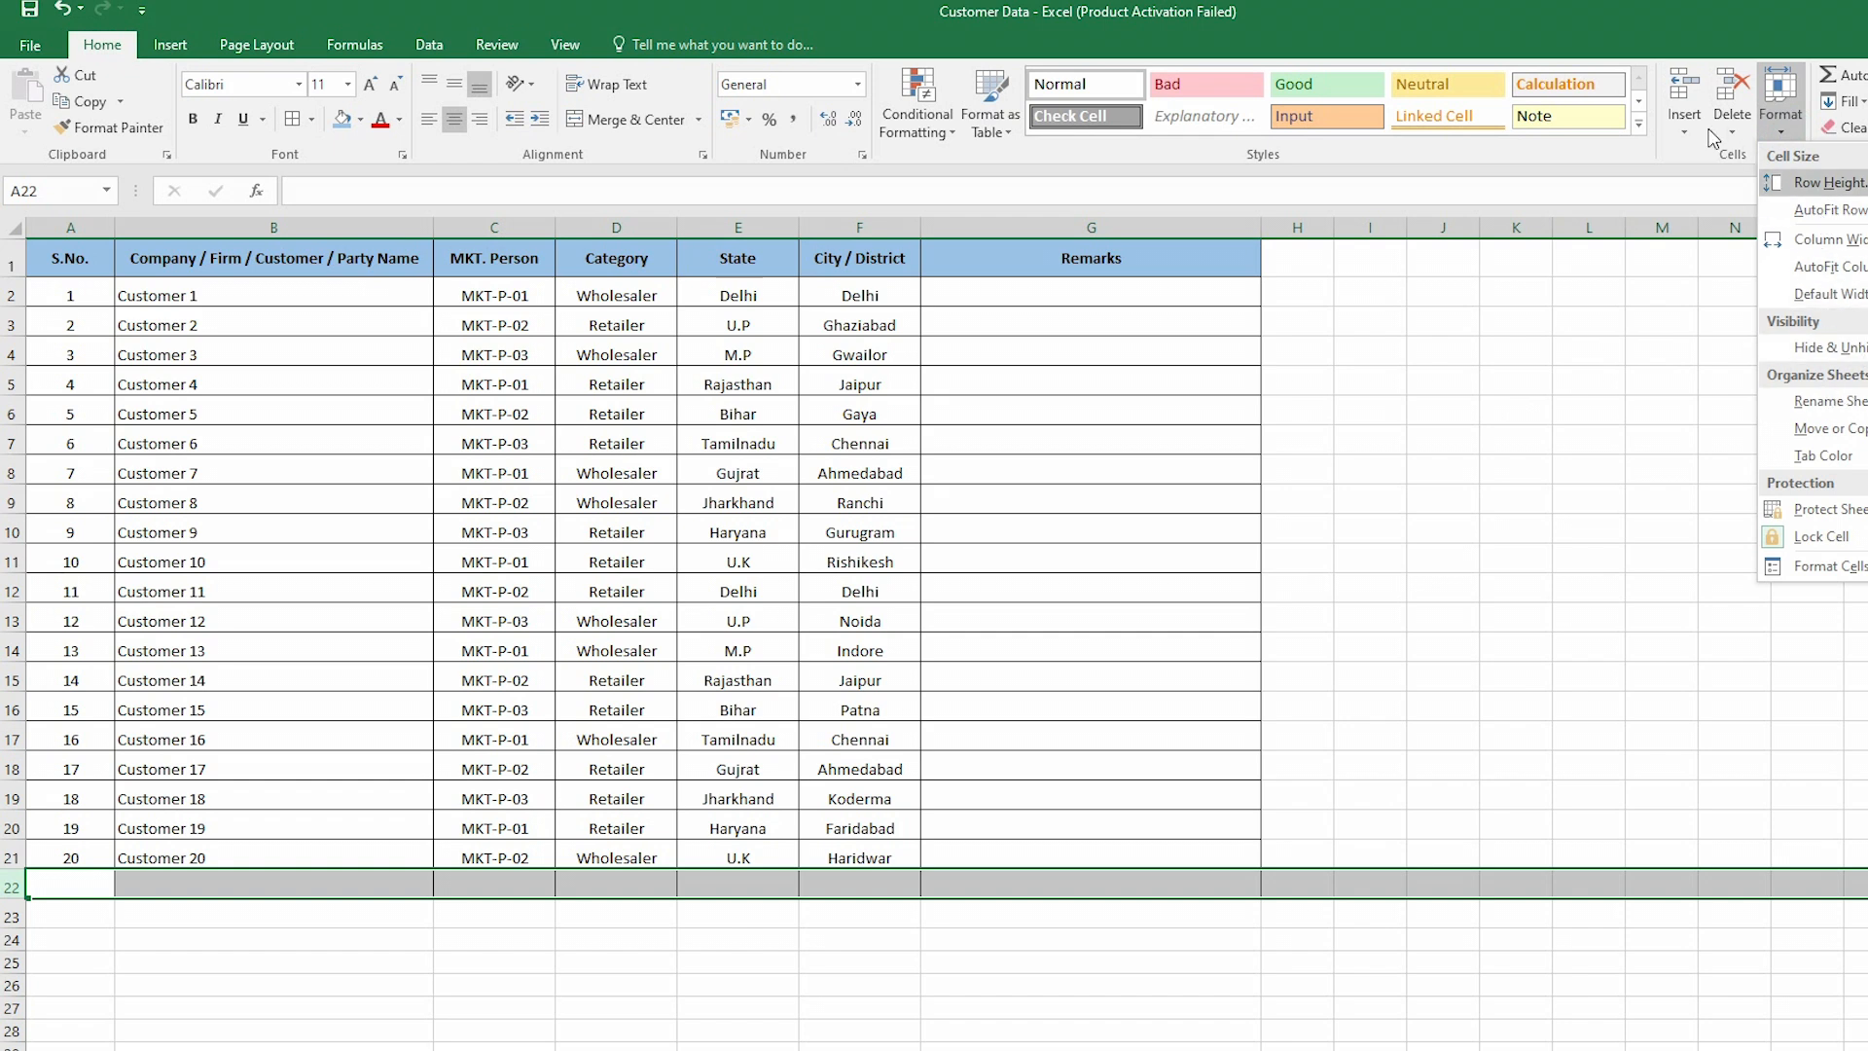
pyautogui.click(1684, 115)
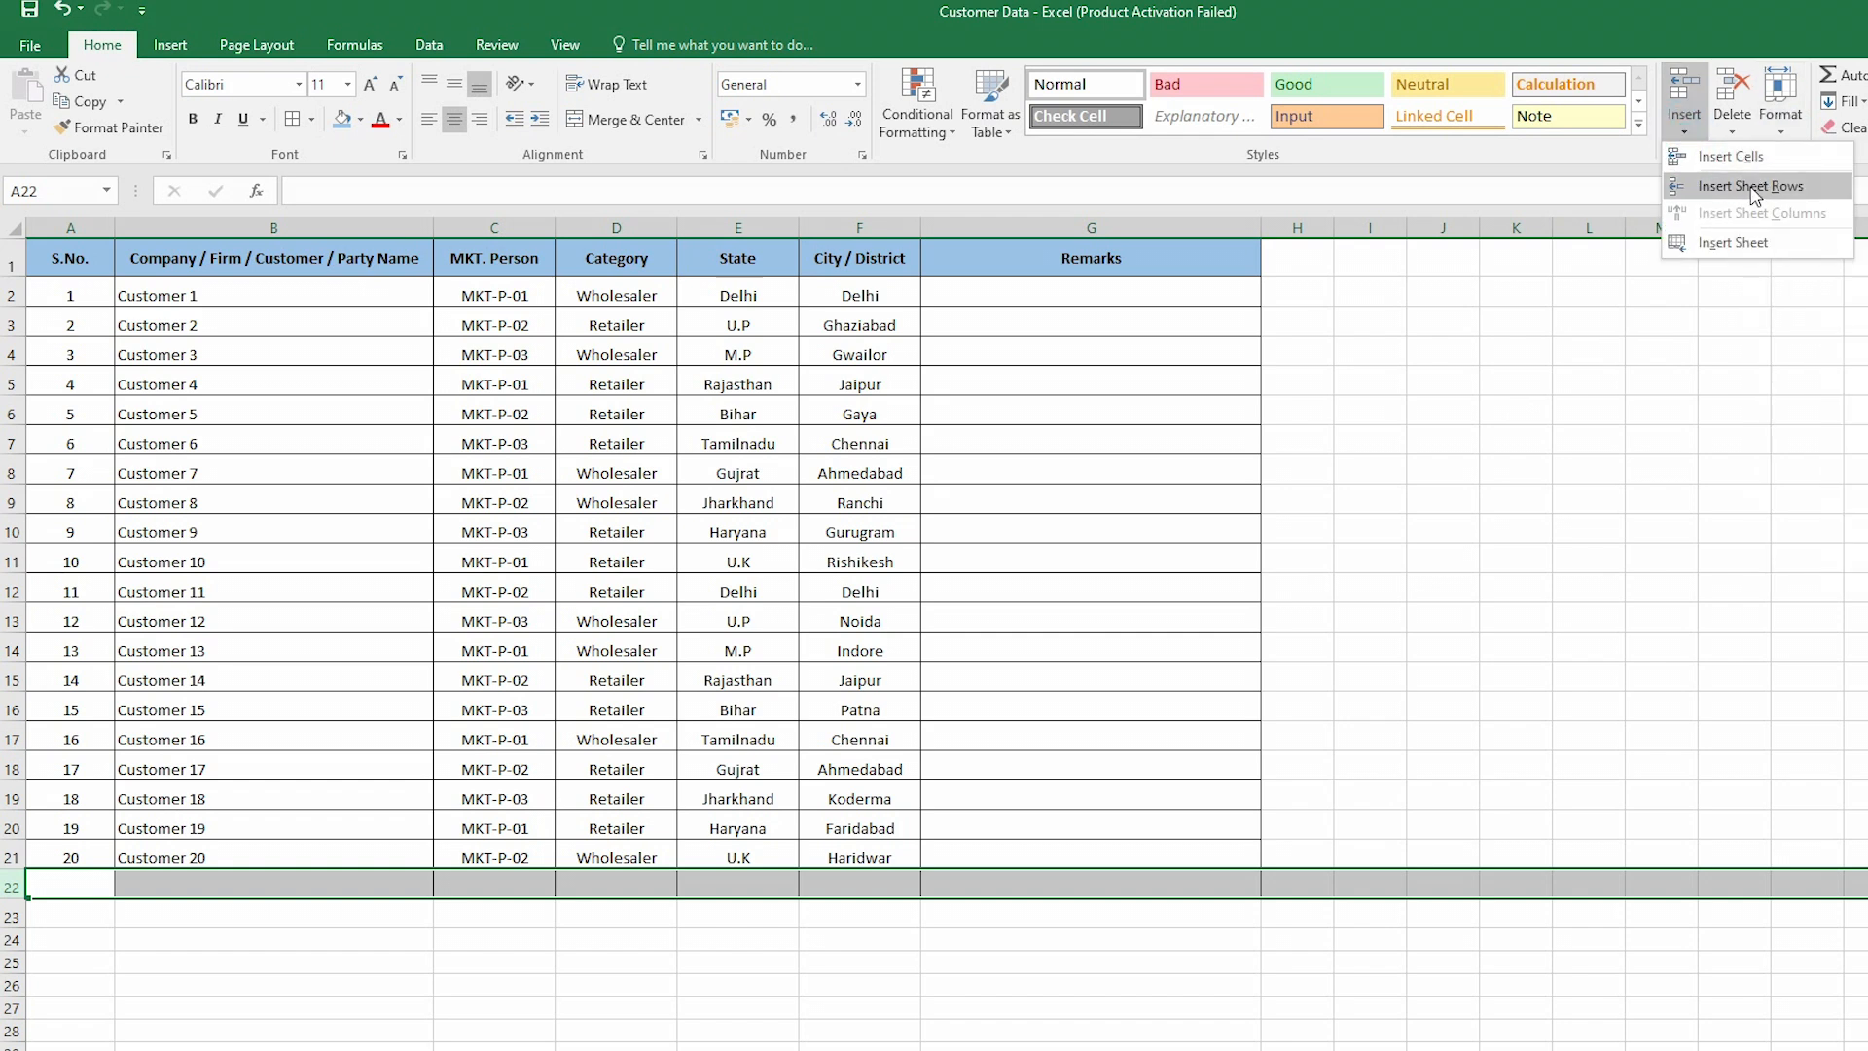
pyautogui.click(1755, 187)
pyautogui.rightClick(12, 887)
pyautogui.click(58, 710)
pyautogui.click(1639, 1019)
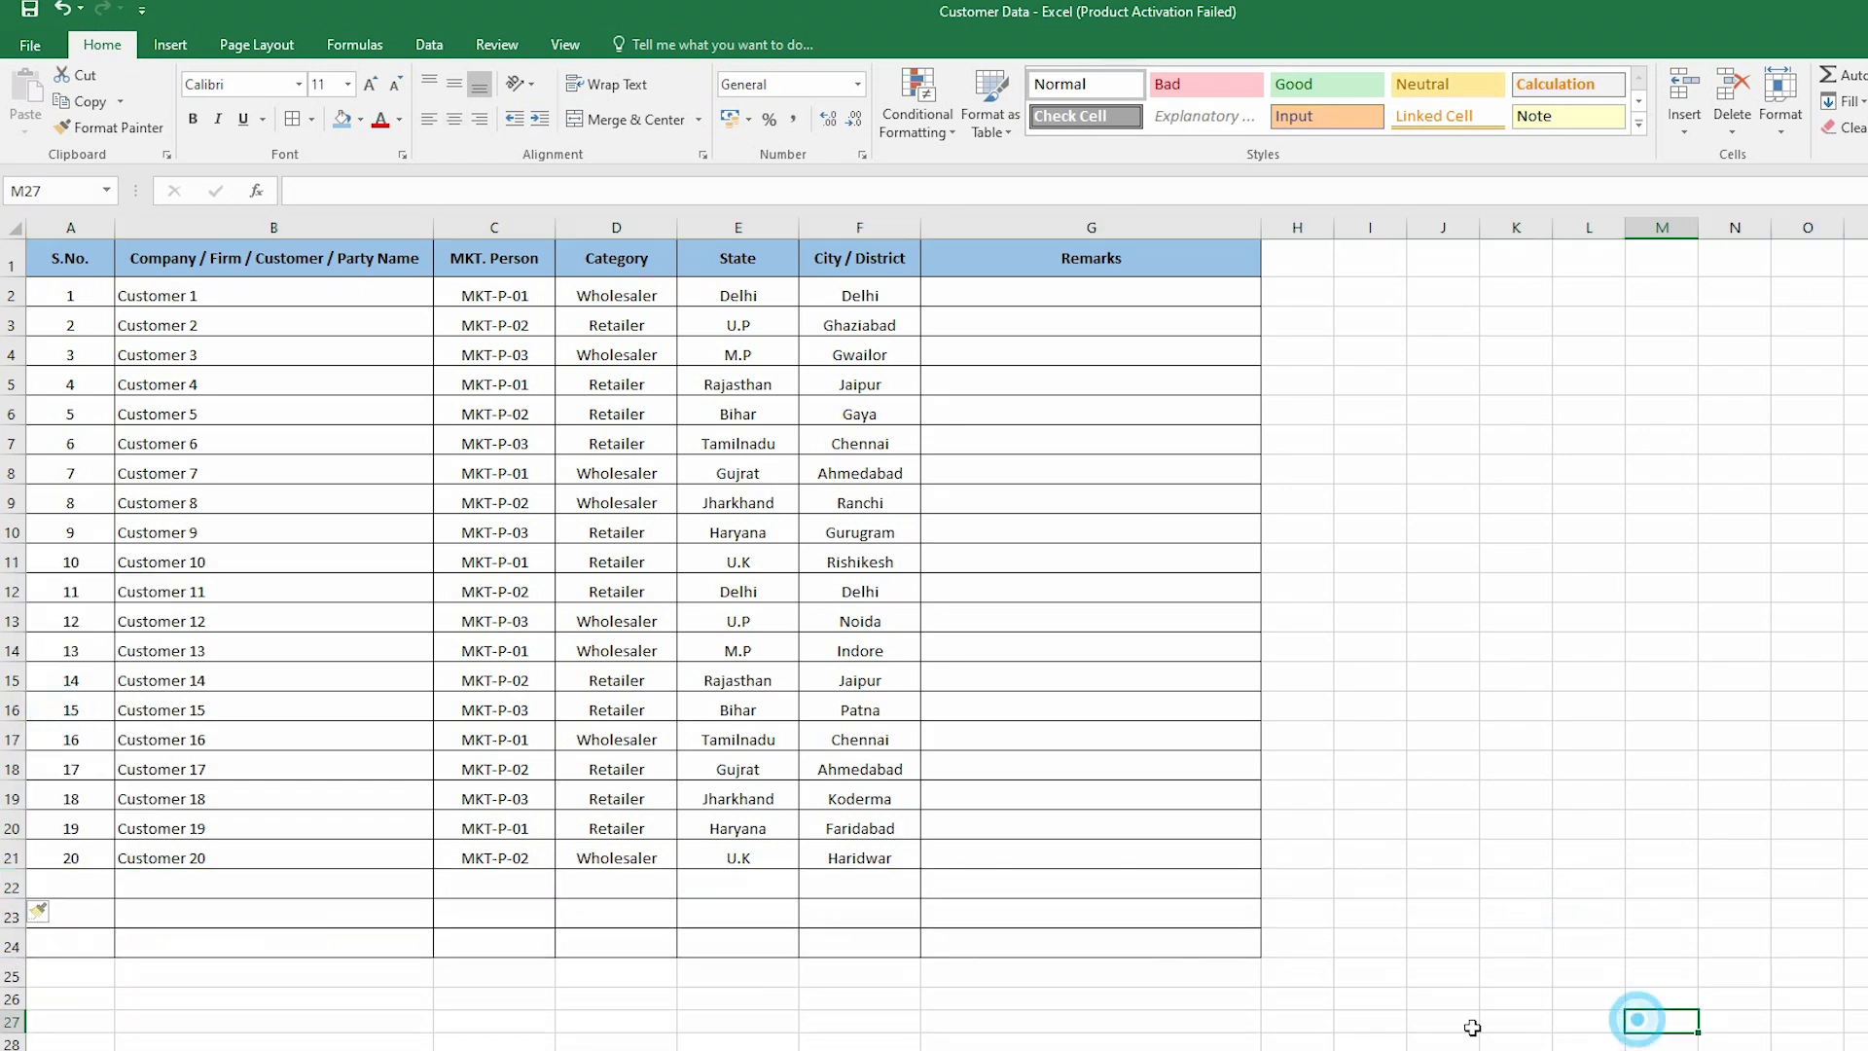
# Insert several additional blank rows at row 23 to extend the bordered table.
pyautogui.click(5, 916)
pyautogui.rightClick(5, 917)
pyautogui.click(1506, 972)
pyautogui.click(1440, 971)
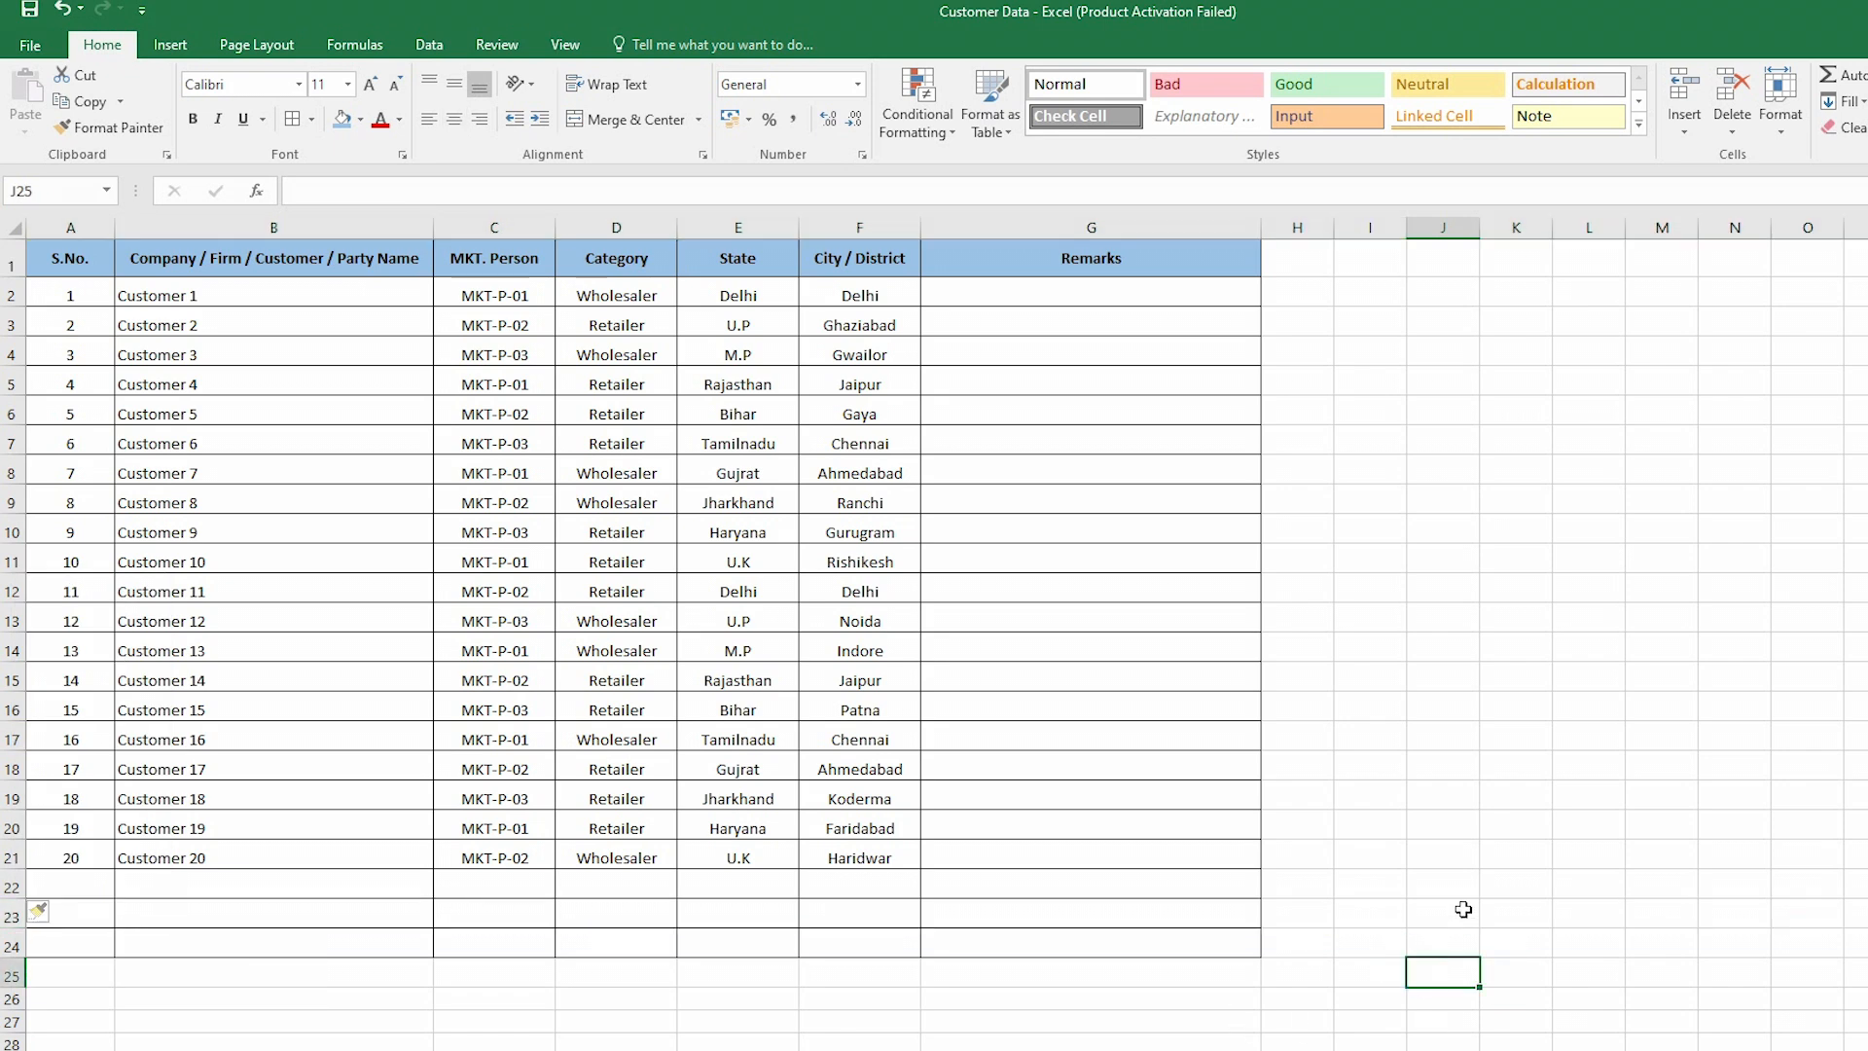
pyautogui.click(8, 916)
pyautogui.hotkey('ctrl', 'shift', '+')
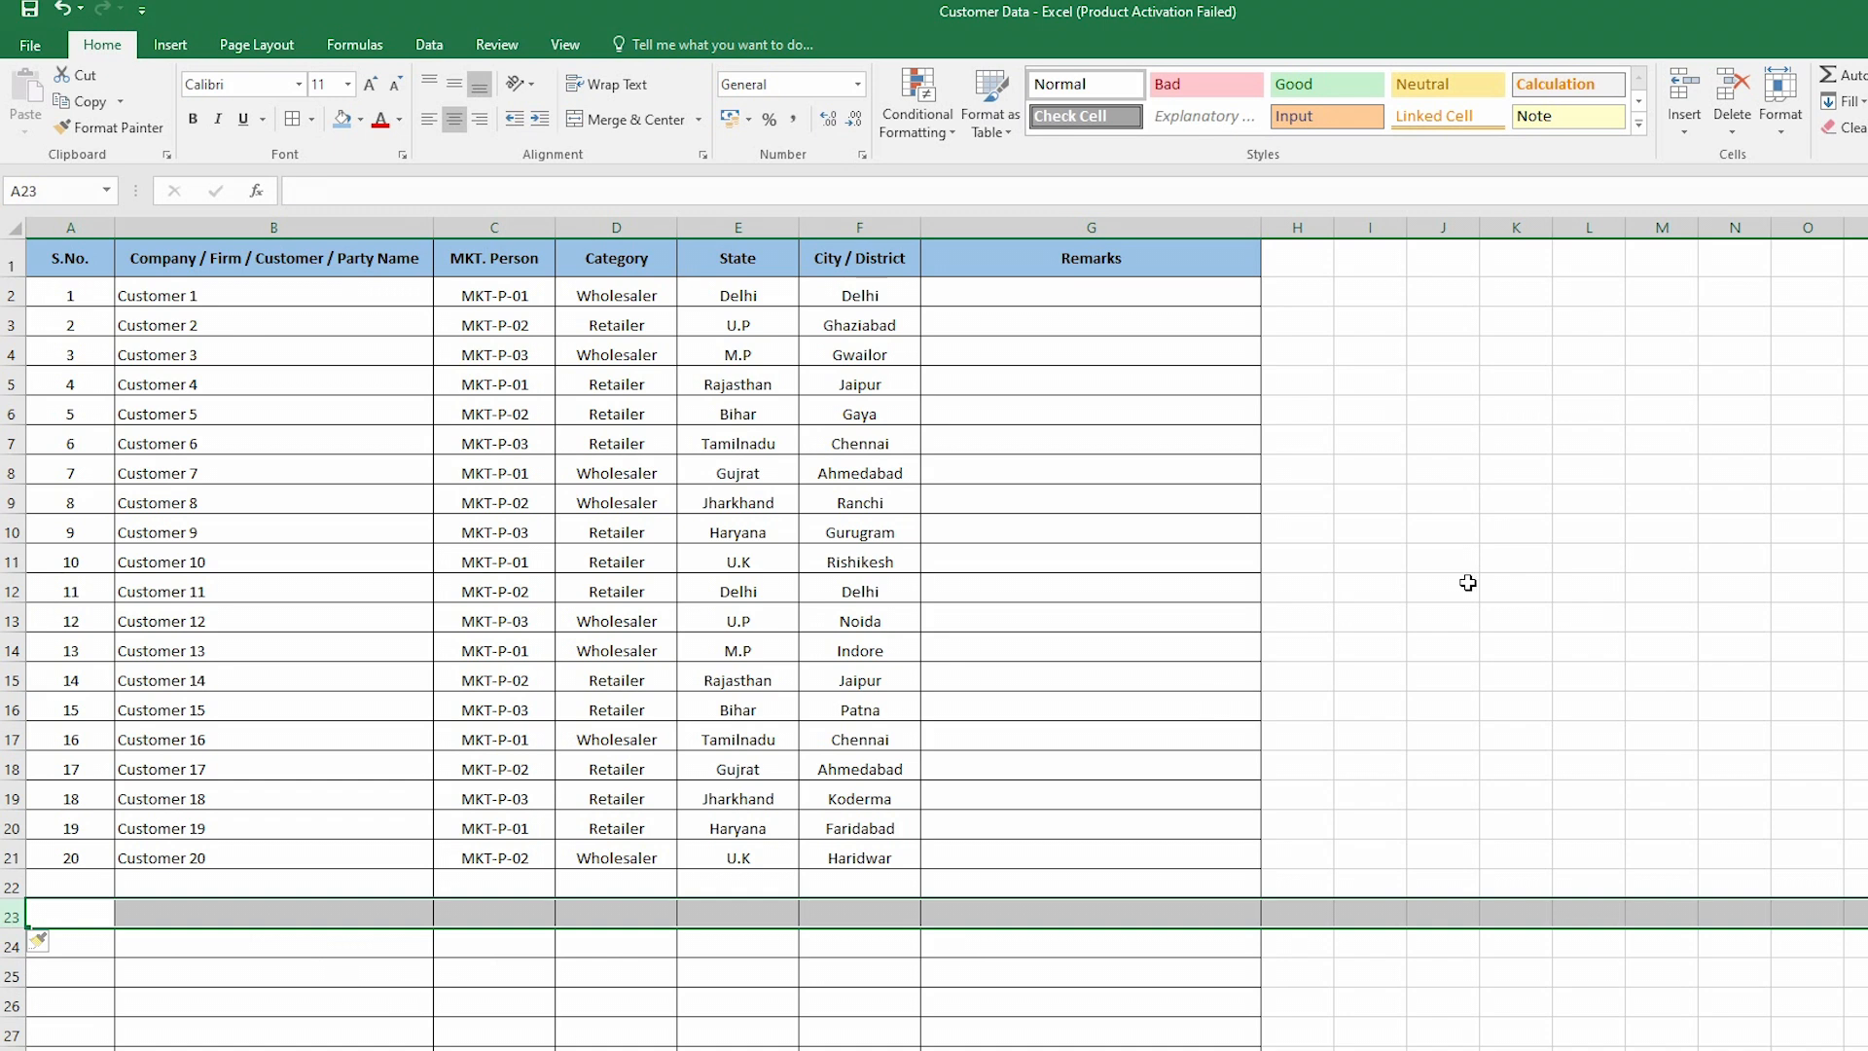
pyautogui.click(1660, 587)
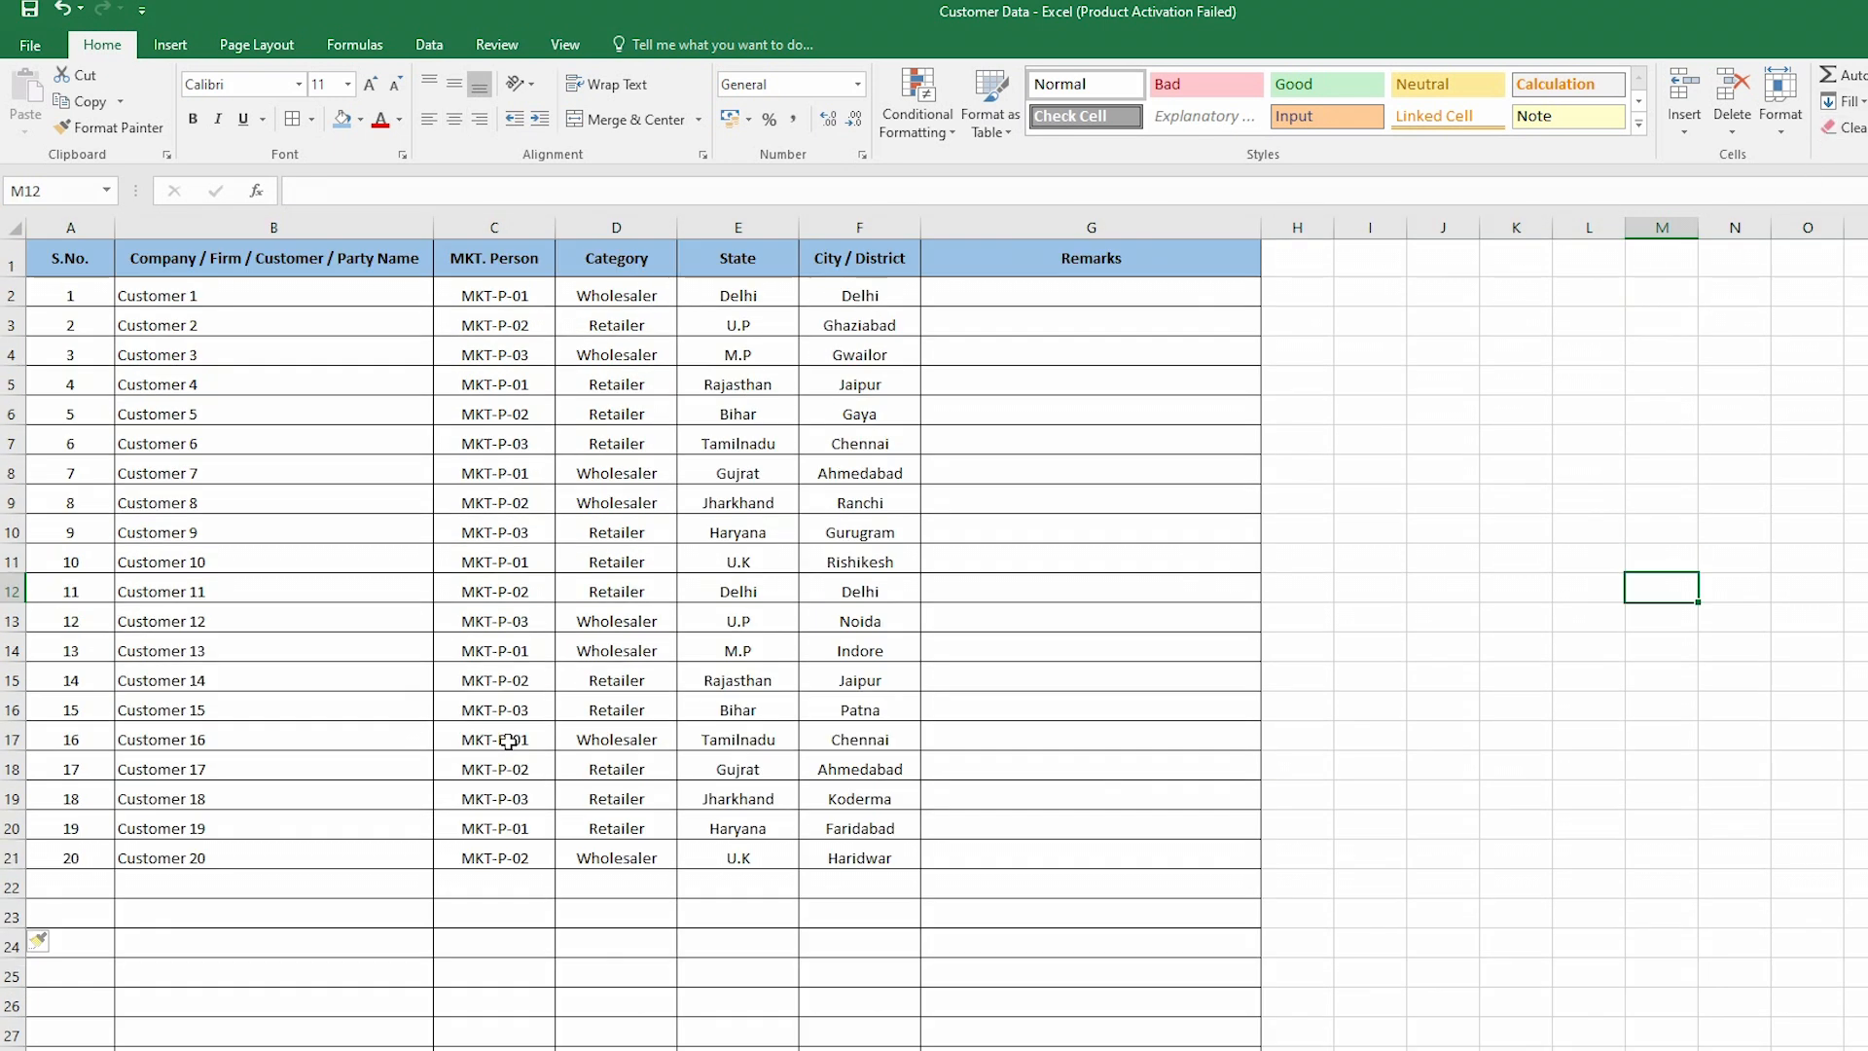
# Select the extended table from the S.No. header through row 30 and review its layout in the print preview.
pyautogui.click(101, 261)
pyautogui.moveTo(1259, 1045); pyautogui.dragTo(1255, 1049)
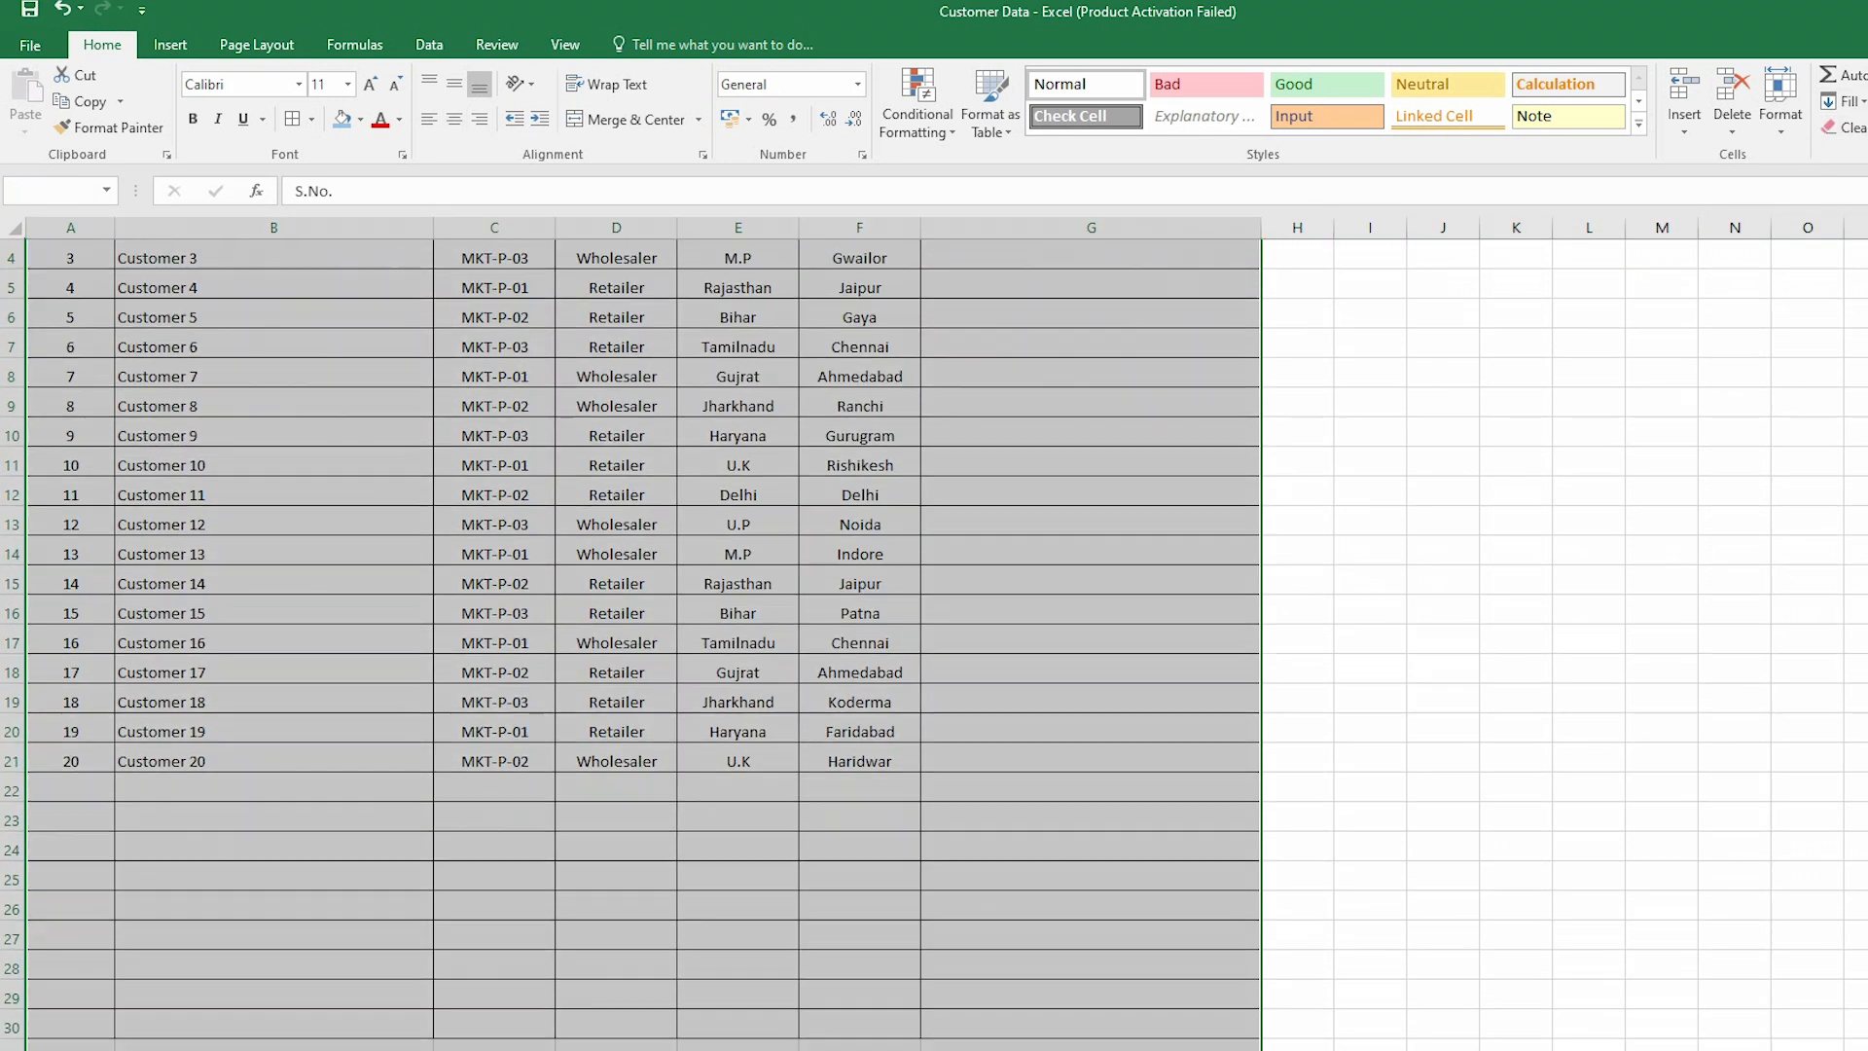
pyautogui.click(30, 45)
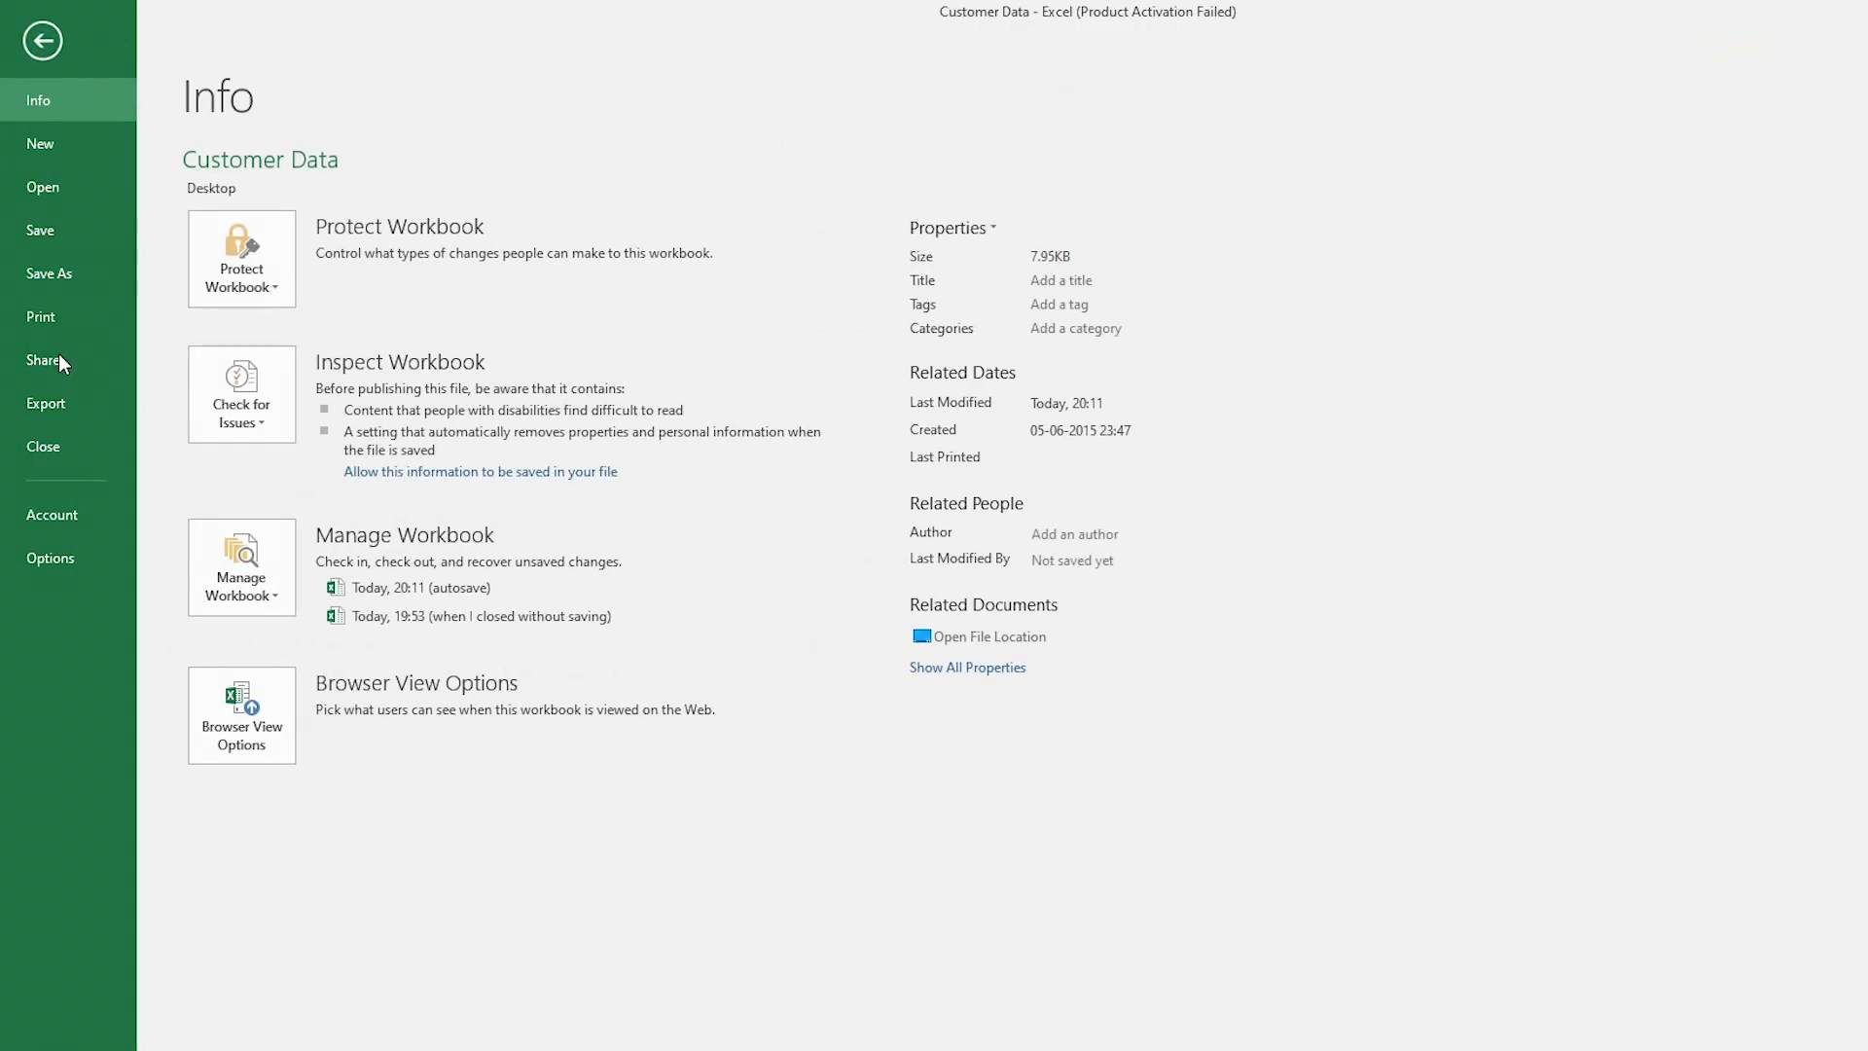
pyautogui.click(55, 330)
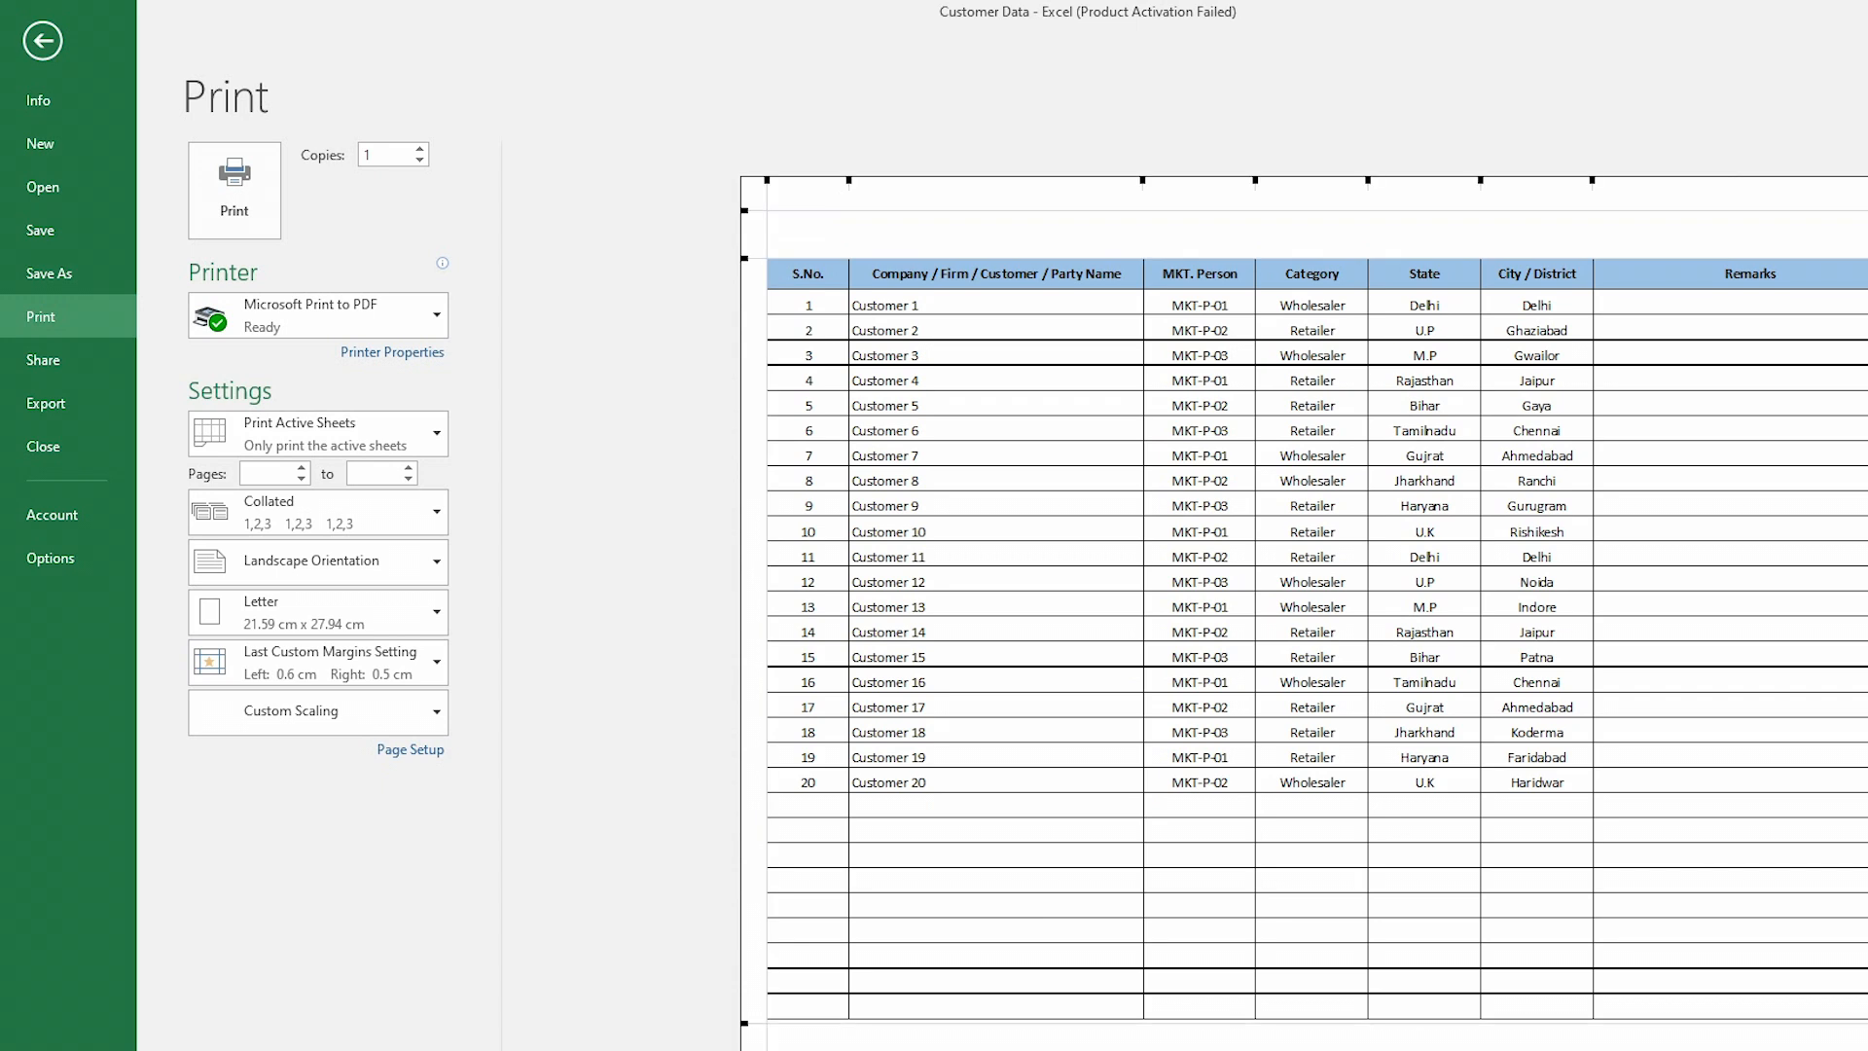
pyautogui.click(37, 47)
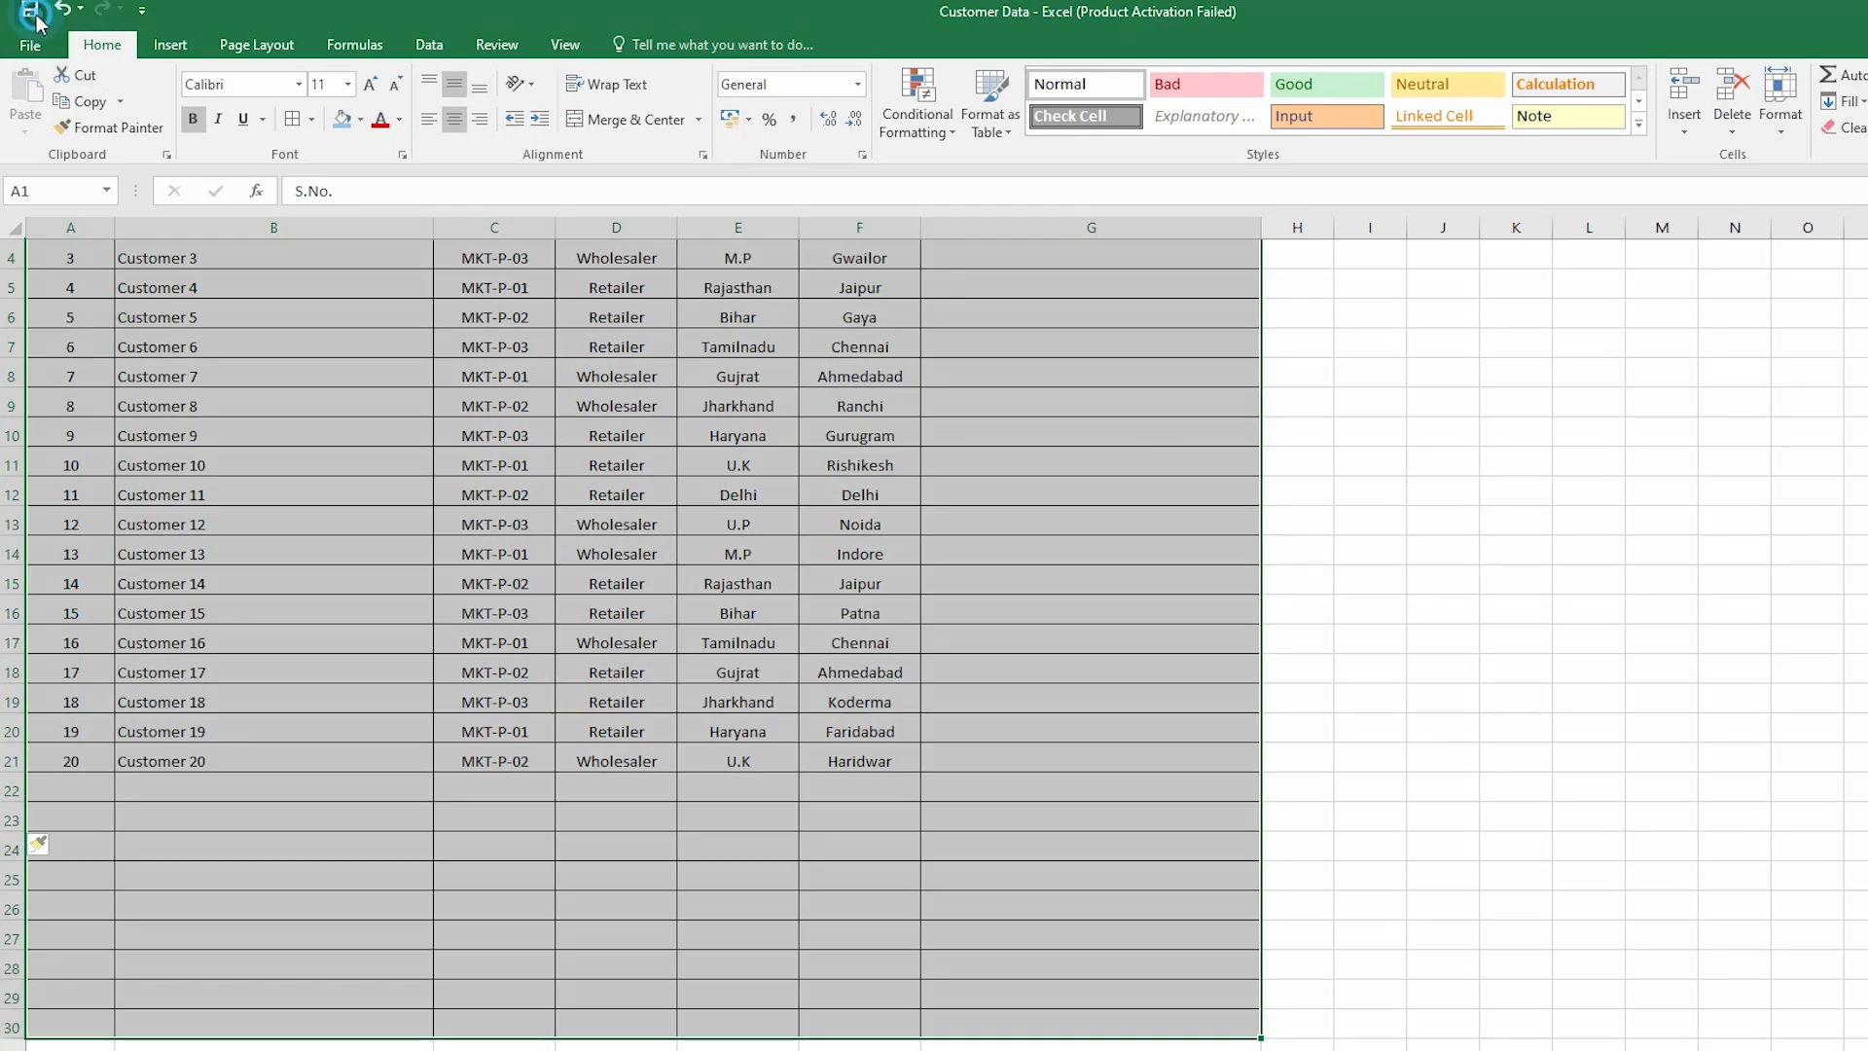
# Freeze panes at row 2 to keep the header row in place, and check it by scrolling the sheet.
pyautogui.click(984, 476)
pyautogui.click(12, 295)
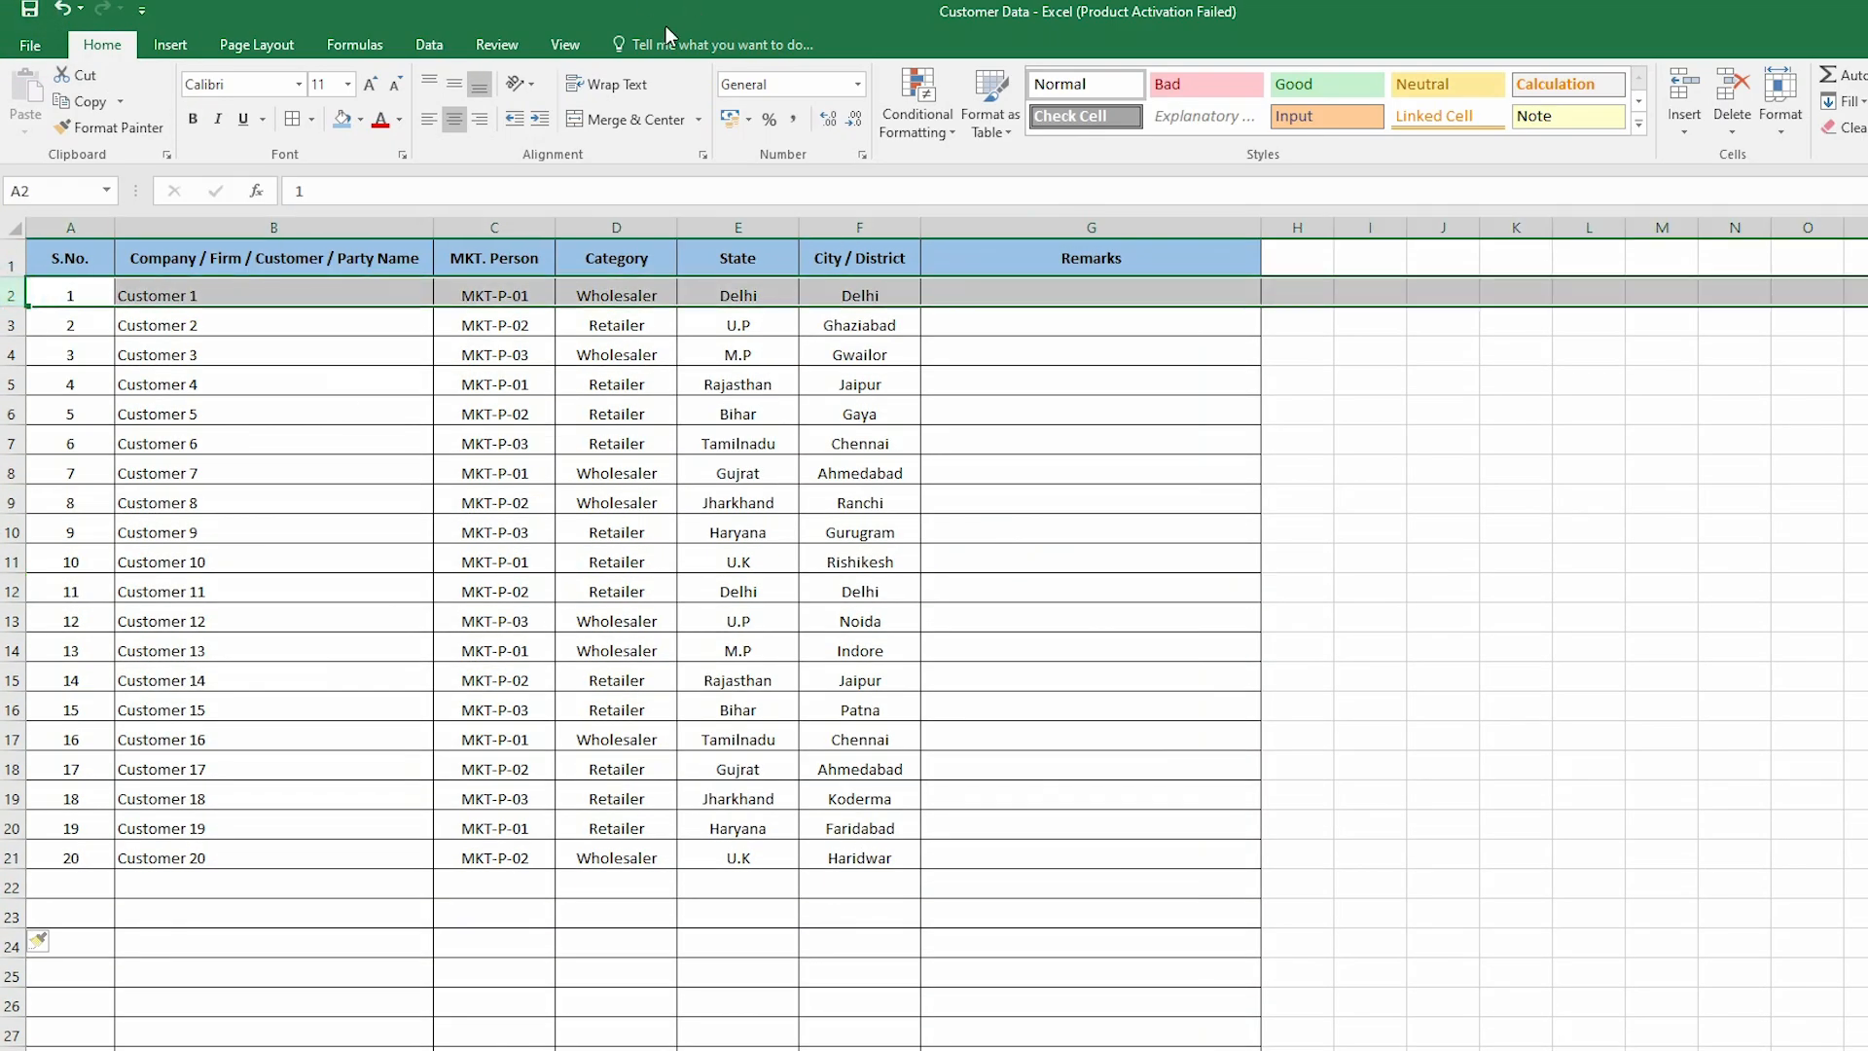
pyautogui.click(565, 45)
pyautogui.click(735, 121)
pyautogui.click(788, 170)
pyautogui.scroll(-7, 746, 467)
pyautogui.scroll(7, 748, 467)
pyautogui.click(1119, 443)
pyautogui.scroll(-4, 1301, 484)
pyautogui.scroll(4, 1303, 487)
# Insert a new column between City / District and Remarks.
pyautogui.click(1303, 259)
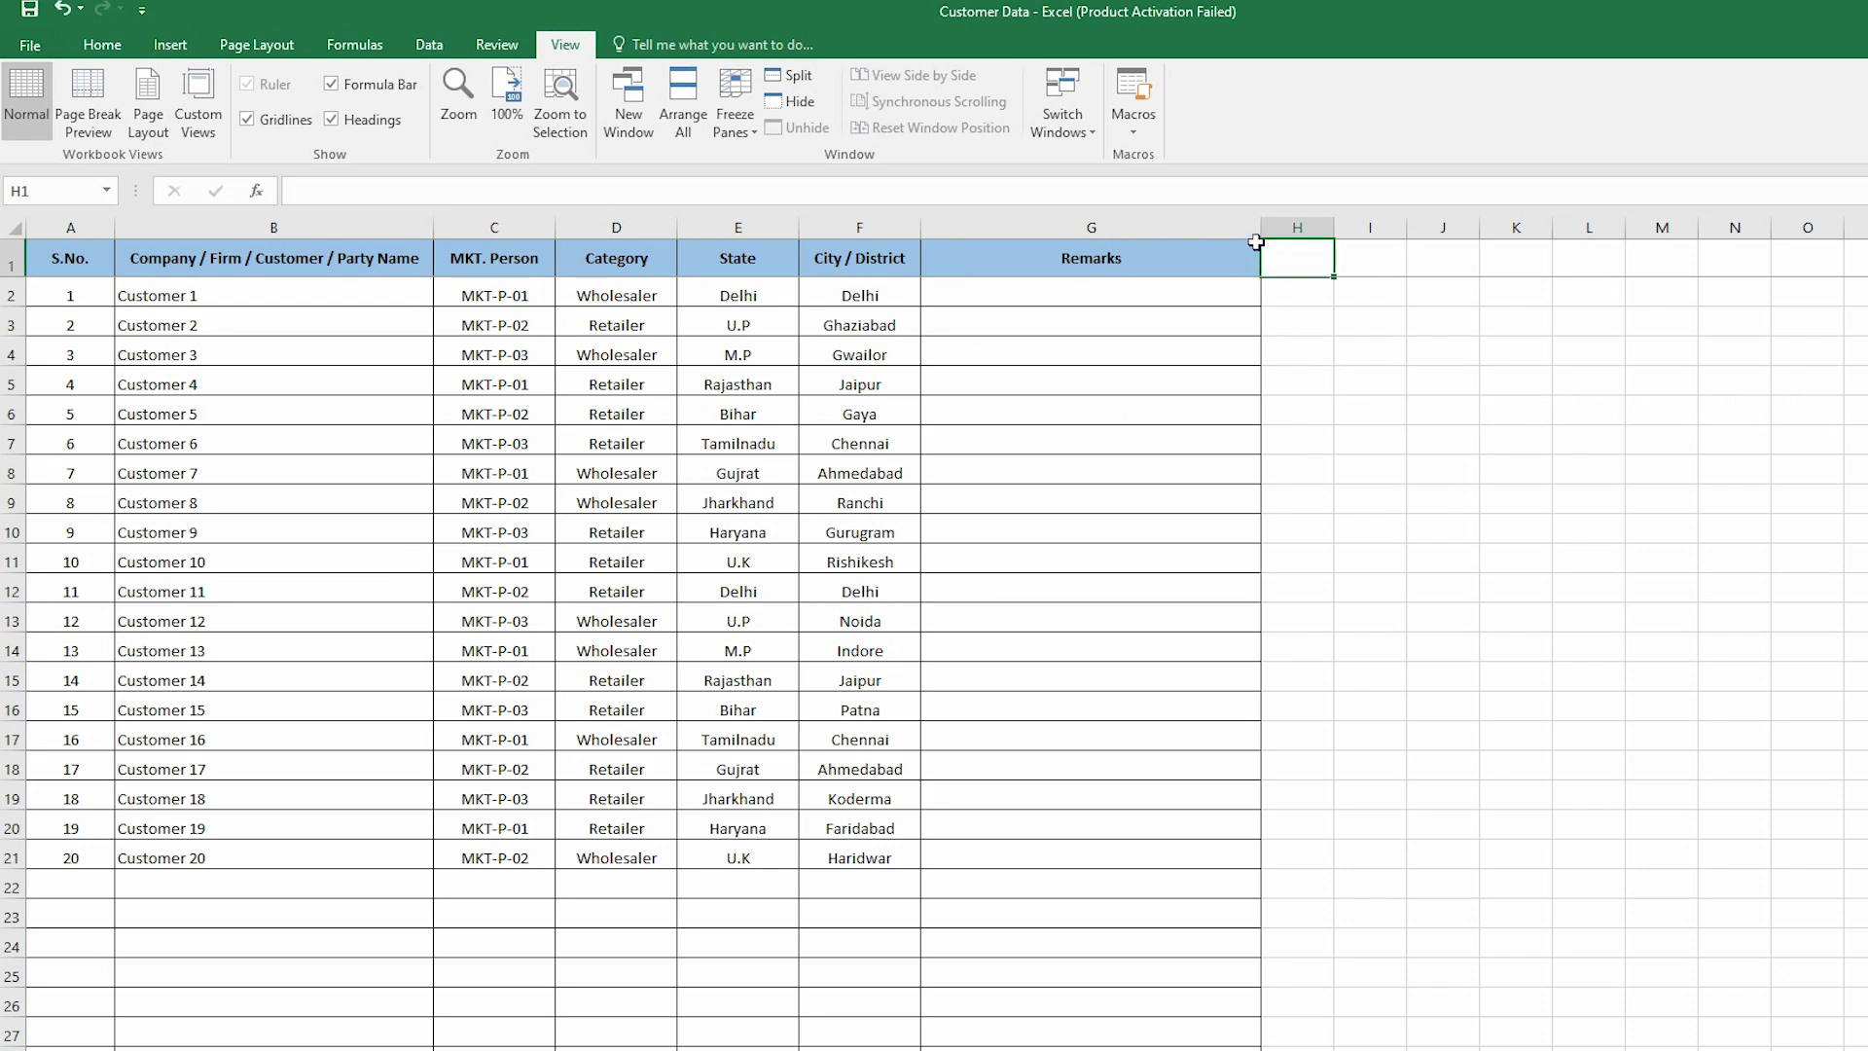
pyautogui.click(1197, 230)
pyautogui.rightClick(1027, 230)
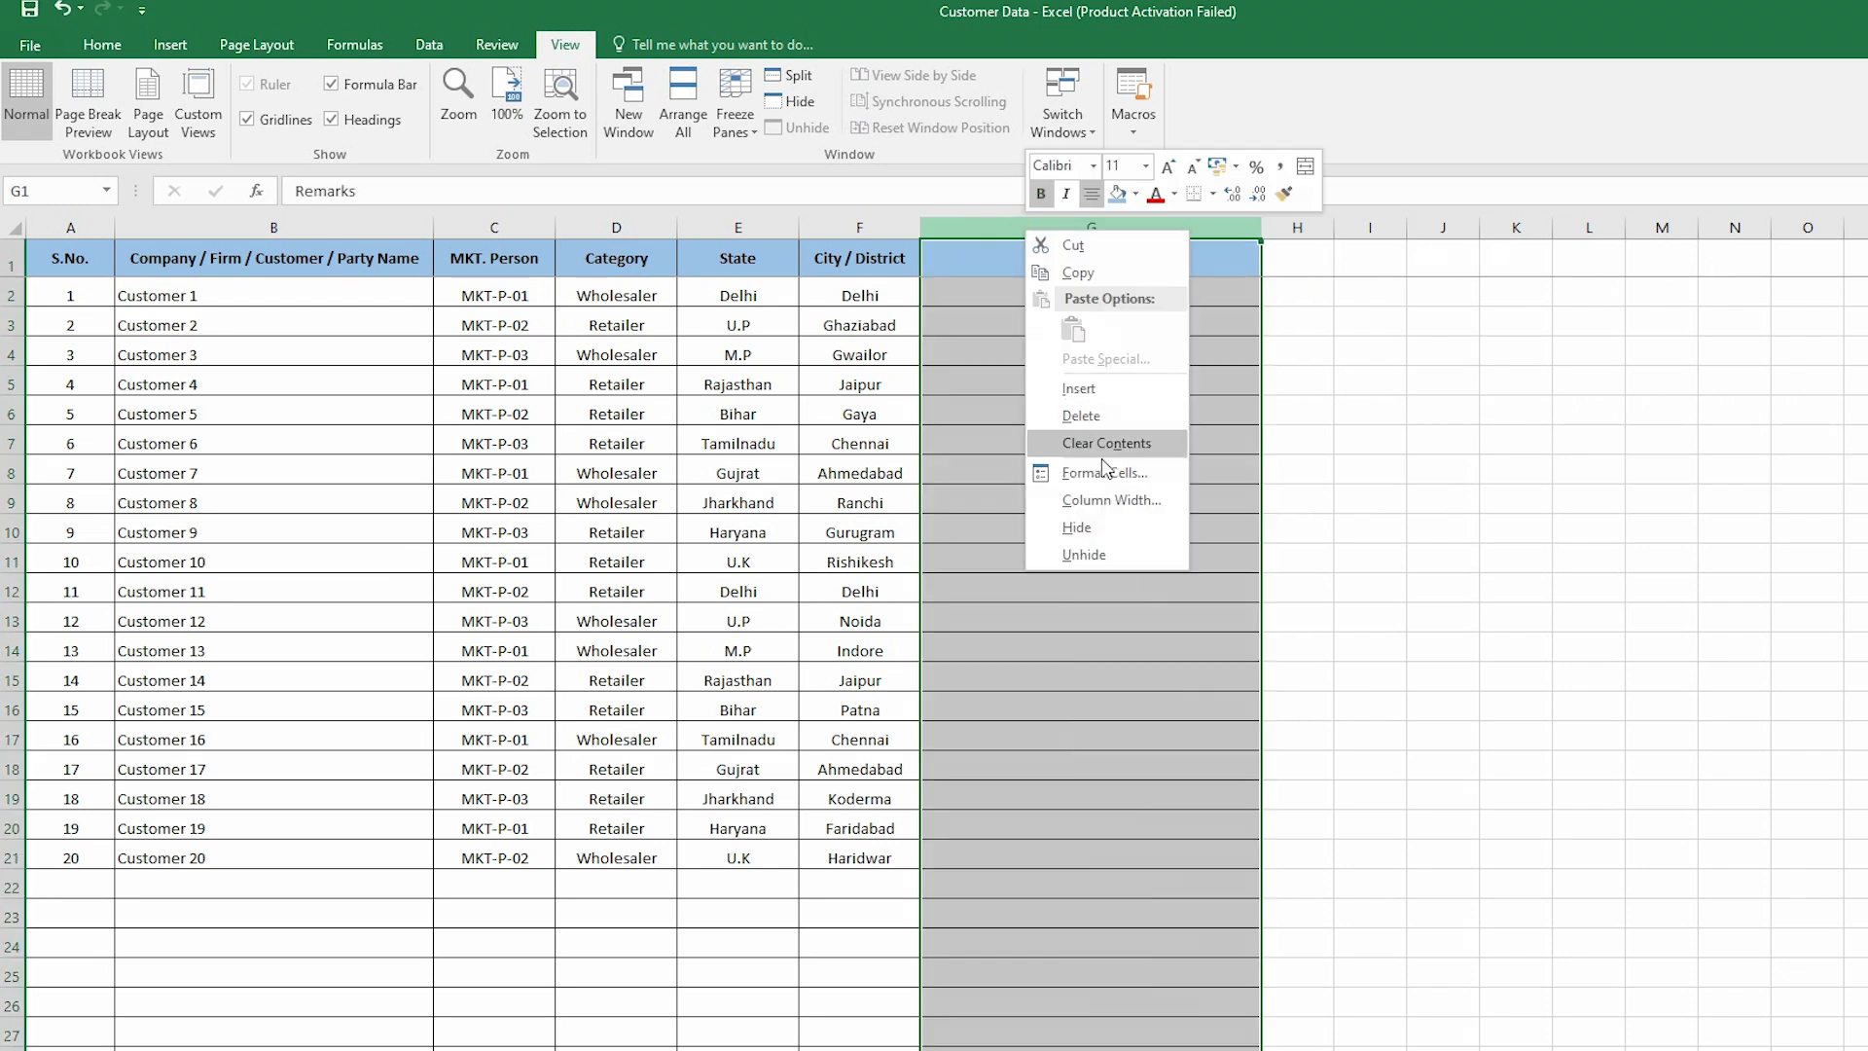
pyautogui.click(1124, 401)
pyautogui.click(1488, 409)
pyautogui.click(1215, 436)
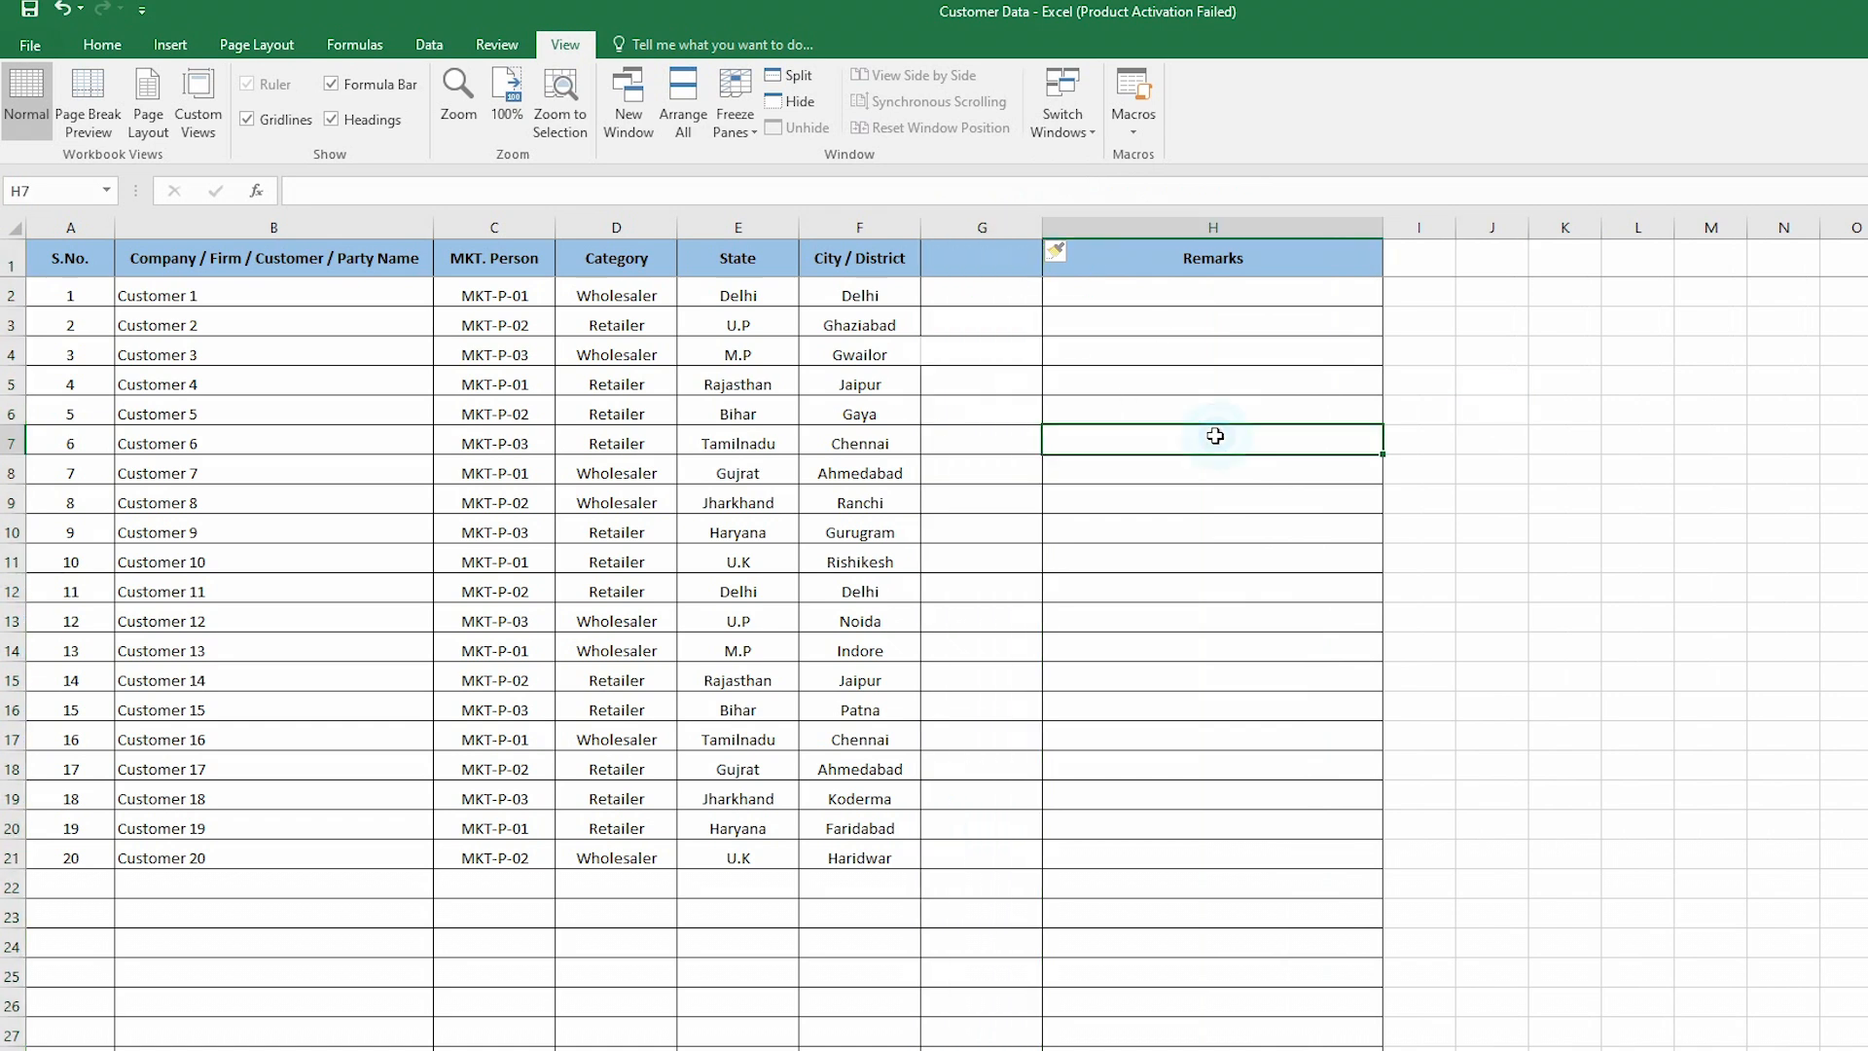
# Enter Pincode as the header of the new column in G1.
pyautogui.click(952, 264)
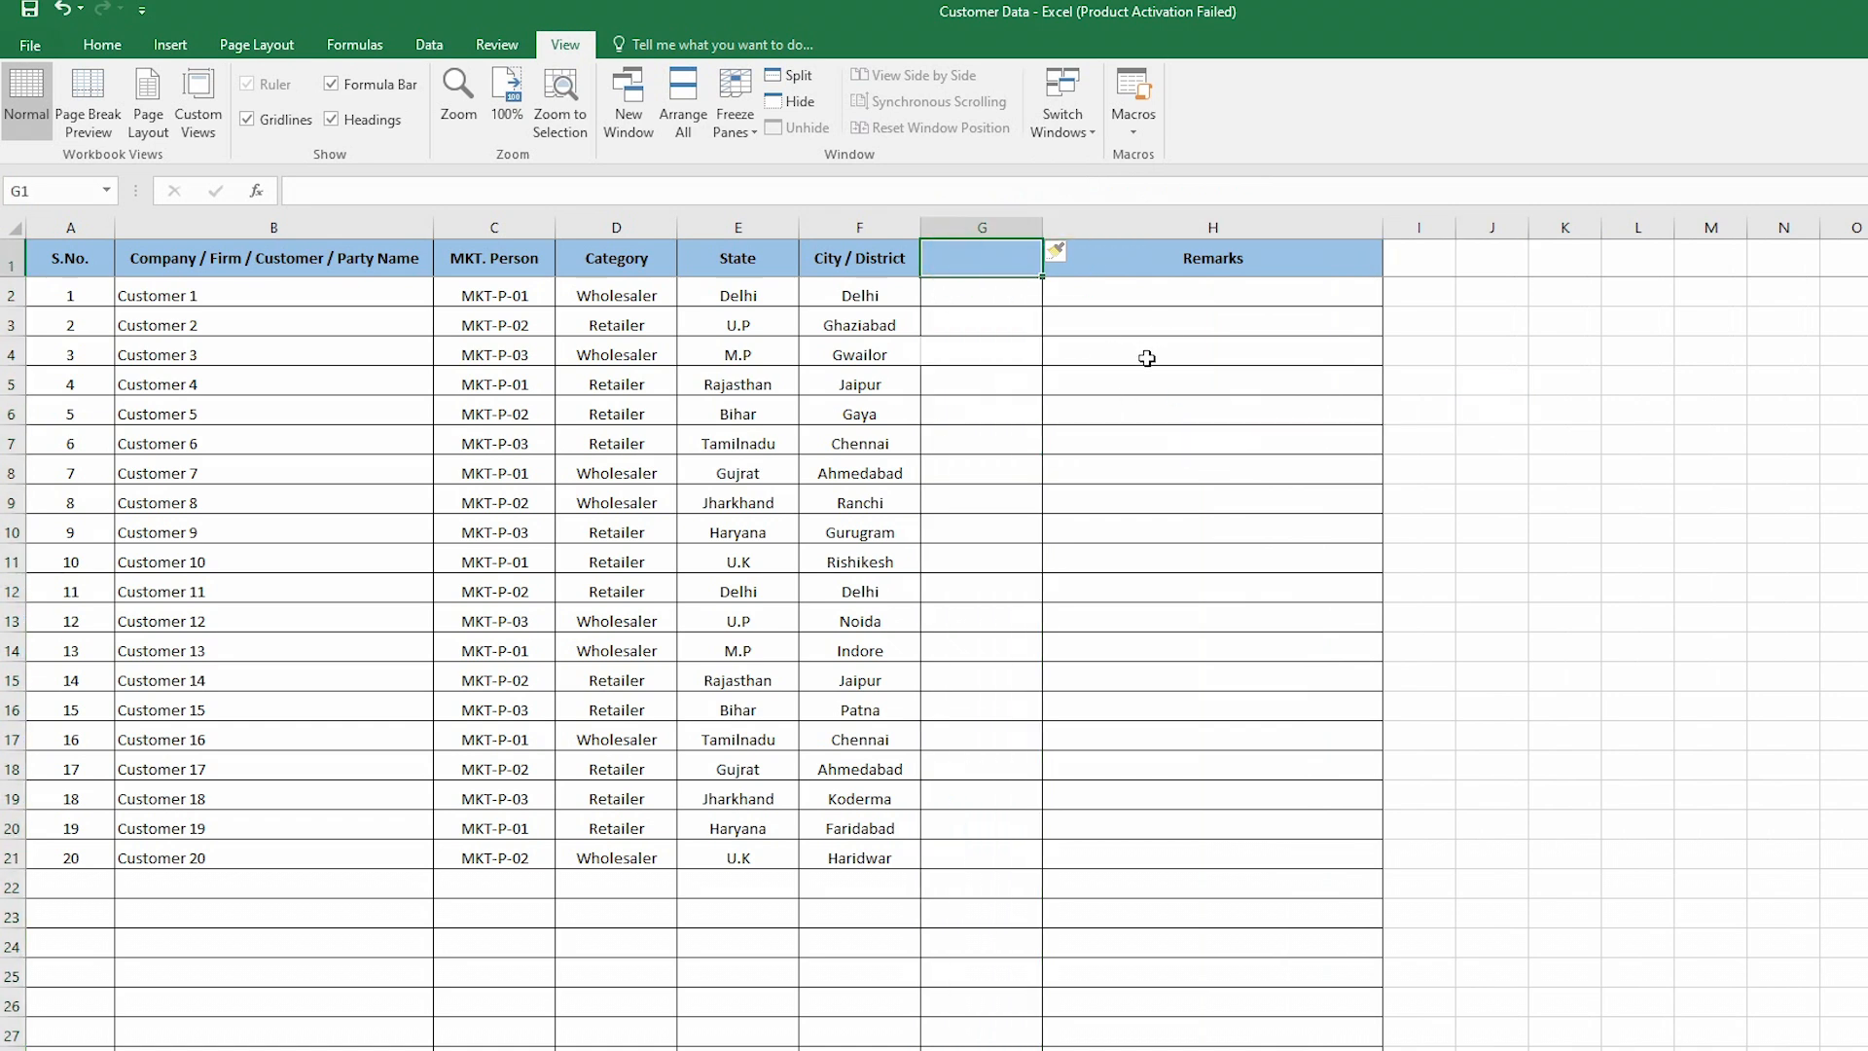
pyautogui.write('A')
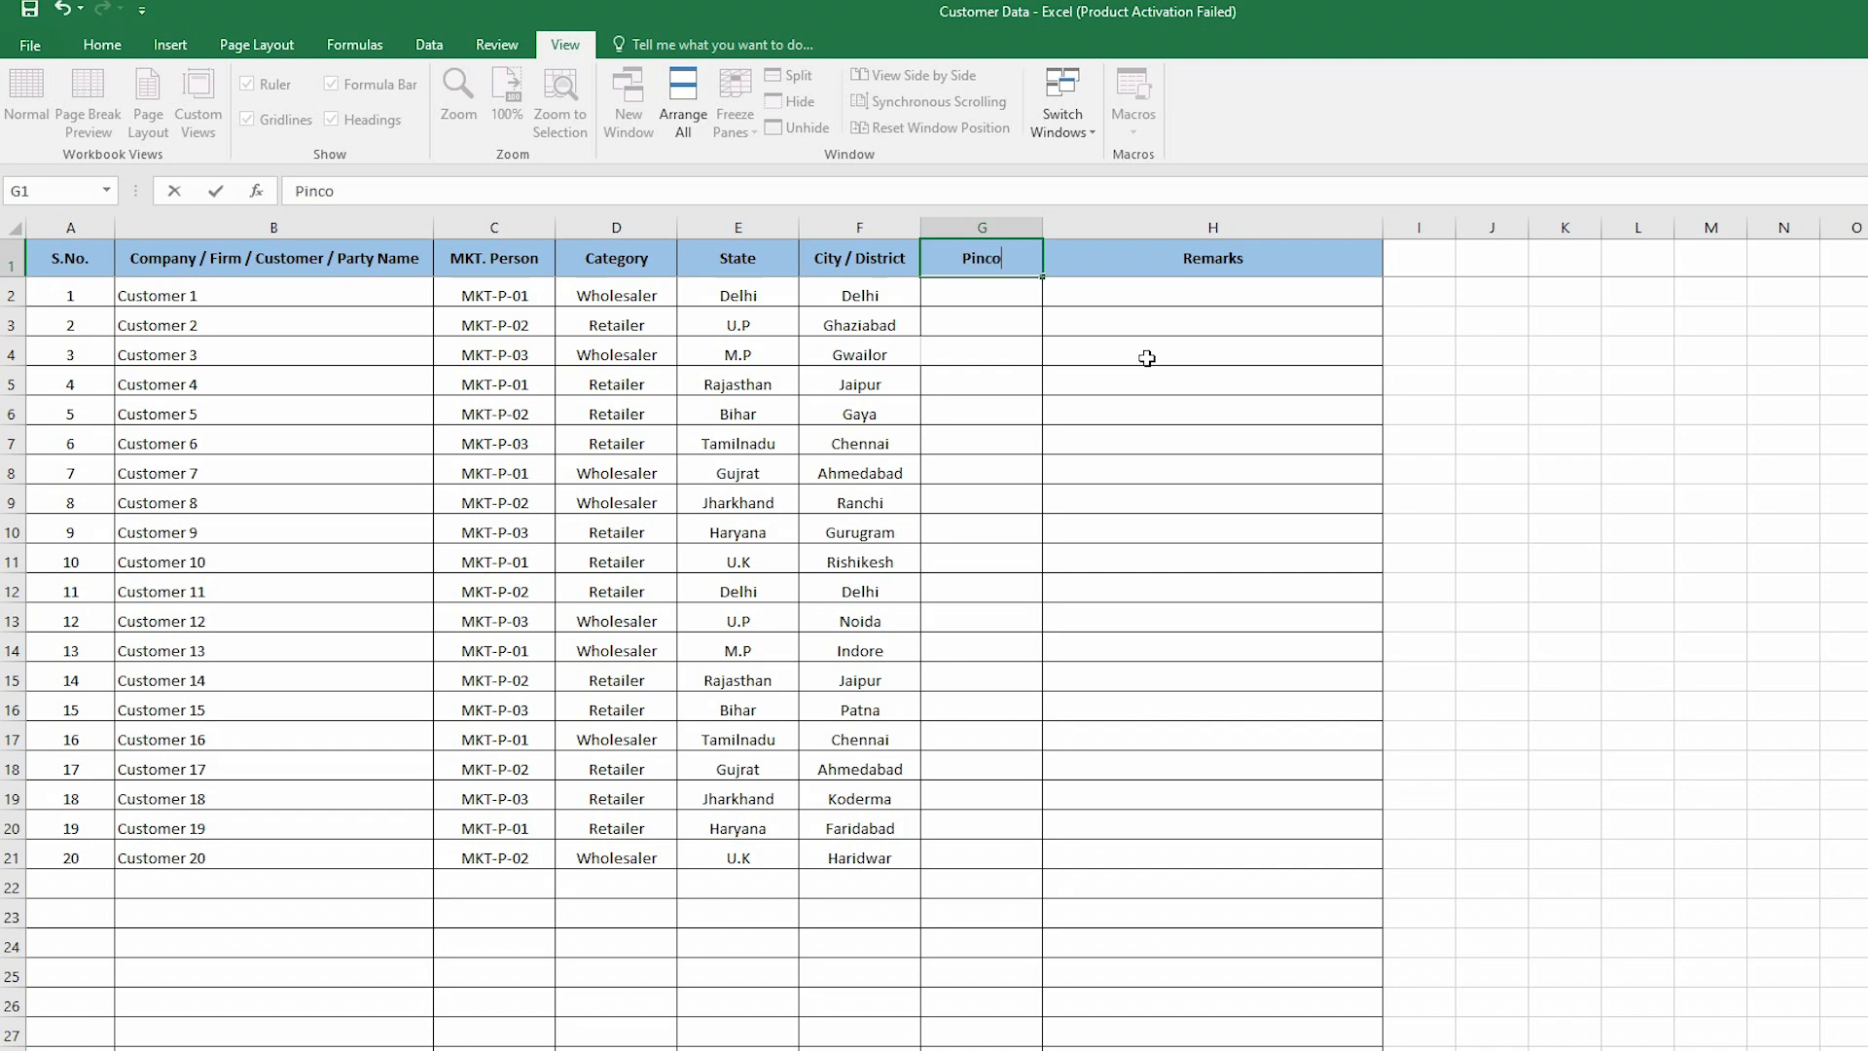
pyautogui.press('Return')
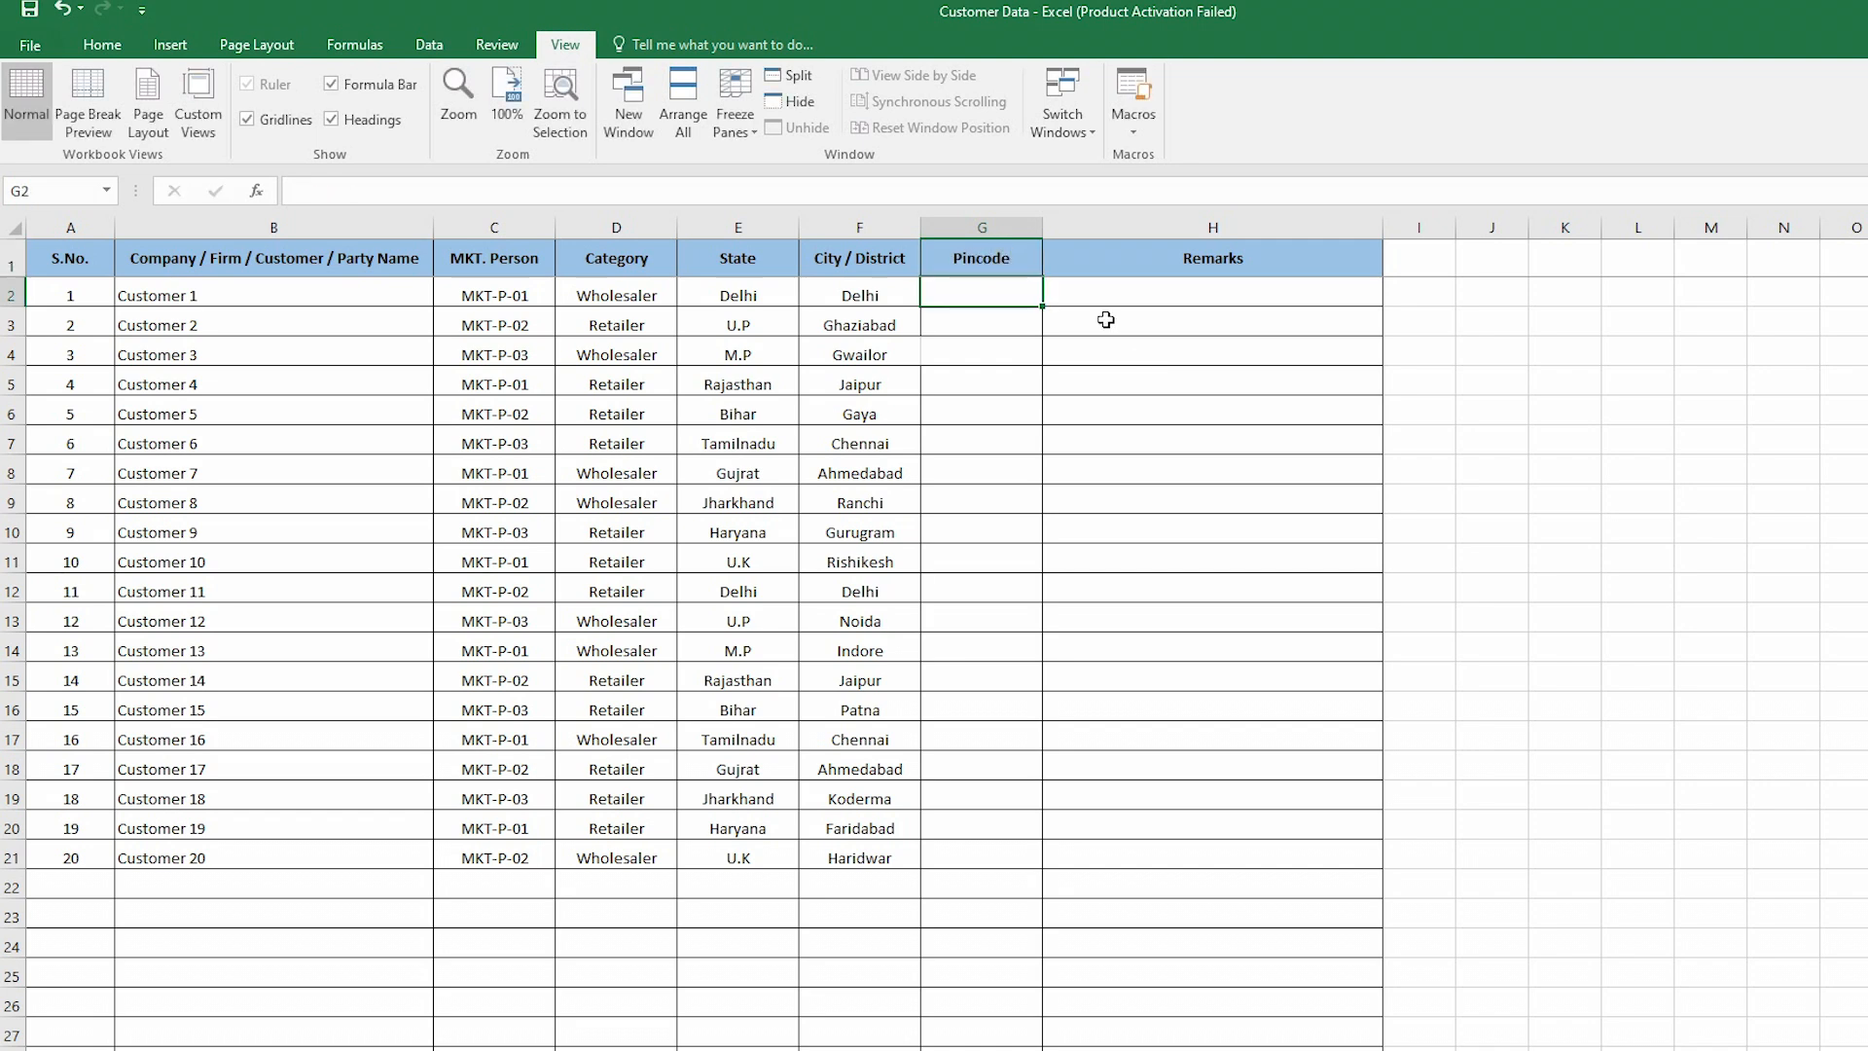
# Apply All Borders to the table body A2:H27, including the Pincode column.
pyautogui.click(1168, 532)
pyautogui.click(1197, 618)
pyautogui.moveTo(84, 297); pyautogui.dragTo(1161, 1029)
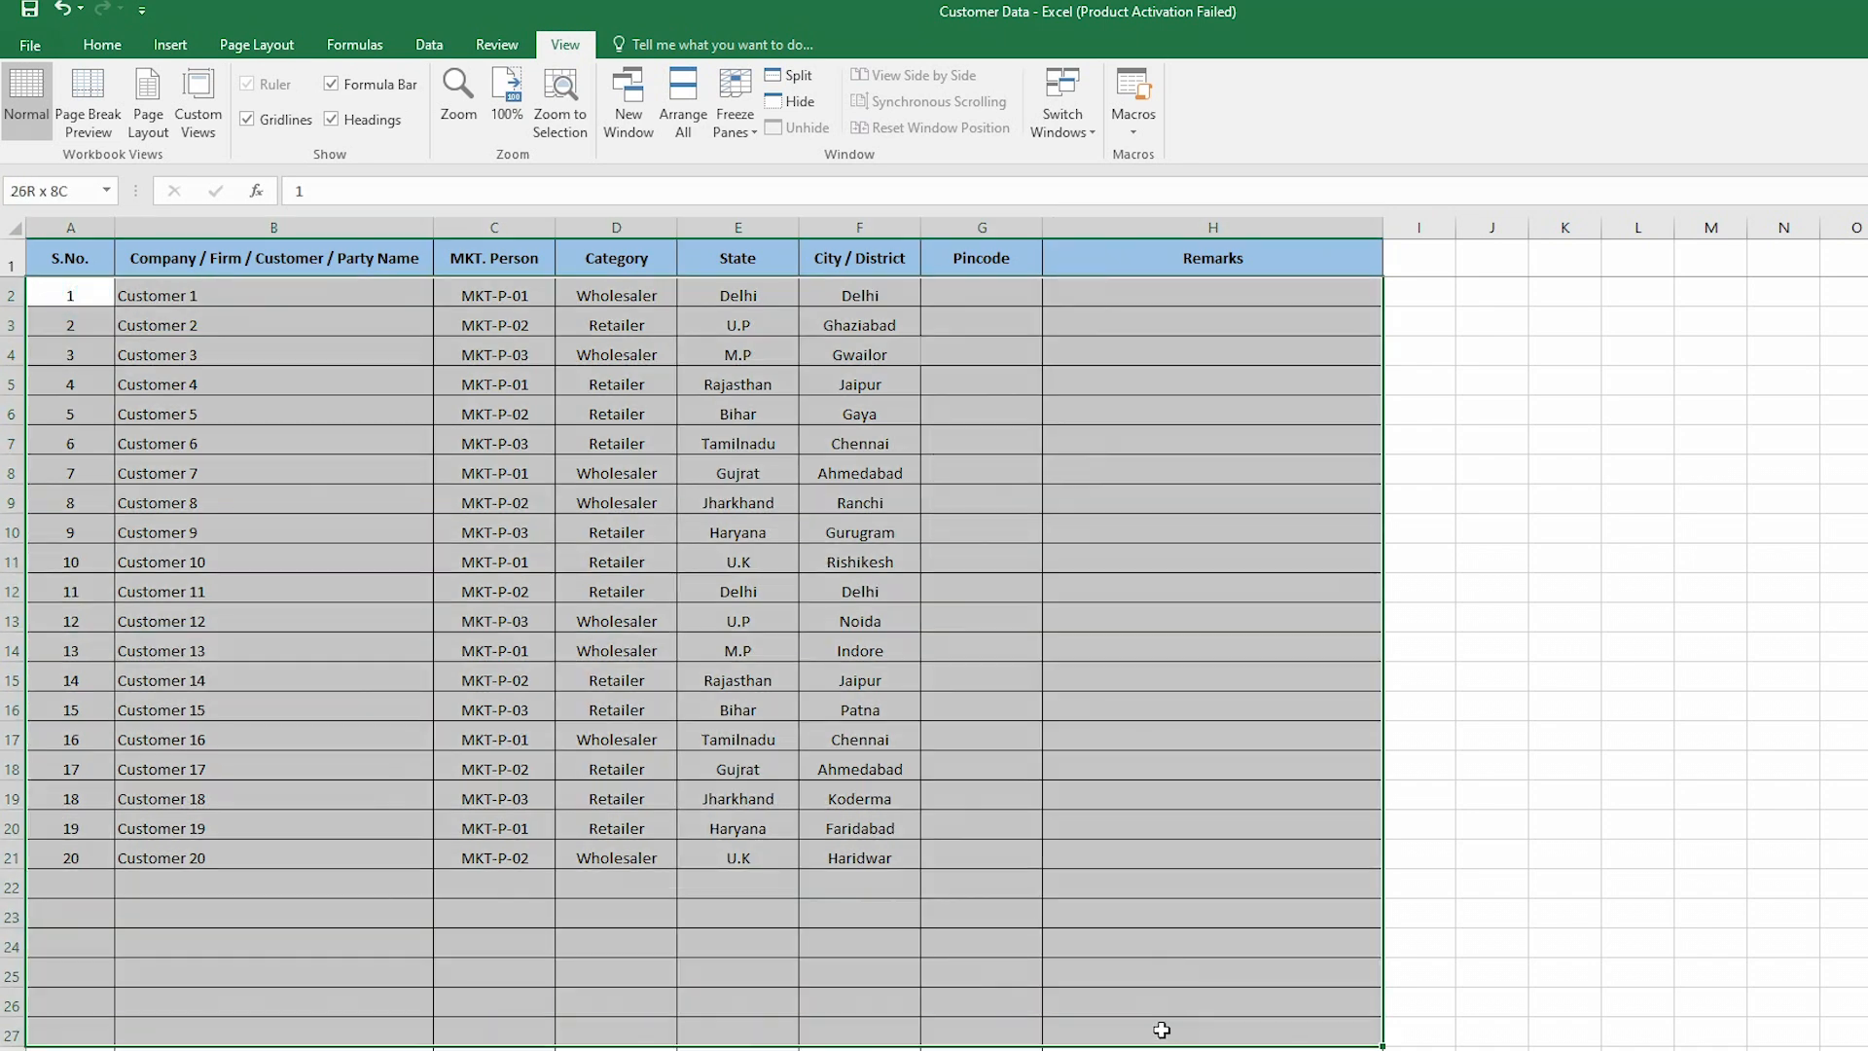
pyautogui.click(102, 44)
pyautogui.click(311, 118)
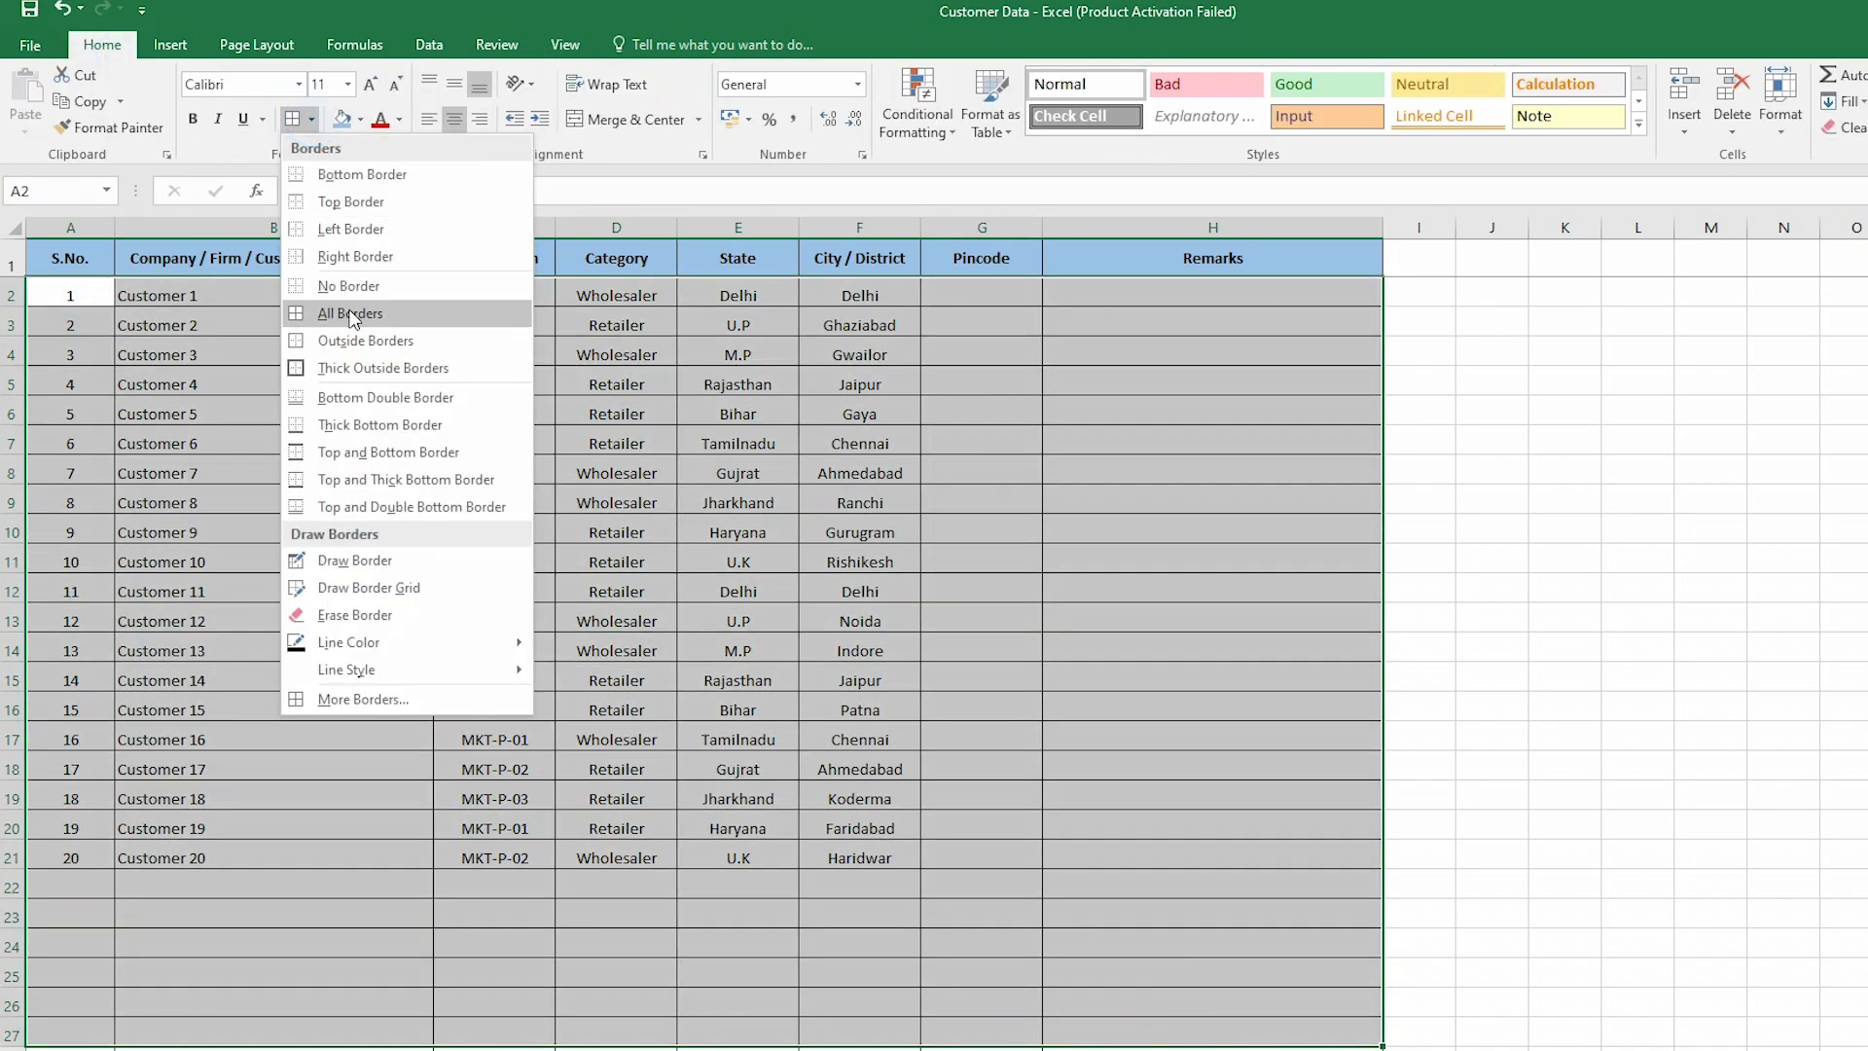
pyautogui.click(340, 309)
pyautogui.click(1420, 530)
pyautogui.click(1710, 587)
pyautogui.scroll(-1, 1654, 584)
pyautogui.scroll(1, 975, 668)
pyautogui.click(1425, 619)
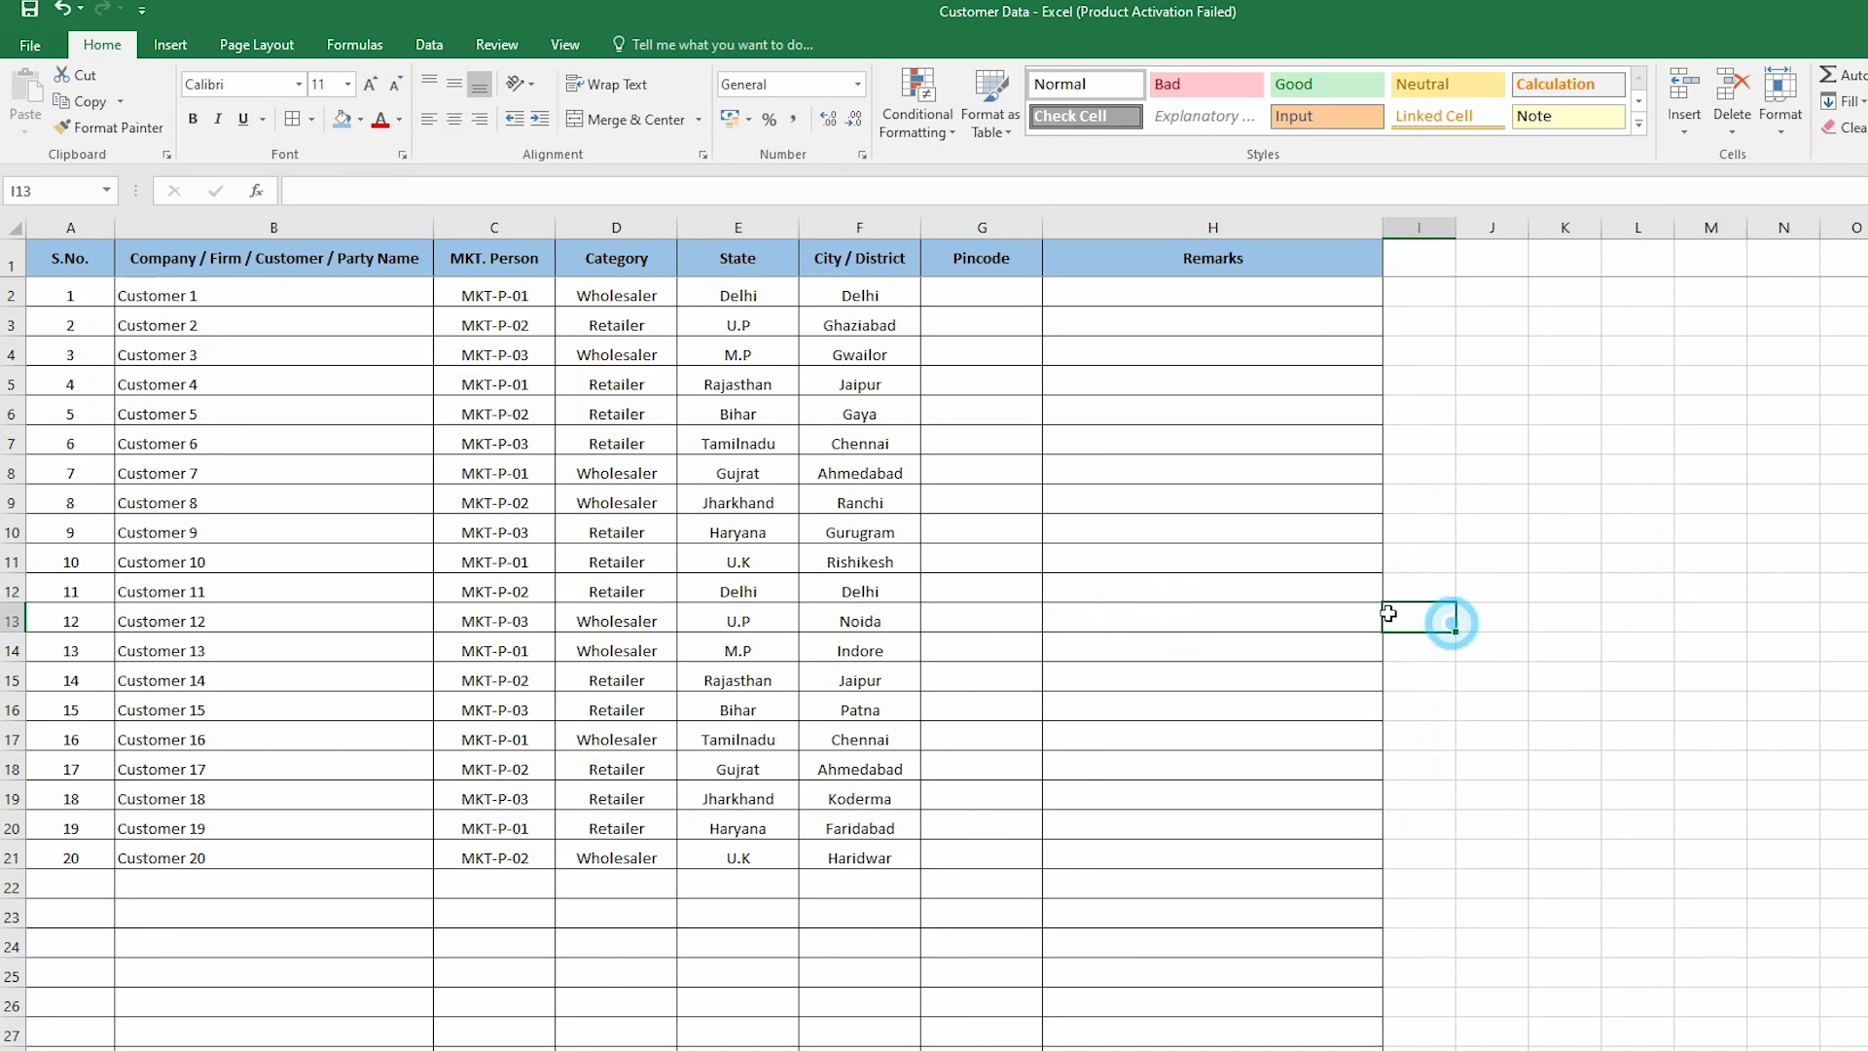
# Look over the finished table and close the Customer Data workbook.
pyautogui.scroll(-6, 992, 325)
pyautogui.scroll(6, 1007, 374)
pyautogui.hotkey('alt', 'F4')
pyautogui.click(994, 619)
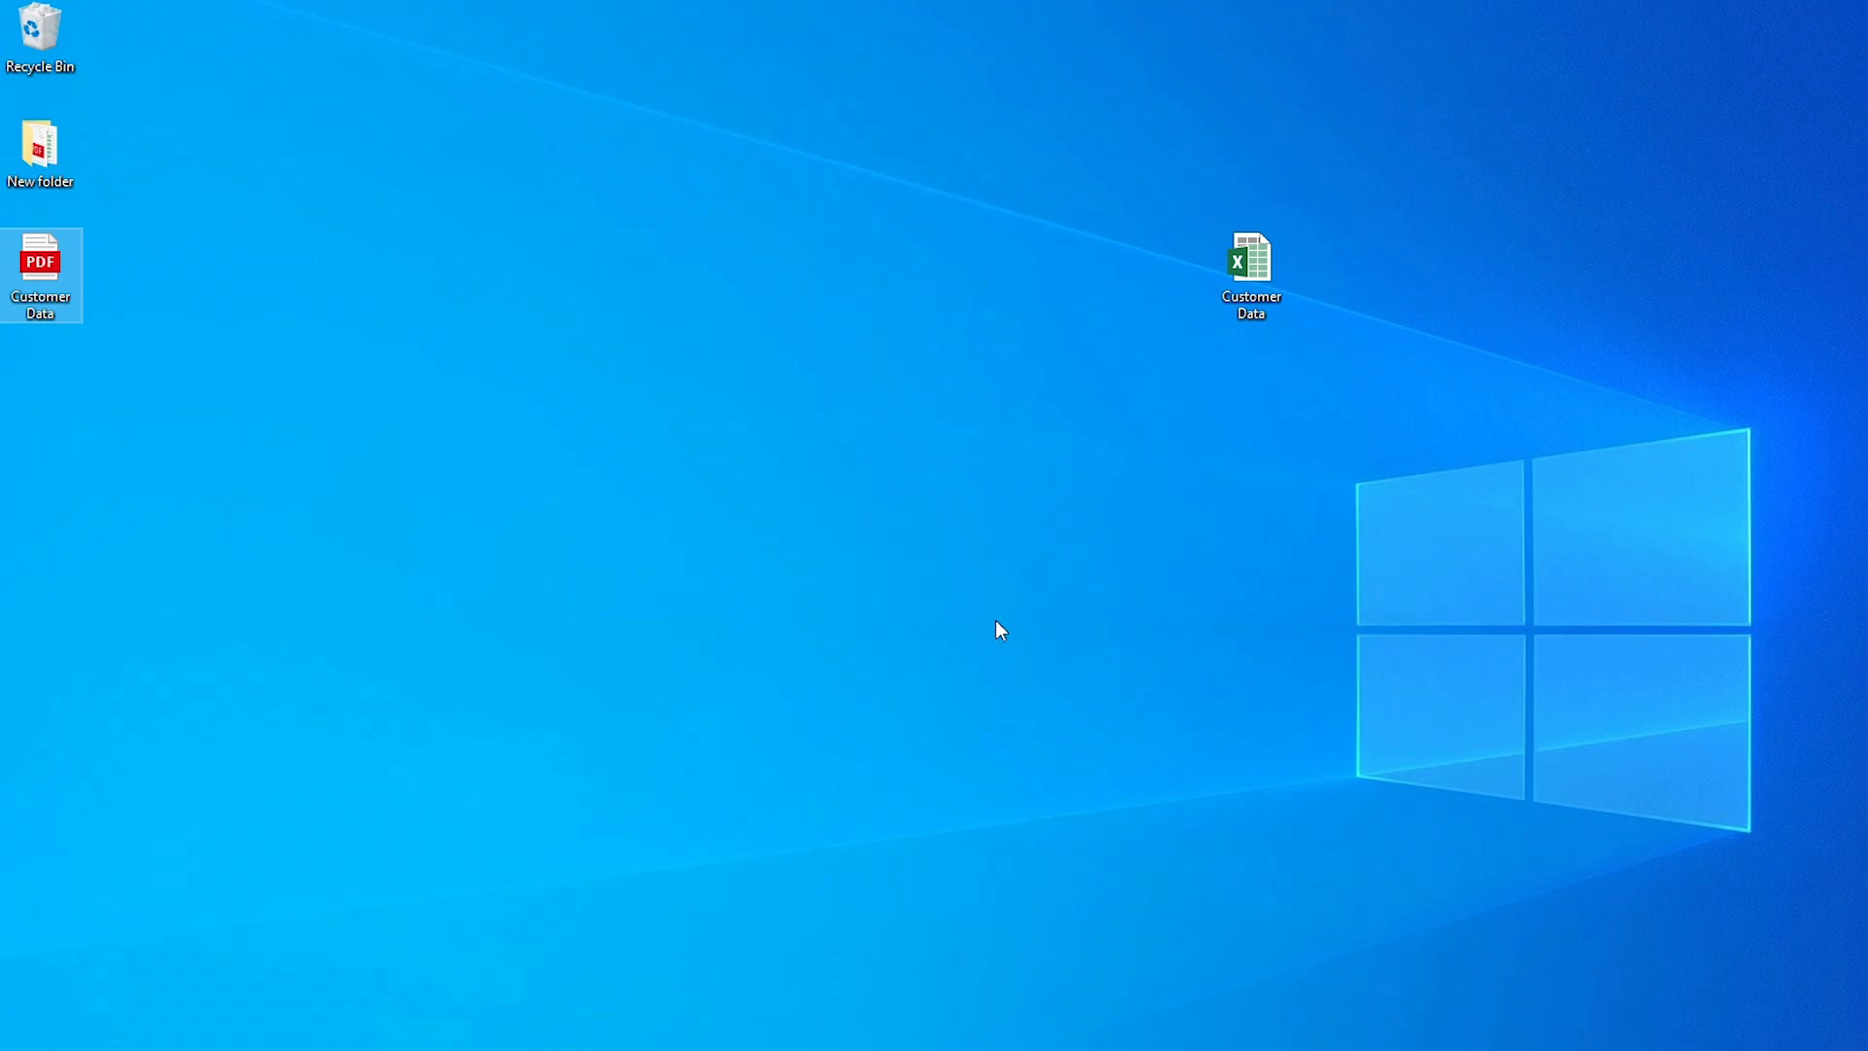